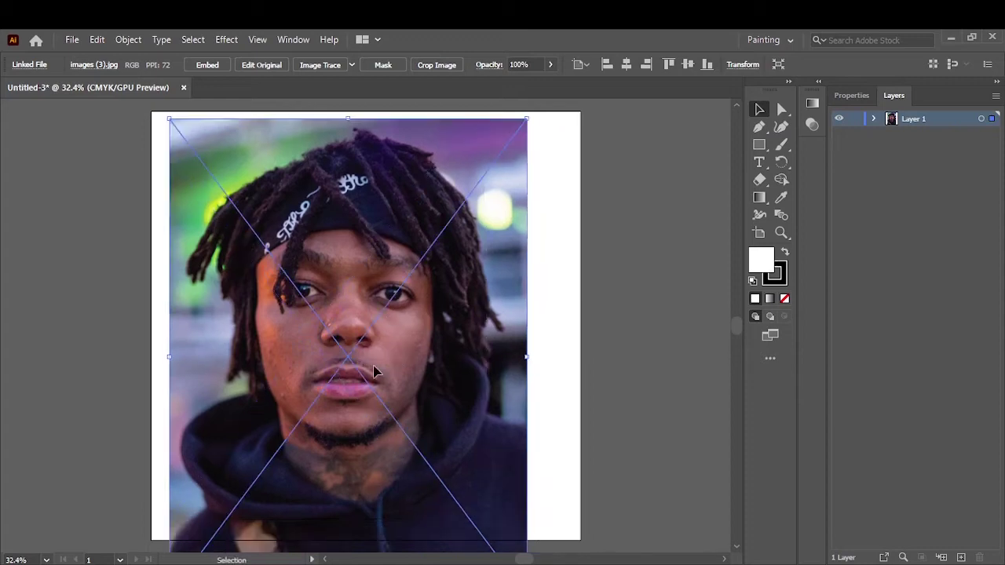
Step: Deselect the photo and try fill hues in the Color Picker, closing it without changes
{"action": "left_click", "coordinate": [674, 133]}
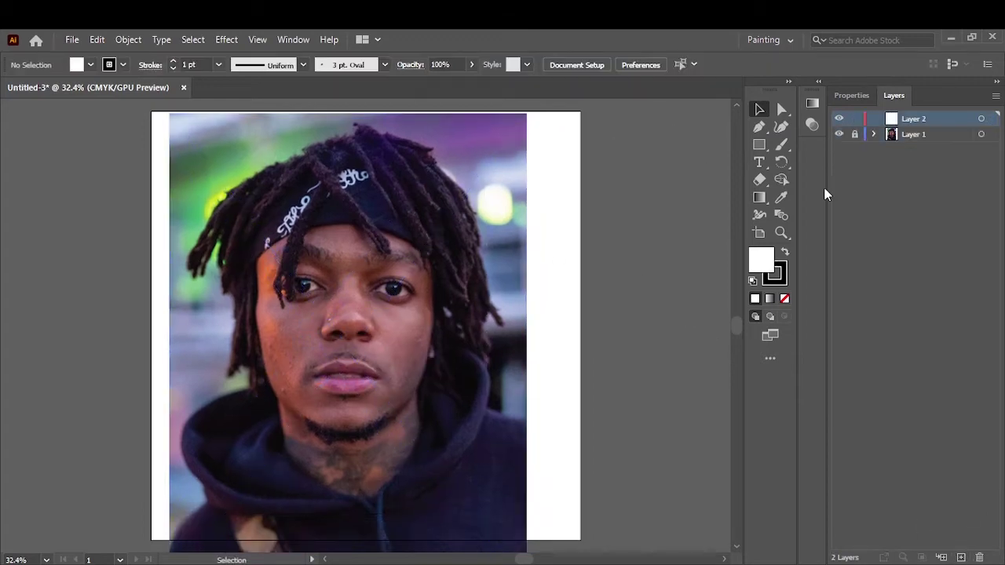
{"action": "left_click", "coordinate": [784, 251]}
{"action": "double_click", "coordinate": [760, 259]}
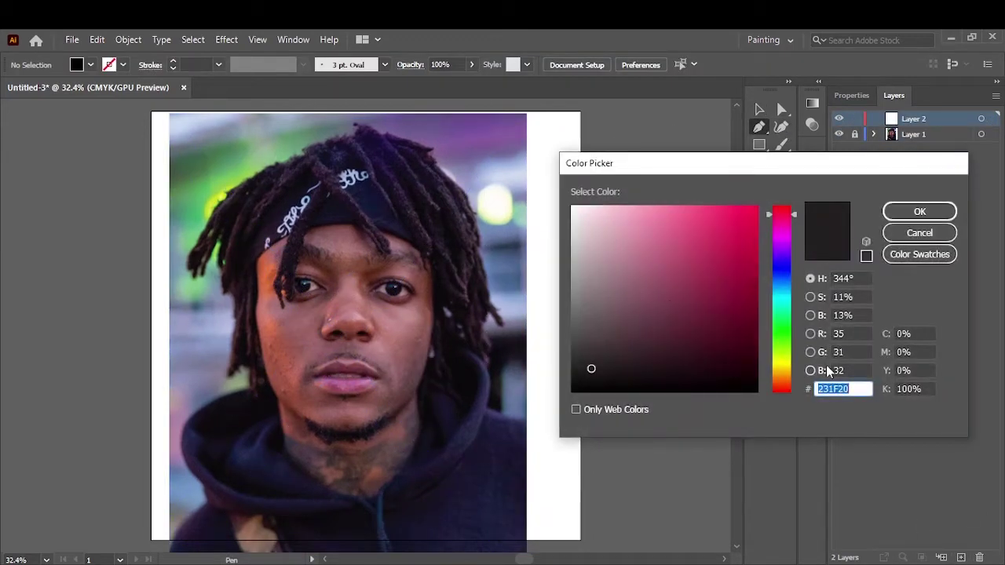
{"action": "left_click", "coordinate": [576, 409]}
{"action": "mouse_move", "coordinate": [780, 214]}
{"action": "left_mouse_down"}
{"action": "mouse_move", "coordinate": [781, 338]}
{"action": "mouse_move", "coordinate": [786, 253]}
{"action": "mouse_move", "coordinate": [786, 276]}
{"action": "left_mouse_up"}
{"action": "left_click", "coordinate": [576, 409]}
{"action": "left_click", "coordinate": [919, 232]}
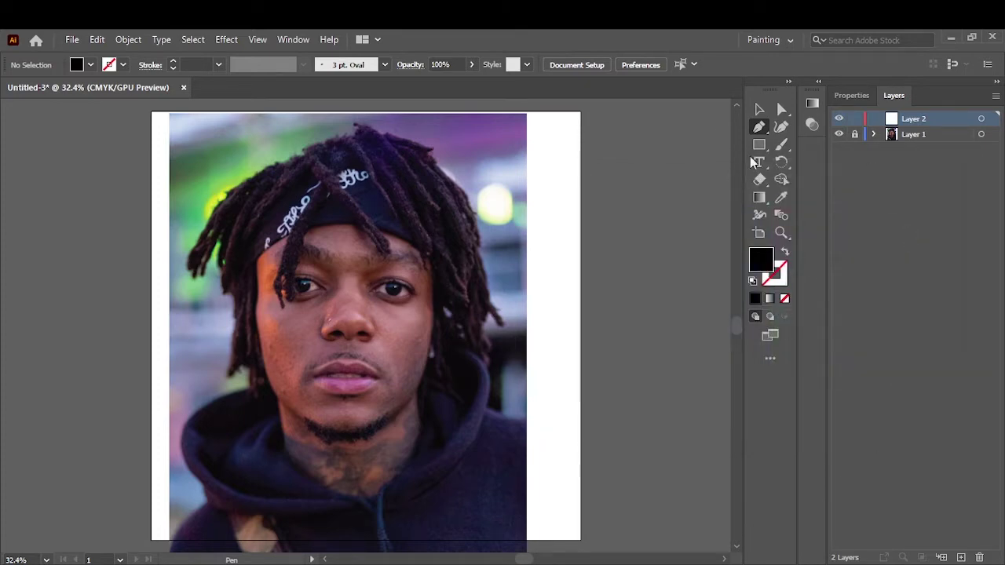
Step: Dock the Swatches panel beside Layers and pick orange as the fill colour
{"action": "left_click", "coordinate": [91, 64]}
{"action": "left_click", "coordinate": [12, 157]}
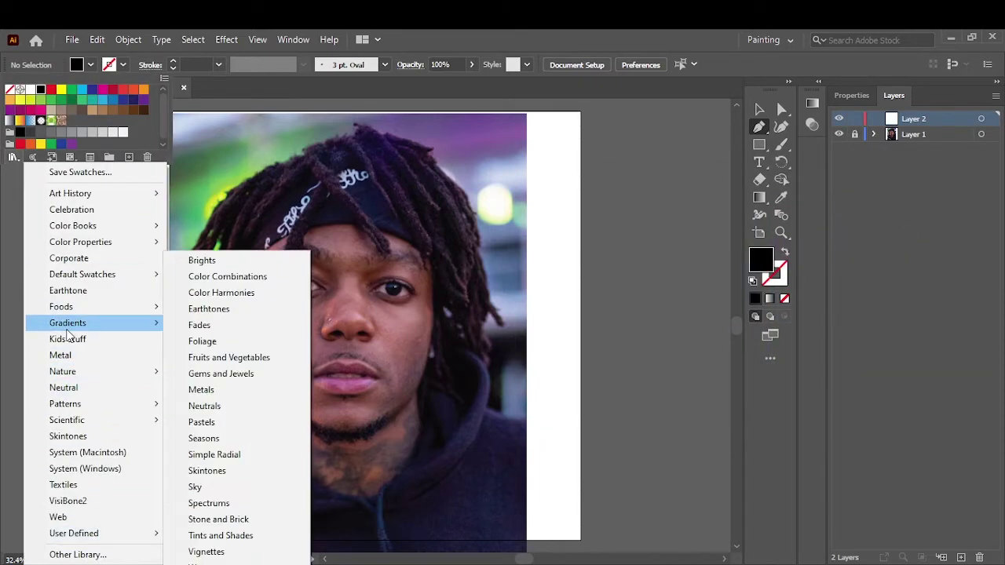
{"action": "left_click", "coordinate": [286, 41]}
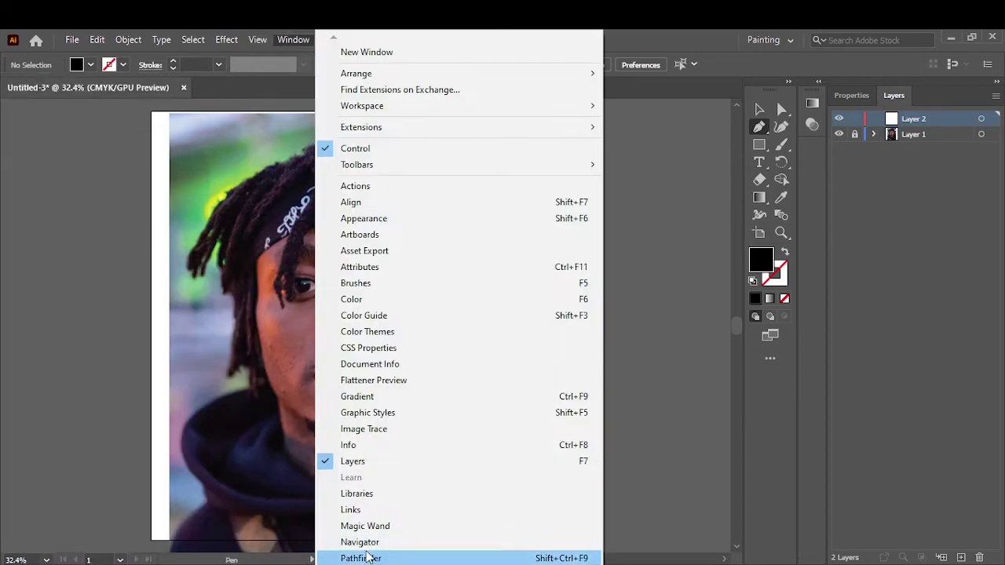
{"action": "scroll", "coordinate": [369, 471], "scroll_direction": "down", "scroll_amount": 6}
{"action": "left_click", "coordinate": [370, 384]}
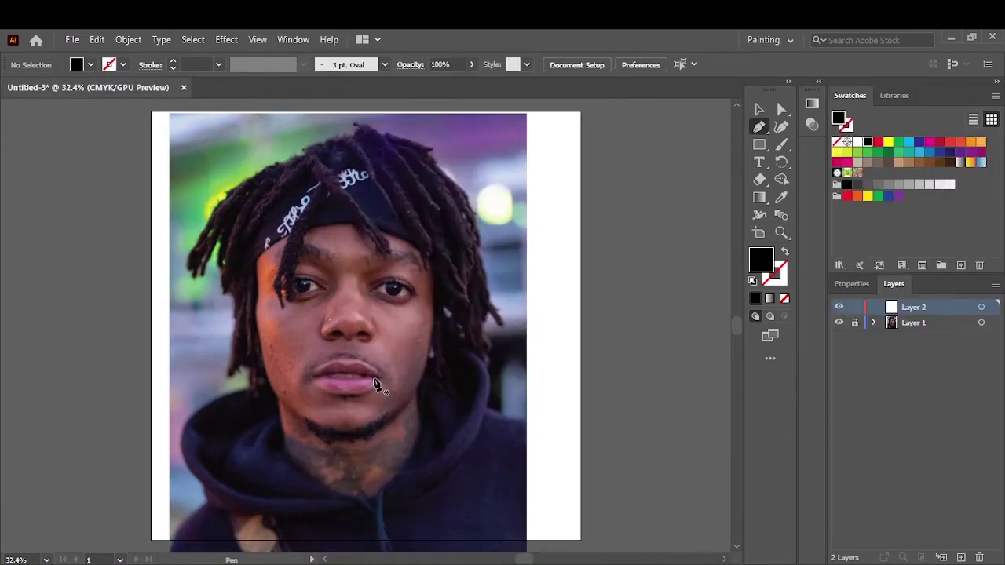
{"action": "left_click", "coordinate": [980, 141]}
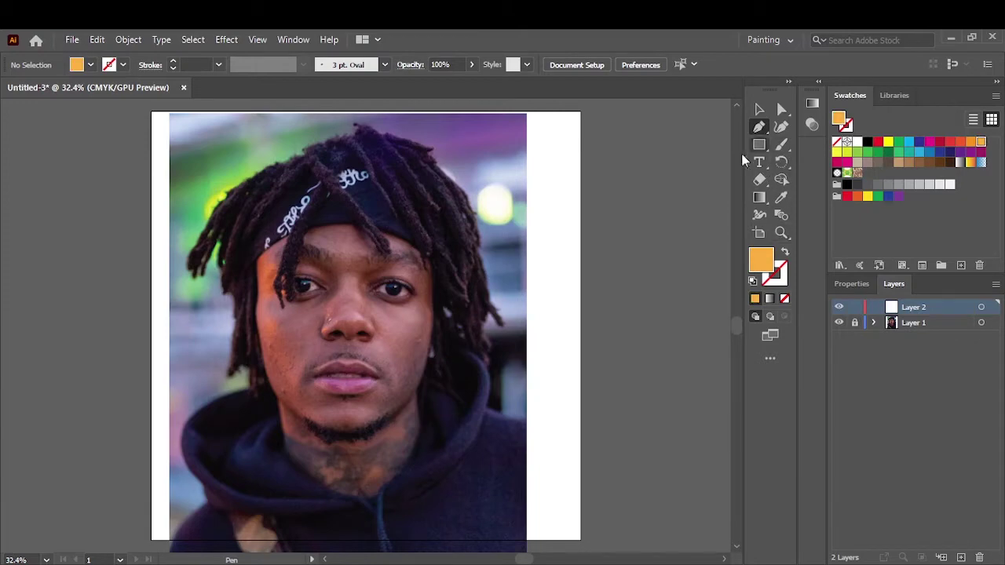
{"action": "scroll", "coordinate": [251, 285], "scroll_direction": "up", "scroll_amount": 2}
Step: Trace an orange polygon over the left temple, up past the hair notch to the bandana
{"action": "left_click_drag", "start_coordinate": [264, 369], "coordinate": [256, 422]}
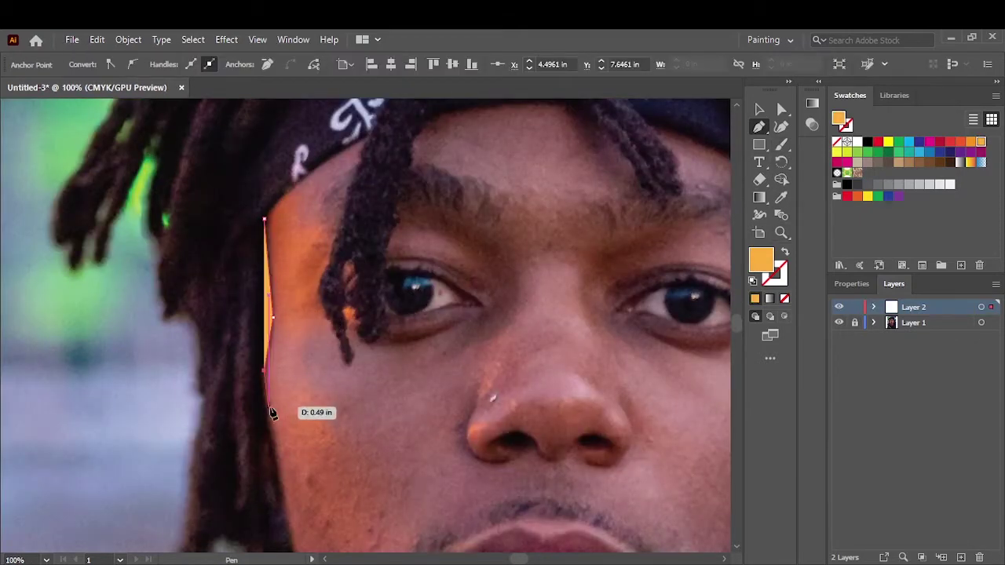
{"action": "scroll", "coordinate": [270, 404], "scroll_direction": "down", "scroll_amount": 1}
{"action": "left_click", "coordinate": [341, 315]}
{"action": "left_click", "coordinate": [314, 254]}
{"action": "left_click", "coordinate": [343, 184]}
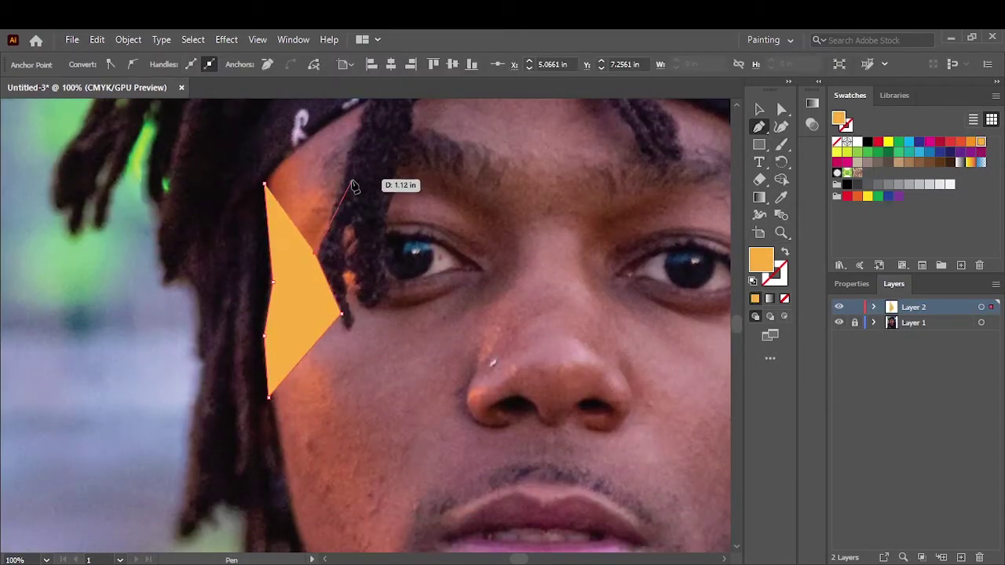
{"action": "scroll", "coordinate": [308, 206], "scroll_direction": "up", "scroll_amount": 1}
{"action": "left_click", "coordinate": [321, 187]}
{"action": "left_click", "coordinate": [359, 162]}
{"action": "left_click", "coordinate": [370, 136]}
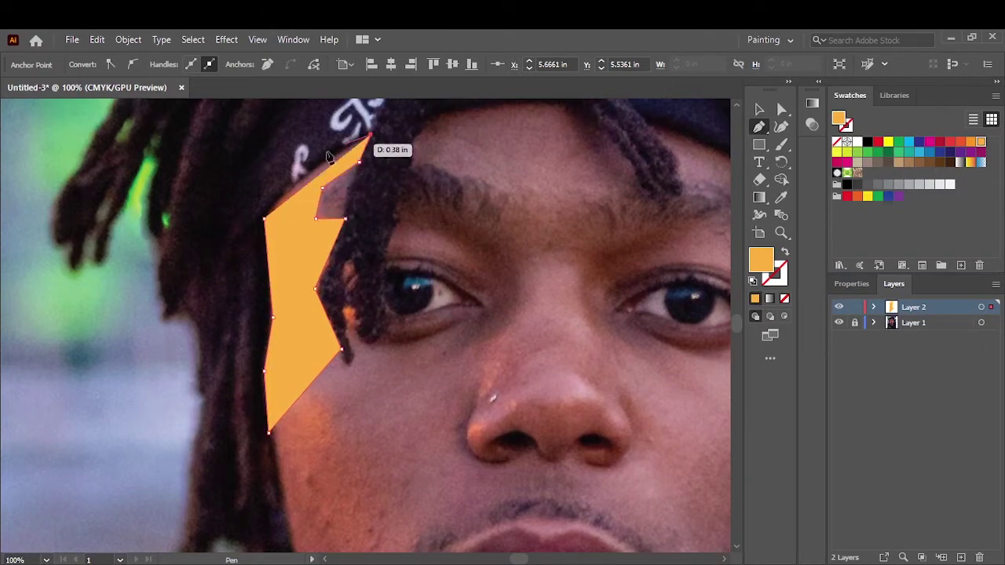
{"action": "left_click_drag", "start_coordinate": [264, 219], "coordinate": [298, 167]}
{"action": "key", "text": "v"}
{"action": "left_click", "coordinate": [518, 183]}
{"action": "scroll", "coordinate": [714, 187], "scroll_direction": "down", "scroll_amount": 5}
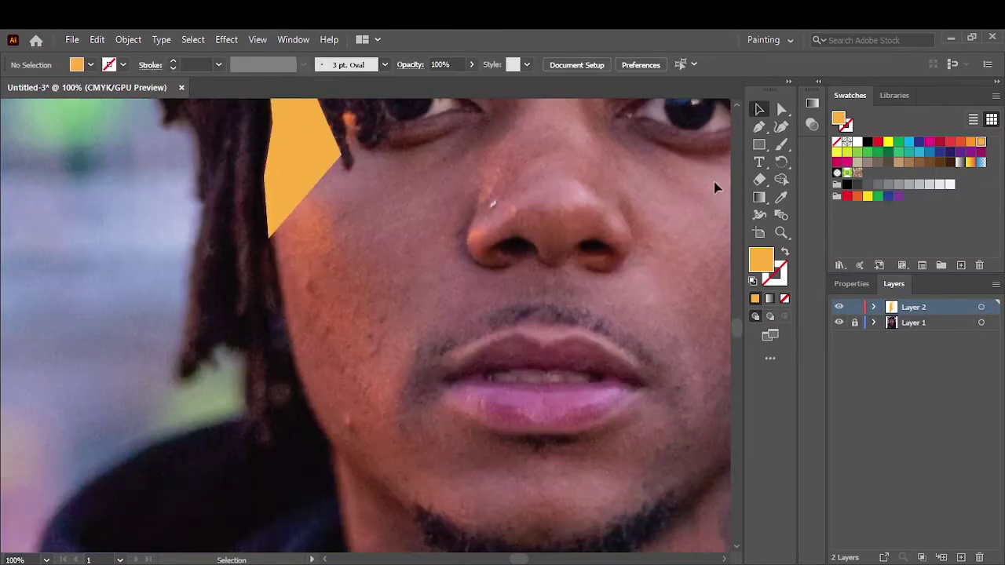
Step: Trace a second orange polygon from the temple tip down the cheek to the jaw and chin
{"action": "left_click", "coordinate": [265, 210]}
{"action": "left_click", "coordinate": [286, 336]}
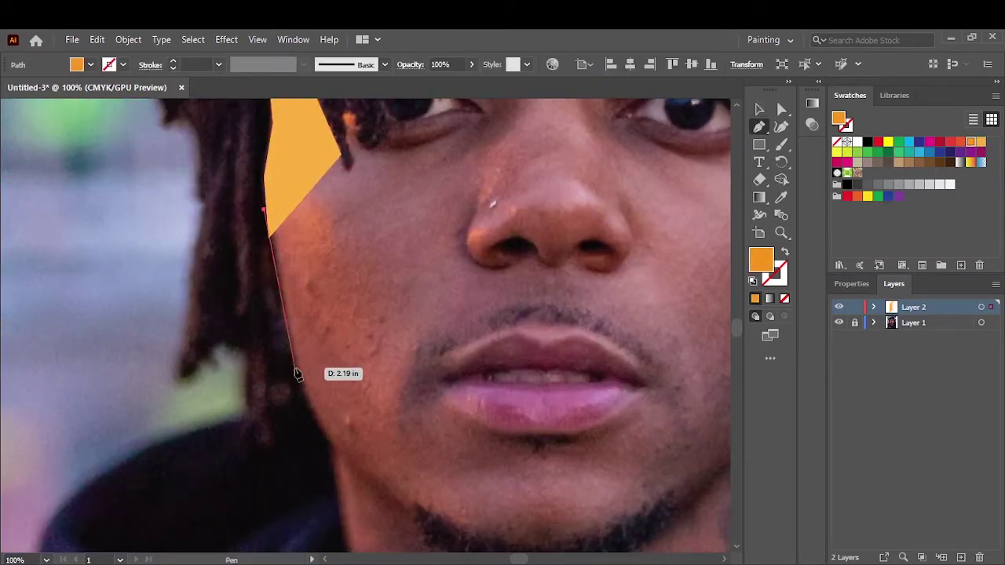
{"action": "left_click", "coordinate": [294, 366]}
{"action": "left_click", "coordinate": [303, 399]}
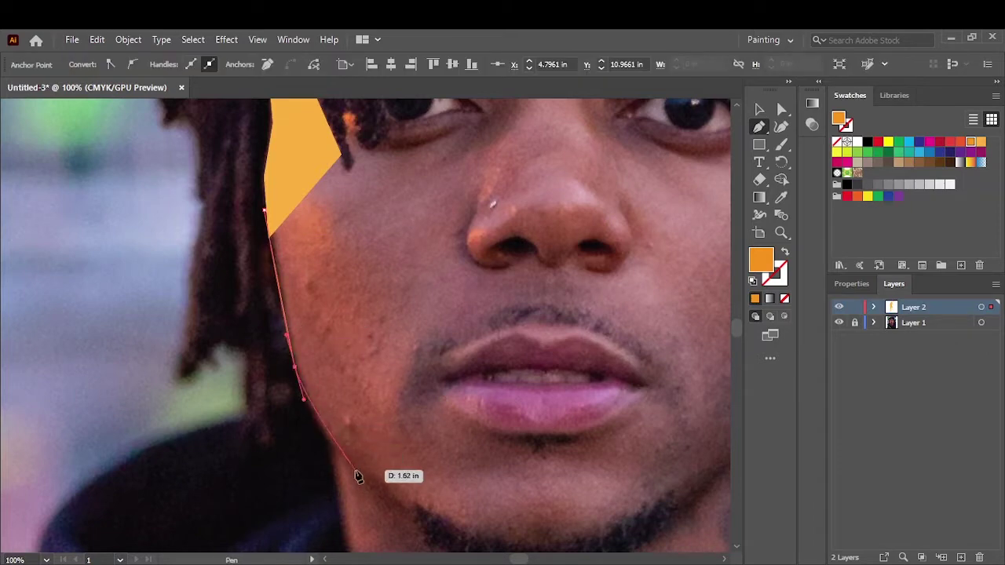
{"action": "left_click", "coordinate": [412, 517]}
{"action": "left_click", "coordinate": [401, 398]}
{"action": "left_click", "coordinate": [450, 294]}
{"action": "left_click", "coordinate": [393, 322]}
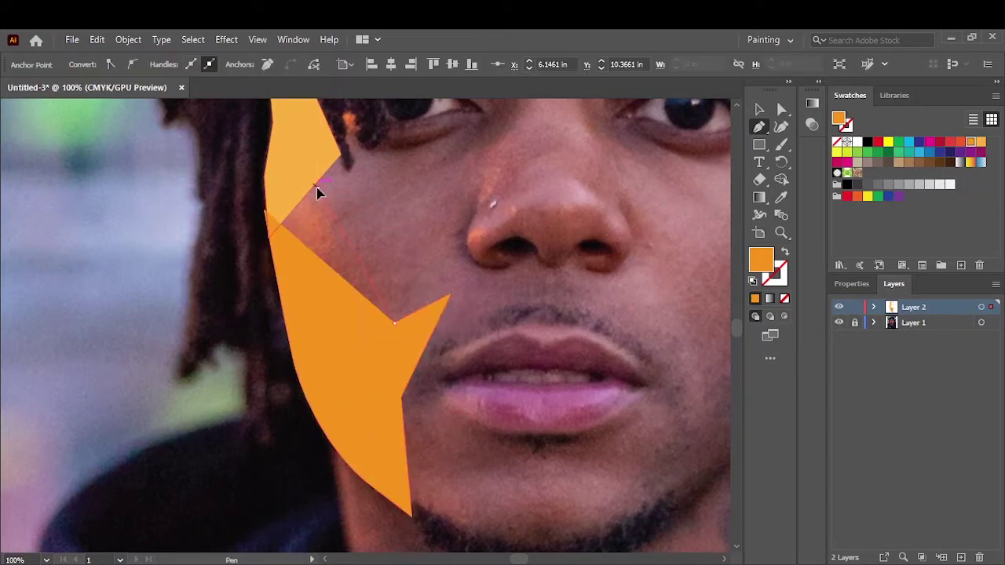
{"action": "left_click", "coordinate": [317, 193]}
{"action": "left_click", "coordinate": [267, 210]}
{"action": "key", "text": "v"}
{"action": "left_click", "coordinate": [566, 219]}
{"action": "key", "text": "ctrl+0"}
{"action": "scroll", "coordinate": [551, 333], "scroll_direction": "up", "scroll_amount": 2}
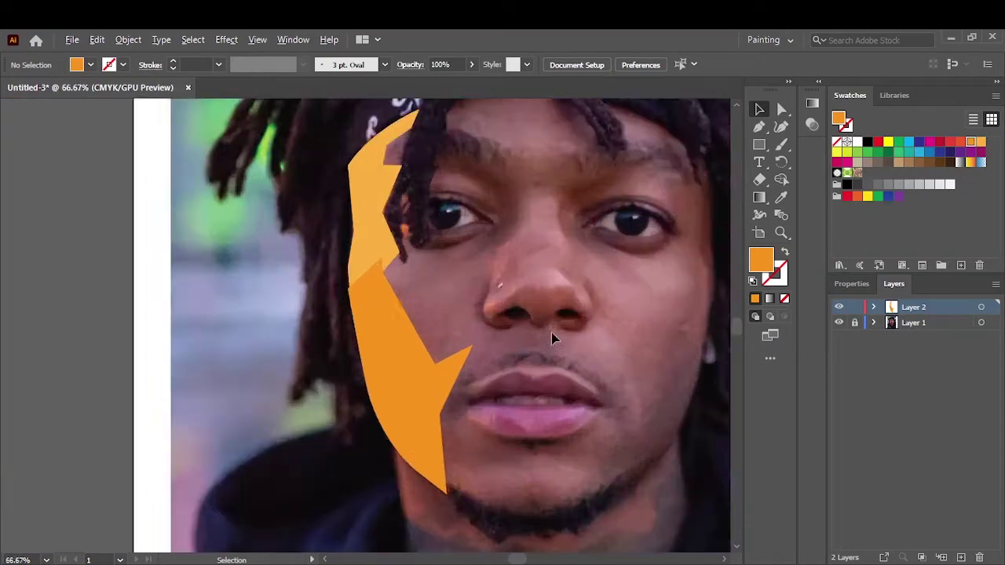
{"action": "scroll", "coordinate": [551, 333], "scroll_direction": "up", "scroll_amount": 1}
Step: With CMYK Blue fill, outline a polygon from below the eye around the brow
{"action": "left_click", "coordinate": [923, 146]}
{"action": "scroll", "coordinate": [735, 201], "scroll_direction": "up", "scroll_amount": 2}
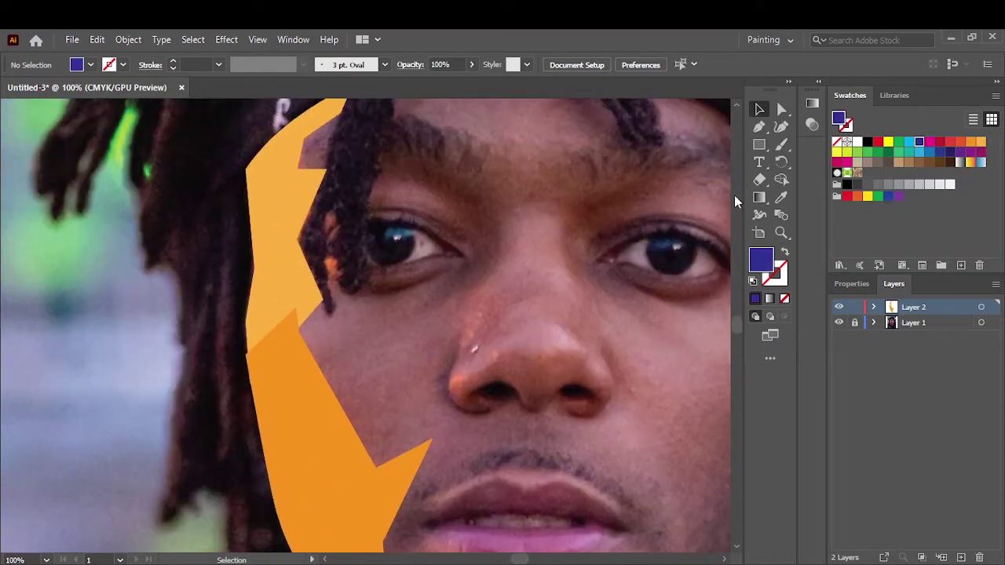
{"action": "left_click", "coordinate": [758, 127]}
{"action": "left_click", "coordinate": [408, 371]}
{"action": "left_click", "coordinate": [479, 340]}
{"action": "left_click", "coordinate": [511, 311]}
{"action": "left_click", "coordinate": [508, 267]}
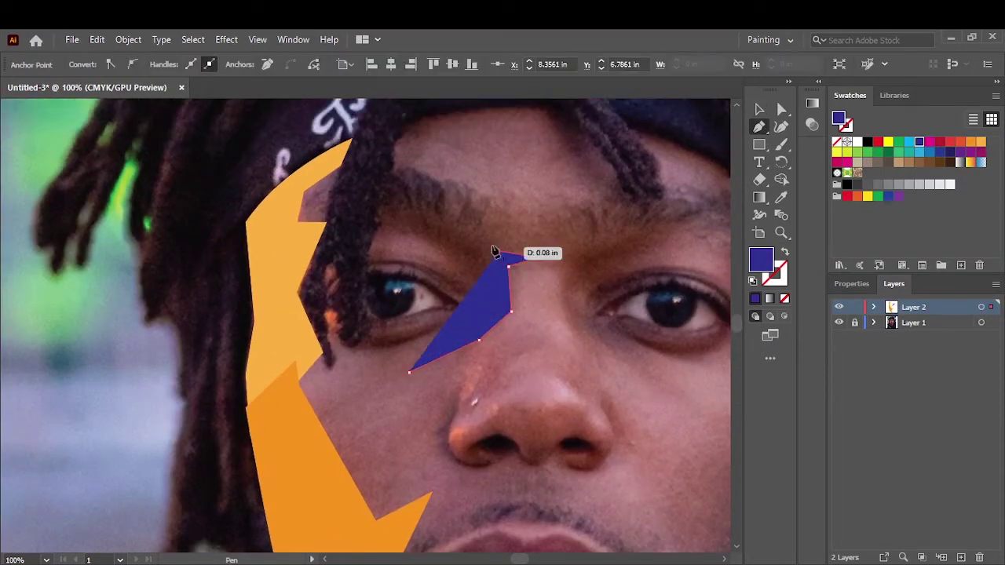
{"action": "left_click", "coordinate": [467, 228]}
{"action": "left_click", "coordinate": [418, 208]}
{"action": "left_click", "coordinate": [378, 217]}
{"action": "left_click", "coordinate": [372, 235]}
{"action": "left_click", "coordinate": [452, 243]}
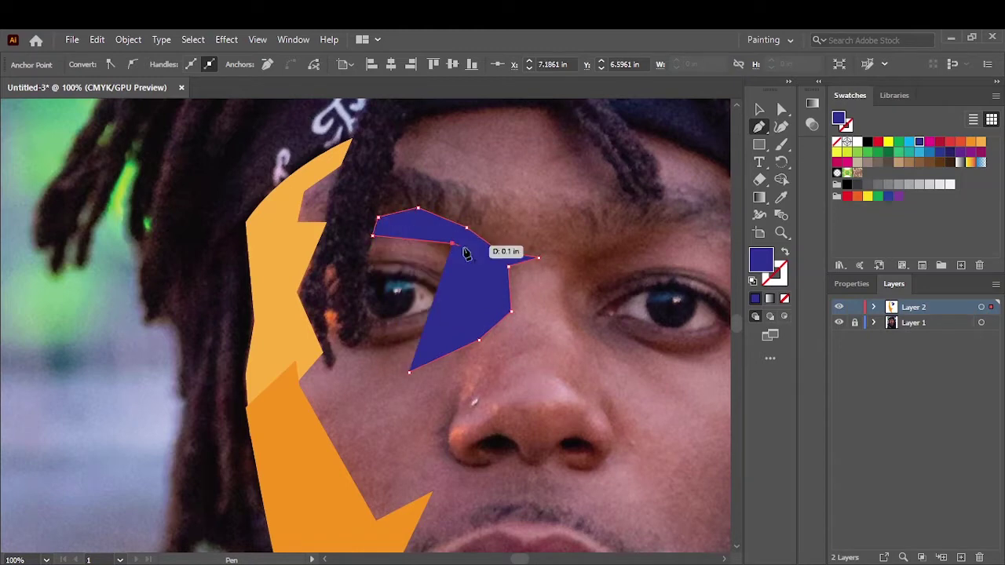
Step: Add a curved eyelid point and finish the eye shape with a blue fill
{"action": "left_click", "coordinate": [785, 251]}
{"action": "left_click", "coordinate": [785, 251]}
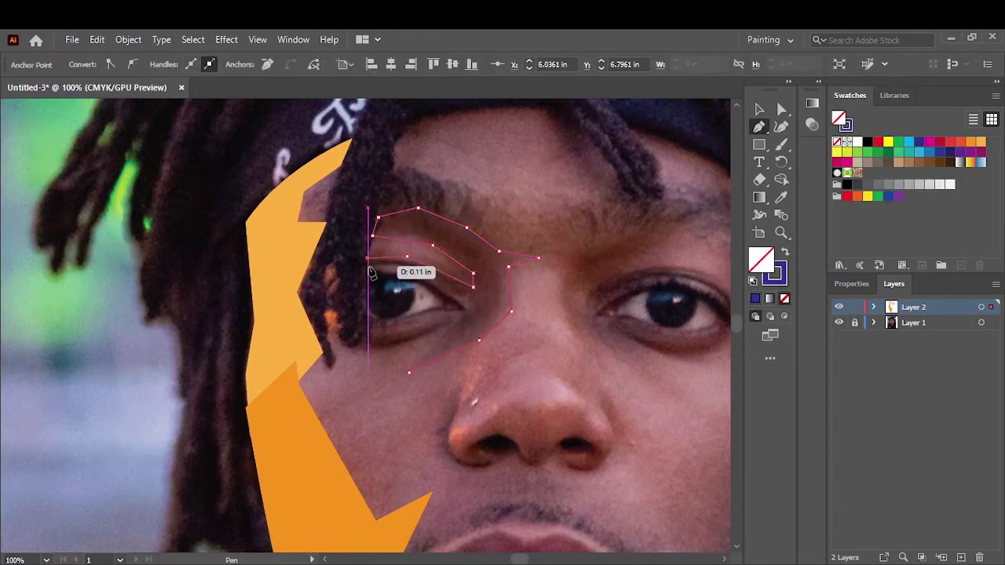
{"action": "left_click_drag", "start_coordinate": [369, 271], "coordinate": [409, 273]}
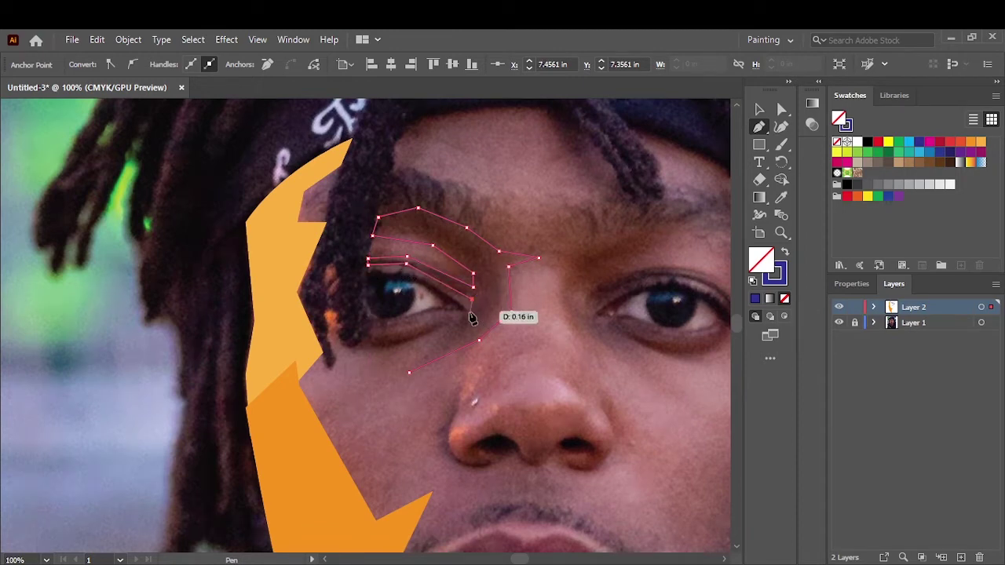
{"action": "key", "text": "shift+x"}
{"action": "key", "text": "v"}
{"action": "left_click", "coordinate": [601, 195]}
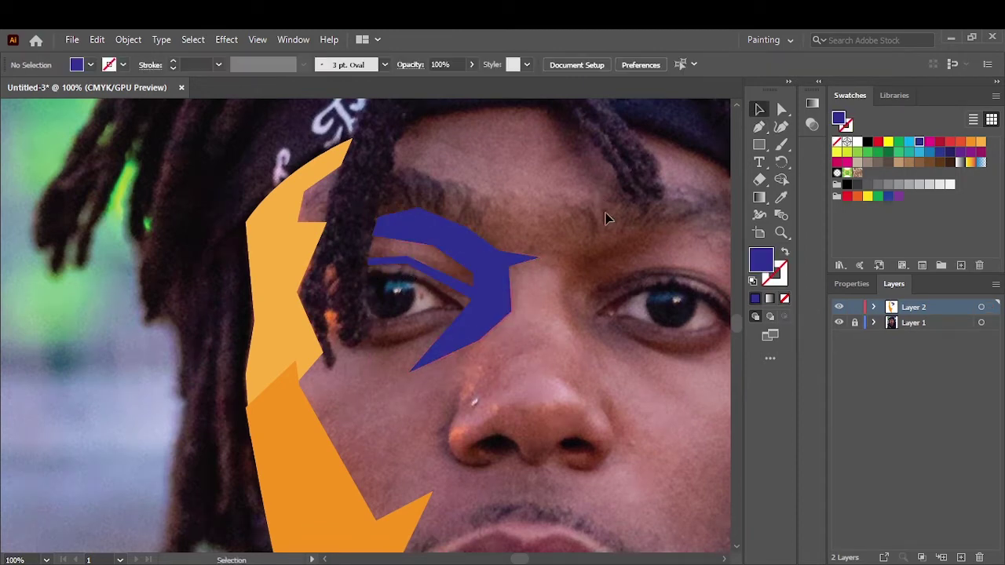
{"action": "scroll", "coordinate": [460, 264], "scroll_direction": "up", "scroll_amount": 3}
{"action": "scroll", "coordinate": [472, 272], "scroll_direction": "up", "scroll_amount": 2}
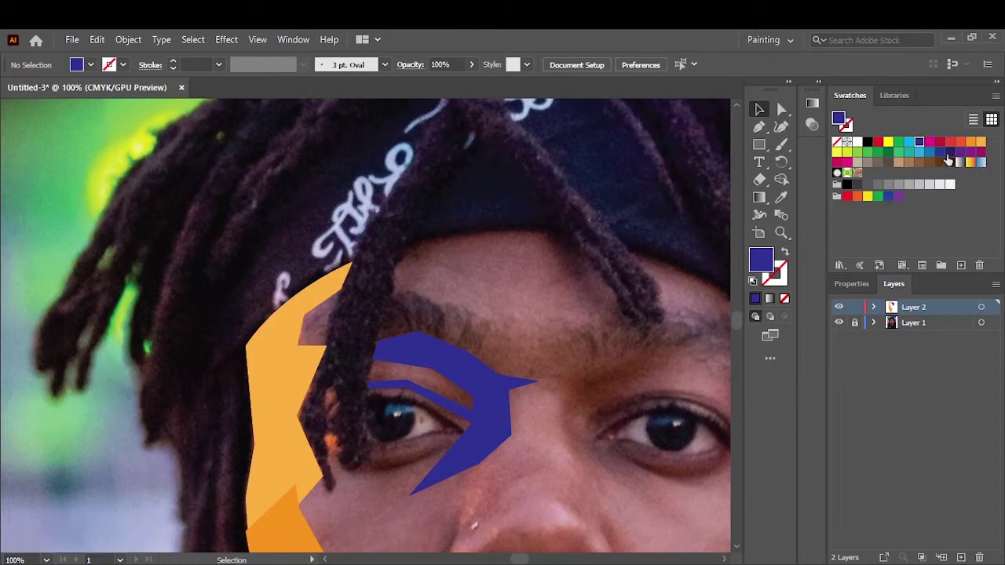
Step: Draw a purple strip along the dreadlock up to the bandana
{"action": "left_click", "coordinate": [326, 492]}
{"action": "left_click", "coordinate": [294, 405]}
{"action": "left_click", "coordinate": [363, 274]}
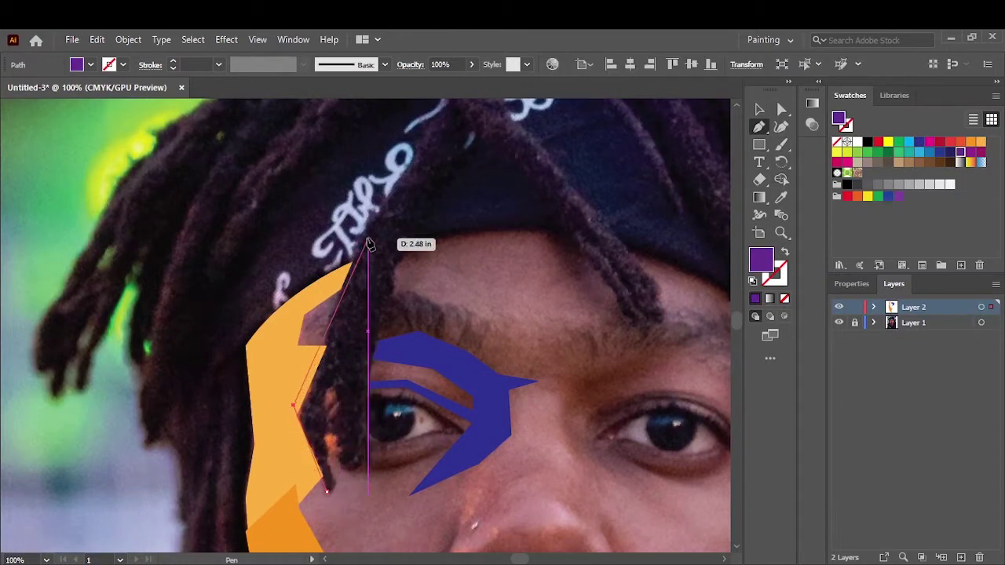
{"action": "left_click", "coordinate": [370, 216]}
{"action": "left_click", "coordinate": [417, 160]}
{"action": "left_click", "coordinate": [335, 433]}
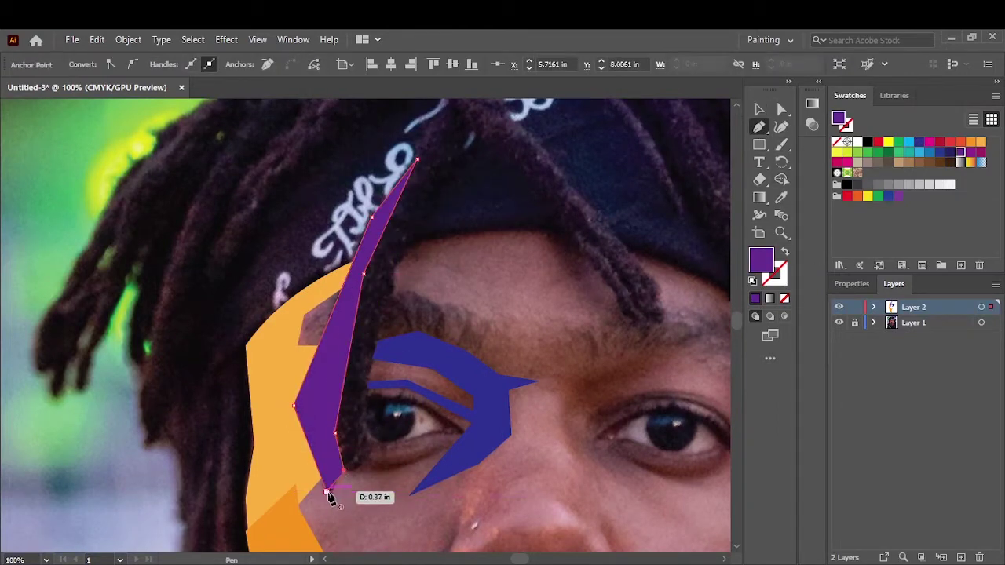
{"action": "left_click", "coordinate": [327, 493]}
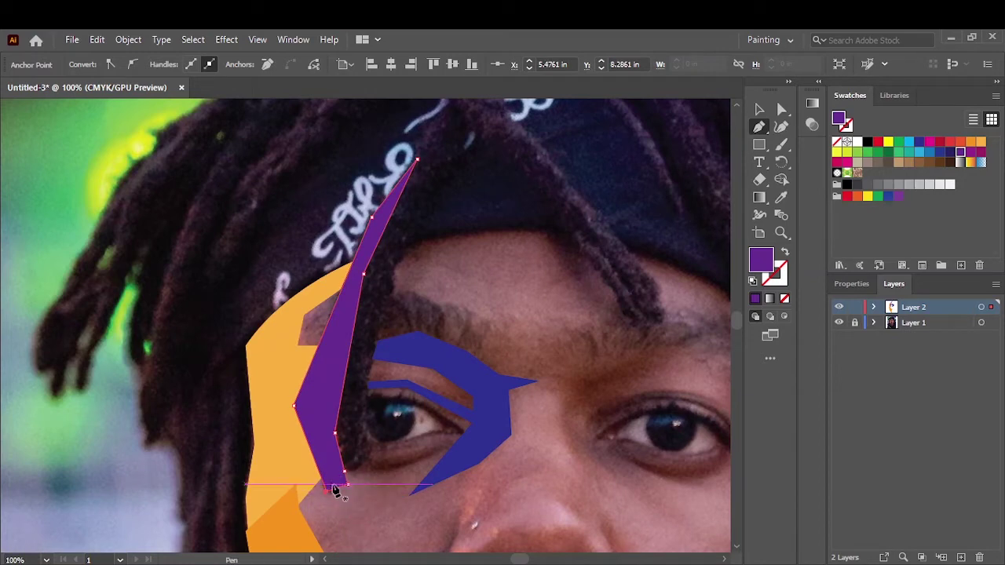
{"action": "left_click", "coordinate": [621, 190], "text": "ctrl"}
Step: Draw a dark-blue polygon from the strip's bottom up the forehead to the bandana
{"action": "left_click", "coordinate": [950, 152]}
{"action": "left_click", "coordinate": [322, 408]}
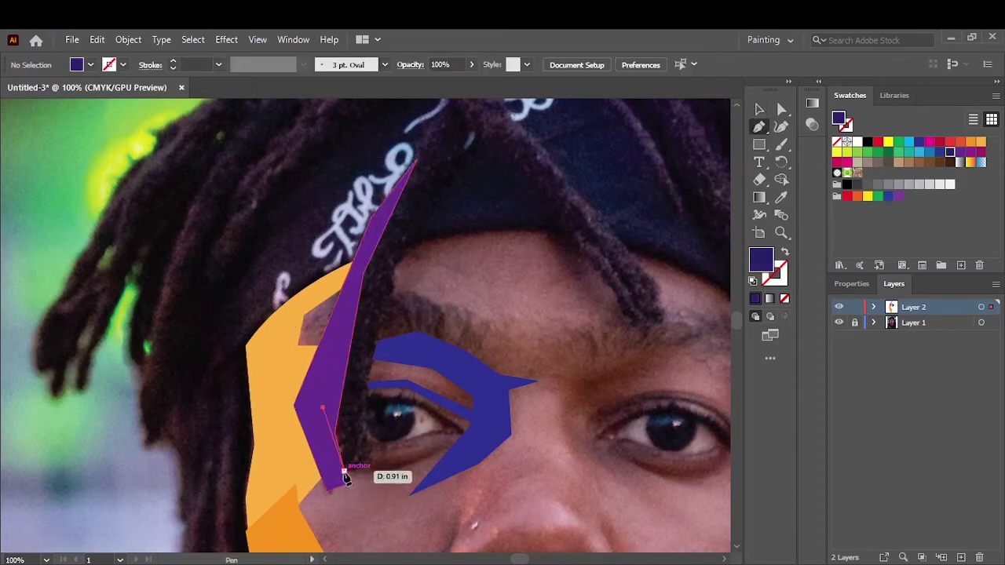
{"action": "left_click", "coordinate": [345, 470]}
{"action": "left_click", "coordinate": [358, 471]}
{"action": "left_click", "coordinate": [375, 448]}
{"action": "left_click", "coordinate": [368, 391]}
{"action": "left_click", "coordinate": [397, 269]}
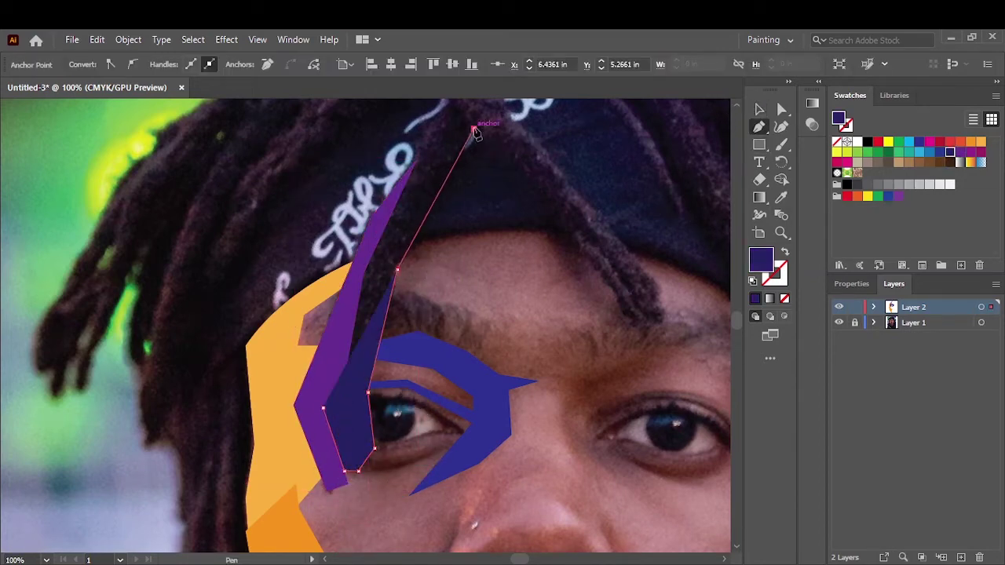
{"action": "left_click", "coordinate": [474, 132]}
{"action": "left_click", "coordinate": [452, 104]}
{"action": "left_click", "coordinate": [347, 304]}
{"action": "left_click", "coordinate": [758, 110]}
{"action": "scroll", "coordinate": [602, 259], "scroll_direction": "down", "scroll_amount": 4}
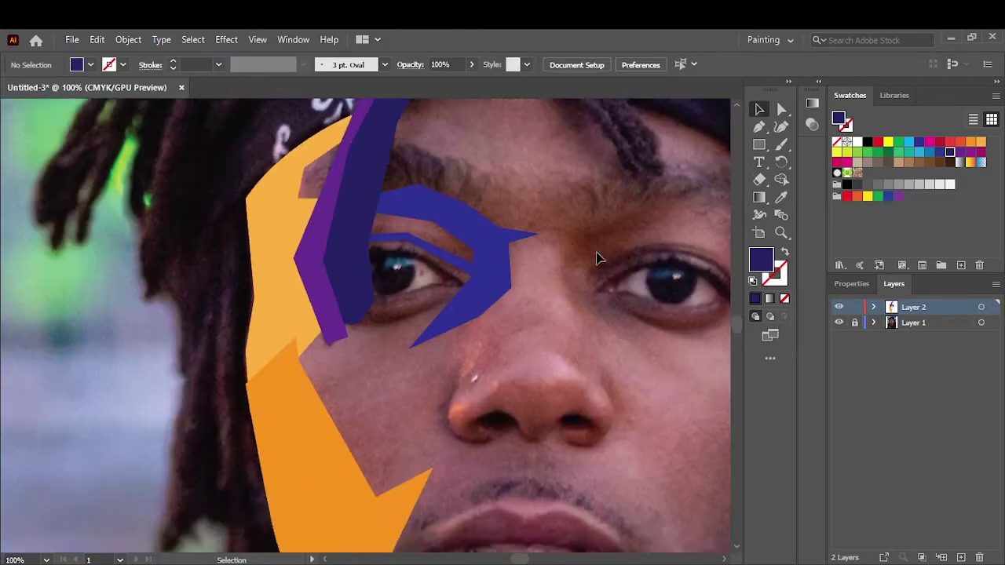
{"action": "scroll", "coordinate": [594, 291], "scroll_direction": "up", "scroll_amount": 5}
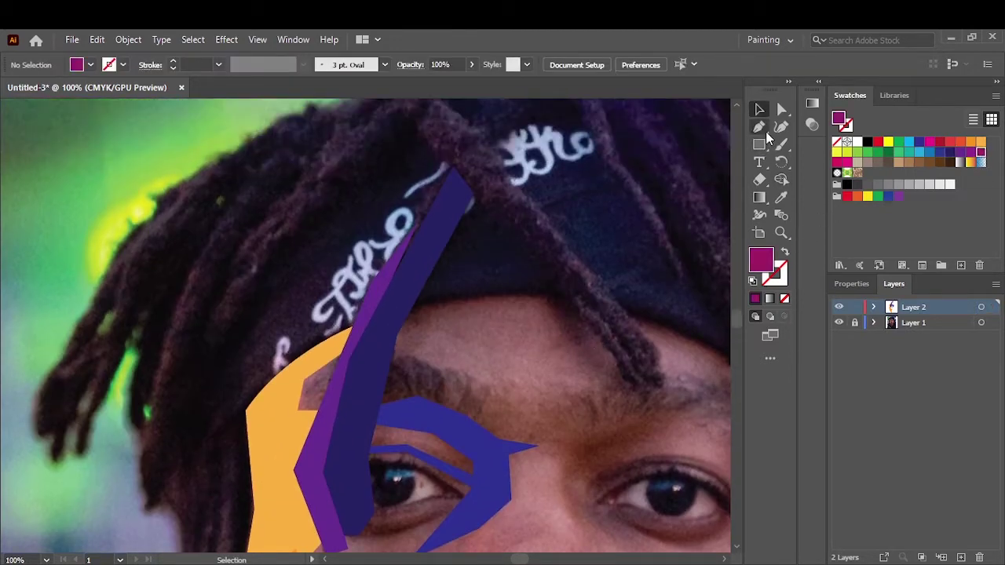
Step: Trace a closed magenta polygon over the eyebrow with a jagged right tip
{"action": "left_click", "coordinate": [759, 127]}
{"action": "left_click", "coordinate": [294, 379]}
{"action": "left_click", "coordinate": [294, 417]}
{"action": "left_click", "coordinate": [417, 406]}
{"action": "left_click", "coordinate": [474, 428]}
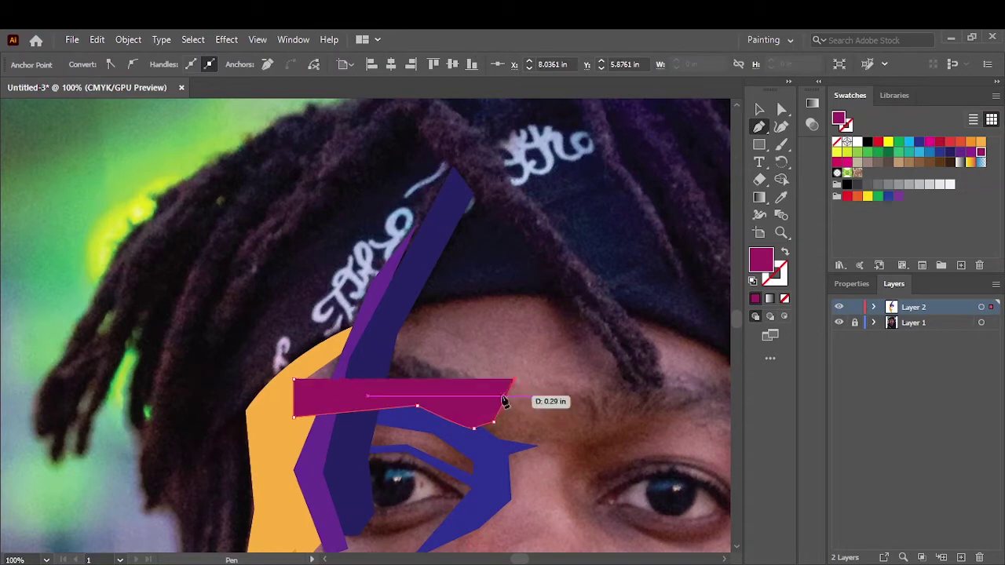
{"action": "left_click", "coordinate": [512, 382]}
{"action": "left_click", "coordinate": [480, 365]}
{"action": "left_click", "coordinate": [453, 360]}
{"action": "left_click", "coordinate": [323, 358]}
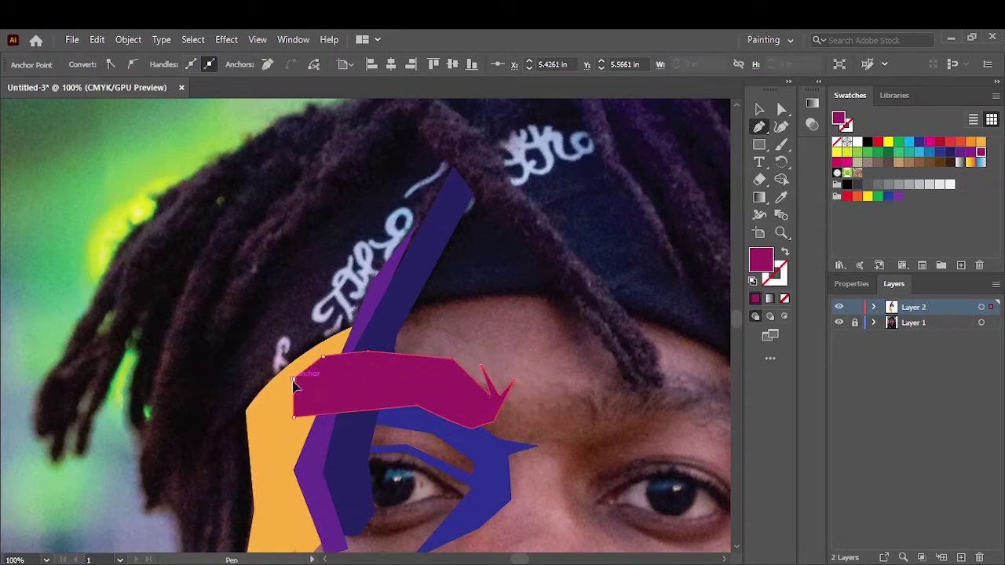
{"action": "left_click", "coordinate": [294, 385]}
Step: Send the magenta brow shape backward behind the purple and blue shapes
{"action": "right_click", "coordinate": [459, 387]}
{"action": "left_click", "coordinate": [651, 334]}
{"action": "left_click", "coordinate": [568, 337], "text": "ctrl"}
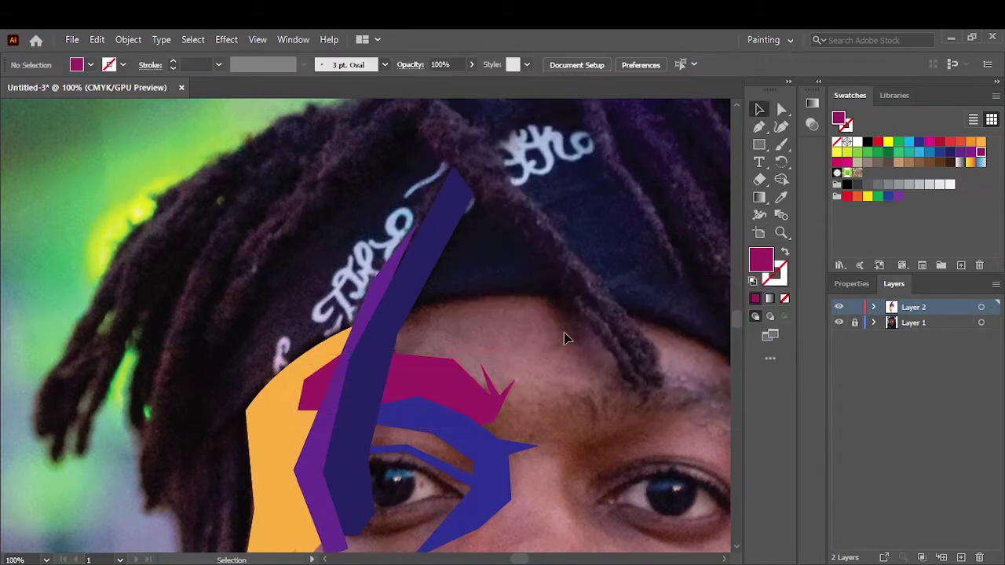
{"action": "left_click", "coordinate": [846, 95]}
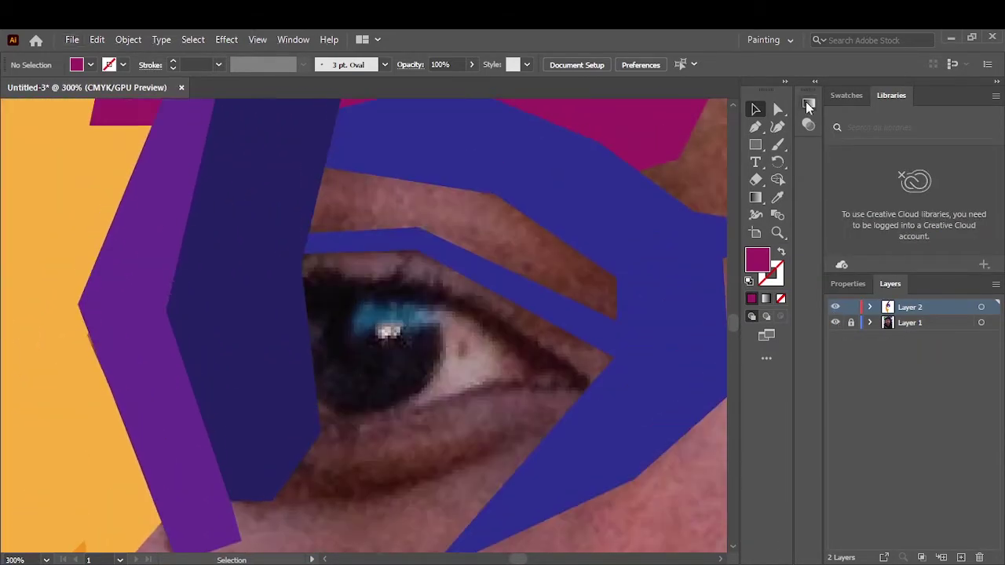
Step: Trace a yellow polygon for the eye white along the lower eyelid
{"action": "left_click", "coordinate": [401, 287]}
{"action": "left_click", "coordinate": [442, 314]}
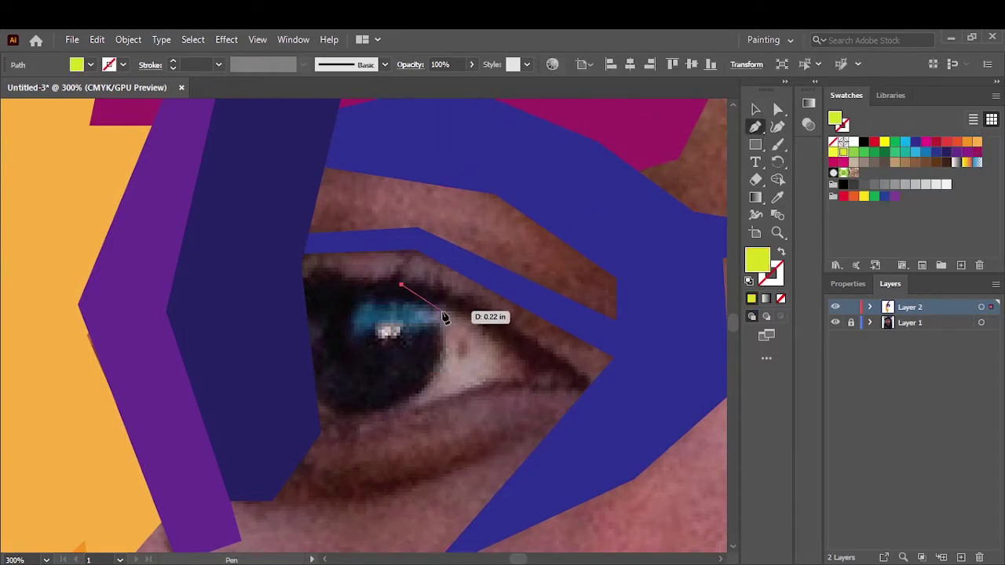
{"action": "left_click", "coordinate": [441, 368]}
{"action": "left_click", "coordinate": [387, 411]}
{"action": "left_click", "coordinate": [487, 382]}
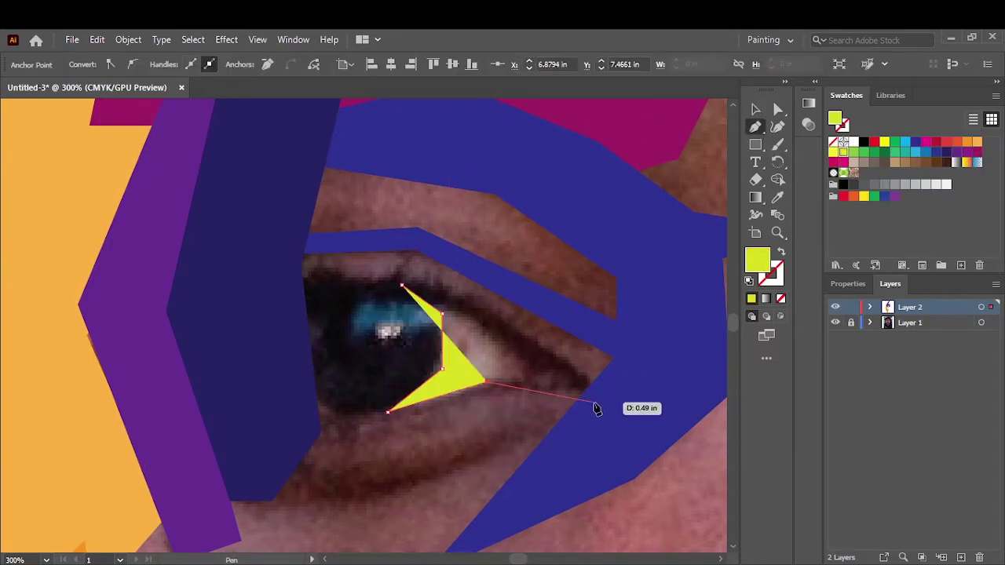
{"action": "left_click", "coordinate": [594, 402]}
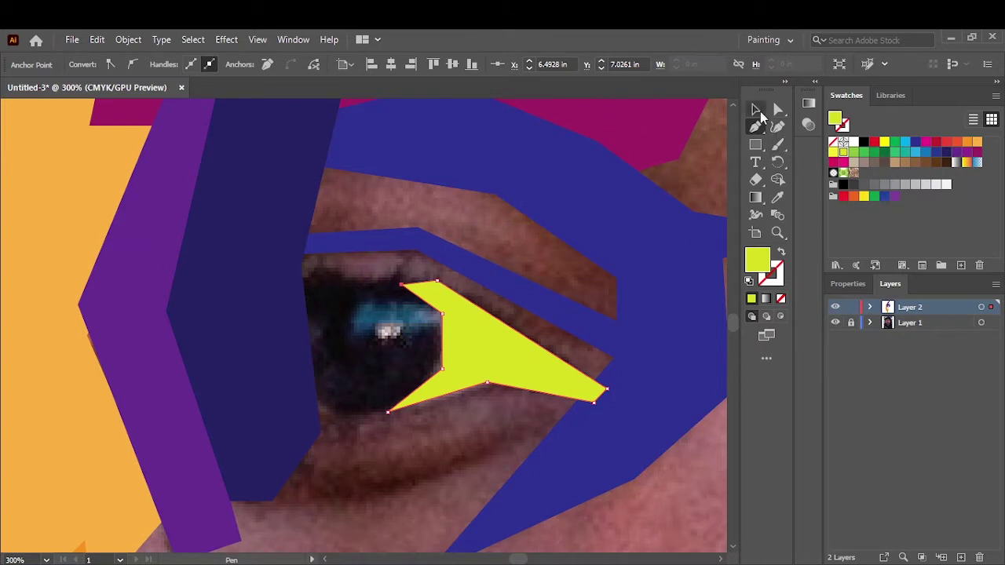
{"action": "left_click", "coordinate": [756, 111]}
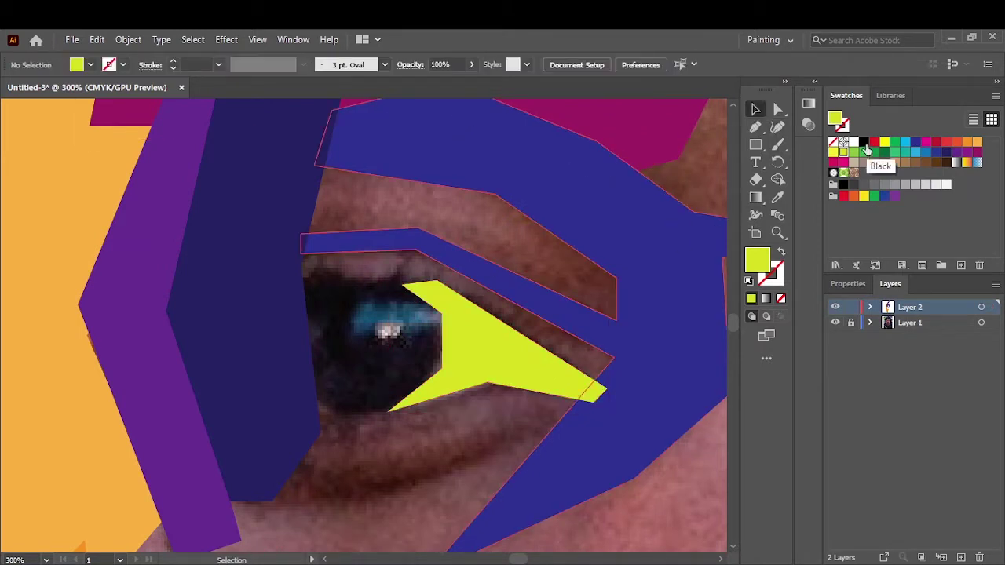
Step: Trace a black polygon over the iris
{"action": "left_click", "coordinate": [943, 152]}
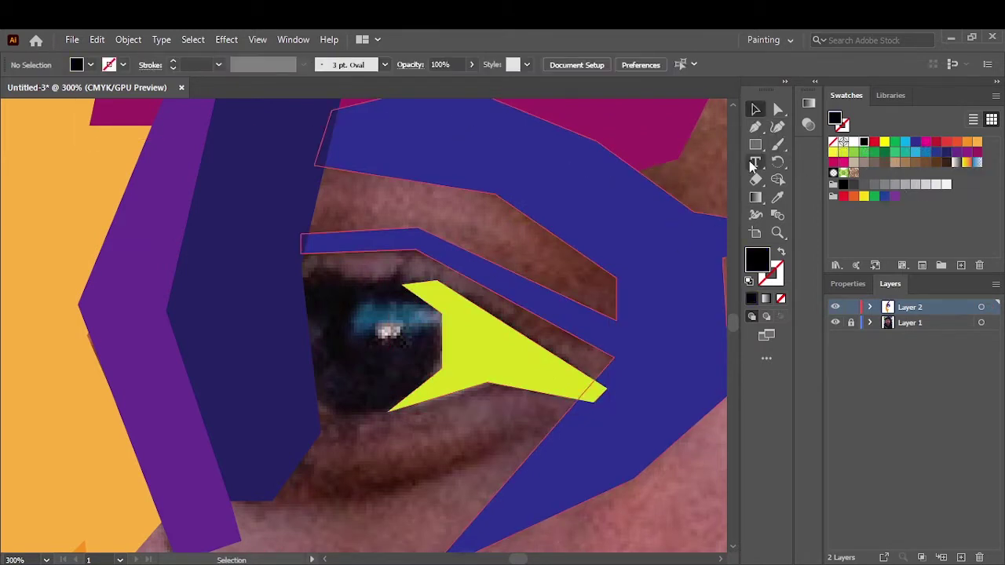
{"action": "key", "text": "p"}
{"action": "left_click", "coordinate": [284, 279]}
{"action": "left_click", "coordinate": [408, 281]}
{"action": "left_click", "coordinate": [460, 329]}
{"action": "left_click", "coordinate": [451, 381]}
{"action": "left_click", "coordinate": [390, 409]}
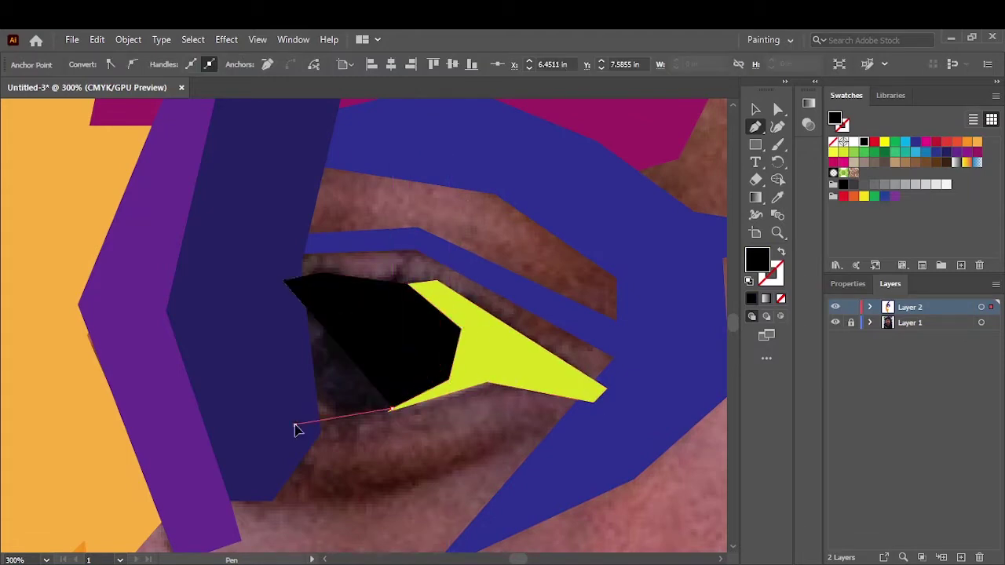
{"action": "left_click", "coordinate": [295, 429]}
{"action": "left_click", "coordinate": [284, 280]}
{"action": "key", "text": "v"}
Step: Send the yellow eye-white and black iris shapes to the back
{"action": "right_click", "coordinate": [523, 240]}
{"action": "left_click", "coordinate": [554, 359]}
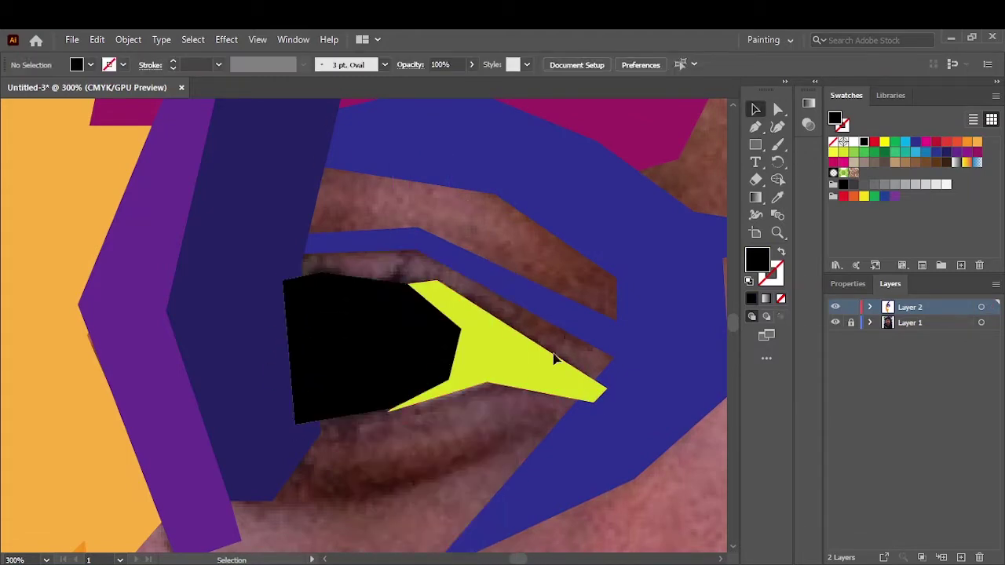
{"action": "right_click", "coordinate": [554, 359]}
{"action": "left_click", "coordinate": [638, 334]}
{"action": "left_click", "coordinate": [370, 385]}
{"action": "right_click", "coordinate": [370, 385]}
{"action": "left_click", "coordinate": [579, 350]}
Step: Zoom out and hide then reshow the photo layer to check the shapes
{"action": "key", "text": "ctrl+0"}
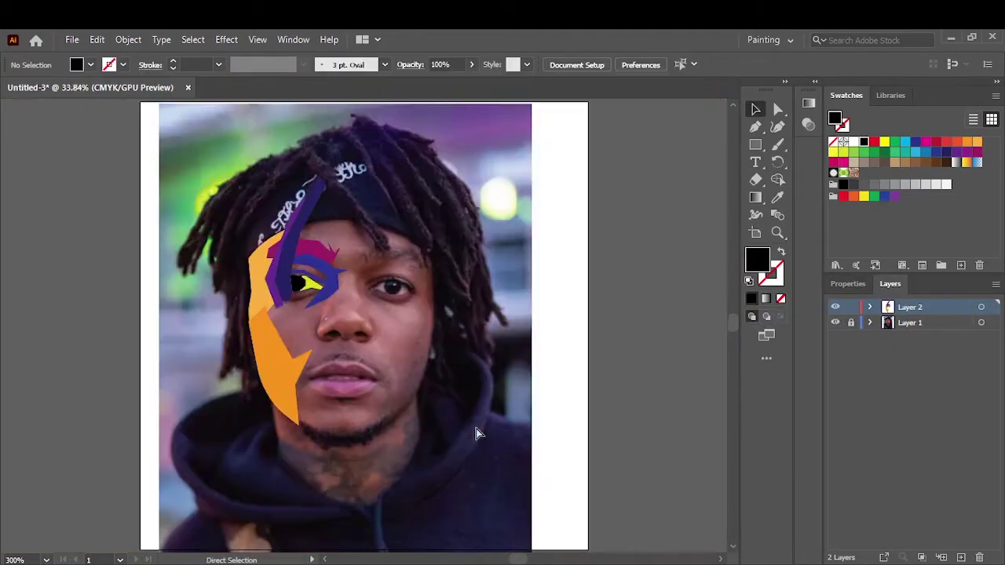
{"action": "left_click", "coordinate": [835, 323]}
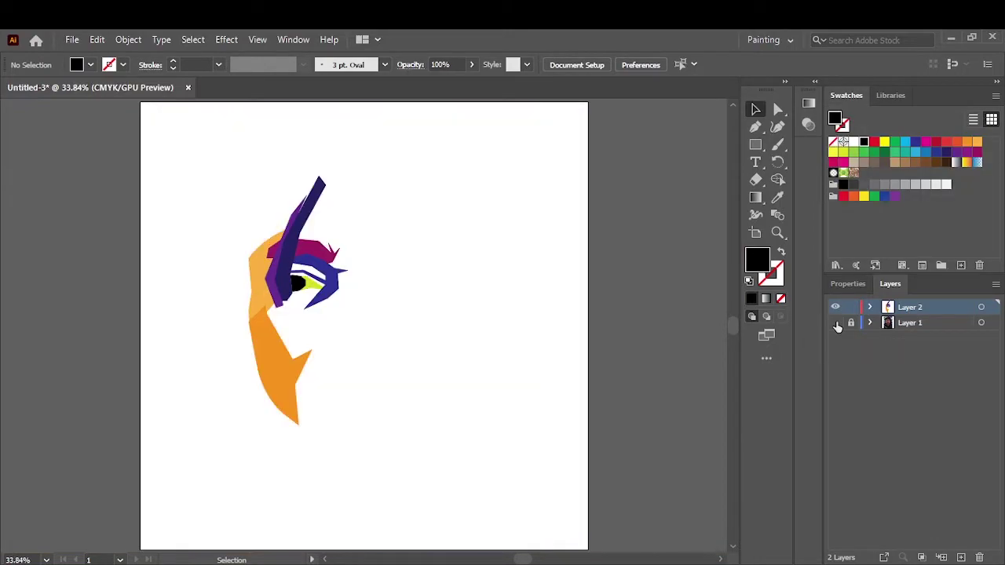
{"action": "left_click", "coordinate": [835, 323]}
{"action": "scroll", "coordinate": [310, 311], "scroll_direction": "up", "scroll_amount": 5}
Step: Reuse the dark blue fill and draw a polygon under the eye with the Pen tool
{"action": "scroll", "coordinate": [314, 285], "scroll_direction": "up", "scroll_amount": 3}
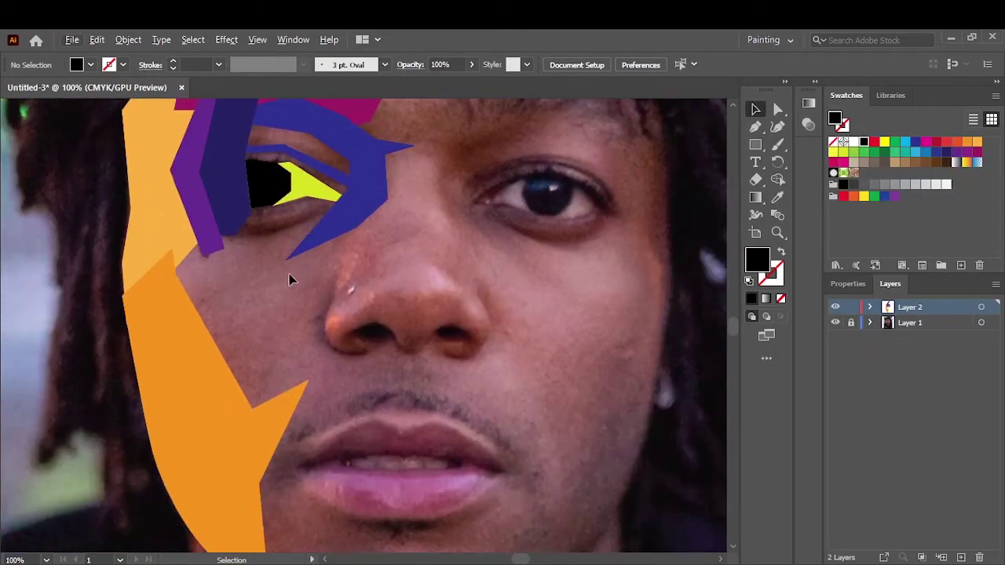
{"action": "left_click", "coordinate": [249, 397]}
{"action": "left_click", "coordinate": [293, 269]}
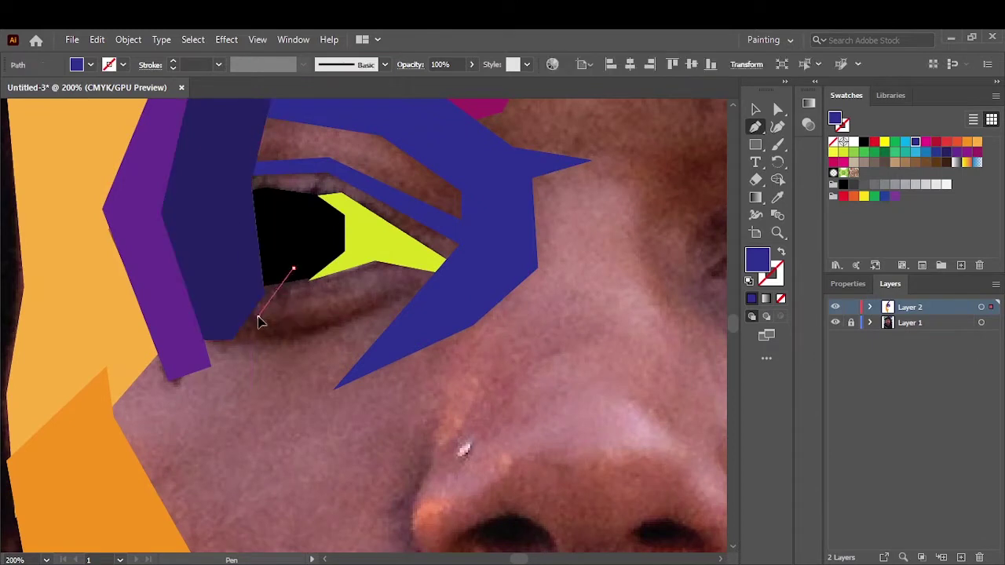
{"action": "left_click", "coordinate": [259, 316]}
{"action": "left_click", "coordinate": [287, 323]}
{"action": "left_click", "coordinate": [391, 278]}
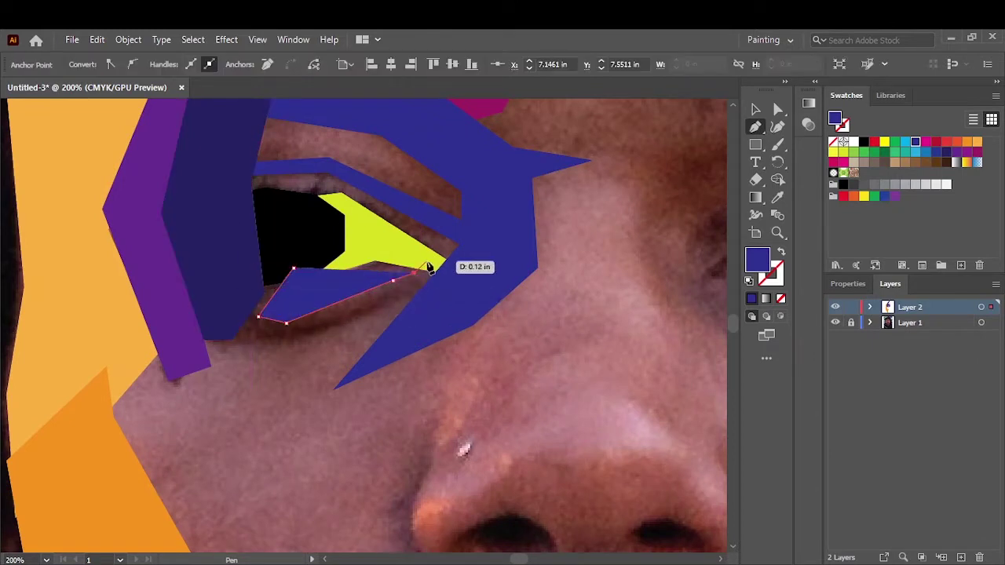
{"action": "left_click", "coordinate": [273, 345]}
{"action": "left_click", "coordinate": [194, 340]}
{"action": "left_click", "coordinate": [231, 269]}
{"action": "left_click", "coordinate": [292, 269]}
Step: Send the under-eye shape to the back and toggle the photo to check it
{"action": "key", "text": "v"}
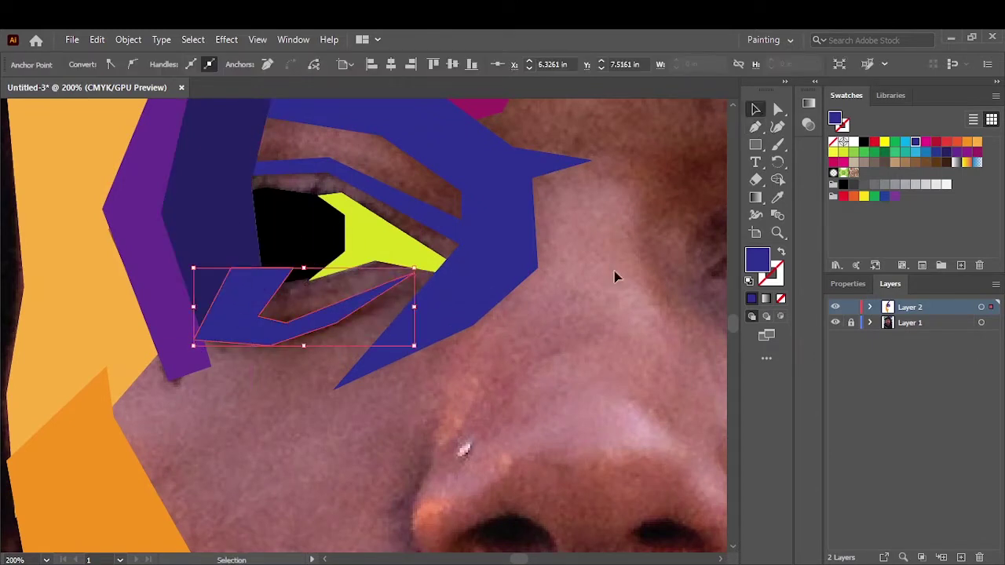
{"action": "right_click", "coordinate": [326, 242]}
{"action": "left_click", "coordinate": [529, 539]}
{"action": "left_click", "coordinate": [834, 322]}
{"action": "scroll", "coordinate": [580, 379], "scroll_direction": "down", "scroll_amount": 3}
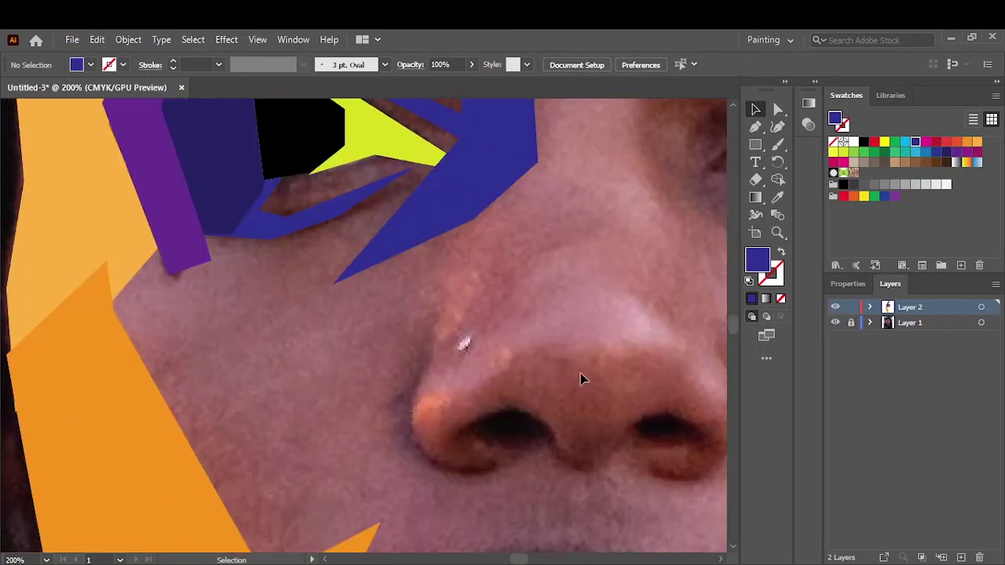
{"action": "scroll", "coordinate": [580, 379], "scroll_direction": "up", "scroll_amount": 2}
{"action": "scroll", "coordinate": [519, 336], "scroll_direction": "down", "scroll_amount": 4}
Step: Trace a blue polygon along the nose's left side and over the nostril
{"action": "key", "text": "p"}
{"action": "left_click", "coordinate": [496, 411]}
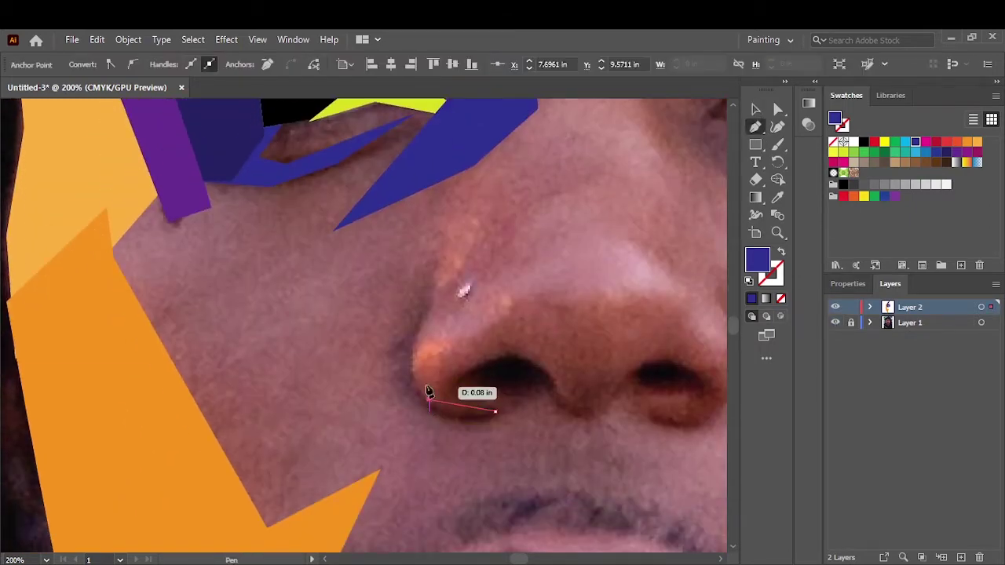
{"action": "left_click", "coordinate": [446, 267]}
{"action": "left_click", "coordinate": [397, 363]}
{"action": "left_click", "coordinate": [417, 403]}
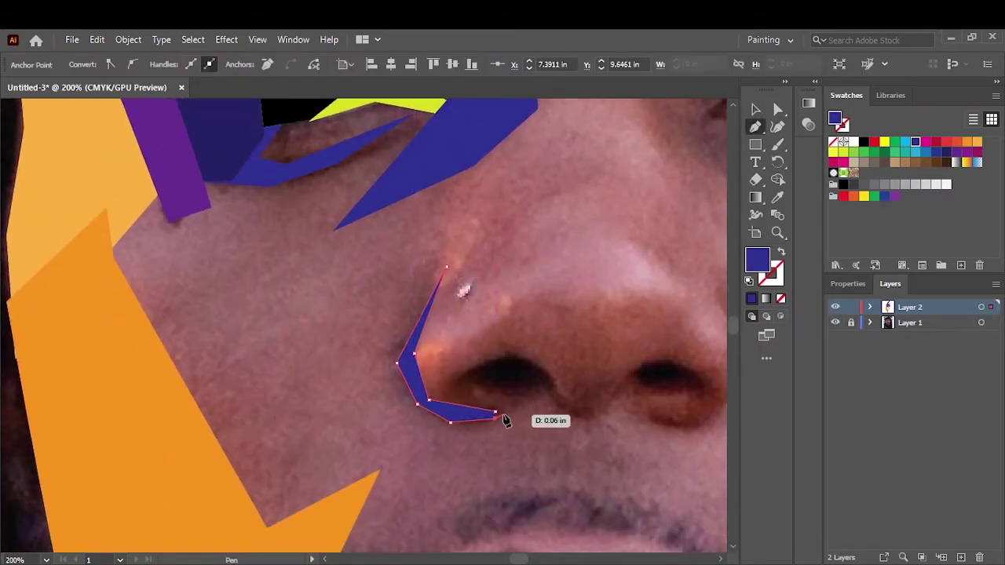
{"action": "left_click", "coordinate": [620, 406]}
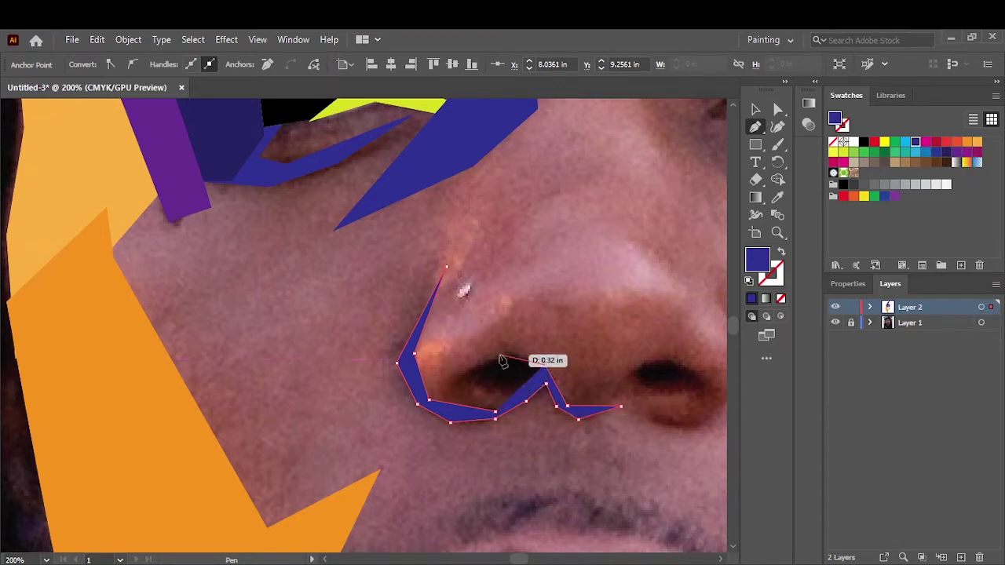
{"action": "left_click", "coordinate": [482, 359]}
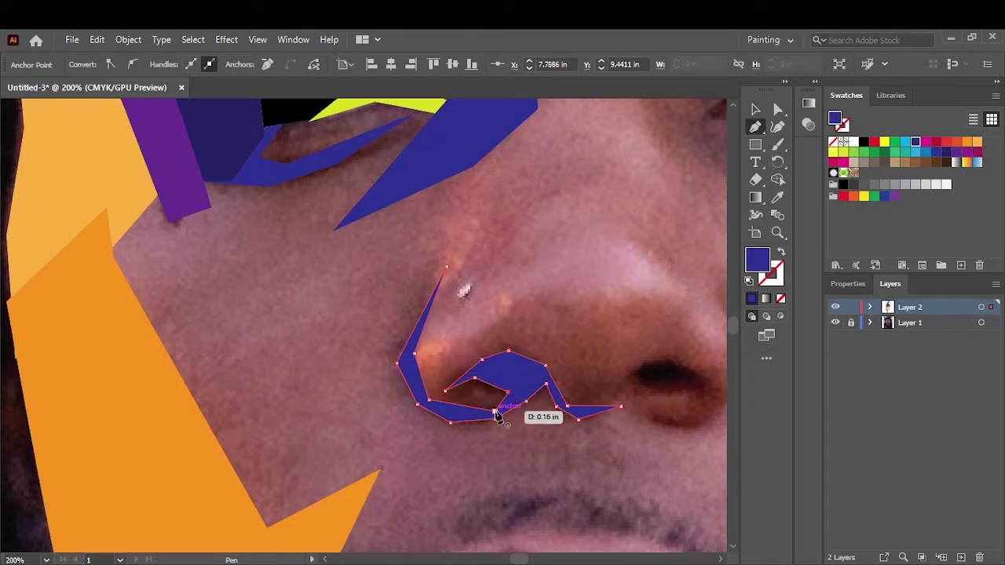
{"action": "left_click", "coordinate": [495, 411]}
{"action": "key", "text": "v"}
{"action": "key", "text": "ctrl+shift+a"}
{"action": "left_click", "coordinate": [834, 323]}
{"action": "scroll", "coordinate": [550, 314], "scroll_direction": "up", "scroll_amount": 3}
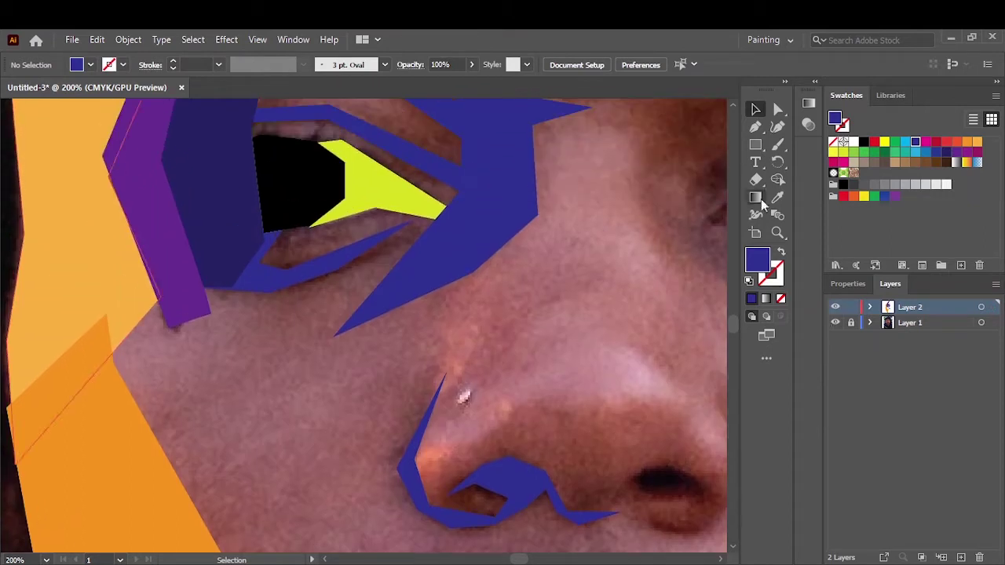
Step: Draw a blue zigzag polygon along the nose bridge and deselect it
{"action": "key", "text": "p"}
{"action": "left_click", "coordinate": [459, 413]}
{"action": "left_click", "coordinate": [544, 373]}
{"action": "left_click", "coordinate": [501, 365]}
{"action": "left_click", "coordinate": [514, 327]}
{"action": "left_click", "coordinate": [587, 284]}
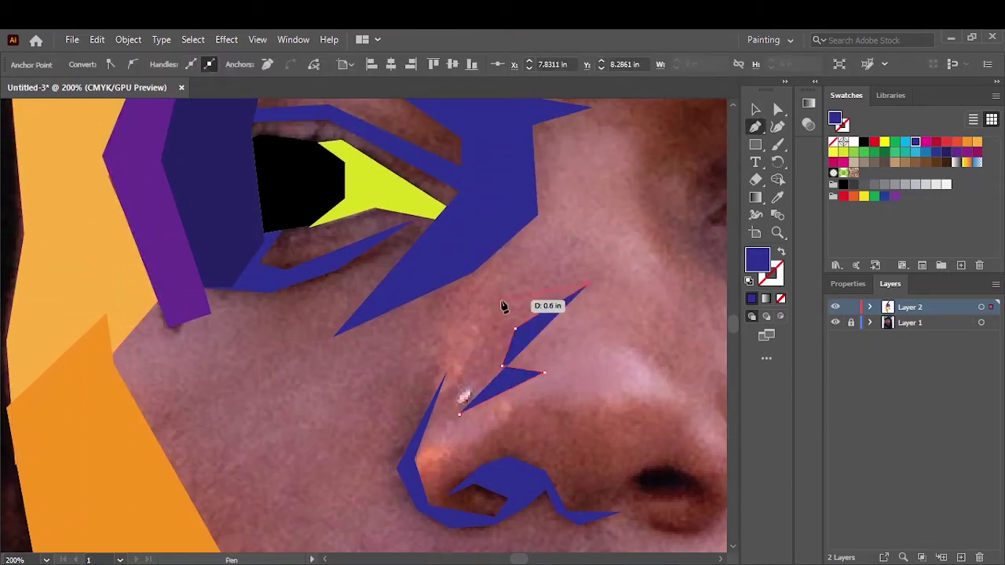
{"action": "left_click", "coordinate": [455, 389]}
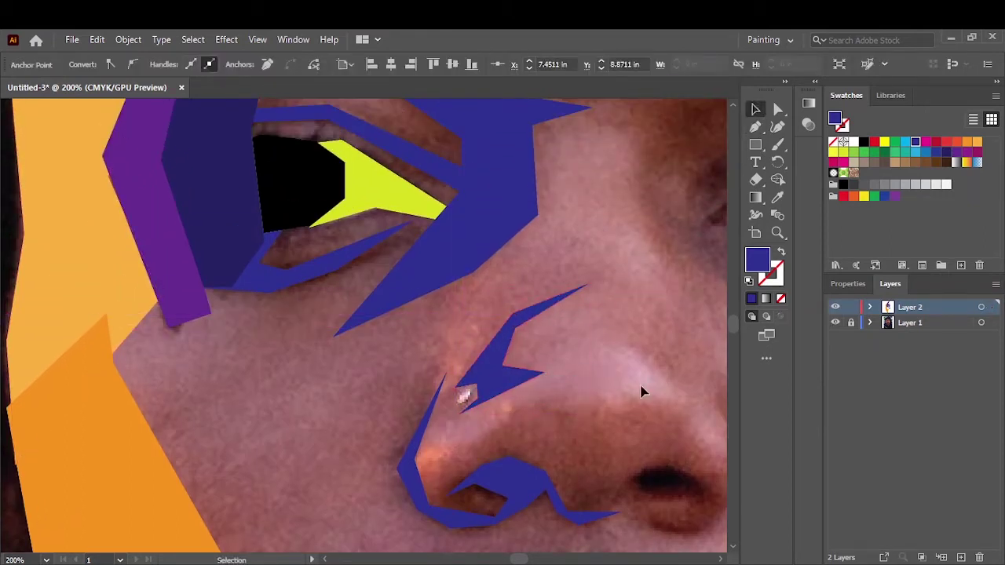
{"action": "key", "text": "ctrl+shift+a"}
Step: Draw a white ellipse as the nose highlight, then zoom out and hide the photo
{"action": "left_click", "coordinate": [756, 144]}
{"action": "scroll", "coordinate": [463, 396], "scroll_direction": "up", "scroll_amount": 4}
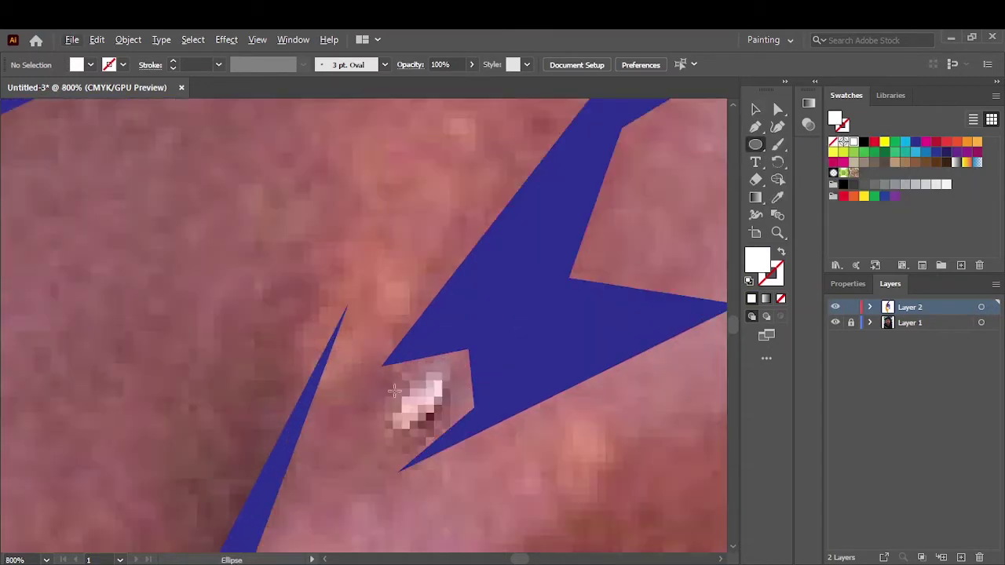
{"action": "mouse_move", "coordinate": [373, 379]}
{"action": "left_mouse_down"}
{"action": "mouse_move", "coordinate": [464, 408]}
{"action": "mouse_move", "coordinate": [471, 435]}
{"action": "left_mouse_up"}
{"action": "key", "text": "v"}
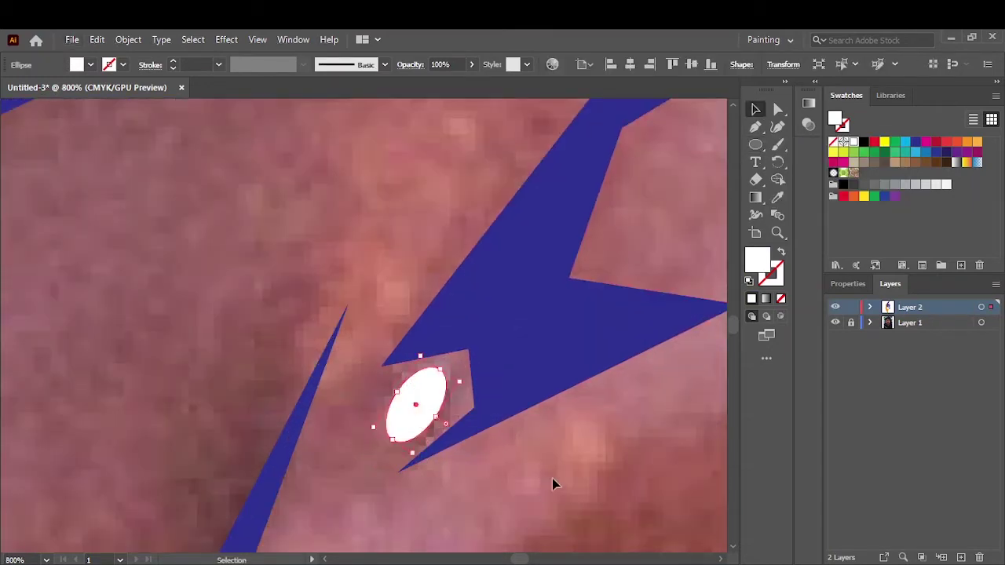
{"action": "key", "text": "ctrl+0"}
{"action": "left_click", "coordinate": [835, 323]}
{"action": "scroll", "coordinate": [353, 347], "scroll_direction": "up", "scroll_amount": 5}
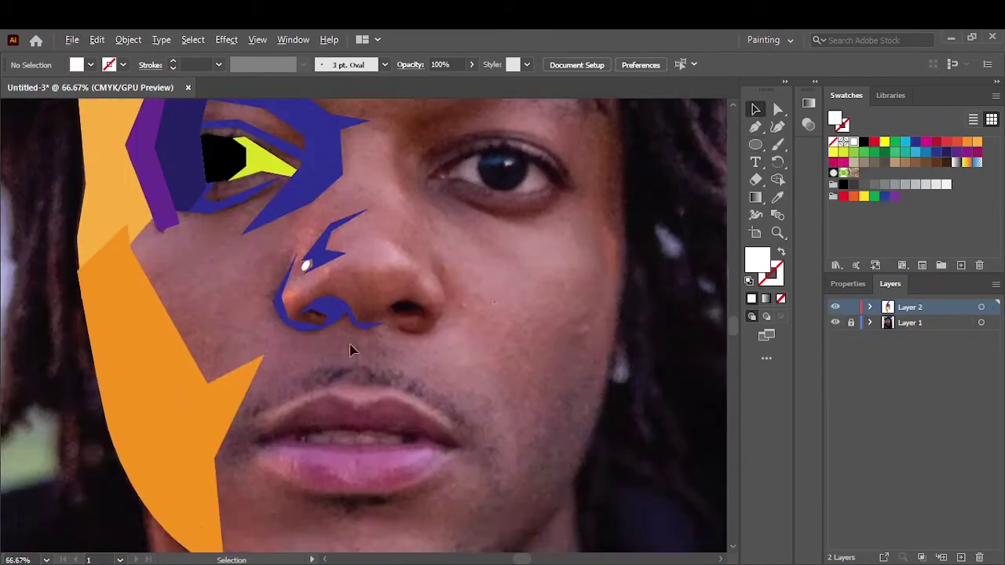
Step: Start blue Pen shapes inside the nostril and beneath the nostrils
{"action": "key", "text": "p"}
{"action": "left_click", "coordinate": [142, 446]}
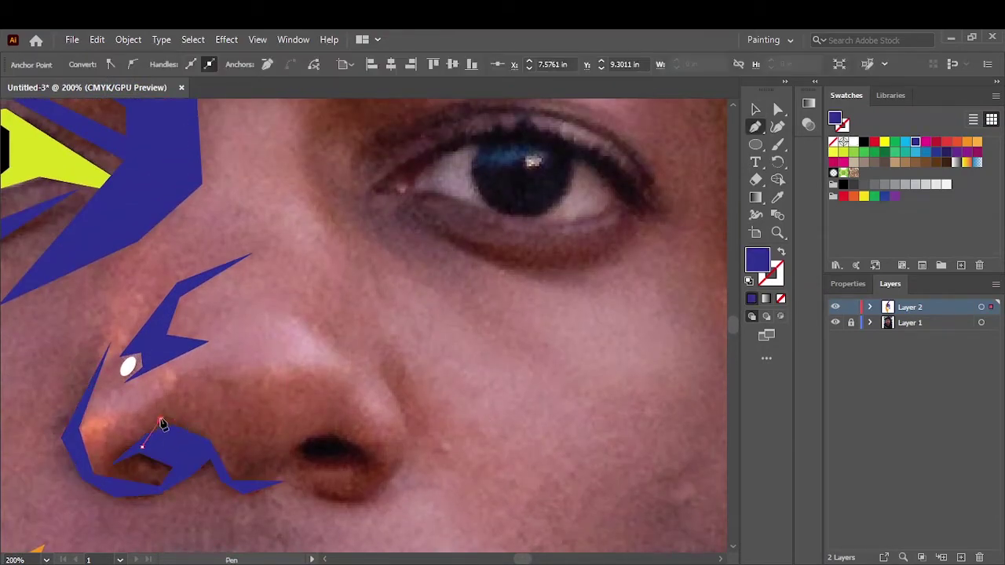
{"action": "key", "text": "v"}
{"action": "left_click", "coordinate": [422, 426]}
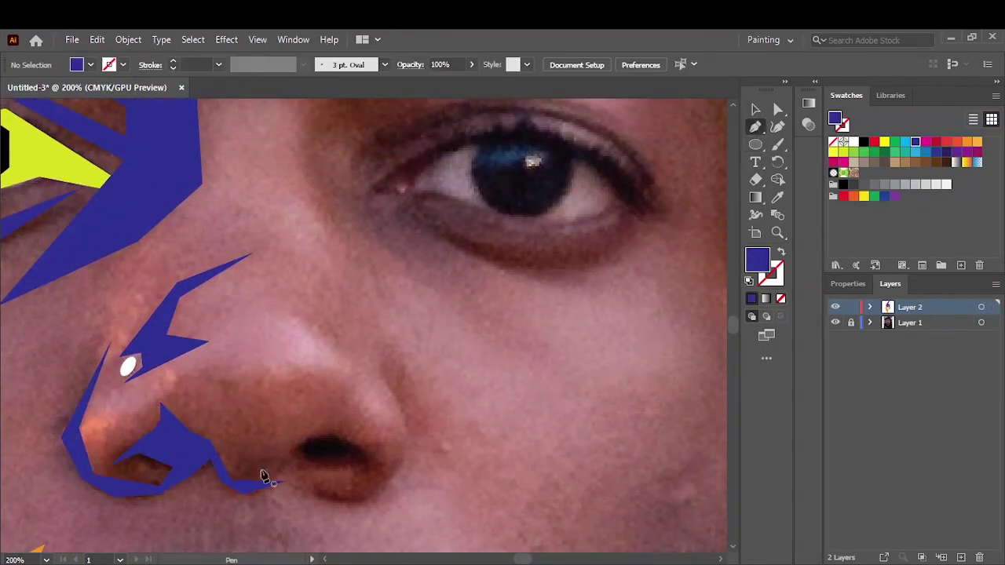
{"action": "left_click", "coordinate": [280, 459]}
{"action": "left_click", "coordinate": [311, 434]}
{"action": "left_click", "coordinate": [343, 434]}
{"action": "left_click", "coordinate": [373, 459]}
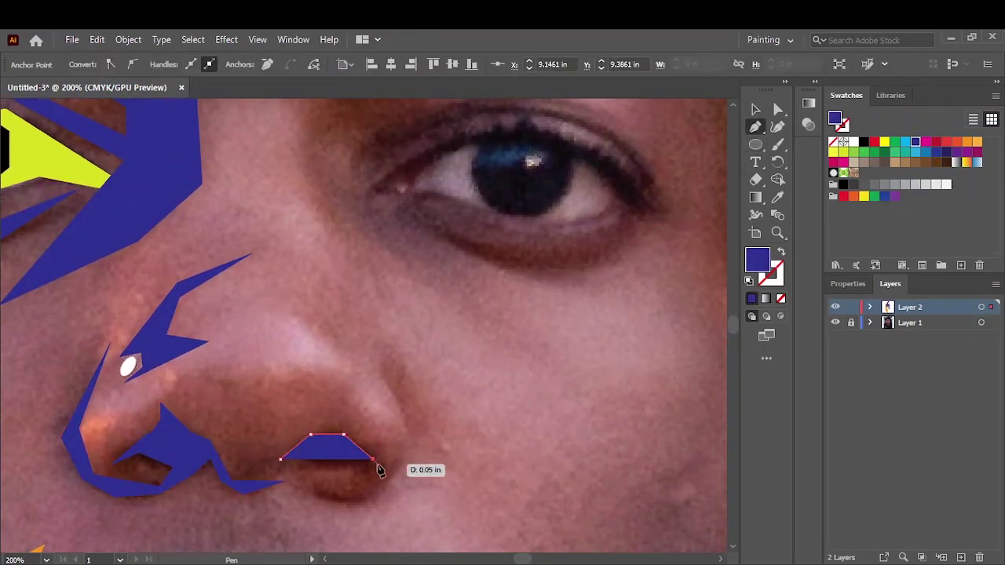
Step: Trace the nostril edge up to a spike tip and keep the shape's blue fill
{"action": "scroll", "coordinate": [343, 469], "scroll_direction": "down", "scroll_amount": 1}
{"action": "left_click", "coordinate": [306, 457]}
{"action": "left_click", "coordinate": [355, 471]}
{"action": "left_click", "coordinate": [402, 442]}
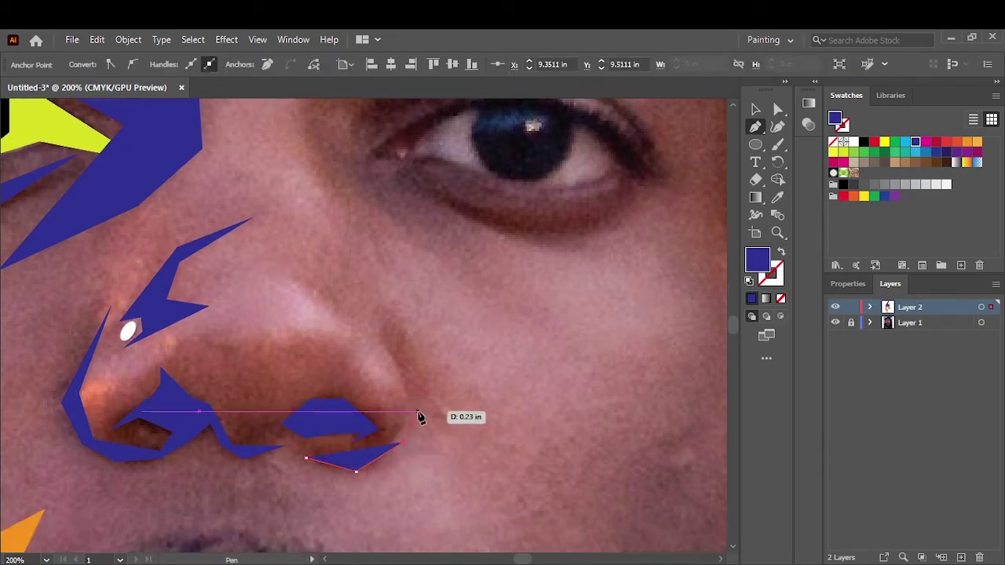
{"action": "left_click", "coordinate": [417, 410]}
{"action": "left_click", "coordinate": [402, 354]}
{"action": "left_click", "coordinate": [398, 302]}
{"action": "key", "text": "shift+x"}
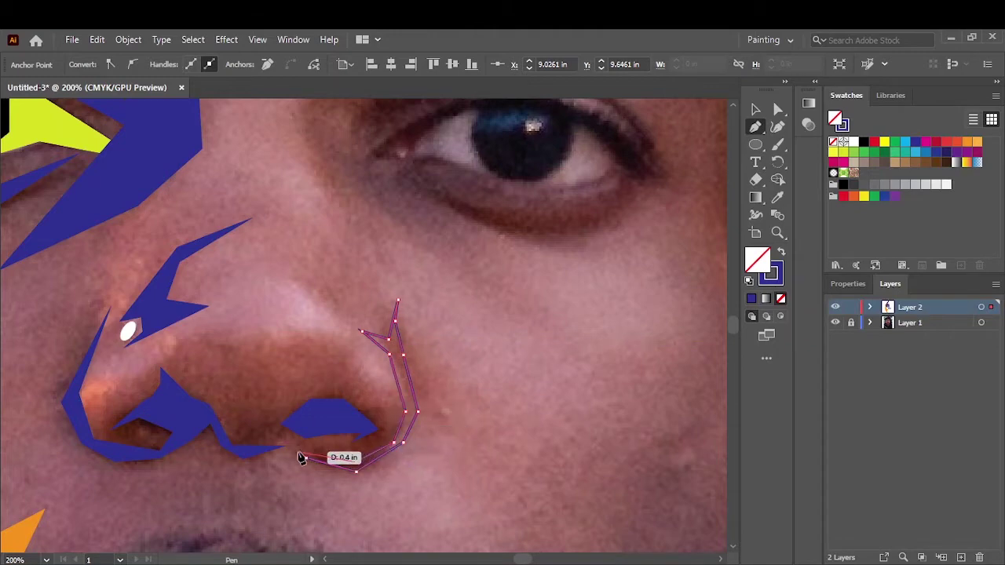
{"action": "left_click", "coordinate": [781, 251]}
{"action": "left_click", "coordinate": [455, 399], "text": "ctrl"}
{"action": "scroll", "coordinate": [455, 399], "scroll_direction": "up", "scroll_amount": 3}
{"action": "scroll", "coordinate": [455, 398], "scroll_direction": "up", "scroll_amount": 2}
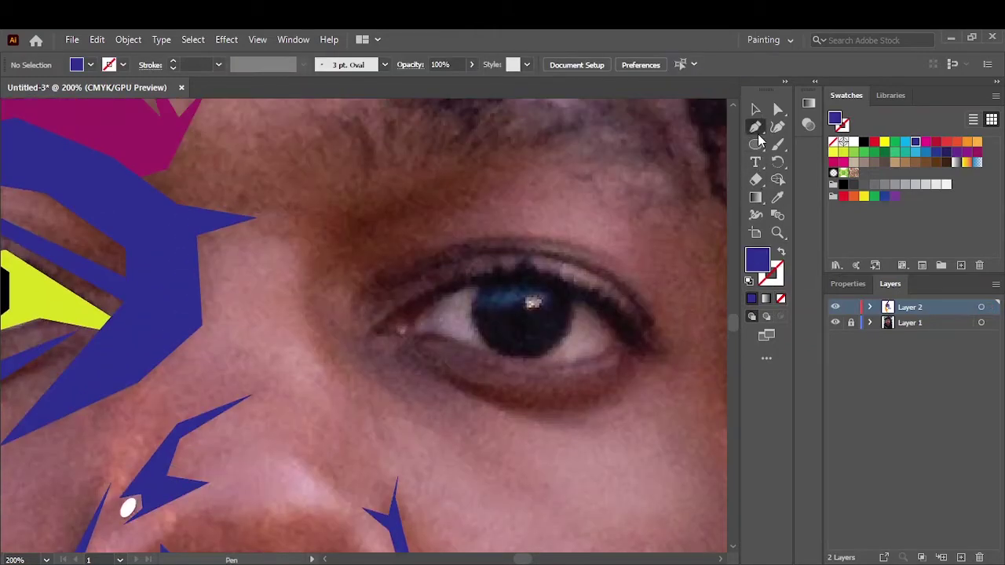
Step: Draw a small blue spike shape beside the nose
{"action": "left_click", "coordinate": [279, 452]}
{"action": "left_click_drag", "start_coordinate": [313, 475], "coordinate": [345, 496]}
{"action": "left_click", "coordinate": [325, 414]}
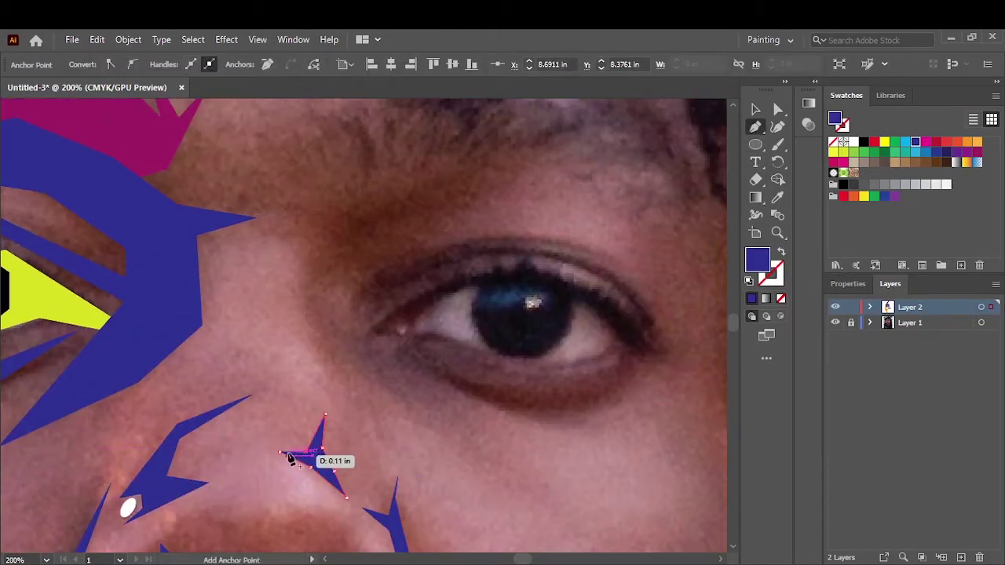
{"action": "left_click", "coordinate": [755, 110]}
{"action": "left_click", "coordinate": [455, 477]}
{"action": "scroll", "coordinate": [455, 477], "scroll_direction": "down", "scroll_amount": 3}
{"action": "scroll", "coordinate": [460, 460], "scroll_direction": "left", "scroll_amount": 5}
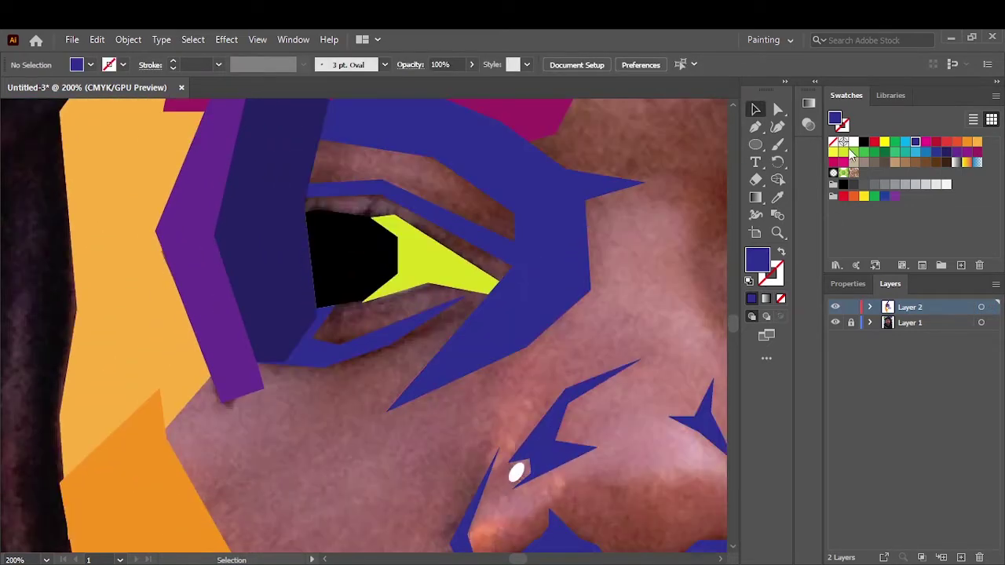
Step: Draw a green triangle over the eye and send it behind the blue shapes
{"action": "key", "text": "p"}
{"action": "scroll", "coordinate": [398, 222], "scroll_direction": "up", "scroll_amount": 3}
{"action": "left_click", "coordinate": [269, 224]}
{"action": "left_click", "coordinate": [262, 365]}
{"action": "left_click", "coordinate": [522, 400]}
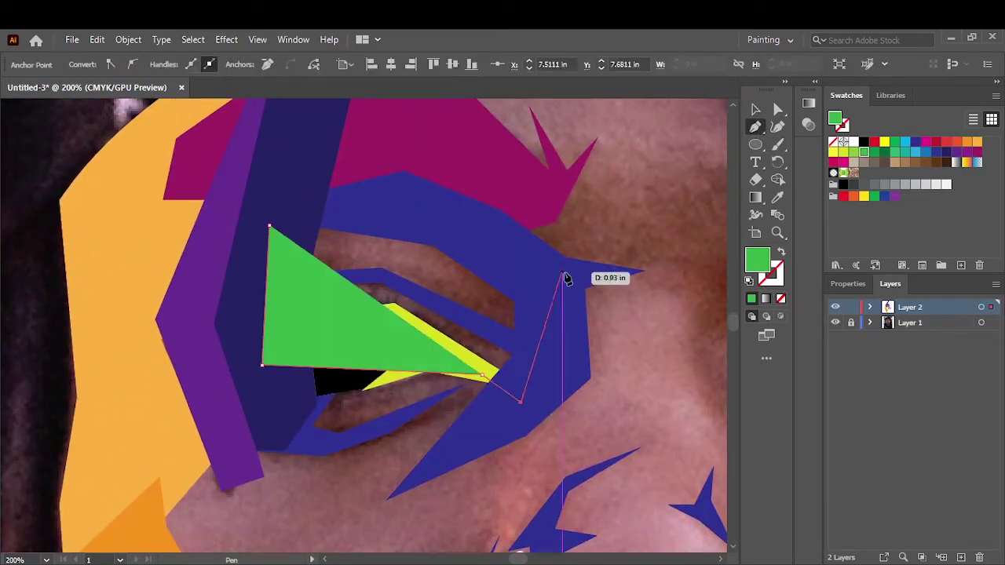
{"action": "left_click", "coordinate": [270, 225]}
{"action": "right_click", "coordinate": [527, 353]}
{"action": "left_click", "coordinate": [730, 538]}
{"action": "left_click", "coordinate": [755, 110]}
{"action": "left_click", "coordinate": [471, 471]}
{"action": "scroll", "coordinate": [549, 314], "scroll_direction": "down", "scroll_amount": 5}
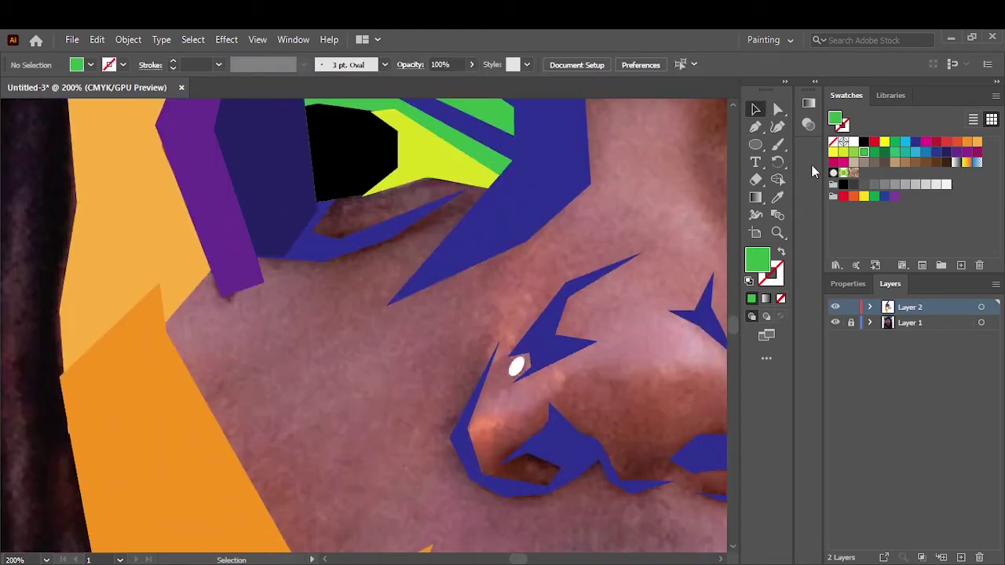
{"action": "scroll", "coordinate": [148, 408], "scroll_direction": "down", "scroll_amount": 3}
Step: Trace a green polygon over the left cheek up the side of the nose
{"action": "left_click", "coordinate": [150, 404]}
{"action": "left_click", "coordinate": [337, 536]}
{"action": "left_click", "coordinate": [489, 399]}
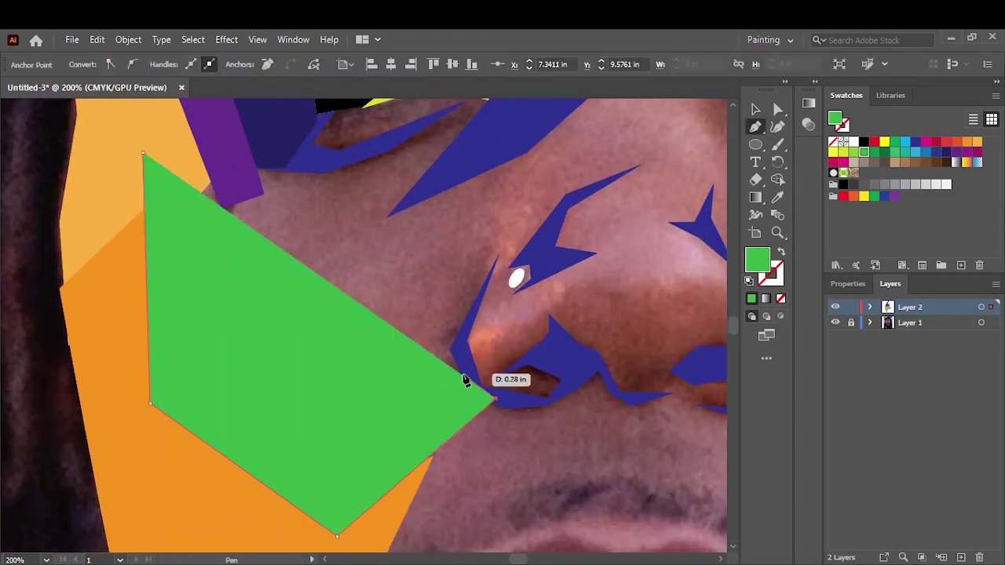
{"action": "key", "text": "shift+x"}
{"action": "left_click", "coordinate": [462, 343]}
{"action": "left_click", "coordinate": [500, 253]}
{"action": "scroll", "coordinate": [502, 259], "scroll_direction": "up", "scroll_amount": 1}
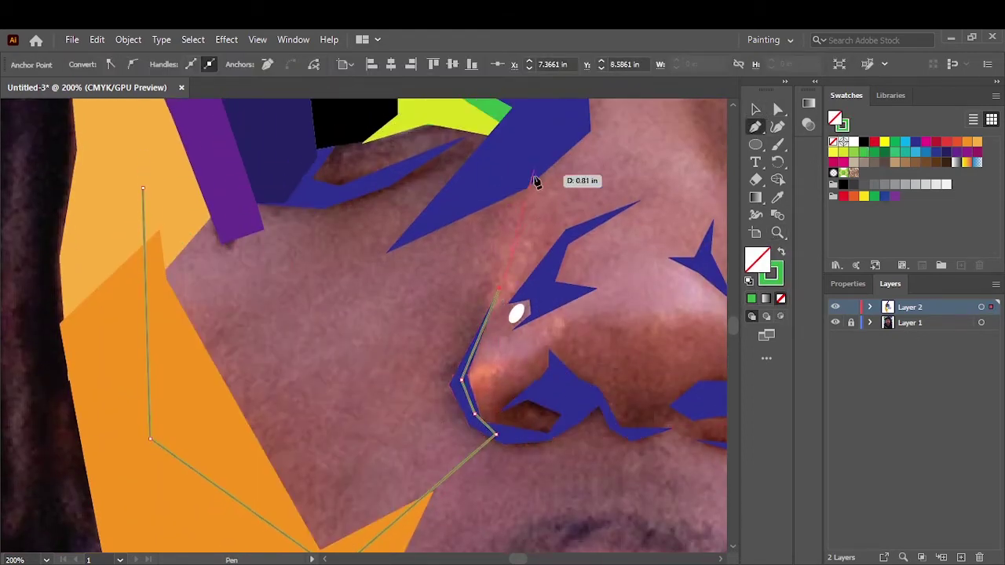
{"action": "left_click", "coordinate": [562, 128]}
{"action": "scroll", "coordinate": [471, 141], "scroll_direction": "up", "scroll_amount": 1}
{"action": "left_click", "coordinate": [143, 200]}
Step: Restore the cheek's green fill, send it to the back, and check against the photo
{"action": "key", "text": "v"}
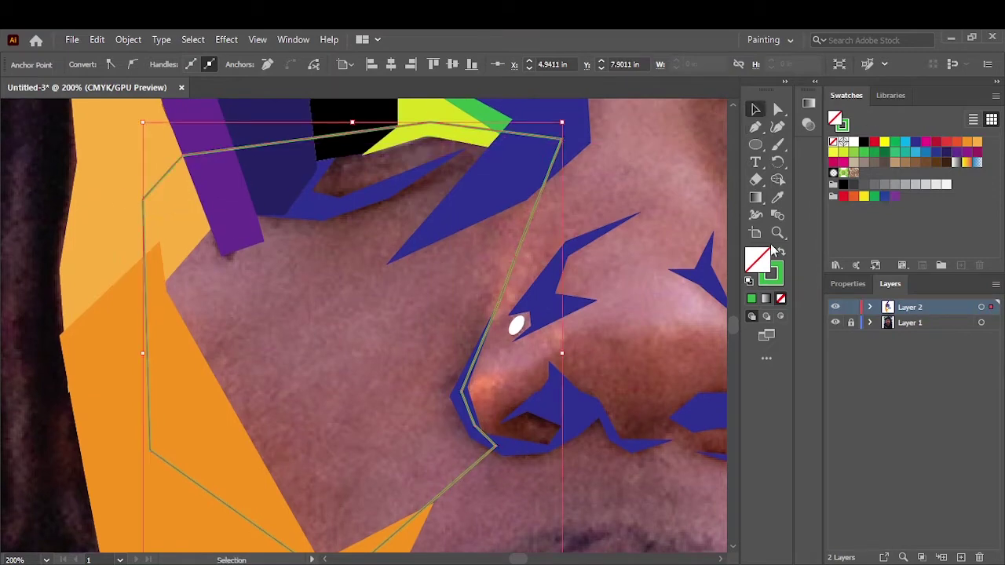
{"action": "key", "text": "shift+x"}
{"action": "right_click", "coordinate": [444, 188]}
{"action": "left_click", "coordinate": [643, 536]}
{"action": "left_click", "coordinate": [578, 275]}
{"action": "key", "text": "ctrl+0"}
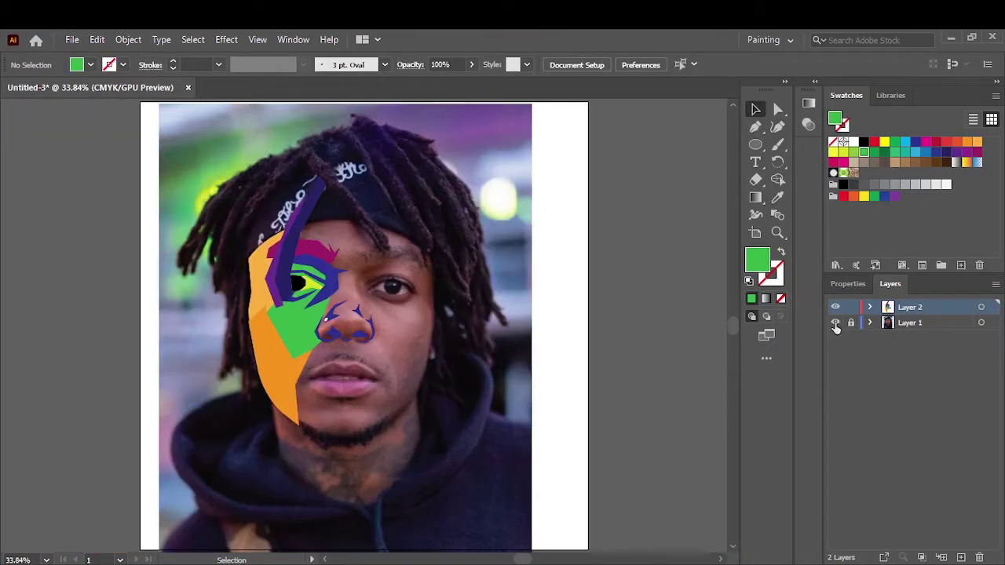
{"action": "left_click", "coordinate": [835, 324]}
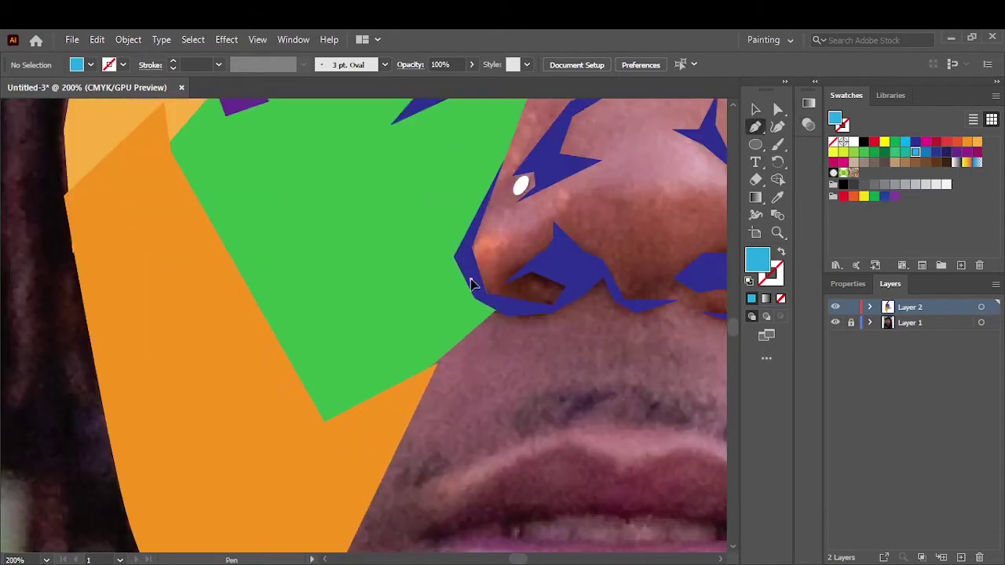
Step: Draw a cyan strip polygon between the cheek and the nostril
{"action": "left_click", "coordinate": [470, 283]}
{"action": "left_click", "coordinate": [504, 307]}
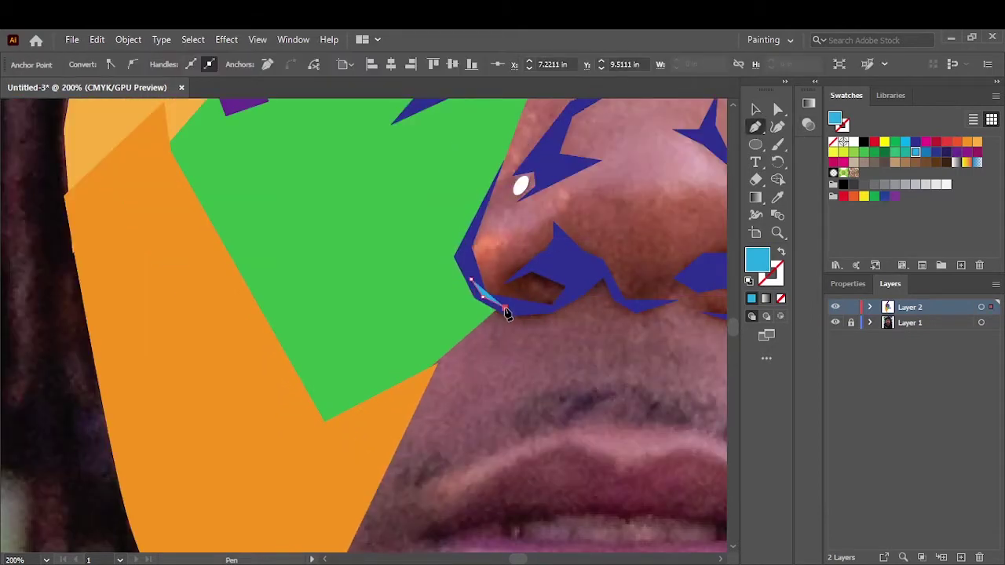
{"action": "left_click", "coordinate": [401, 426]}
{"action": "left_click", "coordinate": [340, 526]}
{"action": "left_click", "coordinate": [264, 461]}
{"action": "left_click", "coordinate": [468, 245]}
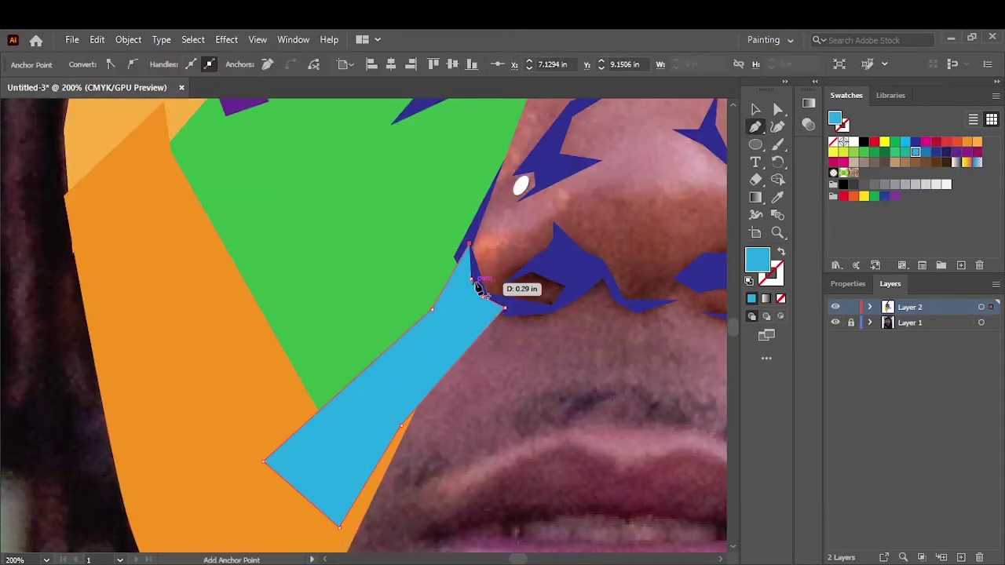
{"action": "key", "text": "v"}
Step: Bring the orange shape in front of the cyan strip and the blue nose shape to the front
{"action": "right_click", "coordinate": [259, 389]}
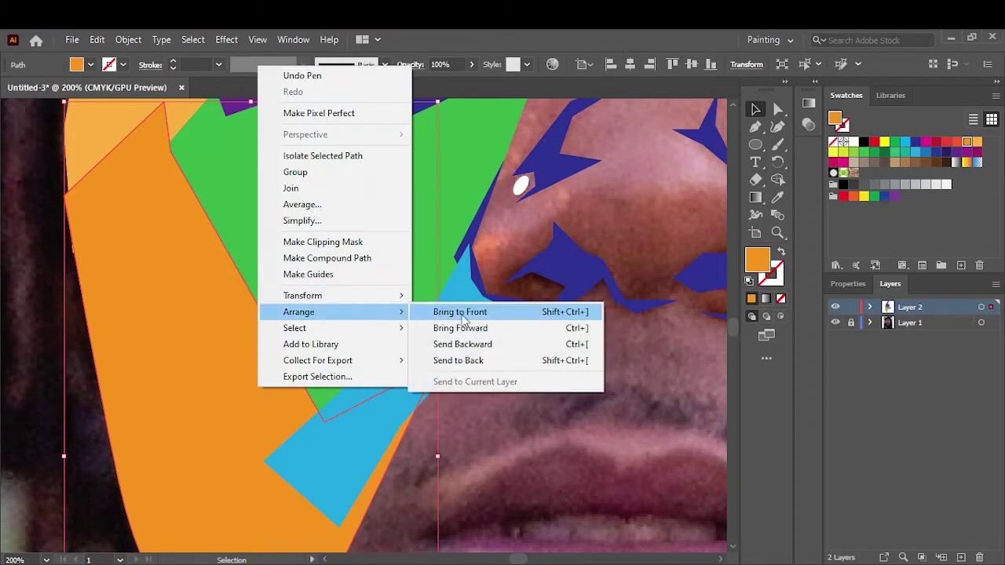
{"action": "left_click", "coordinate": [439, 311]}
{"action": "left_click", "coordinate": [533, 336]}
{"action": "right_click", "coordinate": [543, 240]}
{"action": "left_click", "coordinate": [730, 471]}
{"action": "left_click", "coordinate": [611, 422]}
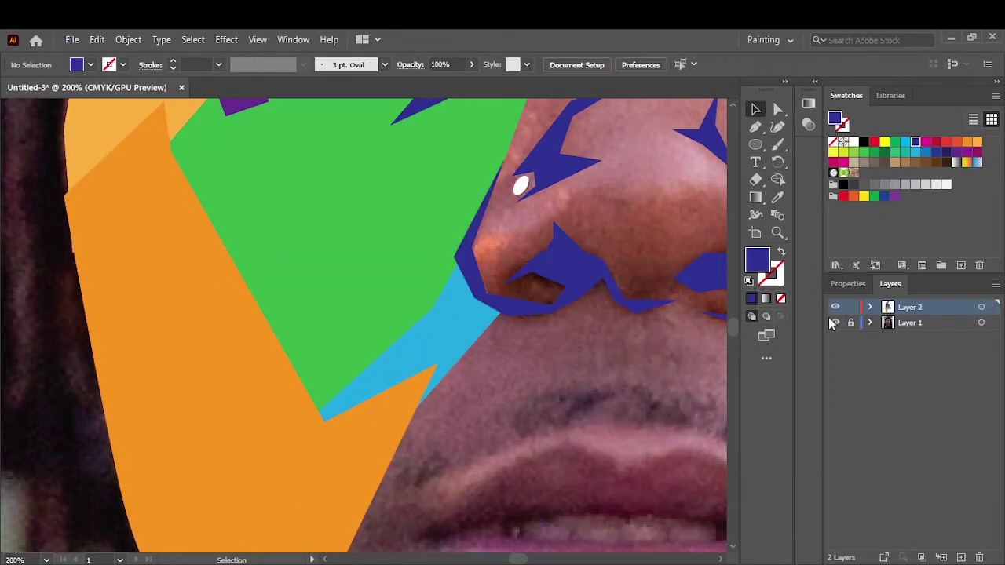
{"action": "key", "text": "ctrl+0"}
Step: Trace the magenta moustache's lower edge with zigzag anchors along the upper lip
{"action": "left_click", "coordinate": [834, 324]}
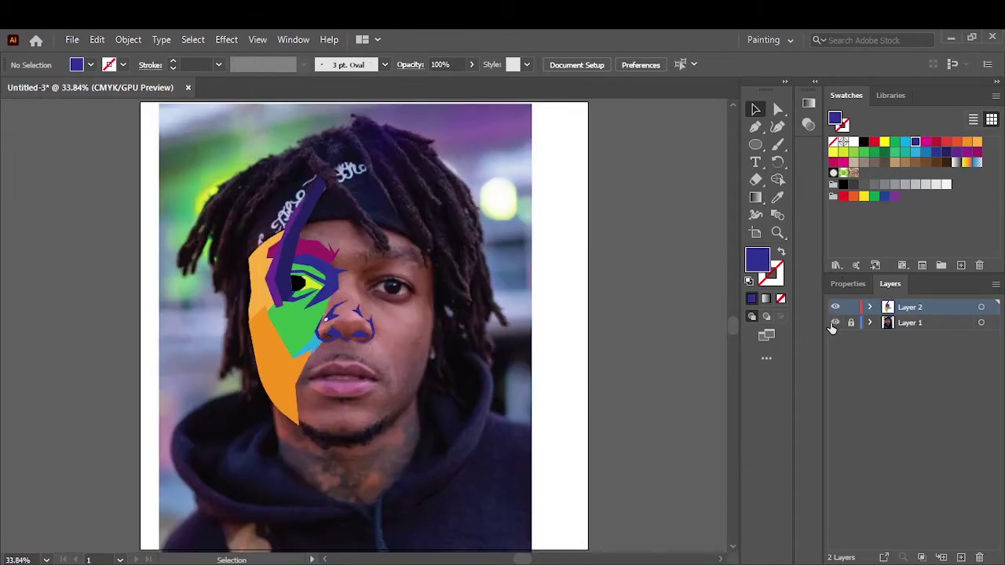
{"action": "scroll", "coordinate": [364, 434], "scroll_direction": "up", "scroll_amount": 2}
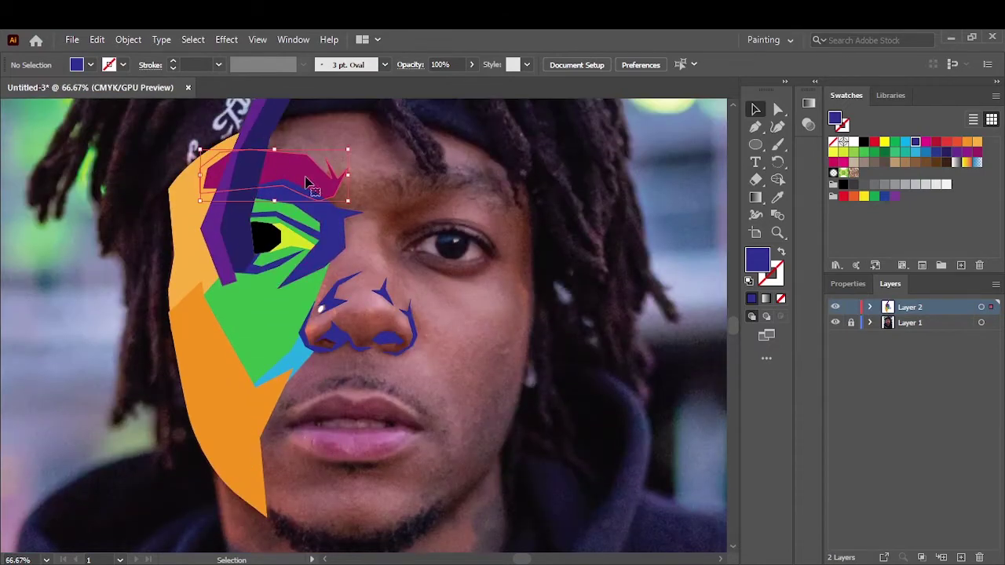
{"action": "scroll", "coordinate": [391, 329], "scroll_direction": "up", "scroll_amount": 1}
{"action": "left_click", "coordinate": [229, 276]}
{"action": "left_click", "coordinate": [226, 294]}
{"action": "left_click", "coordinate": [254, 284]}
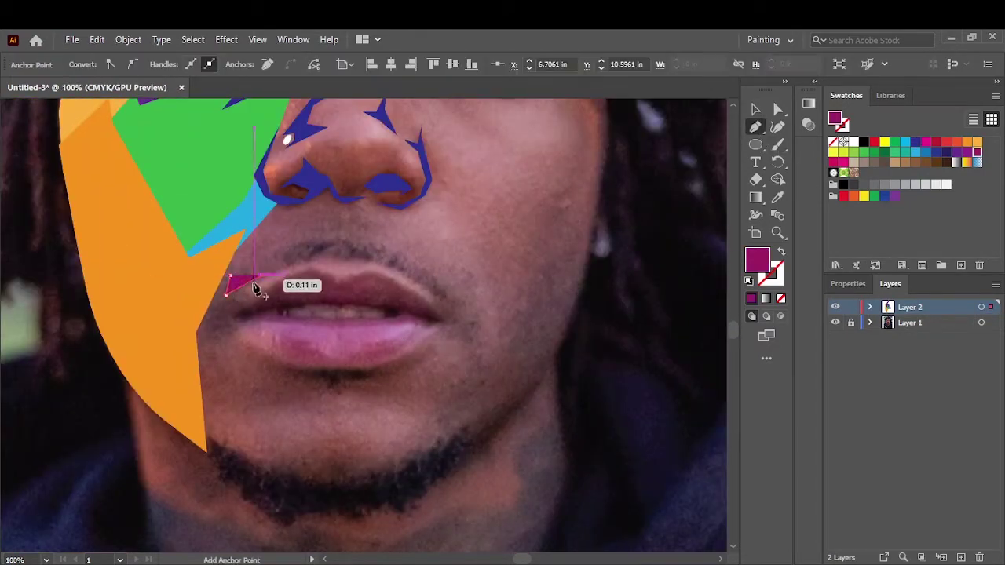
{"action": "left_click", "coordinate": [287, 262]}
{"action": "scroll", "coordinate": [308, 267], "scroll_direction": "up", "scroll_amount": 2}
{"action": "left_click", "coordinate": [306, 263]}
{"action": "left_click", "coordinate": [353, 249]}
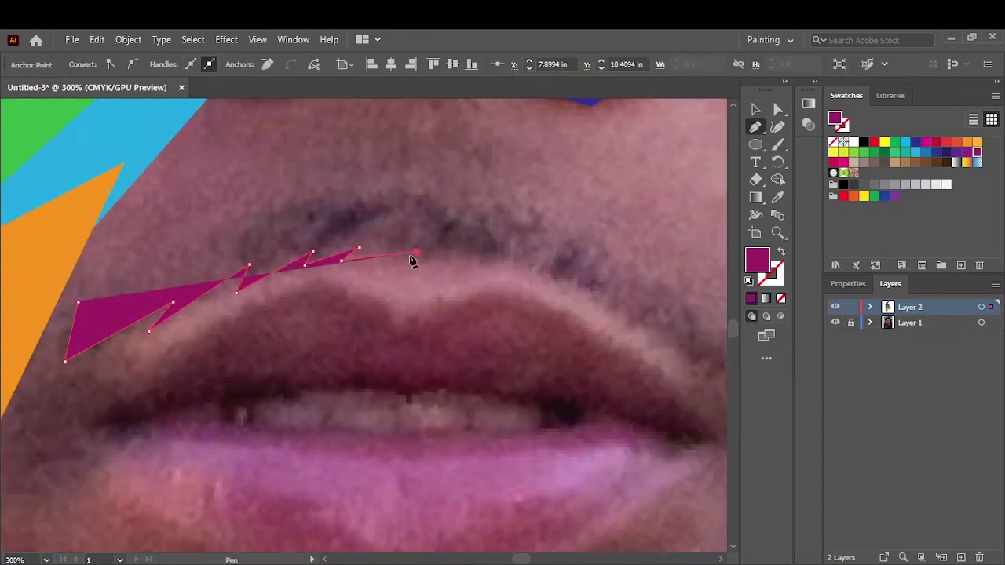
{"action": "left_click", "coordinate": [412, 252]}
{"action": "left_click", "coordinate": [469, 256]}
{"action": "left_click", "coordinate": [579, 274]}
Step: Widen the moustache's right end and zigzag its top edge back to close it
{"action": "left_click", "coordinate": [549, 281]}
{"action": "left_click", "coordinate": [543, 265]}
{"action": "left_click", "coordinate": [566, 226]}
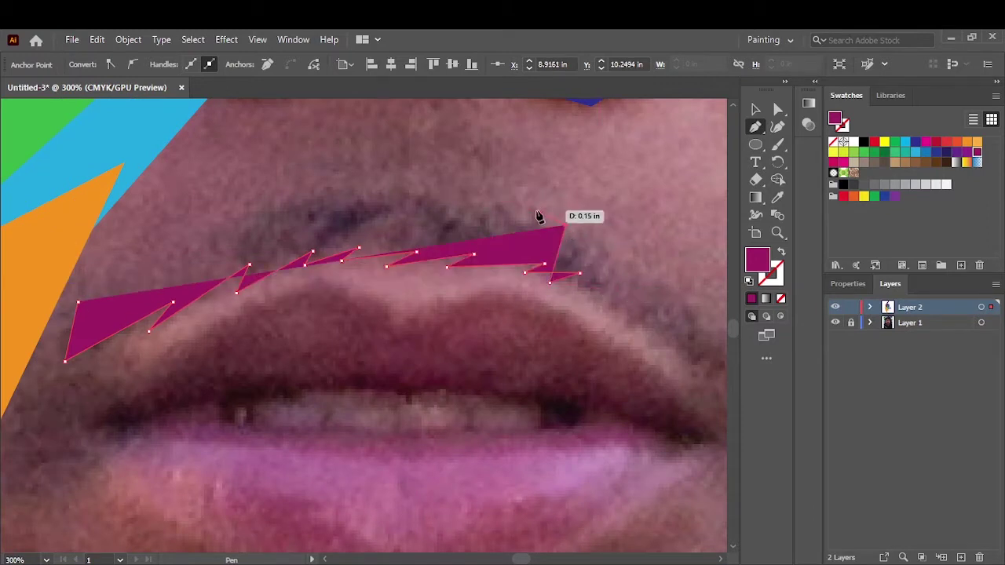
{"action": "left_click", "coordinate": [547, 211]}
{"action": "left_click", "coordinate": [497, 233]}
{"action": "left_click", "coordinate": [474, 203]}
{"action": "left_click", "coordinate": [429, 217]}
{"action": "left_click", "coordinate": [404, 191]}
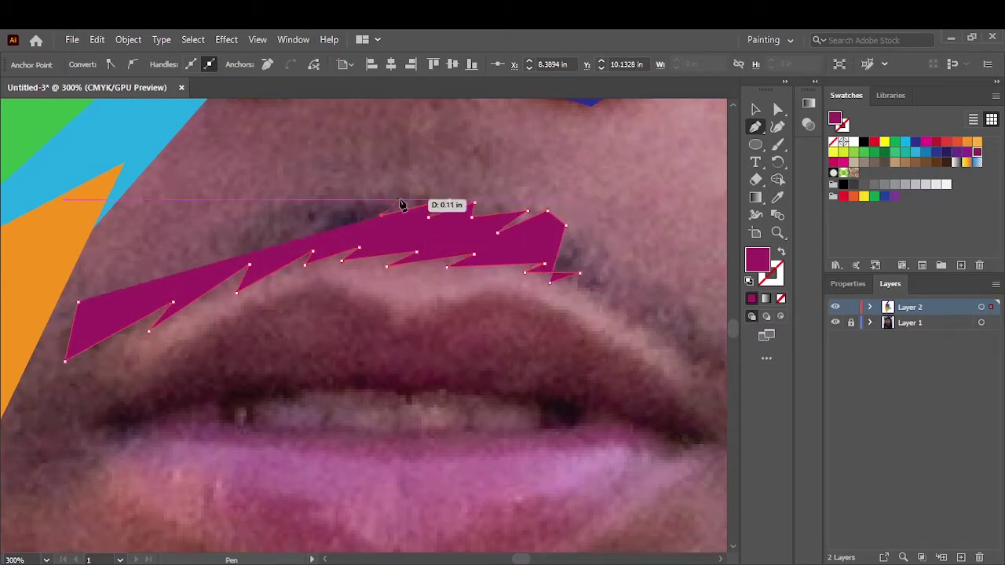
{"action": "left_click", "coordinate": [357, 195]}
{"action": "left_click", "coordinate": [336, 218]}
{"action": "left_click", "coordinate": [294, 201]}
{"action": "left_click", "coordinate": [206, 232]}
{"action": "left_click", "coordinate": [163, 254]}
{"action": "left_click", "coordinate": [134, 290]}
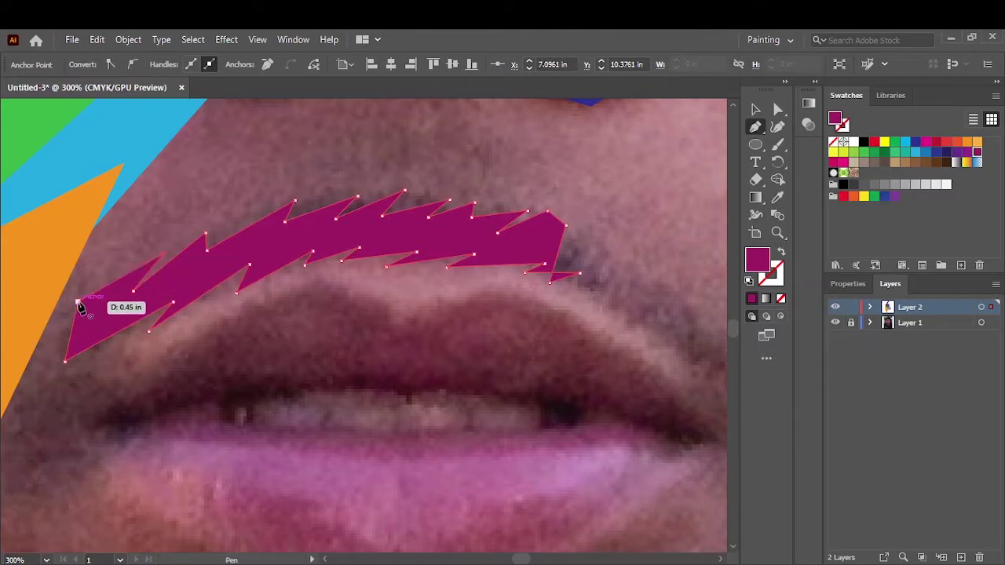
Step: Extend a magenta zigzag down the lip's right side and trace back up
{"action": "left_click", "coordinate": [755, 110]}
{"action": "left_click", "coordinate": [695, 159]}
{"action": "scroll", "coordinate": [706, 161], "scroll_direction": "right", "scroll_amount": 5}
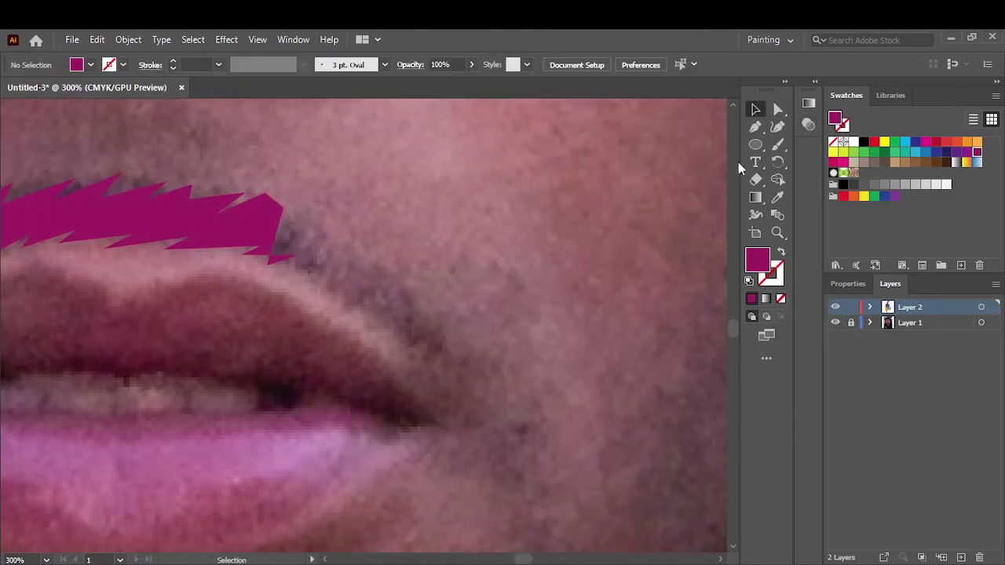
{"action": "left_click", "coordinate": [265, 234]}
{"action": "left_click_drag", "start_coordinate": [297, 210], "coordinate": [302, 229]}
{"action": "left_click", "coordinate": [407, 259]}
{"action": "left_click", "coordinate": [388, 270]}
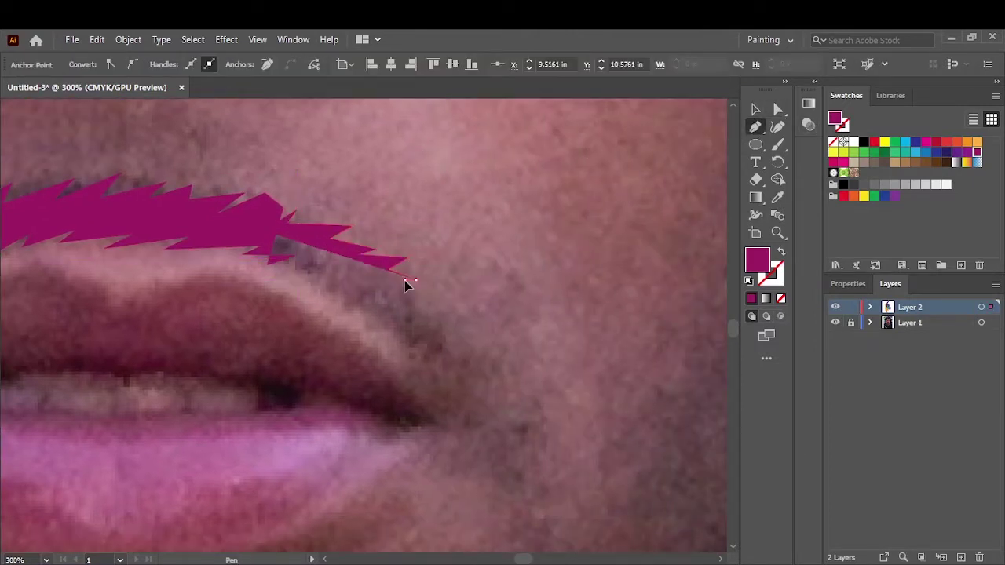
{"action": "left_click", "coordinate": [448, 304]}
{"action": "left_click", "coordinate": [437, 329]}
{"action": "left_click", "coordinate": [485, 386]}
{"action": "left_click", "coordinate": [416, 371]}
{"action": "left_click", "coordinate": [380, 309]}
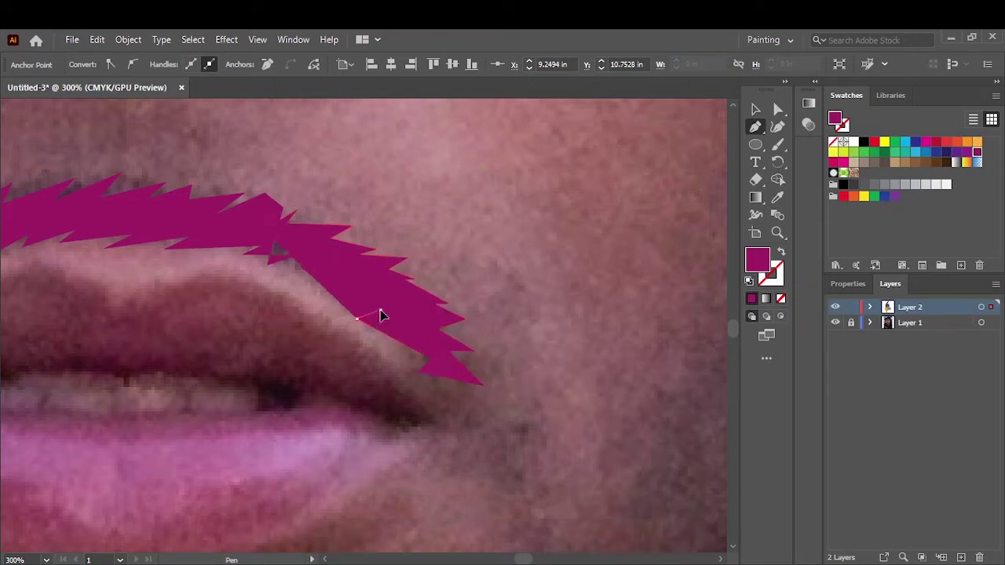
{"action": "left_click", "coordinate": [332, 286]}
{"action": "left_click", "coordinate": [327, 264]}
Step: Fit the whole artboard in view and toggle the photo to check the moustache
{"action": "left_click", "coordinate": [704, 163]}
{"action": "key", "text": "ctrl+0"}
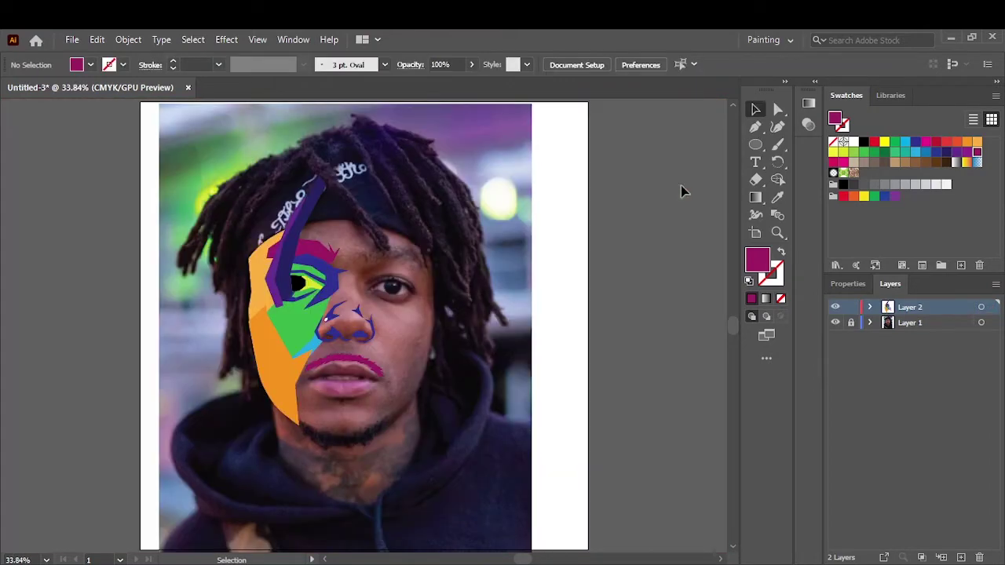
{"action": "left_click", "coordinate": [835, 321]}
{"action": "scroll", "coordinate": [345, 478], "scroll_direction": "up", "scroll_amount": 3}
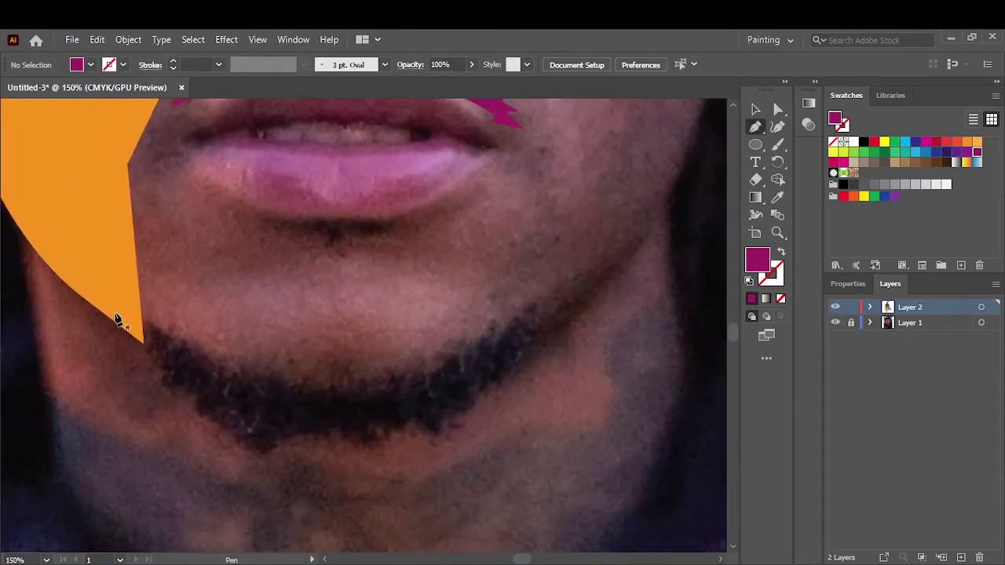
Step: Start the magenta beard with zigzag anchors along the jawline and chin
{"action": "left_click", "coordinate": [114, 315]}
{"action": "left_click", "coordinate": [231, 444]}
{"action": "left_click", "coordinate": [292, 432]}
{"action": "left_click", "coordinate": [351, 434]}
{"action": "left_click", "coordinate": [423, 424]}
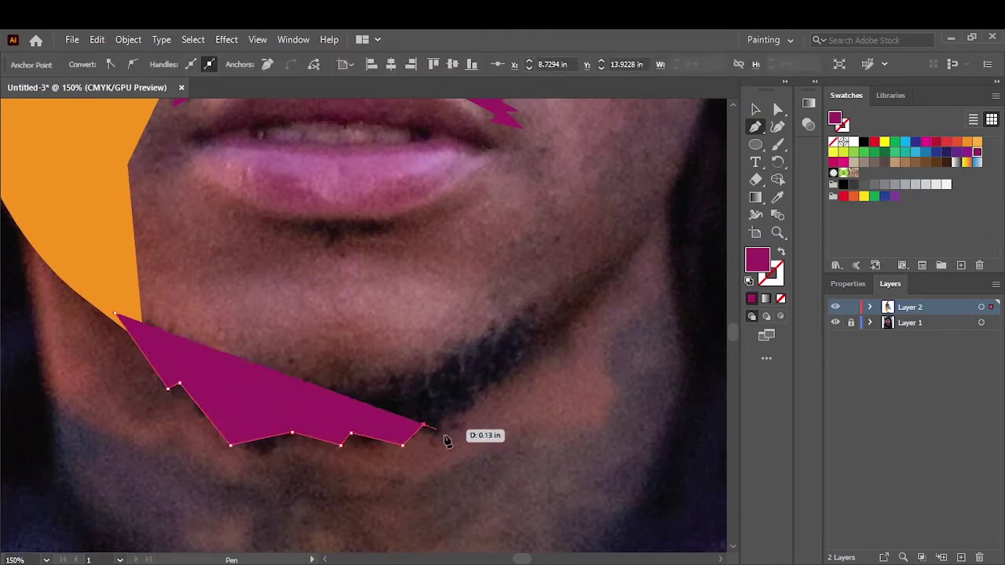
{"action": "left_click", "coordinate": [468, 412]}
{"action": "left_click", "coordinate": [533, 315]}
{"action": "key", "text": "shift+x"}
Step: Trace the beard's upper edge back to its start to close the shape
{"action": "left_click", "coordinate": [500, 314]}
{"action": "left_click", "coordinate": [494, 336]}
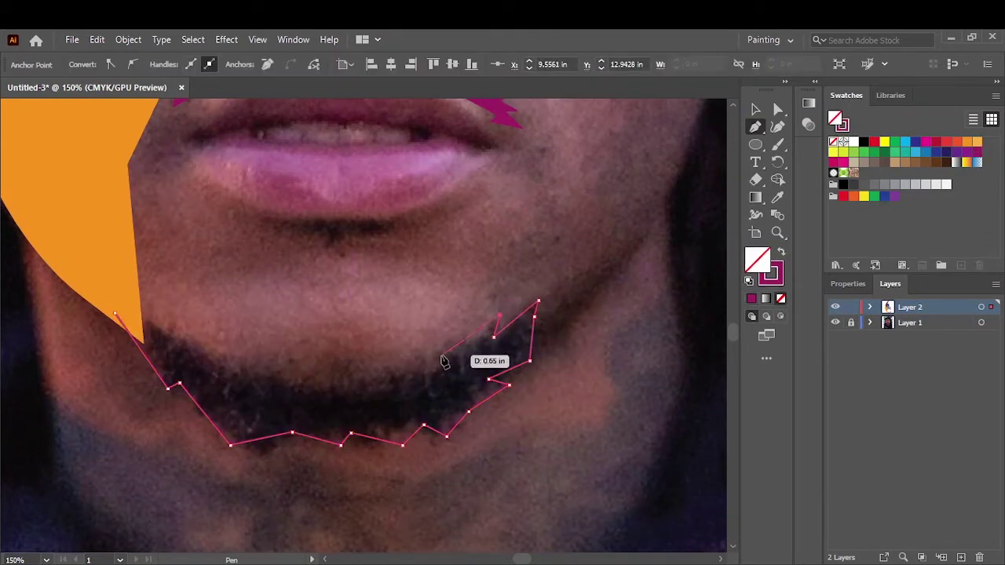
{"action": "left_click", "coordinate": [435, 359]}
{"action": "left_click", "coordinate": [422, 379]}
{"action": "left_click", "coordinate": [281, 379]}
{"action": "left_click", "coordinate": [277, 366]}
{"action": "left_click", "coordinate": [227, 358]}
{"action": "left_click", "coordinate": [145, 308]}
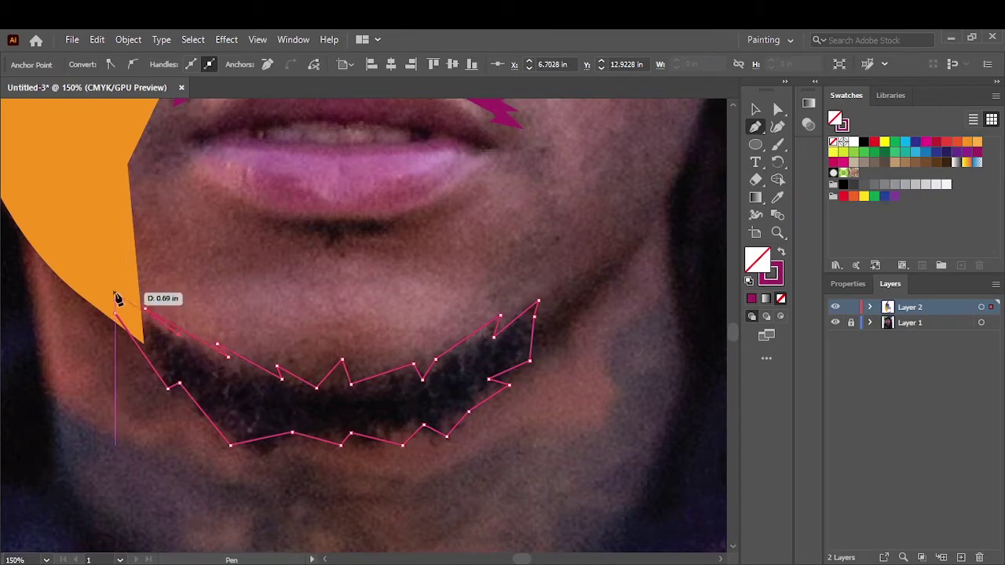
{"action": "left_click", "coordinate": [755, 110]}
Step: Restore the beard's solid magenta fill and preview the artboard without the photo
{"action": "key", "text": "shift+x"}
{"action": "left_click", "coordinate": [661, 384]}
{"action": "key", "text": "ctrl+0"}
{"action": "left_click", "coordinate": [834, 322]}
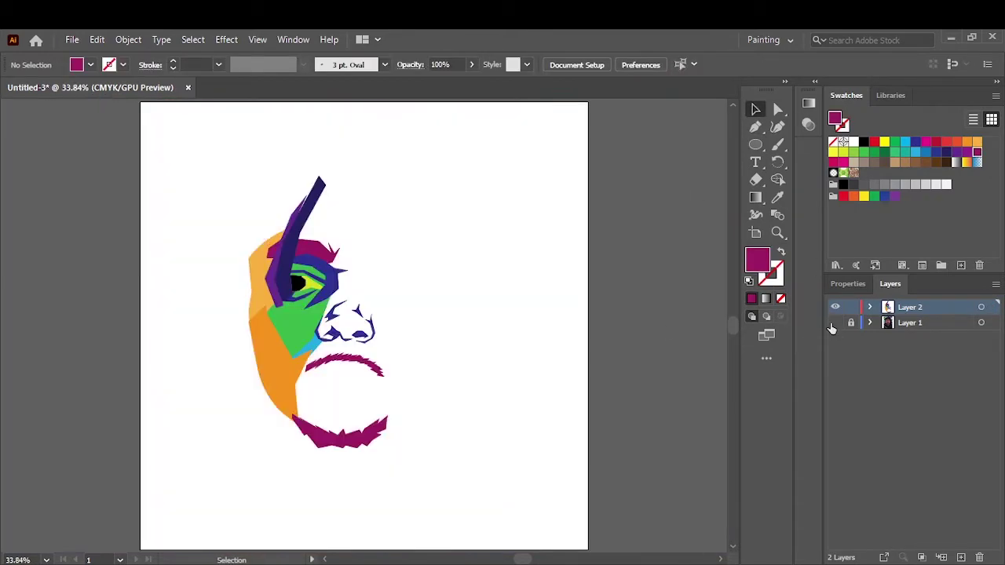
{"action": "left_click", "coordinate": [835, 323]}
{"action": "scroll", "coordinate": [342, 411], "scroll_direction": "up", "scroll_amount": 5}
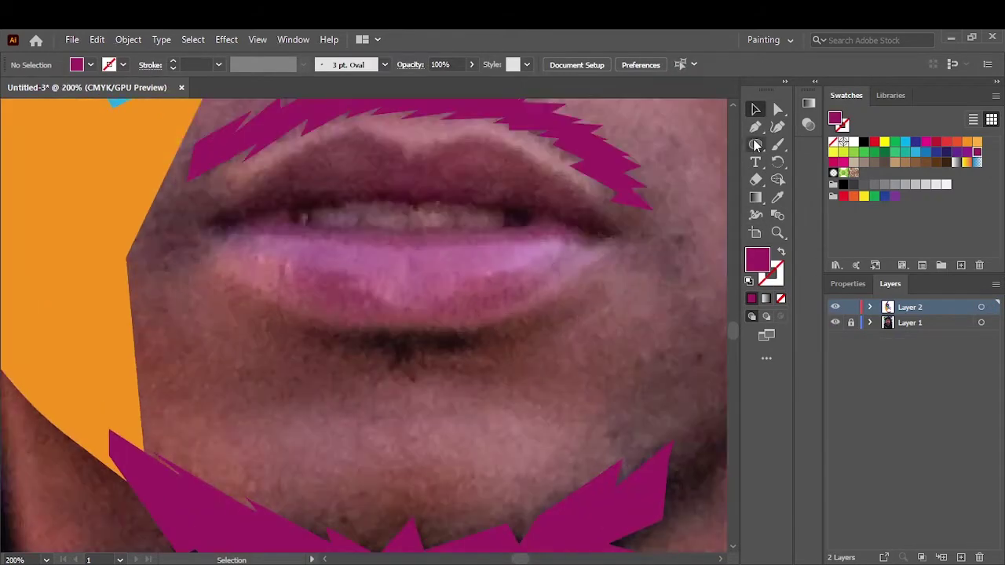
Step: Draw a small magenta patch just below the lower lip
{"action": "left_click", "coordinate": [321, 335]}
{"action": "left_click", "coordinate": [401, 336]}
{"action": "left_click", "coordinate": [412, 338]}
{"action": "left_click", "coordinate": [464, 331]}
{"action": "left_click", "coordinate": [481, 342]}
{"action": "left_click", "coordinate": [424, 354]}
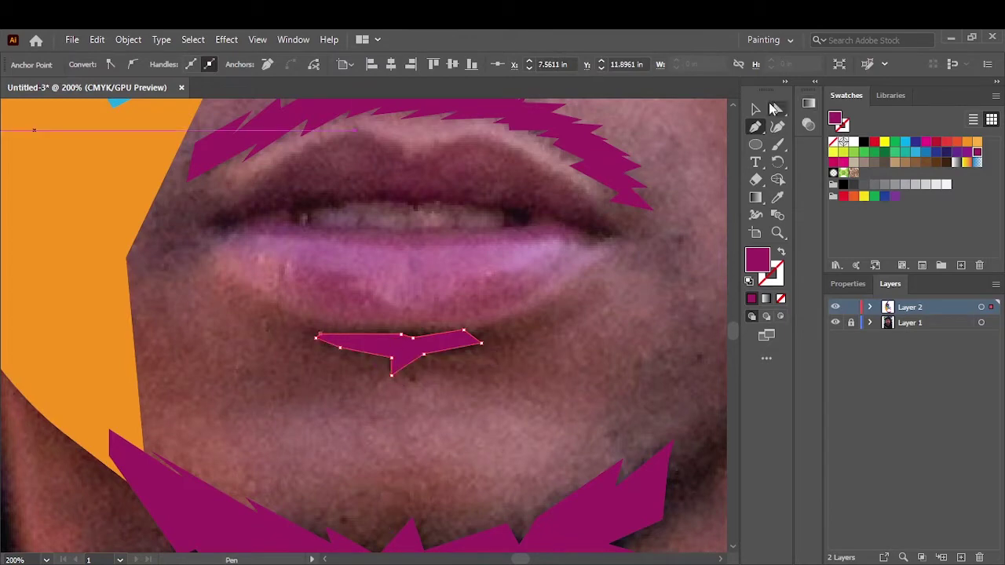
{"action": "key", "text": "v"}
{"action": "key", "text": "ctrl+shift+a"}
{"action": "key", "text": "ctrl+0"}
{"action": "scroll", "coordinate": [595, 318], "scroll_direction": "up", "scroll_amount": 1}
Step: Begin a dark-blue polygon tracing the brow line above the right eye
{"action": "left_click", "coordinate": [576, 322]}
{"action": "scroll", "coordinate": [621, 369], "scroll_direction": "up", "scroll_amount": 1}
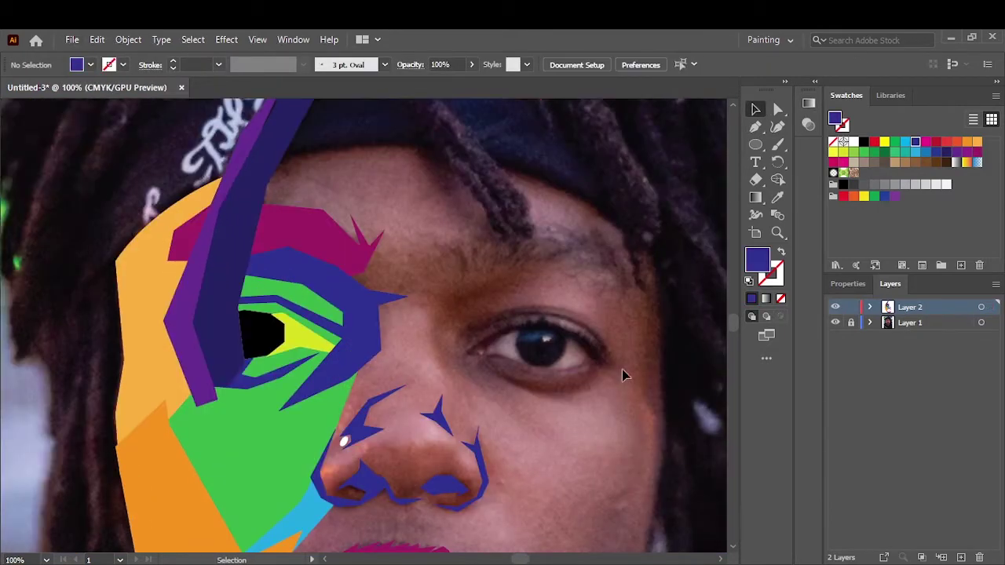
{"action": "scroll", "coordinate": [621, 369], "scroll_direction": "up", "scroll_amount": 1}
{"action": "scroll", "coordinate": [598, 377], "scroll_direction": "up", "scroll_amount": 1}
{"action": "left_click_drag", "start_coordinate": [304, 446], "coordinate": [307, 469]}
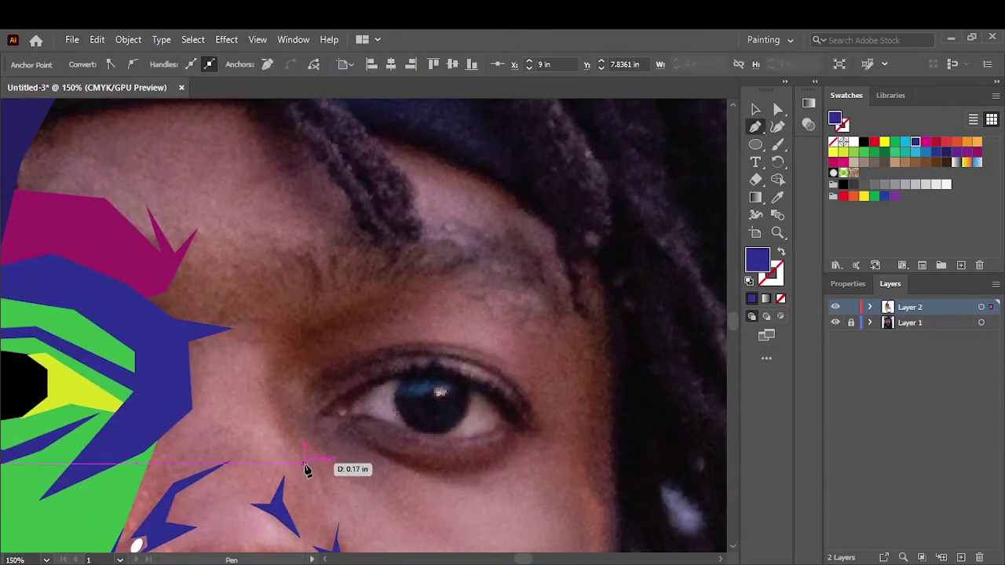
{"action": "left_click", "coordinate": [282, 339]}
{"action": "left_click", "coordinate": [242, 324]}
{"action": "left_click", "coordinate": [312, 327]}
{"action": "left_click", "coordinate": [368, 318]}
{"action": "left_click", "coordinate": [399, 285]}
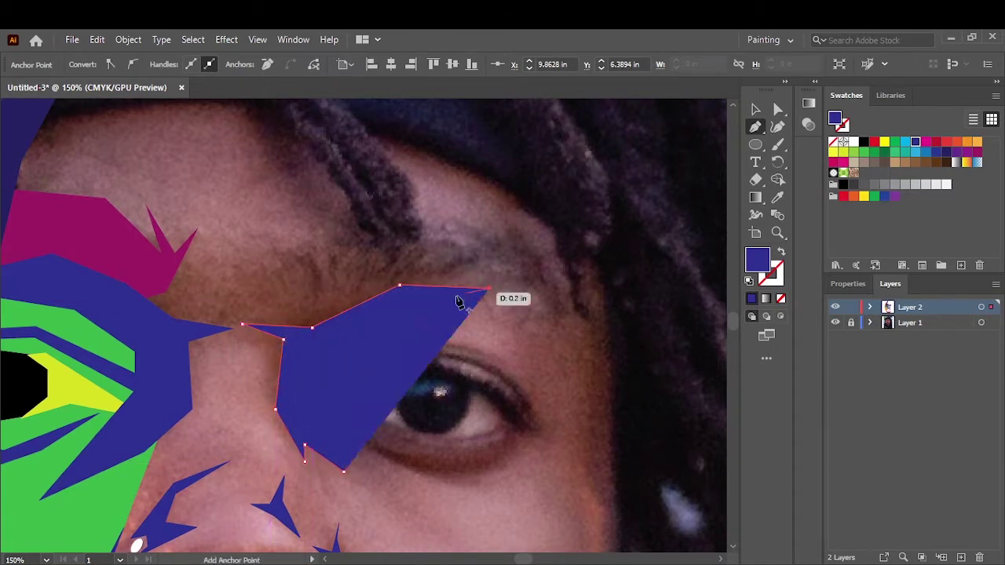
{"action": "left_click", "coordinate": [489, 289]}
Step: Add an upper-eyelid point and restore the blue fill on the brow shape
{"action": "key", "text": "shift+x"}
{"action": "left_click", "coordinate": [369, 318]}
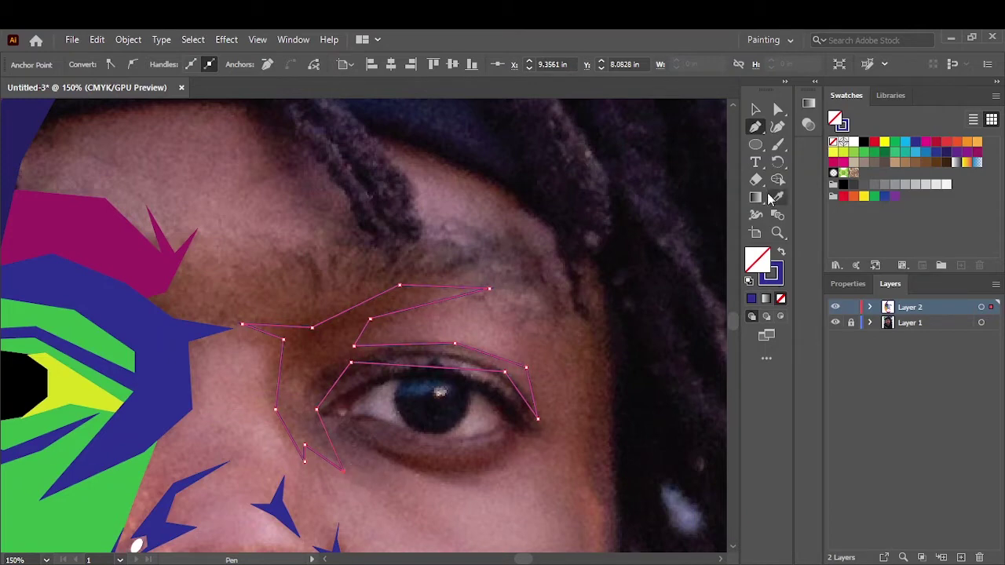
{"action": "key", "text": "shift+x"}
{"action": "key", "text": "ctrl+shift+a"}
Step: Draw a dark-blue polygon along the lower edge of the right eye
{"action": "left_click", "coordinate": [311, 422]}
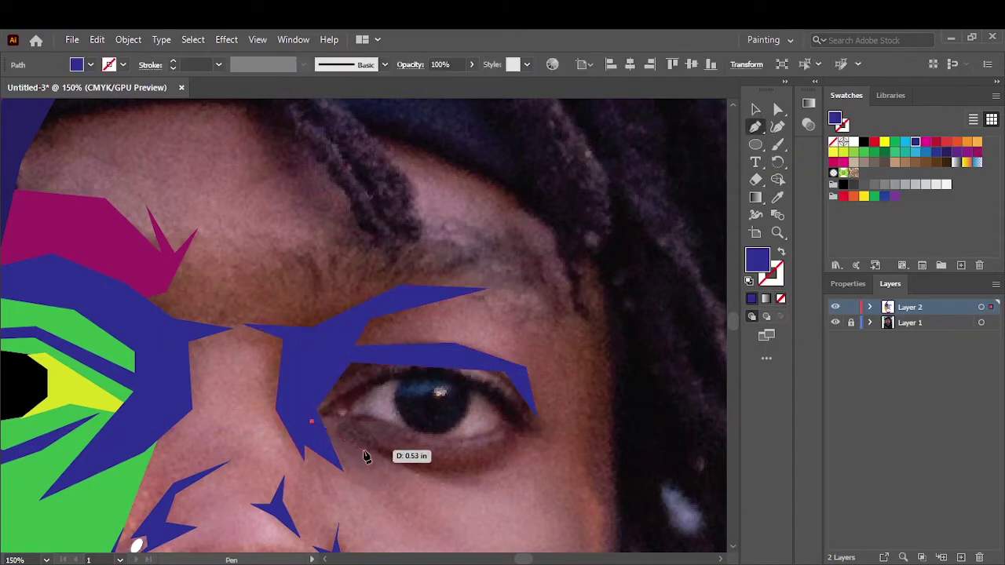
{"action": "left_click", "coordinate": [515, 426]}
{"action": "left_click", "coordinate": [490, 462]}
{"action": "left_click", "coordinate": [405, 461]}
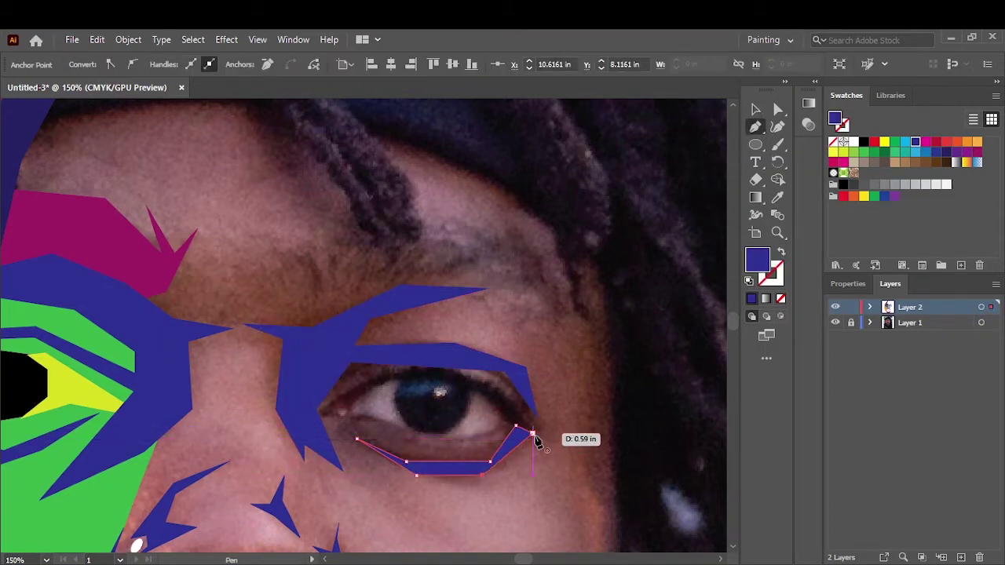
{"action": "key", "text": "ctrl+shift+a"}
{"action": "scroll", "coordinate": [97, 291], "scroll_direction": "up", "scroll_amount": 2}
{"action": "scroll", "coordinate": [97, 291], "scroll_direction": "up", "scroll_amount": 3}
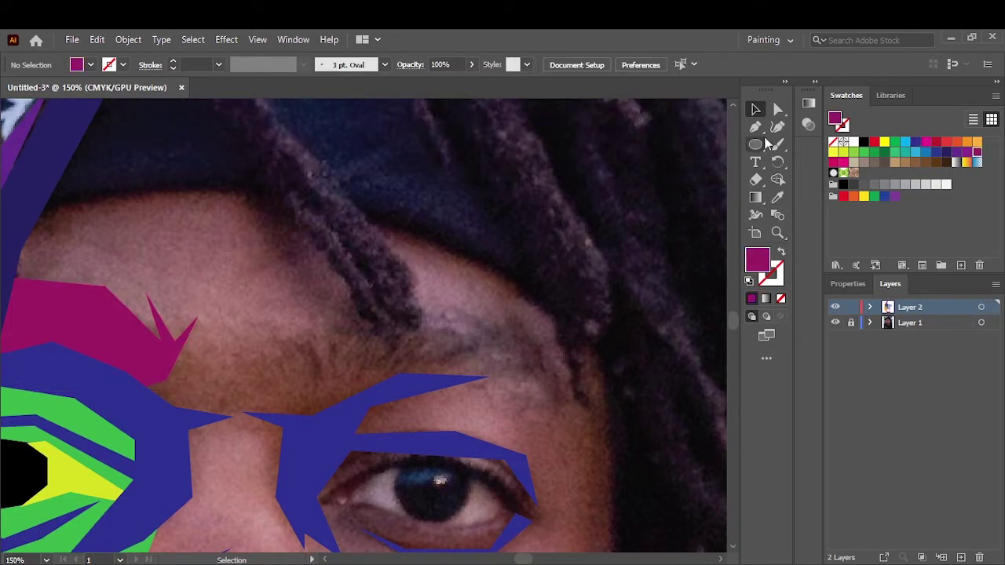
Step: Trace a magenta eyebrow shape above the right eye
{"action": "left_click", "coordinate": [294, 375]}
{"action": "left_click", "coordinate": [380, 306]}
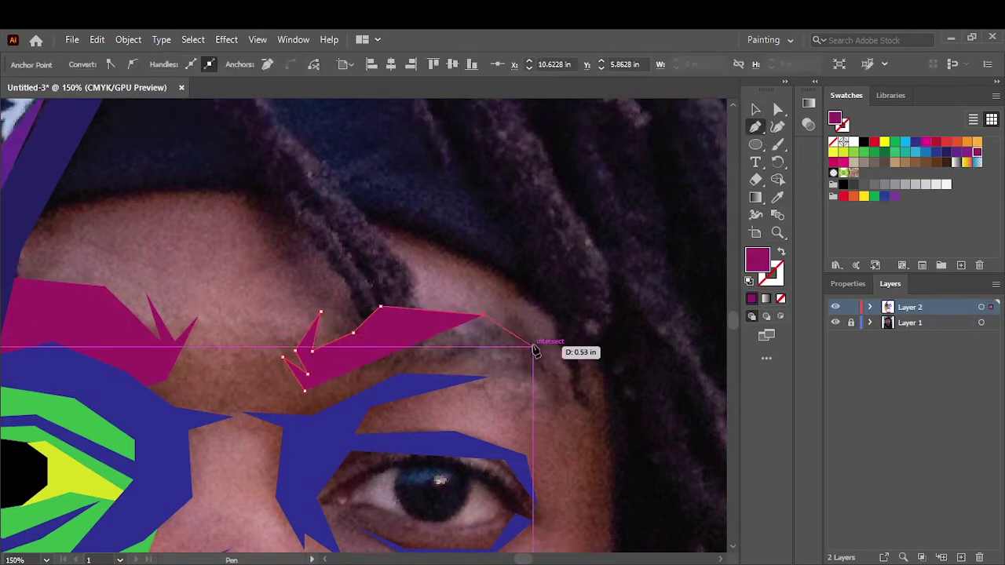
{"action": "left_click", "coordinate": [484, 316]}
{"action": "left_click", "coordinate": [532, 347]}
{"action": "left_click", "coordinate": [577, 412]}
{"action": "key", "text": "slash"}
{"action": "left_click", "coordinate": [489, 377]}
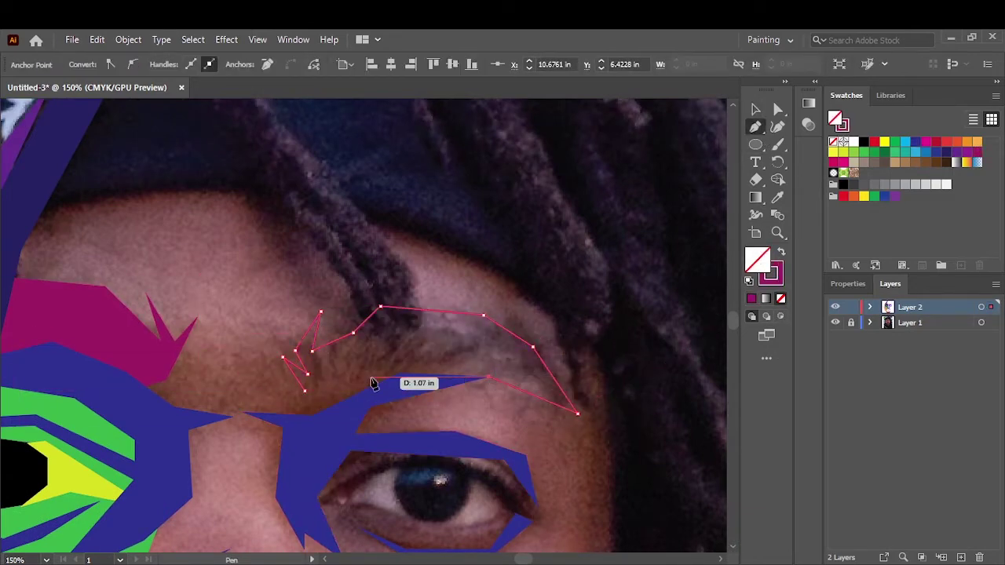
{"action": "key", "text": "v"}
{"action": "key", "text": "ctrl+minus"}
{"action": "scroll", "coordinate": [624, 338], "scroll_direction": "down", "scroll_amount": 5}
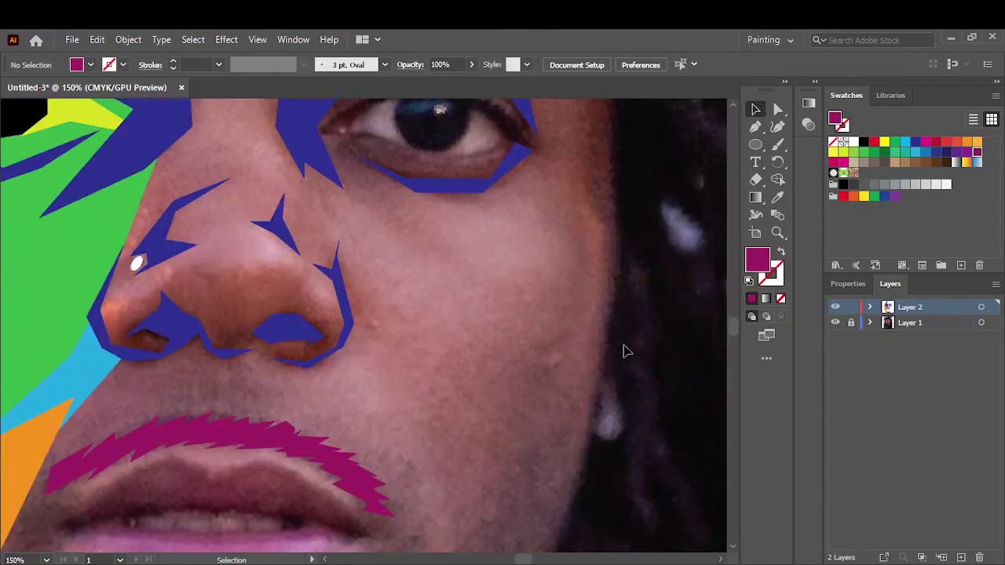
{"action": "scroll", "coordinate": [562, 399], "scroll_direction": "down", "scroll_amount": 5}
{"action": "scroll", "coordinate": [532, 466], "scroll_direction": "down", "scroll_amount": 3}
{"action": "scroll", "coordinate": [532, 459], "scroll_direction": "up", "scroll_amount": 3}
Step: Eyedrop the light-blue fill and draw a band across the chin toward the right jaw
{"action": "left_click", "coordinate": [274, 314]}
{"action": "scroll", "coordinate": [506, 314], "scroll_direction": "down", "scroll_amount": 3}
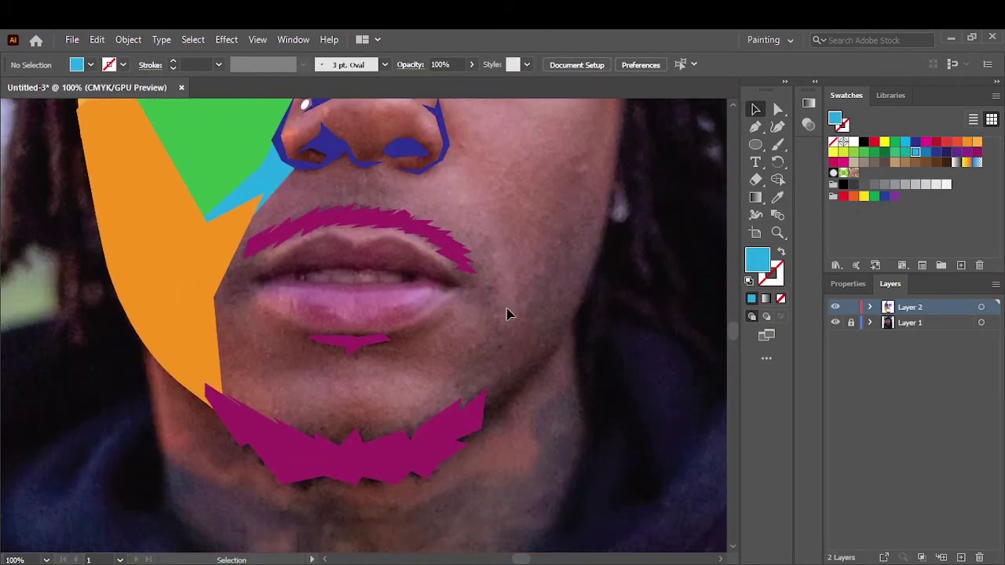
{"action": "left_click", "coordinate": [238, 422]}
{"action": "left_click", "coordinate": [259, 374]}
{"action": "left_click", "coordinate": [316, 363]}
{"action": "left_click", "coordinate": [398, 363]}
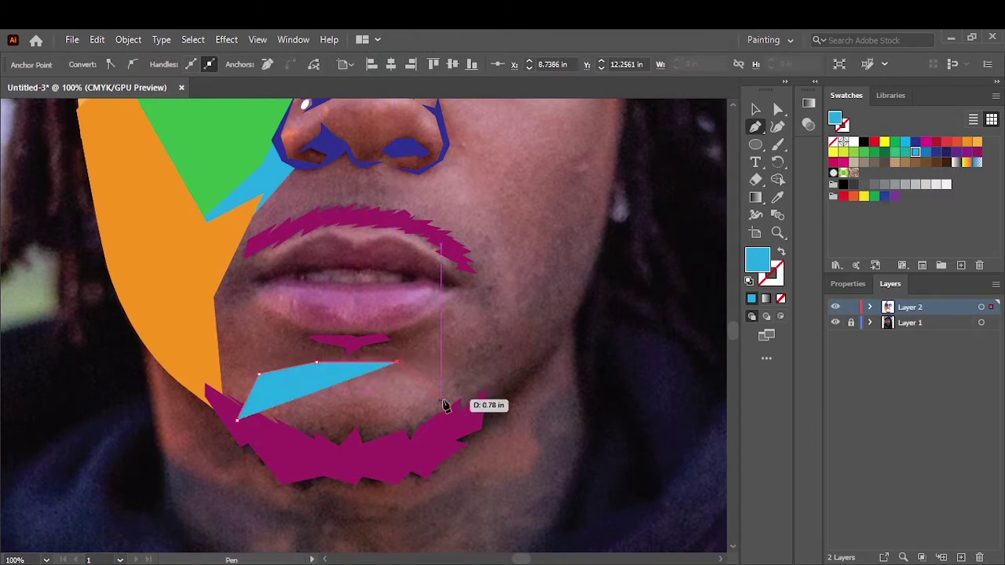
{"action": "left_click", "coordinate": [449, 398]}
{"action": "left_click", "coordinate": [473, 430]}
{"action": "left_click", "coordinate": [553, 358]}
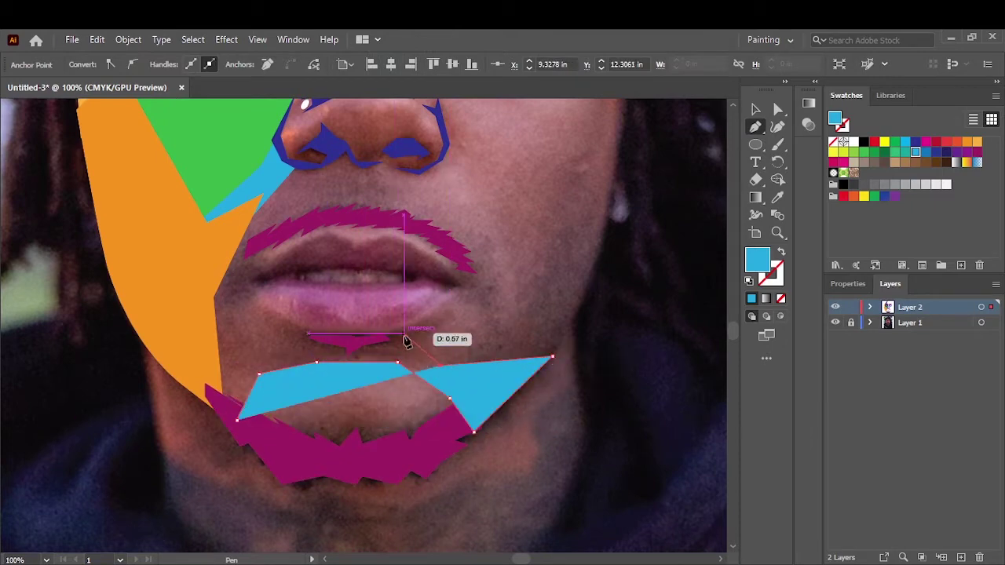
{"action": "left_click", "coordinate": [440, 366]}
{"action": "left_click", "coordinate": [397, 334]}
{"action": "left_click", "coordinate": [301, 334]}
{"action": "left_click", "coordinate": [199, 345]}
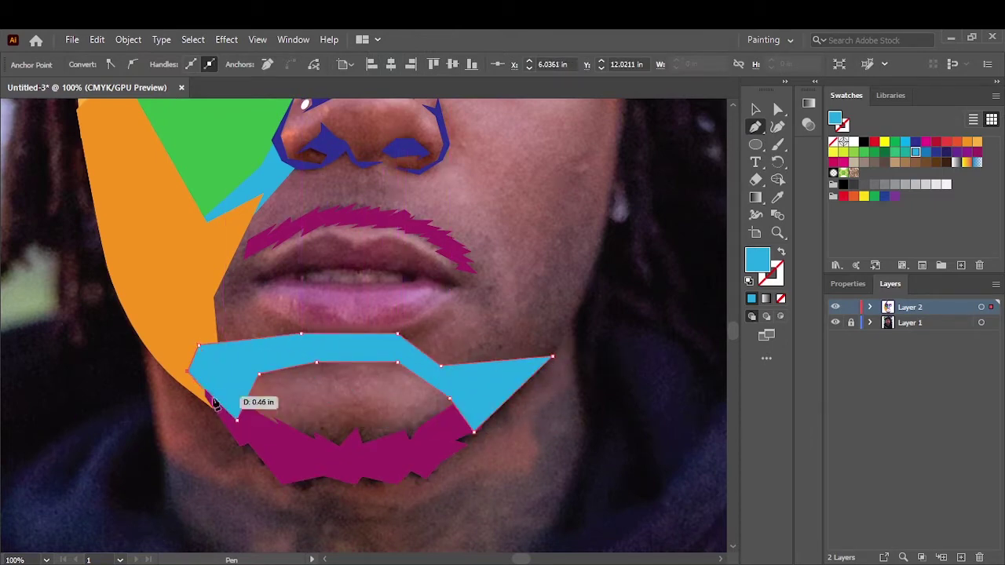
Step: Send the chin band backward behind the magenta shapes and preview without the photo
{"action": "right_click", "coordinate": [497, 384]}
{"action": "left_click", "coordinate": [683, 374]}
{"action": "left_click", "coordinate": [590, 448]}
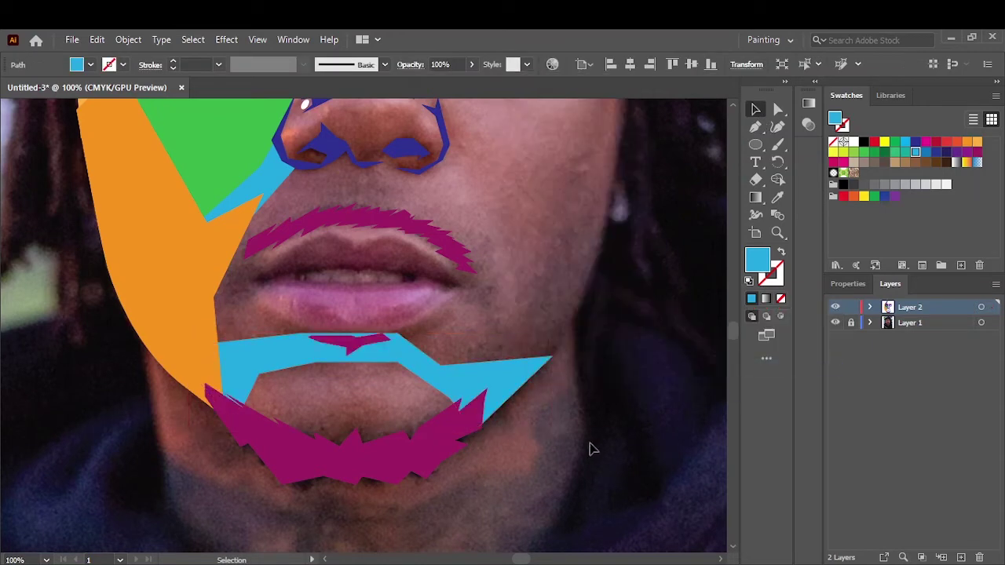
{"action": "key", "text": "ctrl+0"}
{"action": "left_click", "coordinate": [835, 323]}
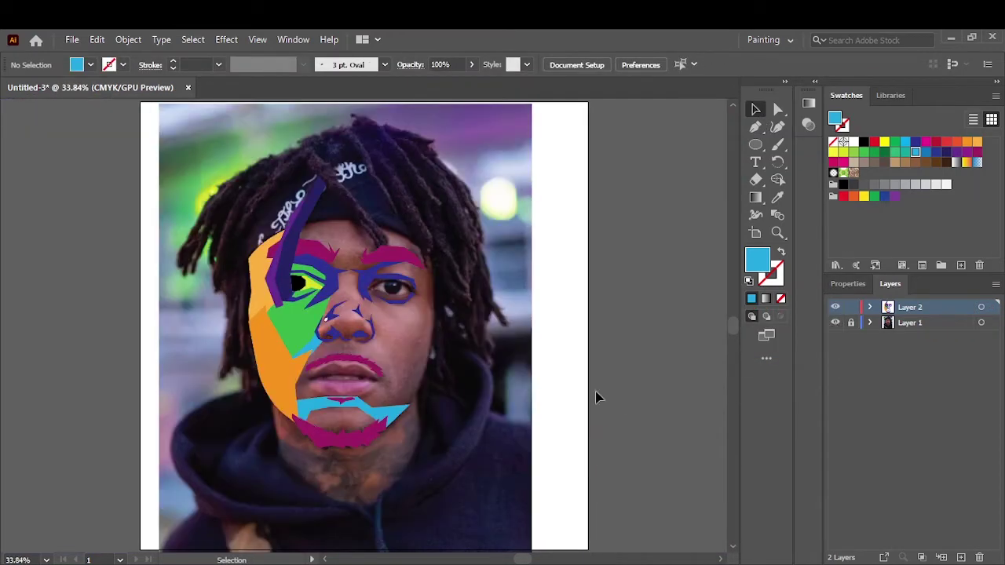
{"action": "scroll", "coordinate": [450, 388], "scroll_direction": "up", "scroll_amount": 2, "text": "alt"}
{"action": "scroll", "coordinate": [452, 383], "scroll_direction": "up", "scroll_amount": 1}
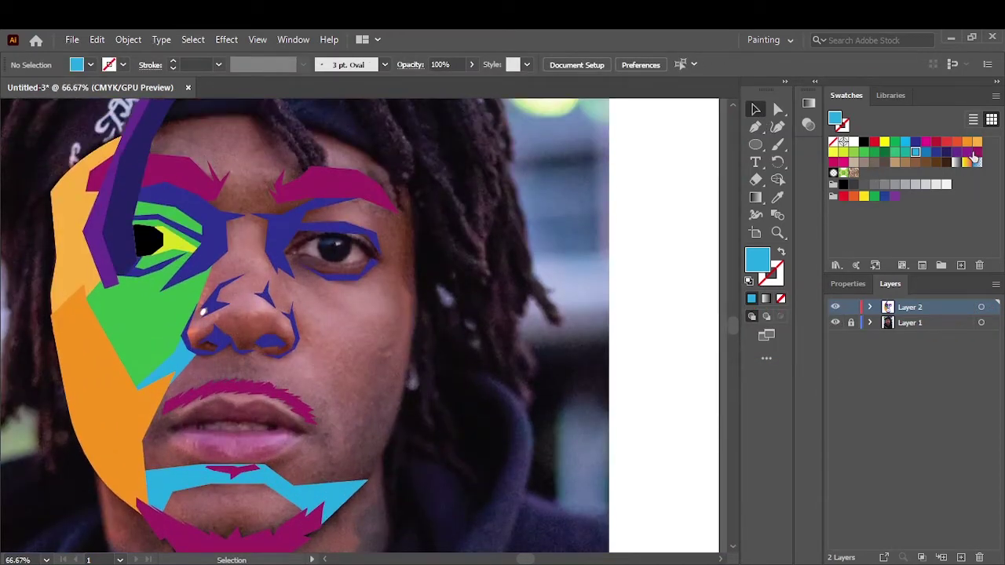
Step: Trace a closed lower-lip polygon, checking it briefly in outline view
{"action": "scroll", "coordinate": [197, 457], "scroll_direction": "up", "scroll_amount": 2, "text": "alt"}
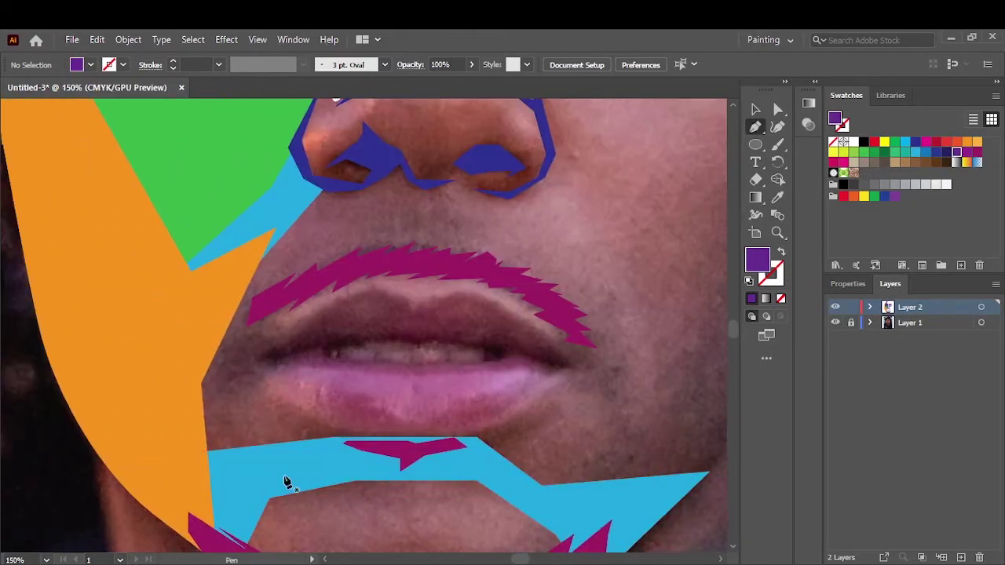
{"action": "left_click", "coordinate": [347, 442]}
{"action": "left_click", "coordinate": [470, 446]}
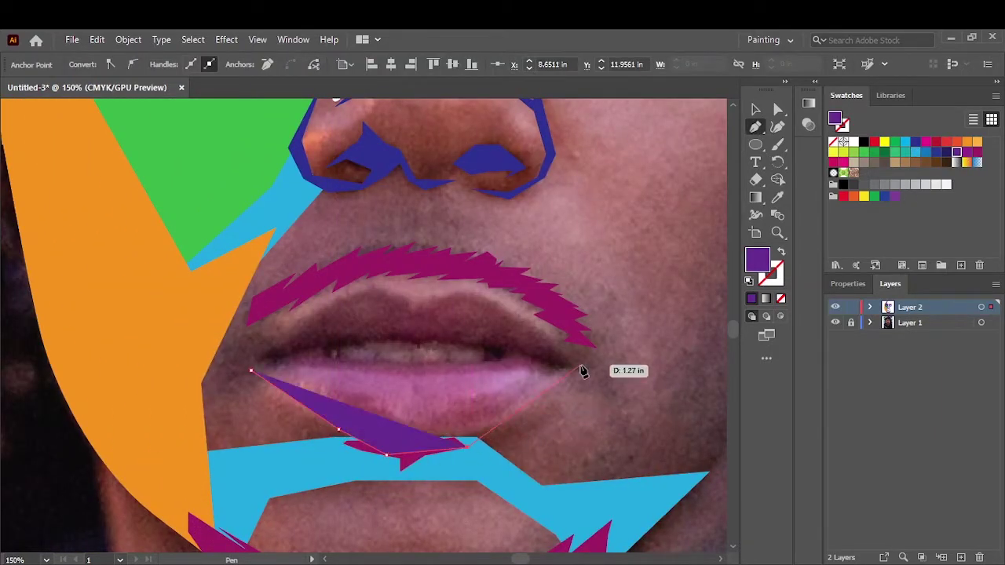
{"action": "left_click", "coordinate": [581, 365]}
{"action": "key", "text": "shift+x"}
{"action": "left_click", "coordinate": [512, 353]}
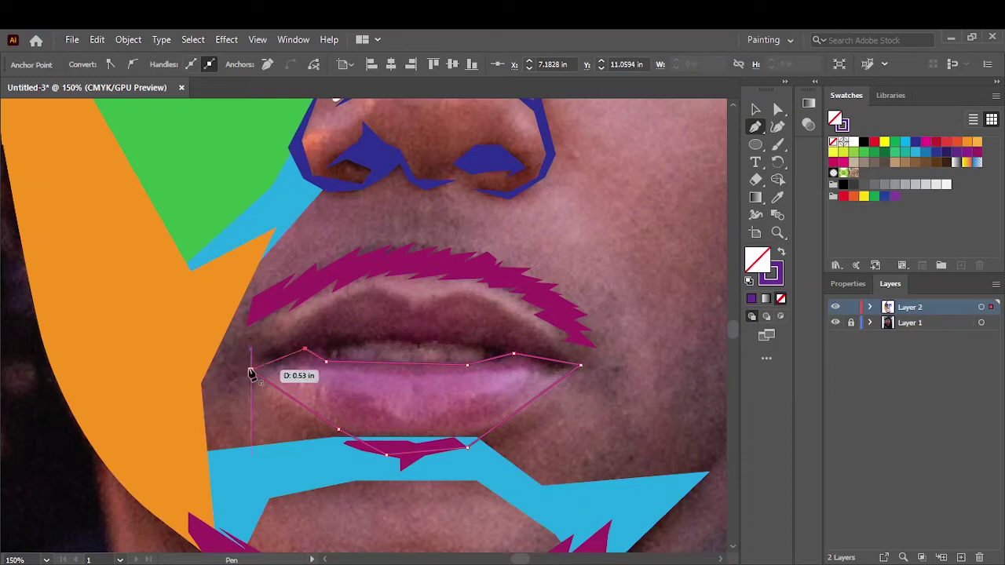
{"action": "left_click", "coordinate": [760, 109]}
{"action": "key", "text": "shift+x"}
Step: Bring the small magenta patch under the lip to the front and fill it purple
{"action": "left_click", "coordinate": [643, 259]}
{"action": "right_click", "coordinate": [405, 459]}
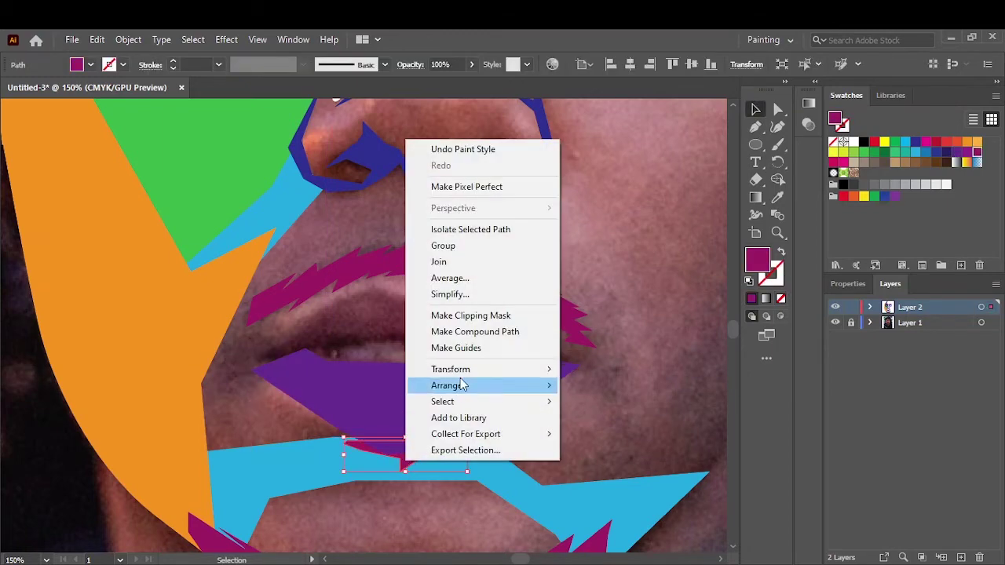
{"action": "left_click", "coordinate": [607, 385]}
{"action": "left_click", "coordinate": [563, 473]}
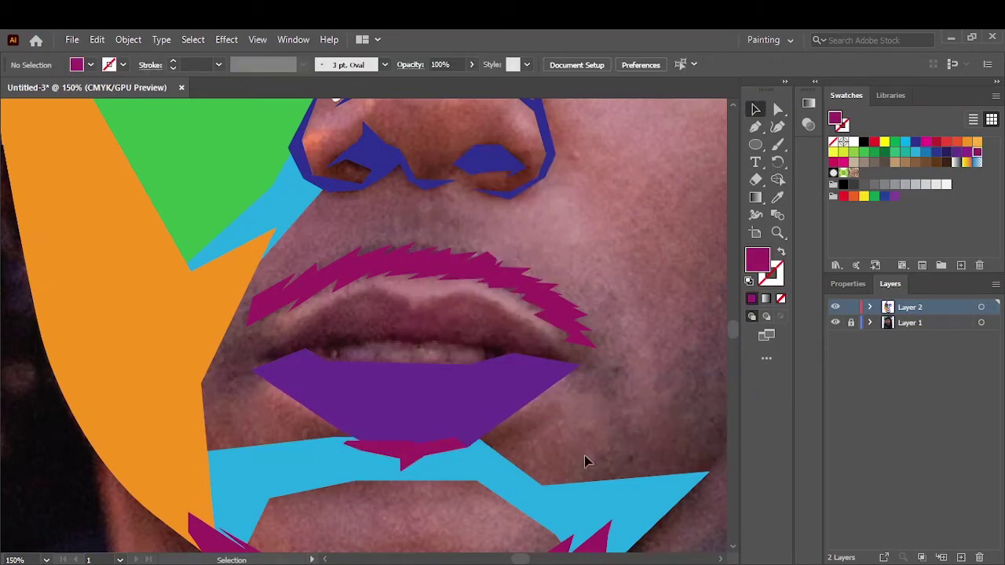
{"action": "left_click", "coordinate": [955, 152]}
{"action": "scroll", "coordinate": [656, 349], "scroll_direction": "up", "scroll_amount": 4}
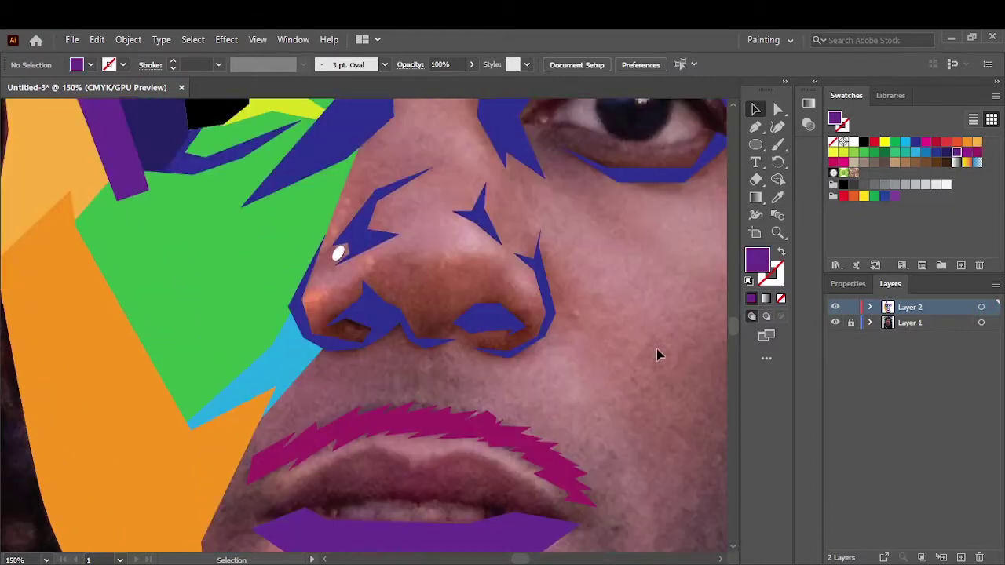
{"action": "scroll", "coordinate": [549, 439], "scroll_direction": "down", "scroll_amount": 2}
Step: Recolour the lower lip shape crimson after trying a beige fill
{"action": "left_click", "coordinate": [523, 477]}
{"action": "left_click", "coordinate": [853, 163]}
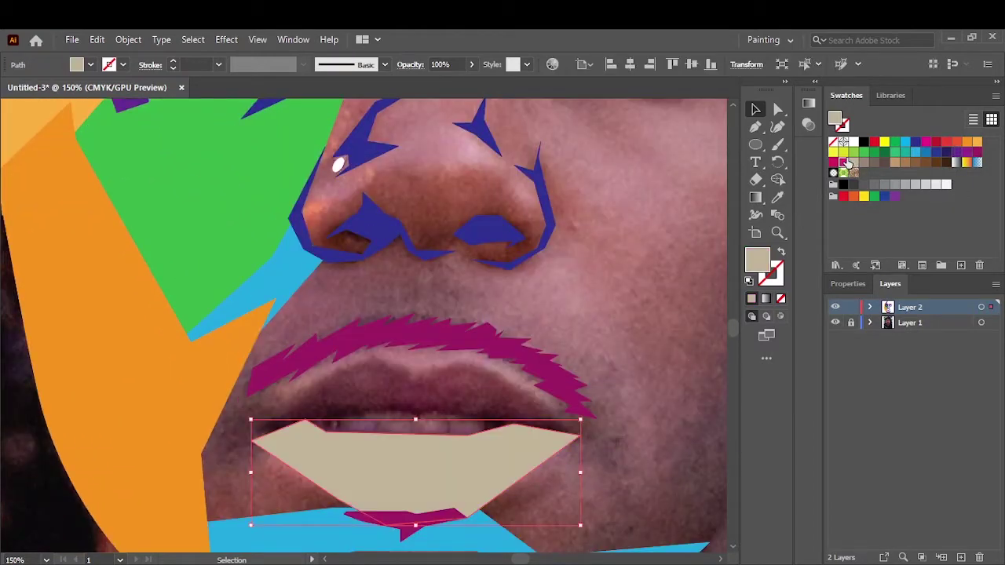
{"action": "left_click", "coordinate": [518, 440]}
{"action": "left_click", "coordinate": [935, 141]}
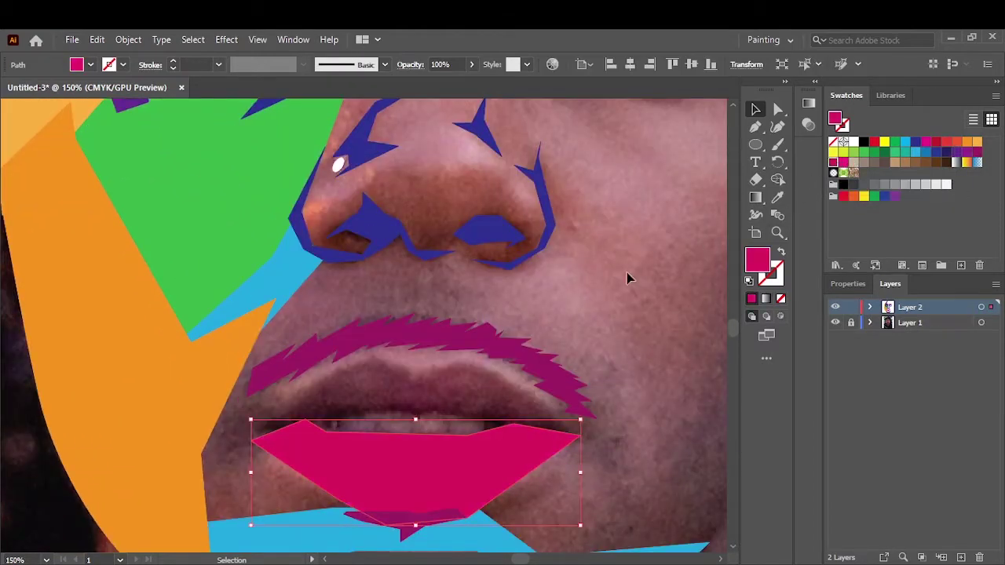
{"action": "left_click", "coordinate": [628, 276]}
Step: Draw the red upper-lip polygon with its peak point
{"action": "left_click", "coordinate": [289, 437]}
{"action": "left_click", "coordinate": [343, 413]}
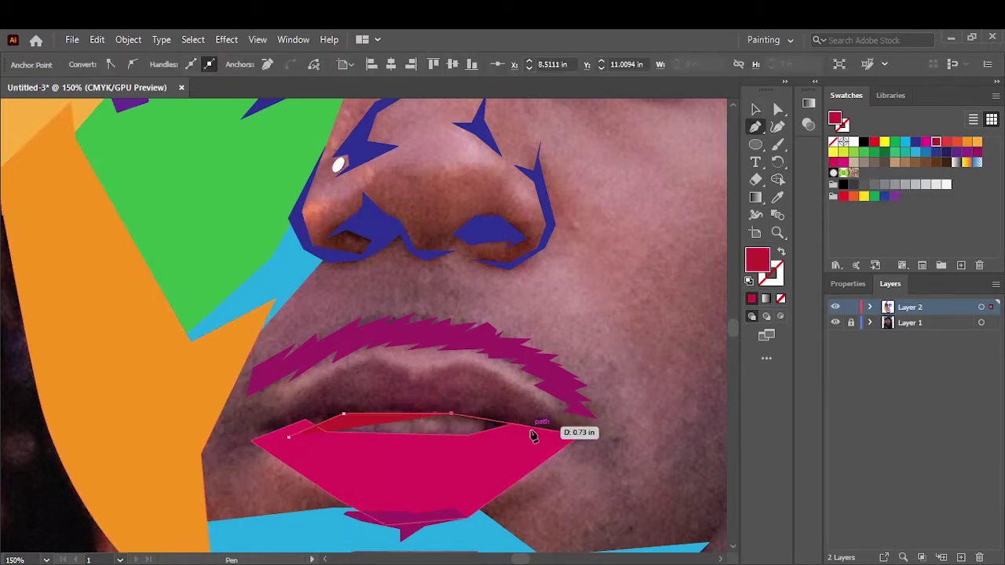
{"action": "left_click", "coordinate": [475, 359]}
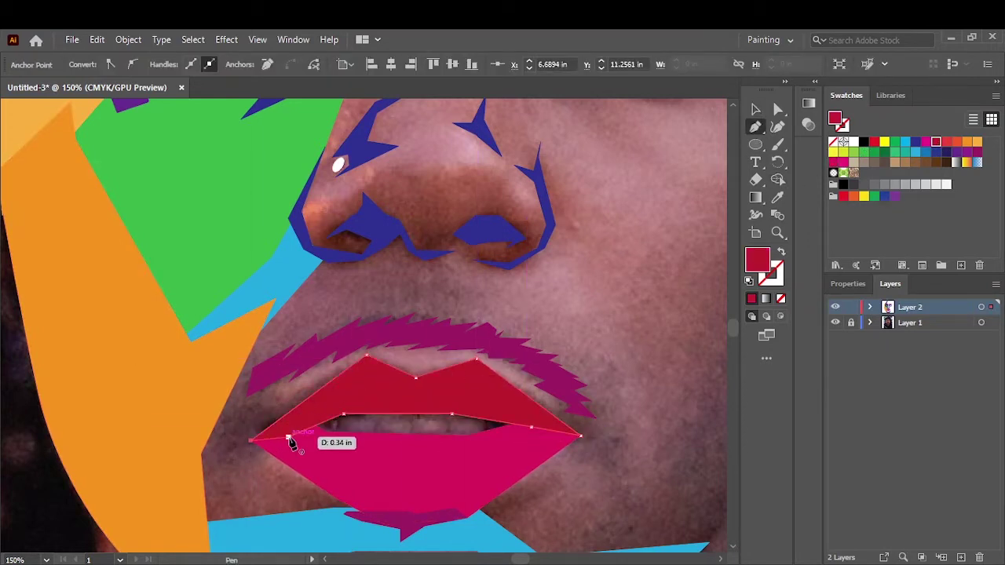
{"action": "left_click", "coordinate": [758, 112]}
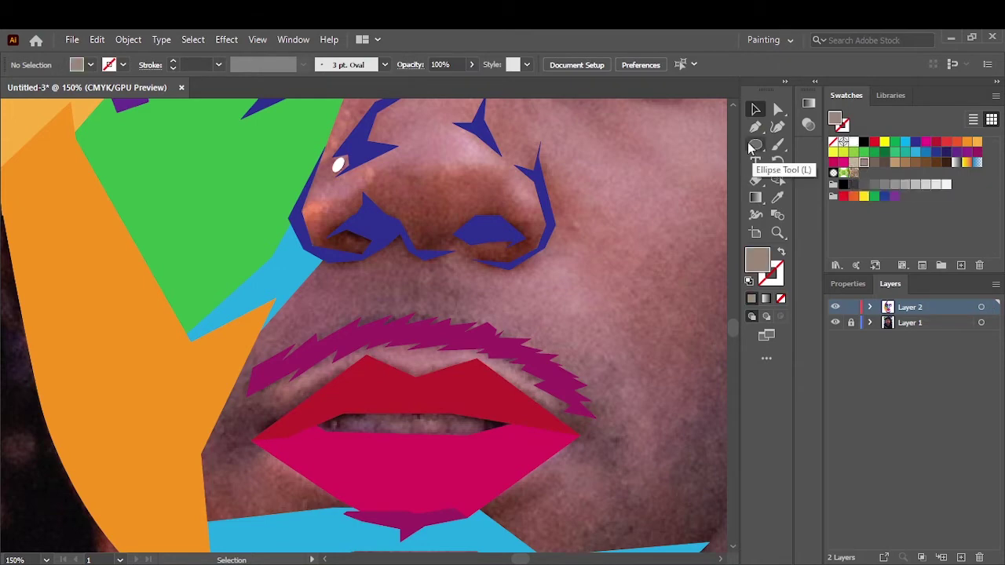
Step: Draw a grey mouth-opening shape and send it behind the lips
{"action": "left_click", "coordinate": [755, 127]}
{"action": "left_click", "coordinate": [343, 404]}
{"action": "left_click", "coordinate": [307, 429]}
{"action": "left_click", "coordinate": [359, 455]}
{"action": "left_click", "coordinate": [489, 442]}
{"action": "left_click", "coordinate": [531, 425]}
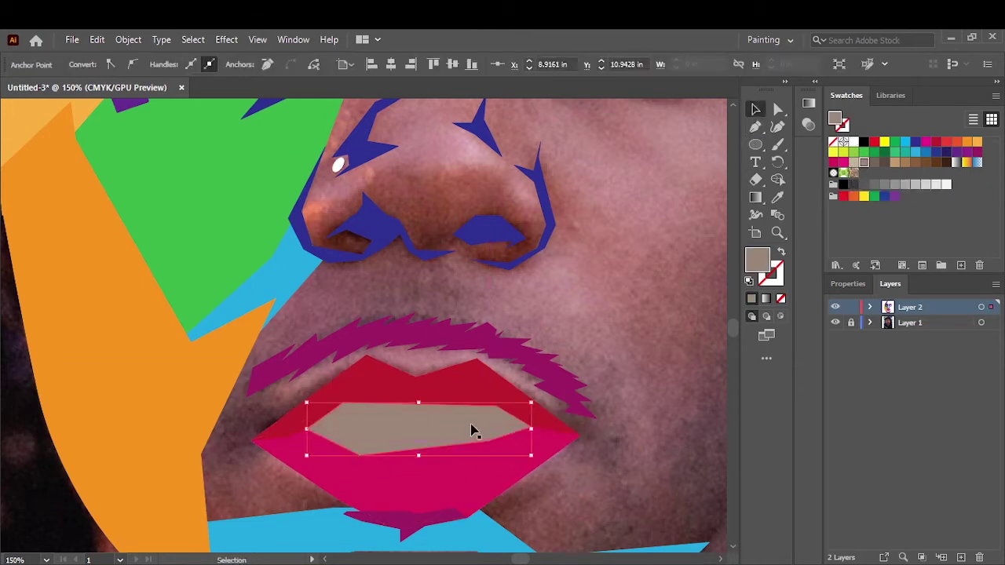
{"action": "right_click", "coordinate": [471, 430]}
{"action": "left_click", "coordinate": [668, 395]}
{"action": "left_click", "coordinate": [632, 333]}
Step: Fit the artboard in view and toggle the photo off and back on to review
{"action": "key", "text": "ctrl+0"}
{"action": "left_click", "coordinate": [834, 323]}
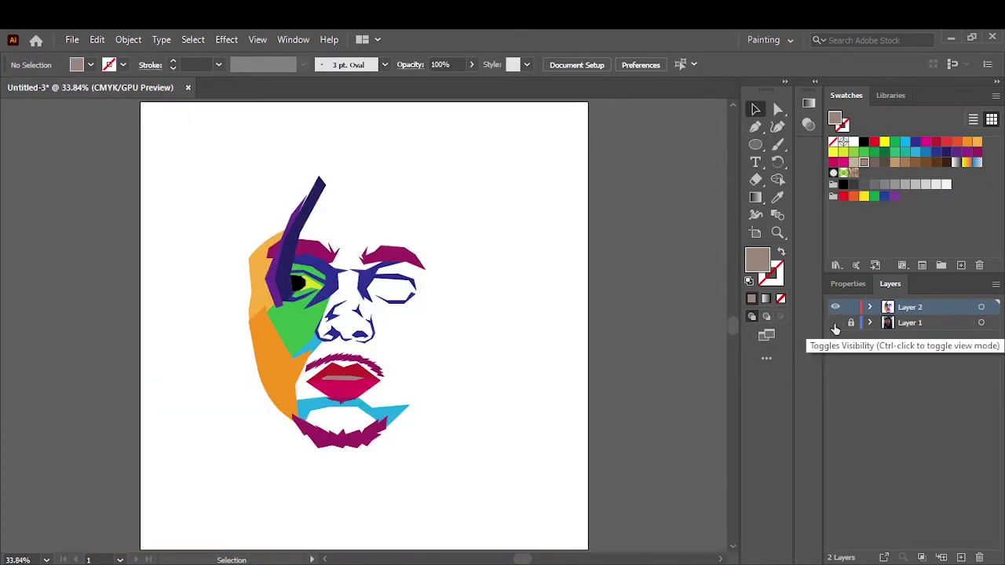
{"action": "left_click", "coordinate": [834, 323]}
{"action": "scroll", "coordinate": [306, 400], "scroll_direction": "up", "scroll_amount": 3}
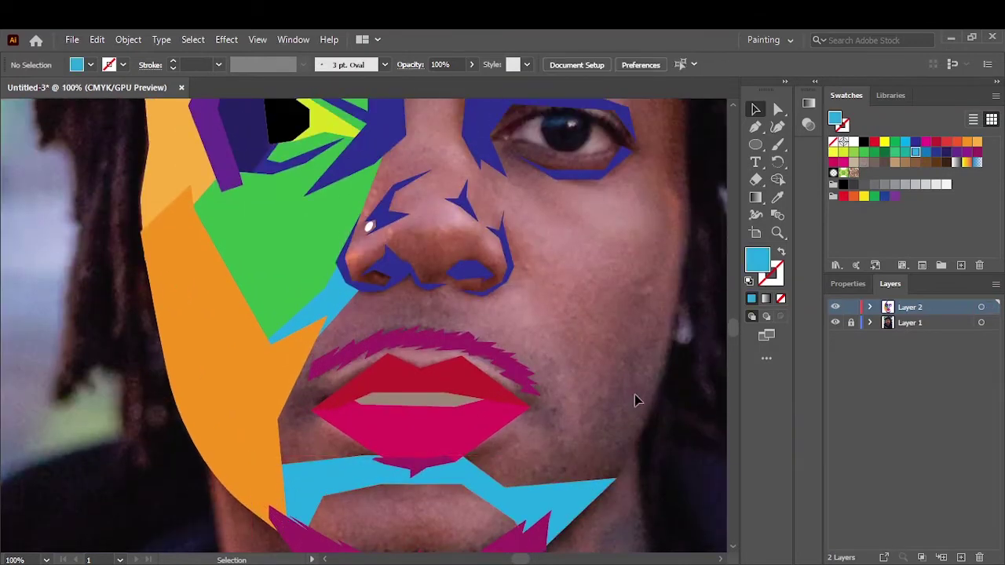
Step: Draw a cyan polygon on the left cheek beside the mouth, sent behind the orange
{"action": "left_click", "coordinate": [301, 430]}
{"action": "left_click", "coordinate": [383, 367]}
{"action": "left_click", "coordinate": [361, 385]}
{"action": "left_click", "coordinate": [327, 376]}
{"action": "left_click", "coordinate": [289, 347]}
{"action": "left_click", "coordinate": [216, 406]}
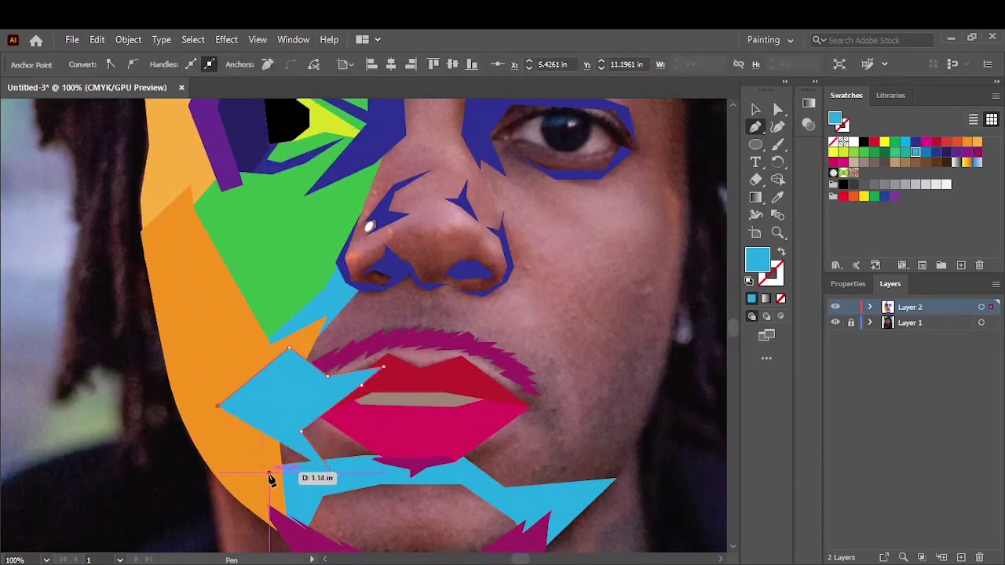
{"action": "right_click", "coordinate": [258, 424]}
{"action": "left_click", "coordinate": [463, 397]}
{"action": "key", "text": "v"}
{"action": "left_click", "coordinate": [620, 306]}
Step: Add a four-corner cyan shape between nose and upper lip, sent behind the nose
{"action": "scroll", "coordinate": [624, 323], "scroll_direction": "down", "scroll_amount": 2}
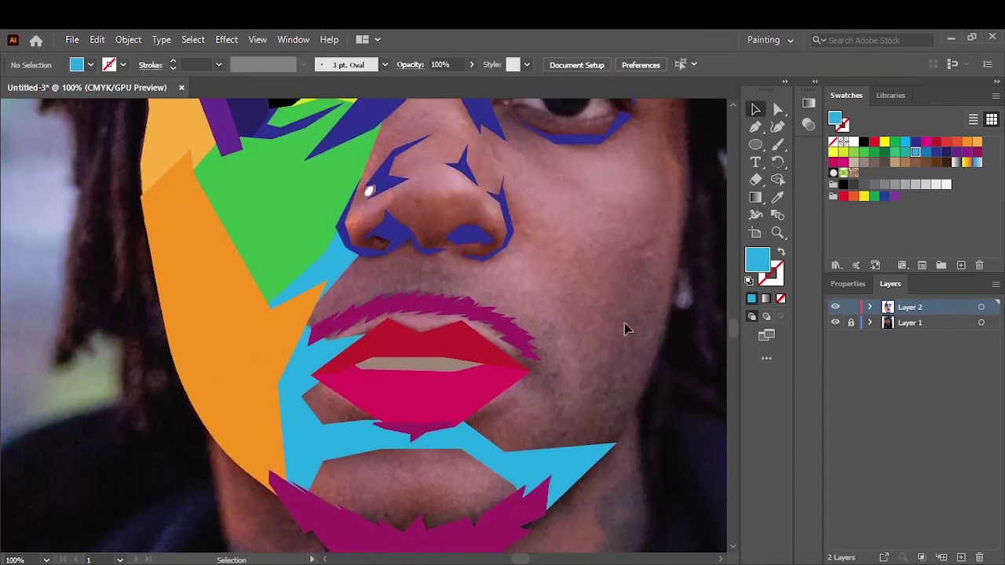
{"action": "scroll", "coordinate": [433, 258], "scroll_direction": "up", "scroll_amount": 2}
{"action": "scroll", "coordinate": [432, 259], "scroll_direction": "down", "scroll_amount": 1}
{"action": "left_click", "coordinate": [350, 246]}
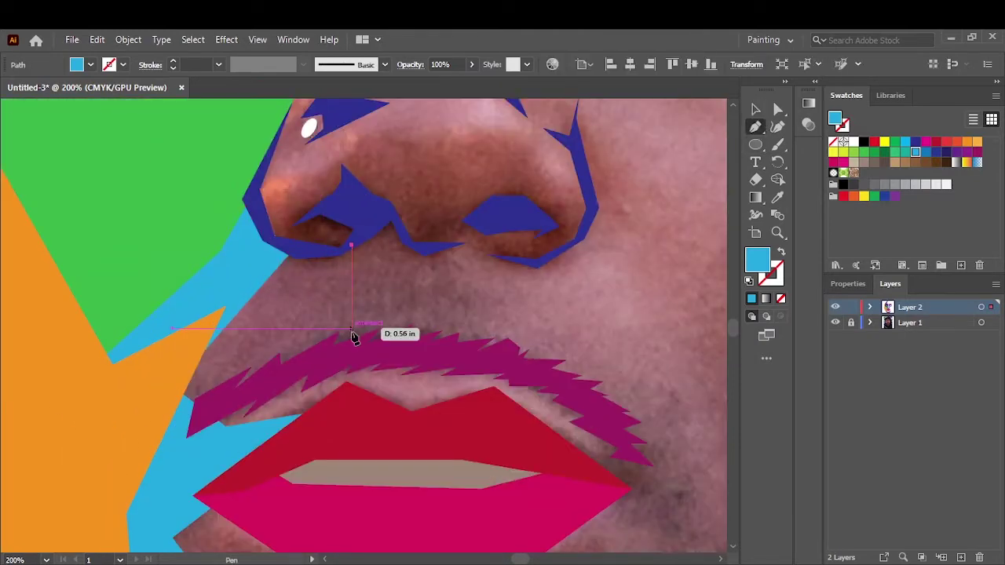
{"action": "left_click", "coordinate": [347, 349]}
{"action": "left_click", "coordinate": [493, 359]}
{"action": "left_click", "coordinate": [482, 226]}
{"action": "right_click", "coordinate": [420, 242]}
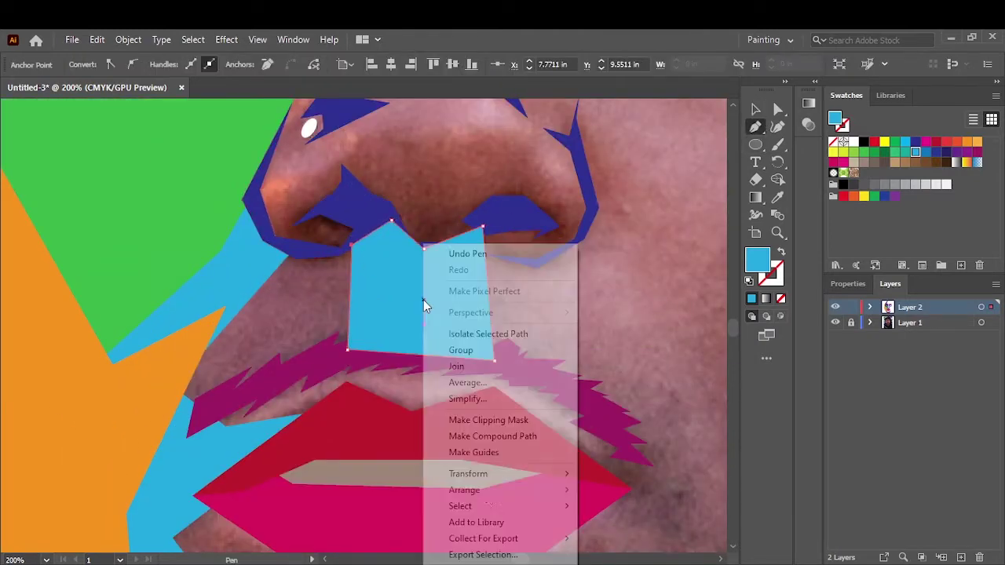
{"action": "left_click", "coordinate": [635, 521]}
{"action": "key", "text": "v"}
{"action": "left_click", "coordinate": [638, 269]}
{"action": "scroll", "coordinate": [638, 269], "scroll_direction": "down", "scroll_amount": 3}
{"action": "scroll", "coordinate": [620, 337], "scroll_direction": "down", "scroll_amount": 2}
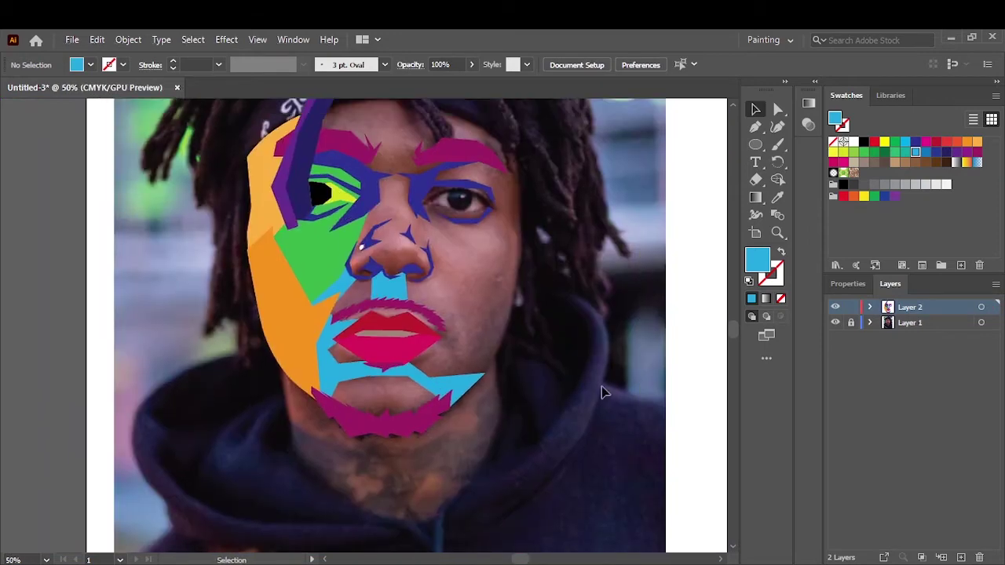
{"action": "scroll", "coordinate": [563, 442], "scroll_direction": "up", "scroll_amount": 3}
{"action": "scroll", "coordinate": [563, 442], "scroll_direction": "down", "scroll_amount": 1}
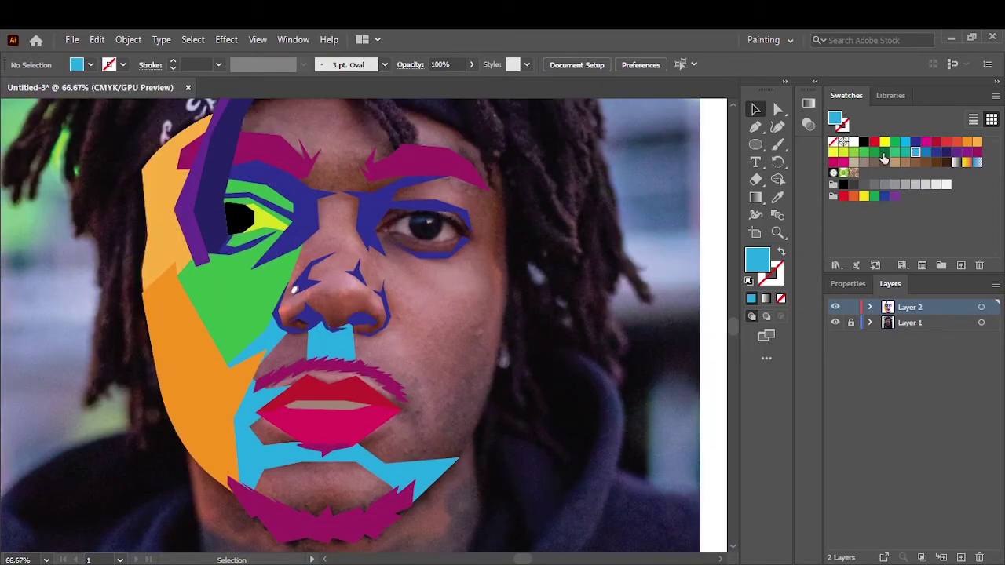
Step: Draw a green polygon across the chin and around the lips, sent behind the lips
{"action": "scroll", "coordinate": [422, 457], "scroll_direction": "up", "scroll_amount": 1}
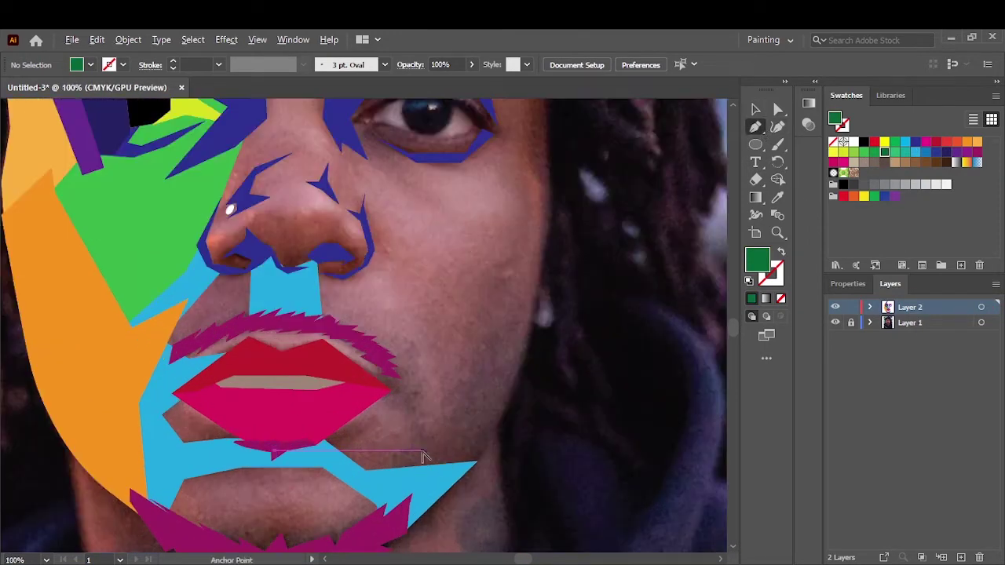
{"action": "scroll", "coordinate": [277, 483], "scroll_direction": "down", "scroll_amount": 1}
{"action": "left_click", "coordinate": [342, 481]}
{"action": "left_click", "coordinate": [192, 489]}
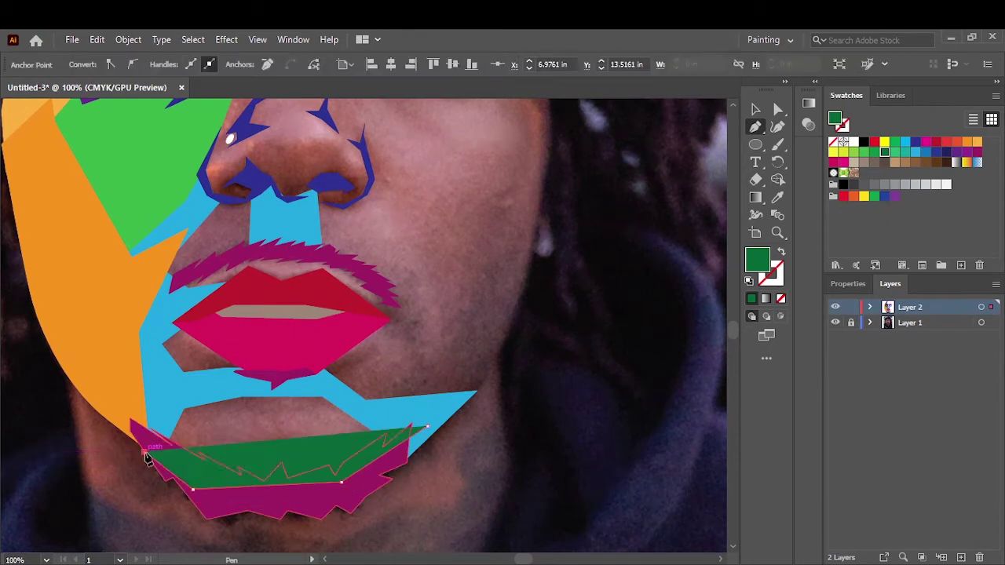
{"action": "left_click", "coordinate": [144, 452]}
{"action": "left_click", "coordinate": [109, 361]}
{"action": "left_click", "coordinate": [150, 322]}
{"action": "left_click", "coordinate": [274, 309]}
{"action": "left_click", "coordinate": [388, 322]}
{"action": "left_click", "coordinate": [497, 365]}
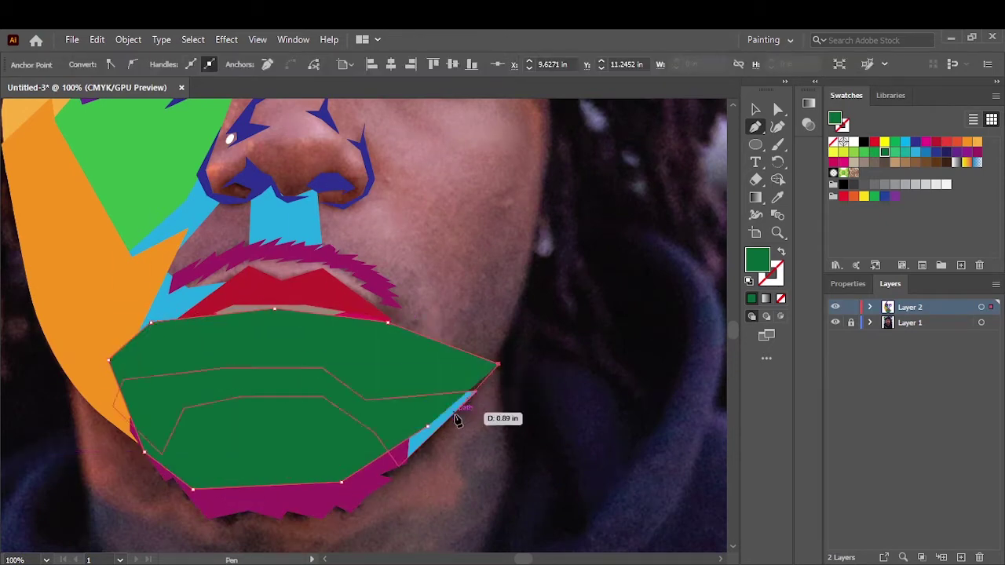
{"action": "left_click", "coordinate": [453, 413]}
{"action": "right_click", "coordinate": [494, 367]}
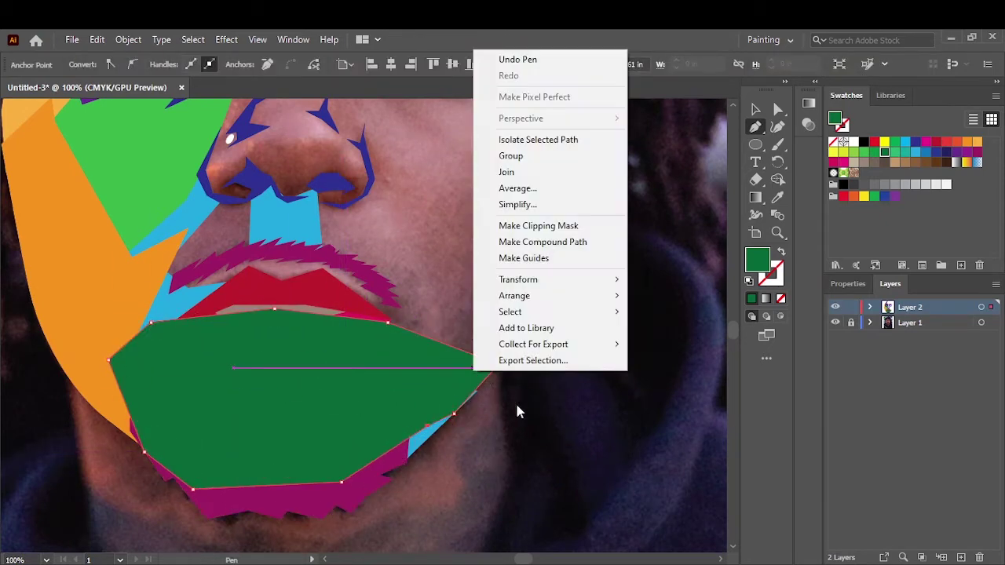
{"action": "left_click", "coordinate": [700, 299]}
{"action": "key", "text": "v"}
{"action": "left_click", "coordinate": [583, 307]}
Step: Draw a blue polygon along the right cheek and jaw edge
{"action": "scroll", "coordinate": [583, 309], "scroll_direction": "up", "scroll_amount": 5}
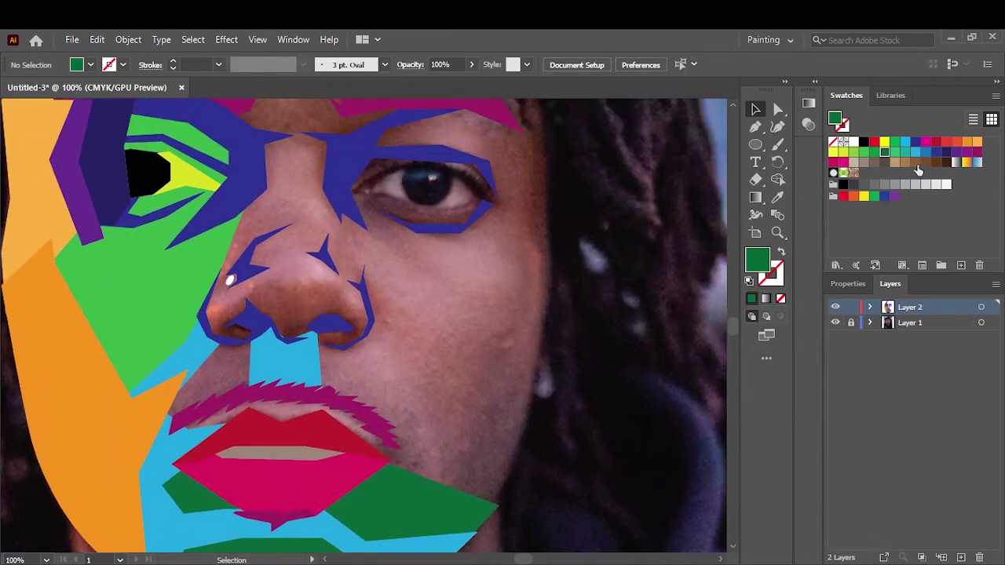
{"action": "left_click", "coordinate": [428, 428]}
{"action": "left_click", "coordinate": [392, 366]}
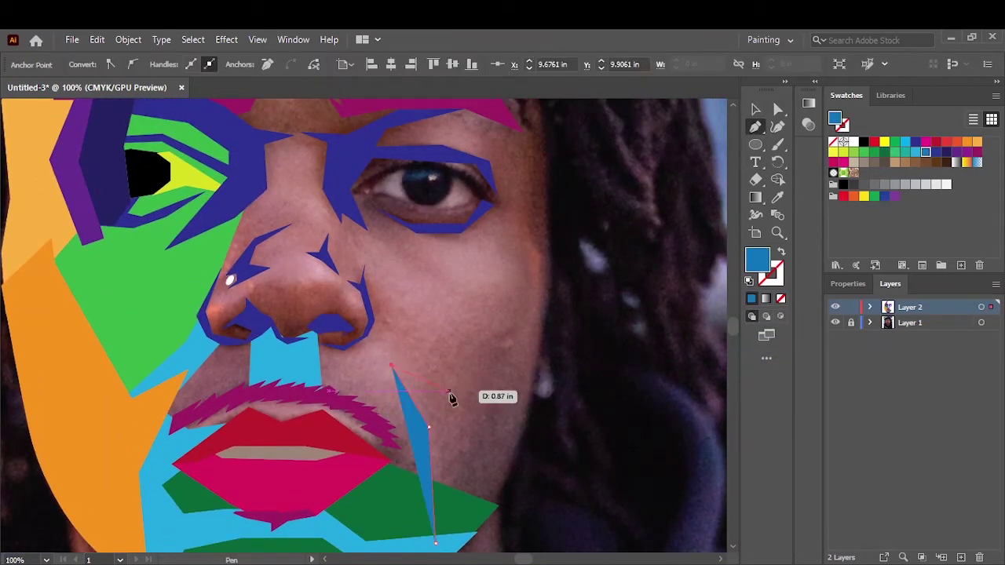
{"action": "left_click", "coordinate": [450, 390]}
{"action": "left_click", "coordinate": [509, 327]}
{"action": "left_click", "coordinate": [521, 237]}
{"action": "left_click", "coordinate": [518, 463]}
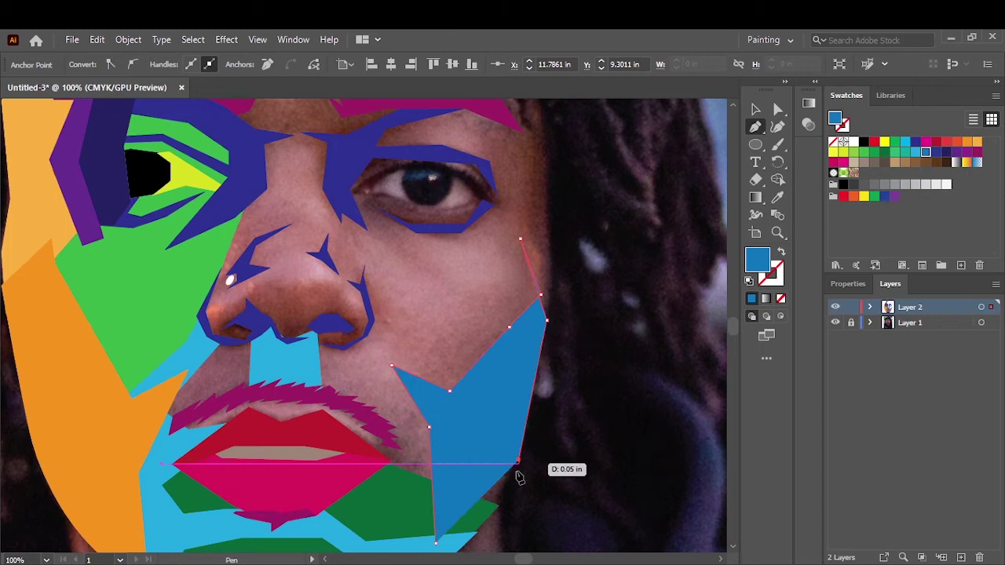
{"action": "left_click", "coordinate": [497, 512]}
{"action": "scroll", "coordinate": [463, 475], "scroll_direction": "down", "scroll_amount": 3}
Step: Fit the artboard in view and hide the photo to review the artwork
{"action": "left_click", "coordinate": [655, 255]}
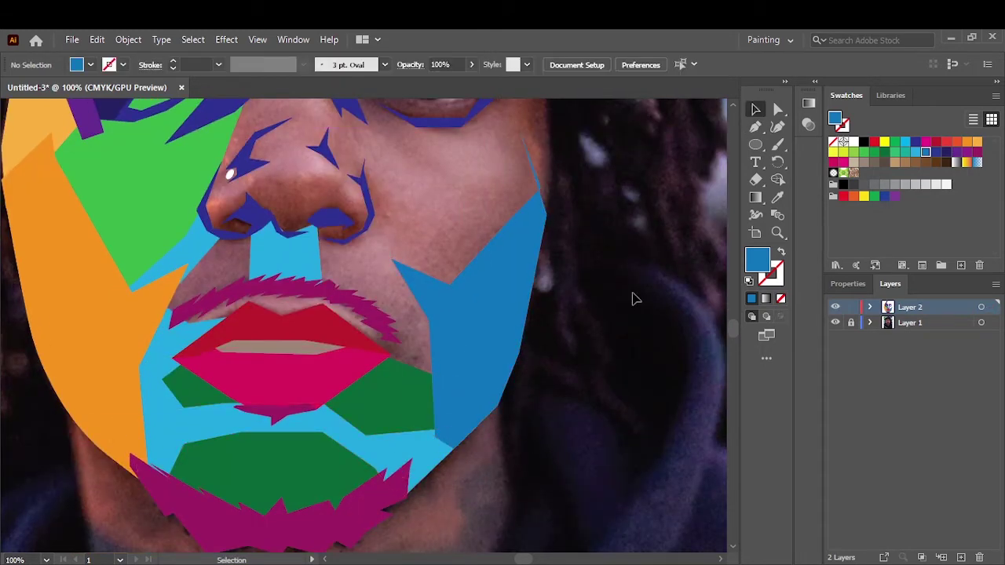
{"action": "key", "text": "ctrl+0"}
{"action": "left_click", "coordinate": [835, 323]}
Step: Show the photo again and draw a green polygon beside the nose, sent to back
{"action": "left_click", "coordinate": [835, 322]}
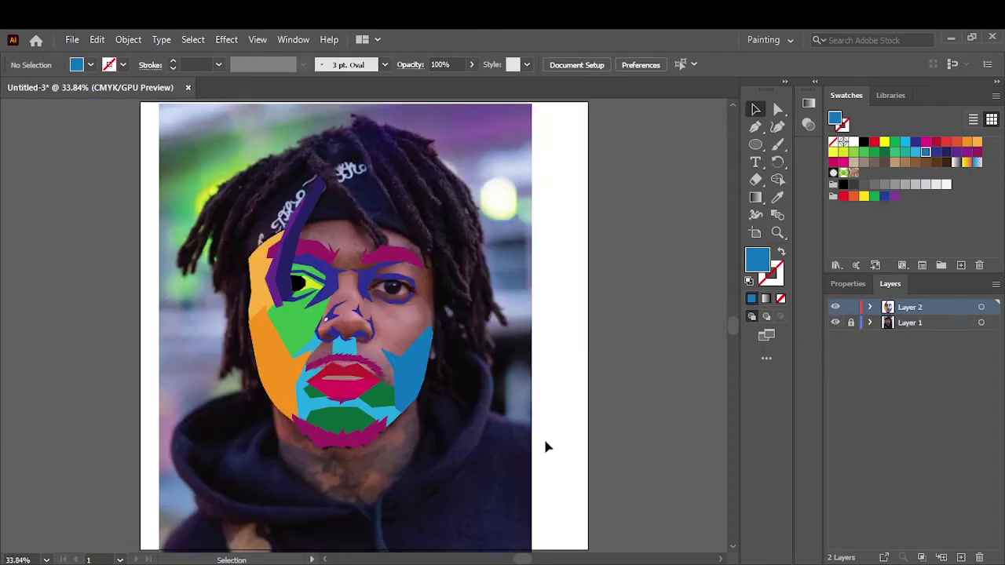
{"action": "scroll", "coordinate": [439, 361], "scroll_direction": "up", "scroll_amount": 2}
{"action": "scroll", "coordinate": [397, 314], "scroll_direction": "up", "scroll_amount": 2}
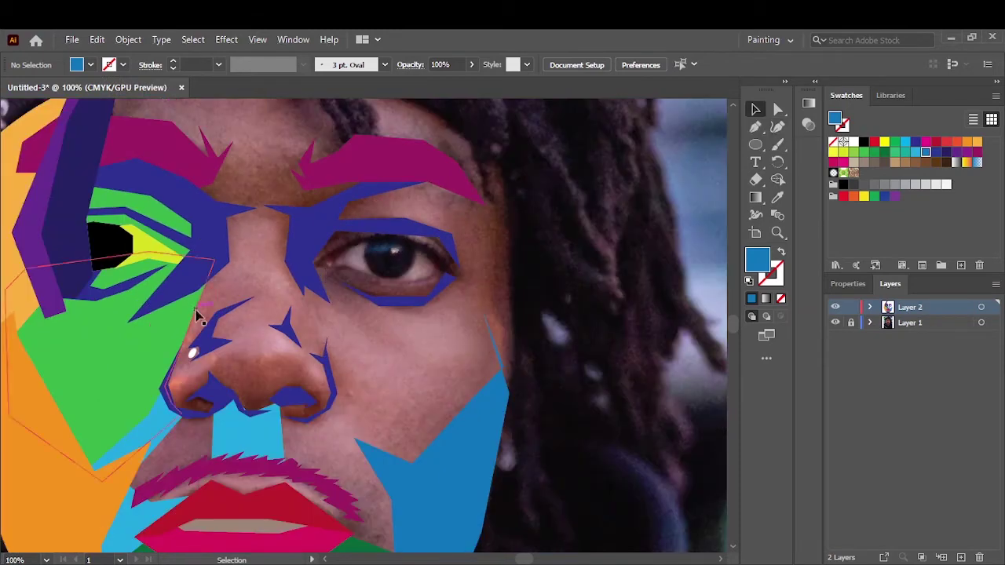
{"action": "key", "text": "p"}
{"action": "scroll", "coordinate": [200, 353], "scroll_direction": "up", "scroll_amount": 1}
{"action": "left_click", "coordinate": [217, 382]}
{"action": "left_click", "coordinate": [247, 379]}
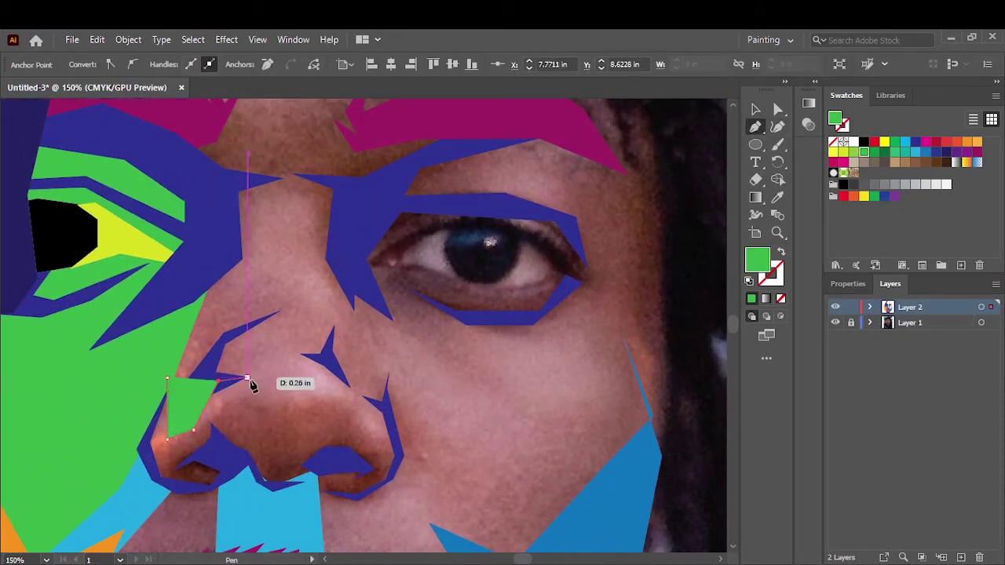
{"action": "left_click", "coordinate": [398, 458]}
{"action": "left_click", "coordinate": [363, 500]}
{"action": "left_click", "coordinate": [172, 490]}
{"action": "right_click", "coordinate": [258, 454]}
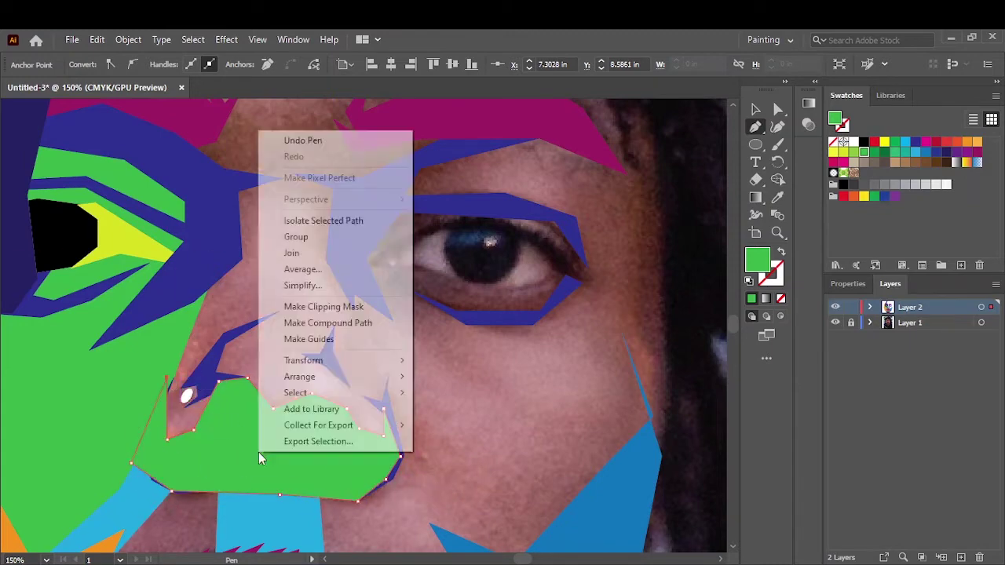
{"action": "left_click", "coordinate": [490, 428]}
{"action": "left_click", "coordinate": [533, 432]}
{"action": "scroll", "coordinate": [471, 439], "scroll_direction": "up", "scroll_amount": 2}
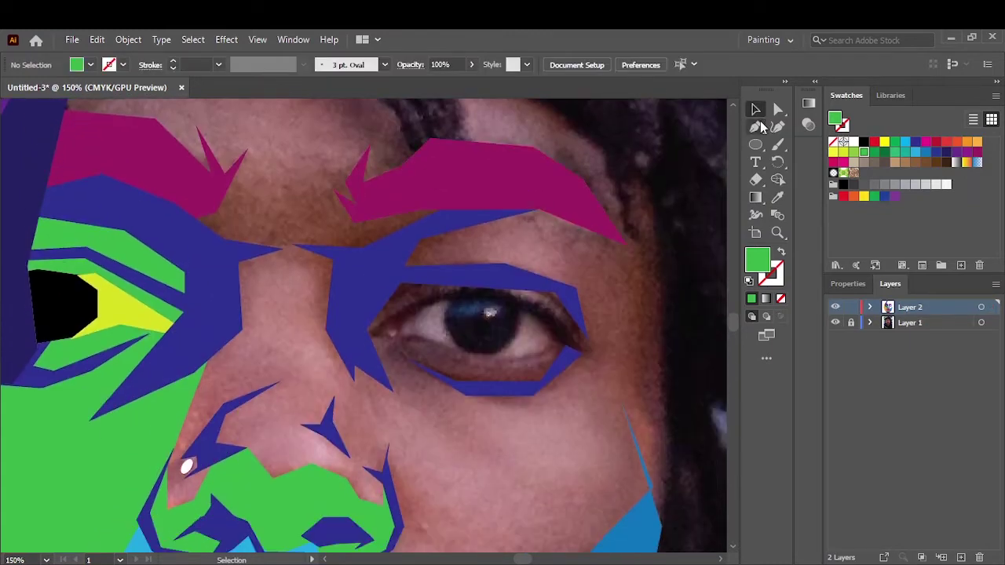
Step: Draw a green polygon from the nose up around the brow, sent behind the others
{"action": "left_click", "coordinate": [167, 487]}
{"action": "left_click", "coordinate": [248, 400]}
{"action": "left_click", "coordinate": [291, 375]}
{"action": "left_click", "coordinate": [254, 279]}
{"action": "left_click", "coordinate": [354, 282]}
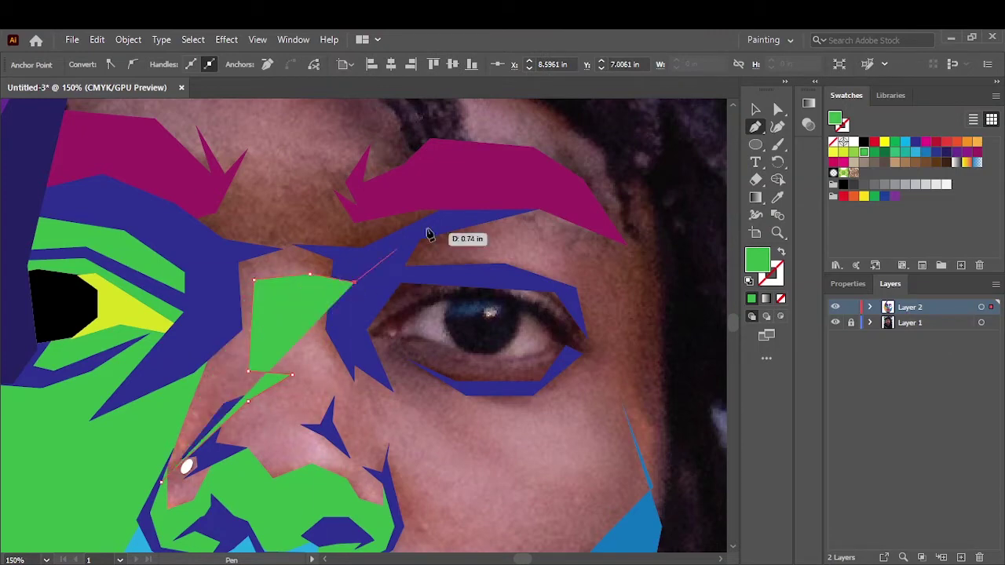
{"action": "left_click", "coordinate": [471, 206]}
{"action": "left_click", "coordinate": [370, 200]}
{"action": "left_click", "coordinate": [373, 124]}
{"action": "left_click", "coordinate": [255, 131]}
{"action": "scroll", "coordinate": [267, 189], "scroll_direction": "up", "scroll_amount": 2}
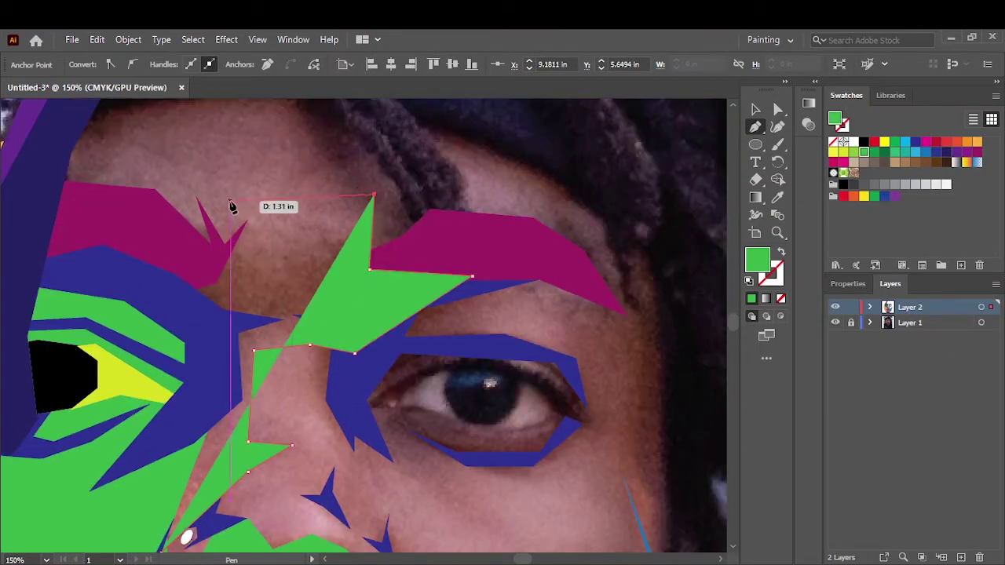
{"action": "left_click", "coordinate": [275, 160]}
{"action": "scroll", "coordinate": [137, 221], "scroll_direction": "down", "scroll_amount": 4}
{"action": "right_click", "coordinate": [194, 245]}
{"action": "left_click", "coordinate": [392, 537]}
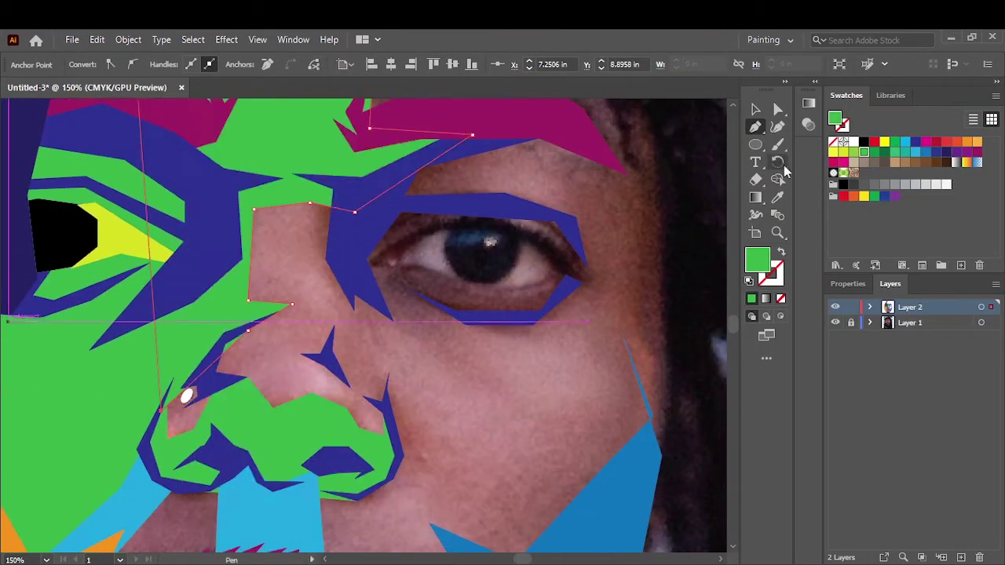
{"action": "left_click", "coordinate": [512, 443]}
{"action": "scroll", "coordinate": [550, 353], "scroll_direction": "down", "scroll_amount": 1}
Step: Draw a green sliver between nose and right eye and bring it forward one step
{"action": "left_click", "coordinate": [309, 259]}
{"action": "left_click", "coordinate": [320, 264]}
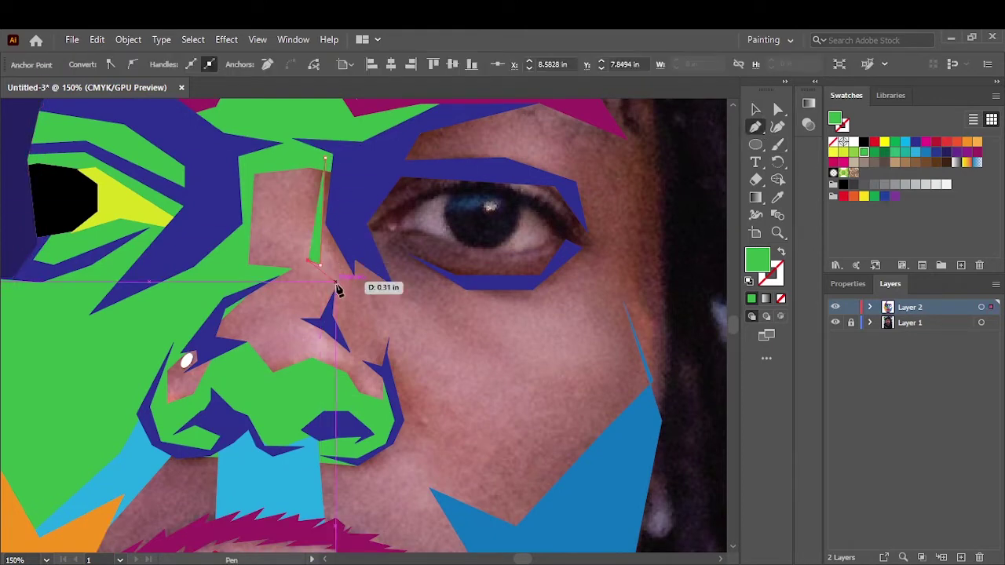
{"action": "left_click", "coordinate": [388, 394]}
{"action": "left_click", "coordinate": [388, 341]}
{"action": "left_click", "coordinate": [401, 302]}
{"action": "left_click", "coordinate": [518, 369]}
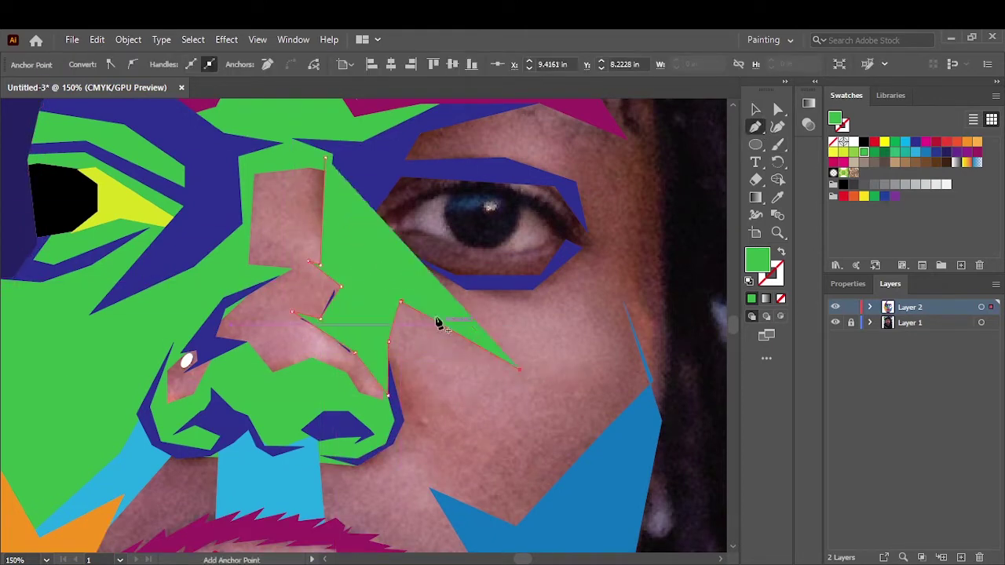
{"action": "left_click", "coordinate": [516, 289]}
{"action": "left_click", "coordinate": [327, 163]}
{"action": "right_click", "coordinate": [355, 206]}
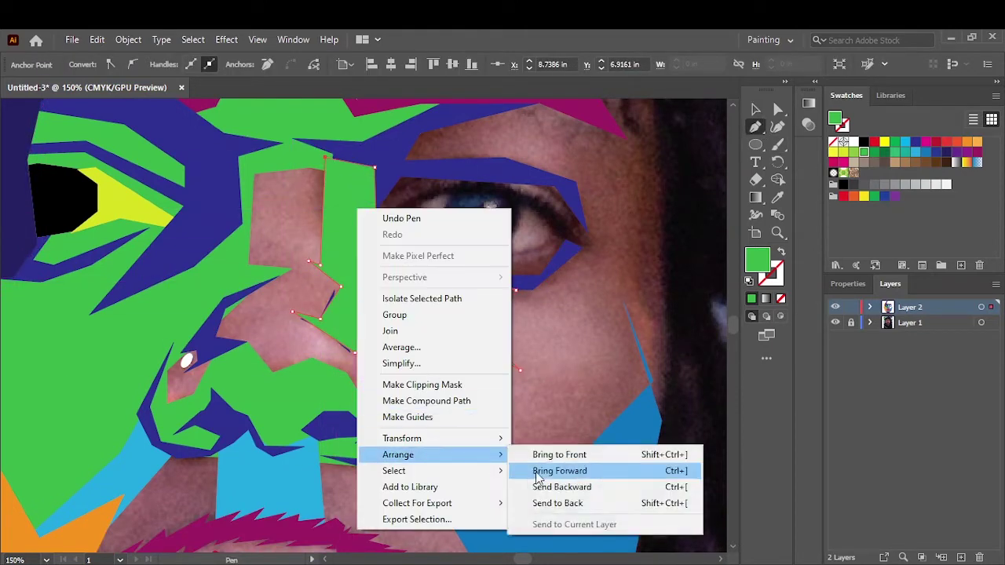
{"action": "left_click", "coordinate": [549, 473]}
{"action": "key", "text": "v"}
{"action": "scroll", "coordinate": [491, 489], "scroll_direction": "up", "scroll_amount": 2}
{"action": "scroll", "coordinate": [612, 373], "scroll_direction": "up", "scroll_amount": 3}
Step: Trace the eye-white outline around the right eye with the Pen tool
{"action": "left_click", "coordinate": [612, 373]}
{"action": "key", "text": "p"}
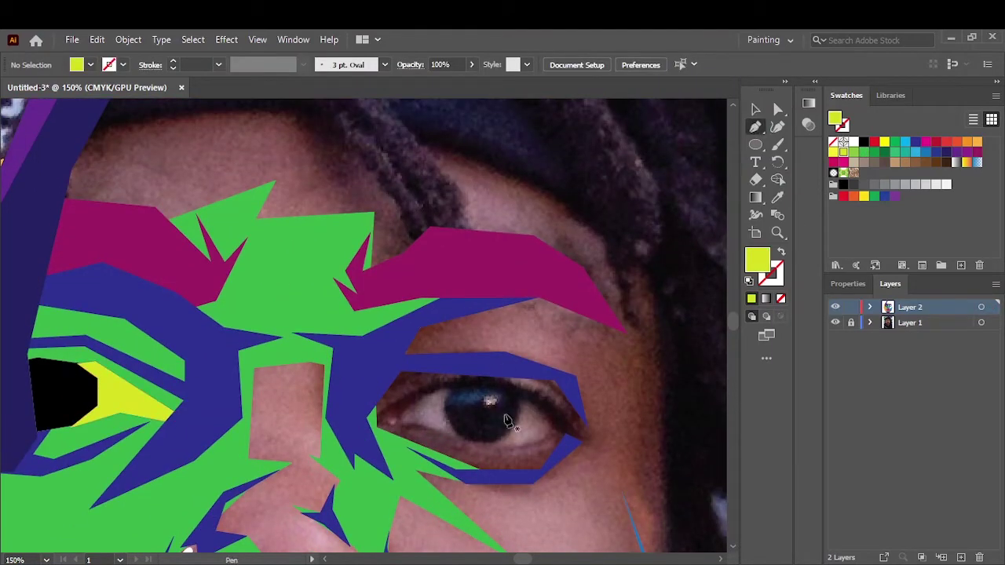
{"action": "scroll", "coordinate": [510, 424], "scroll_direction": "up", "scroll_amount": 2, "text": "alt"}
{"action": "left_click", "coordinate": [237, 392]}
{"action": "left_click", "coordinate": [242, 420]}
{"action": "left_click", "coordinate": [609, 416]}
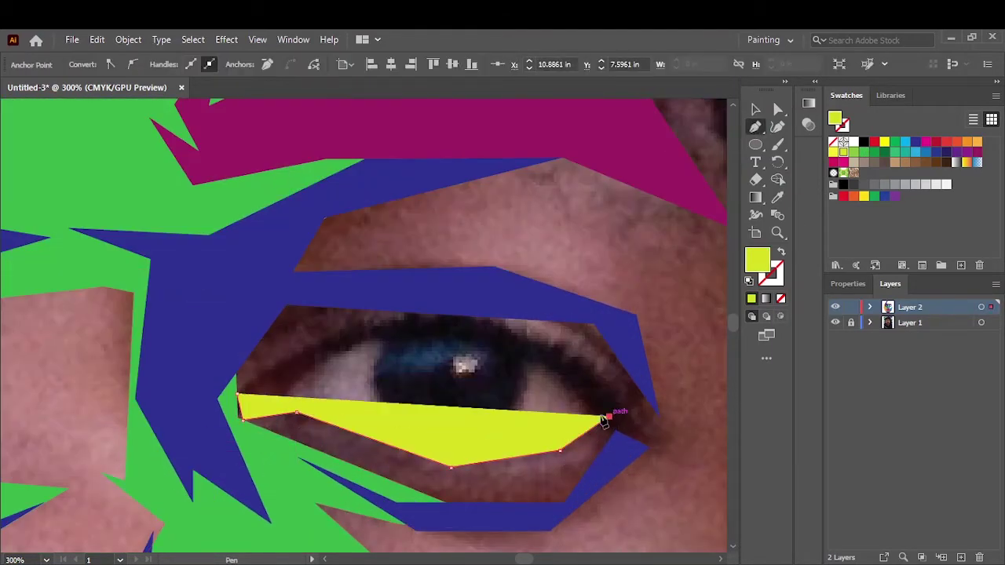
{"action": "left_click", "coordinate": [557, 359]}
{"action": "left_click", "coordinate": [465, 324]}
{"action": "left_click", "coordinate": [349, 335]}
{"action": "left_click", "coordinate": [237, 392]}
{"action": "left_click", "coordinate": [781, 251]}
{"action": "key", "text": "v"}
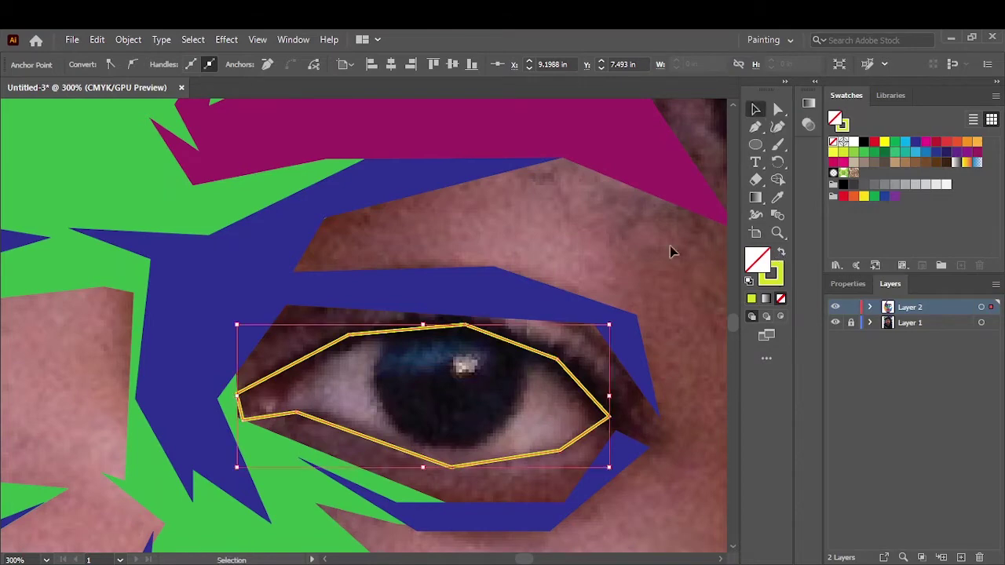
{"action": "left_click", "coordinate": [442, 374]}
Step: Draw the black pupil polygon over the iris
{"action": "scroll", "coordinate": [118, 361], "scroll_direction": "left", "scroll_amount": 10}
{"action": "scroll", "coordinate": [646, 230], "scroll_direction": "right", "scroll_amount": 9}
{"action": "key", "text": "p"}
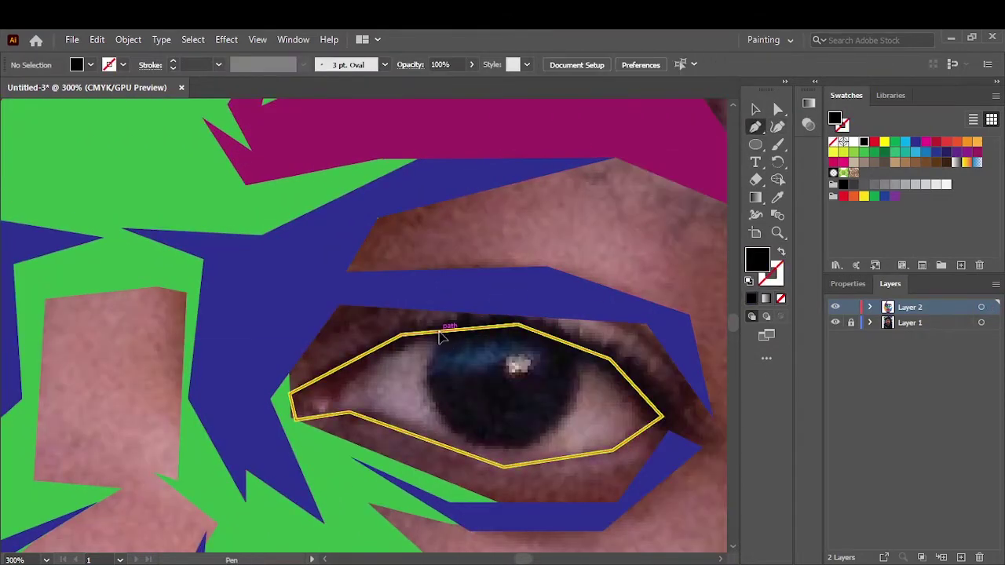
{"action": "left_click", "coordinate": [522, 326]}
{"action": "left_click", "coordinate": [421, 372]}
{"action": "left_click", "coordinate": [450, 434]}
{"action": "left_click", "coordinate": [573, 404]}
{"action": "left_click", "coordinate": [522, 325]}
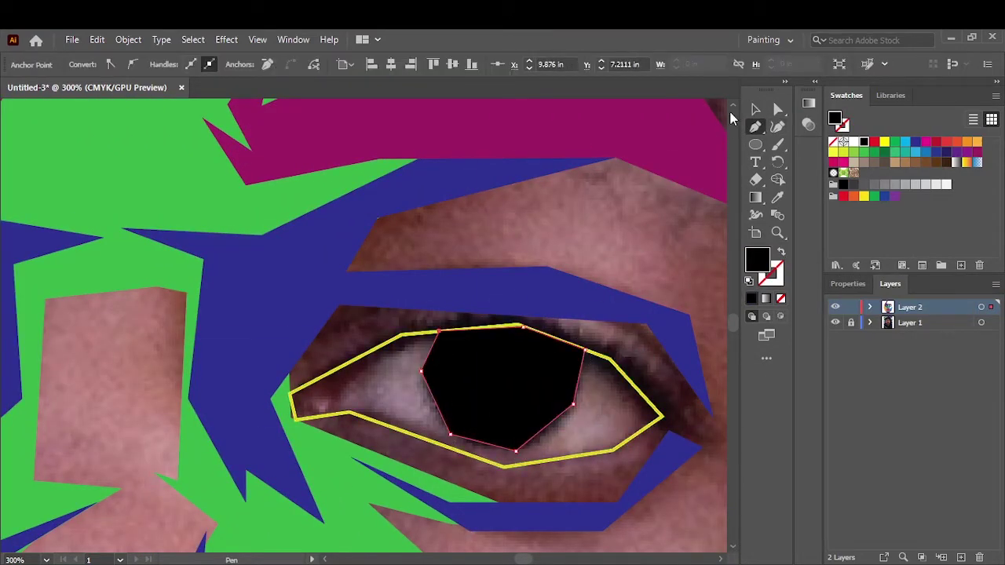
Step: Make the eye outline a yellow fill behind the pupil, then hide the photo to preview
{"action": "key", "text": "v"}
{"action": "left_click", "coordinate": [601, 375]}
{"action": "right_click", "coordinate": [630, 378]}
{"action": "key", "text": "shift+x"}
{"action": "left_click", "coordinate": [662, 231]}
{"action": "key", "text": "ctrl+0"}
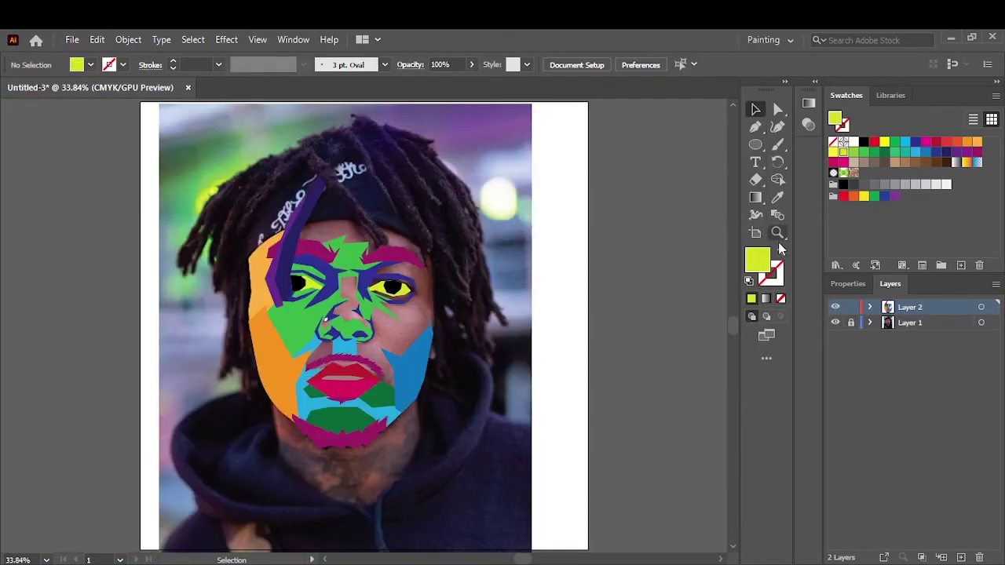
{"action": "left_click", "coordinate": [835, 322]}
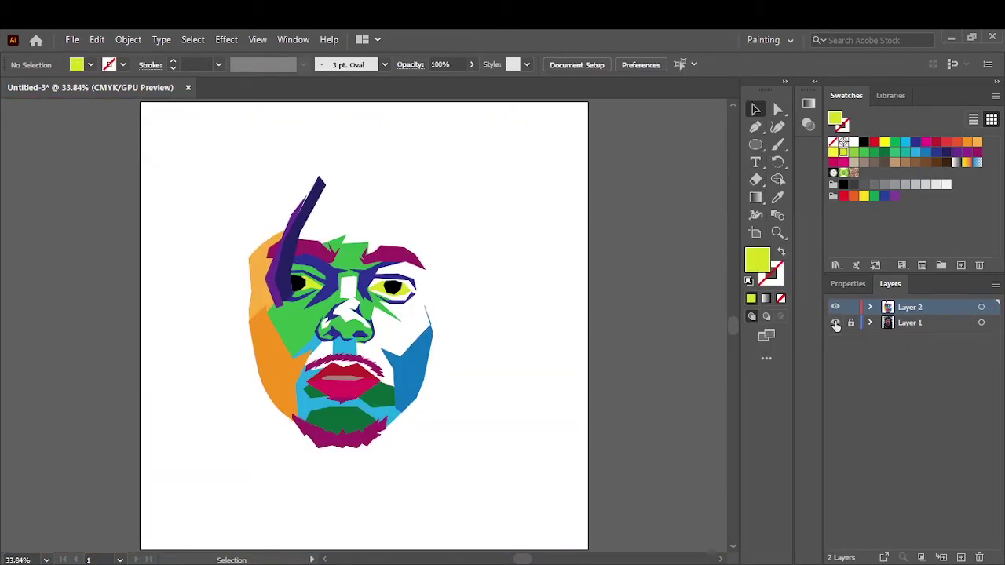
Step: Show the photo again and trace an orange shape from the inner brow across the cheek
{"action": "left_click", "coordinate": [835, 323]}
{"action": "scroll", "coordinate": [414, 421], "scroll_direction": "up", "scroll_amount": 2}
{"action": "scroll", "coordinate": [467, 298], "scroll_direction": "up", "scroll_amount": 2}
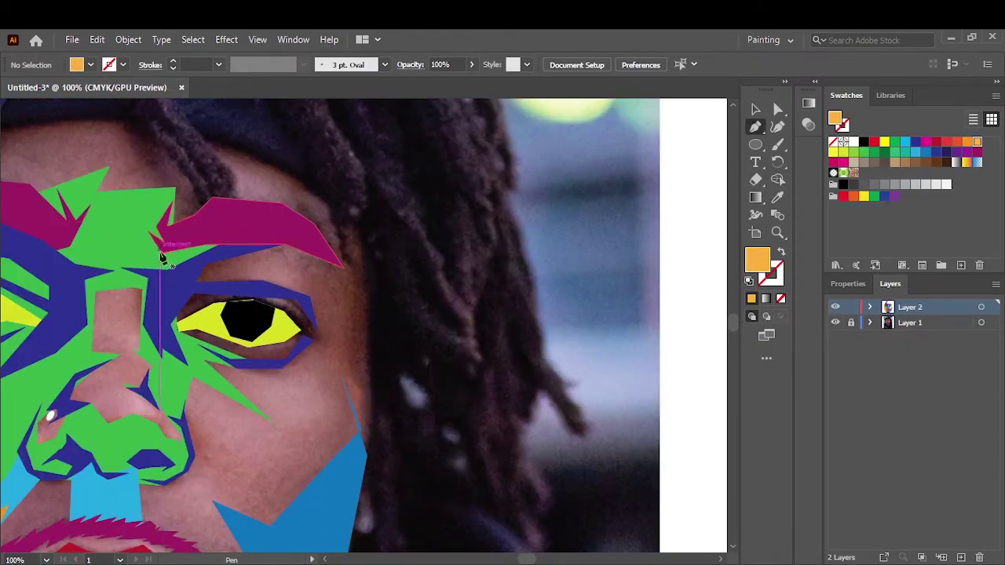
{"action": "left_click", "coordinate": [165, 245]}
{"action": "left_click", "coordinate": [164, 314]}
{"action": "left_click", "coordinate": [169, 342]}
{"action": "left_click", "coordinate": [263, 366]}
{"action": "left_click", "coordinate": [300, 348]}
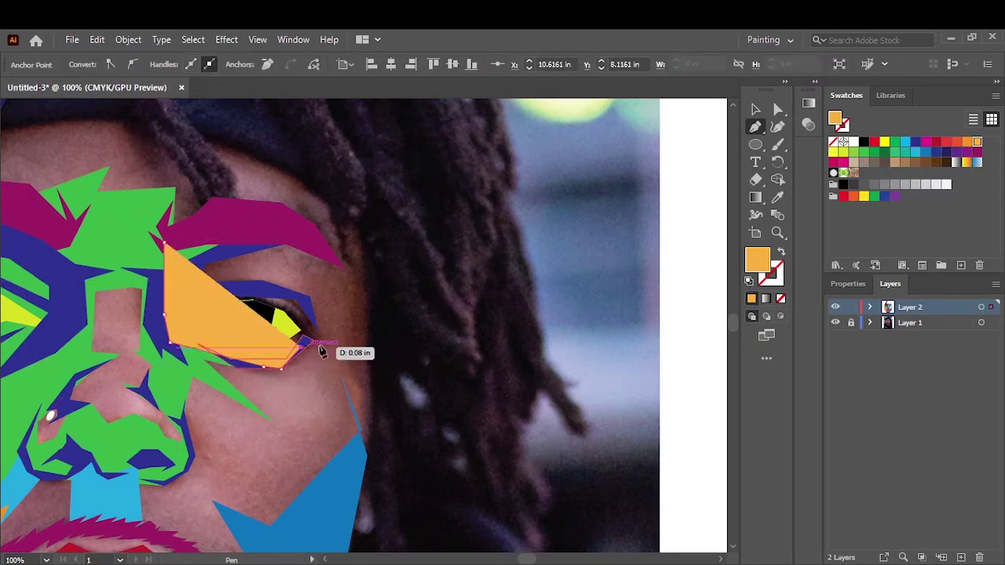
{"action": "left_click", "coordinate": [328, 359]}
{"action": "left_click", "coordinate": [371, 357]}
Step: Extend the orange outline up the temple and along the hairline to the forehead
{"action": "left_click", "coordinate": [353, 416]}
{"action": "left_click", "coordinate": [353, 471]}
{"action": "left_click", "coordinate": [355, 268]}
{"action": "left_click", "coordinate": [339, 253]}
{"action": "left_click", "coordinate": [333, 208]}
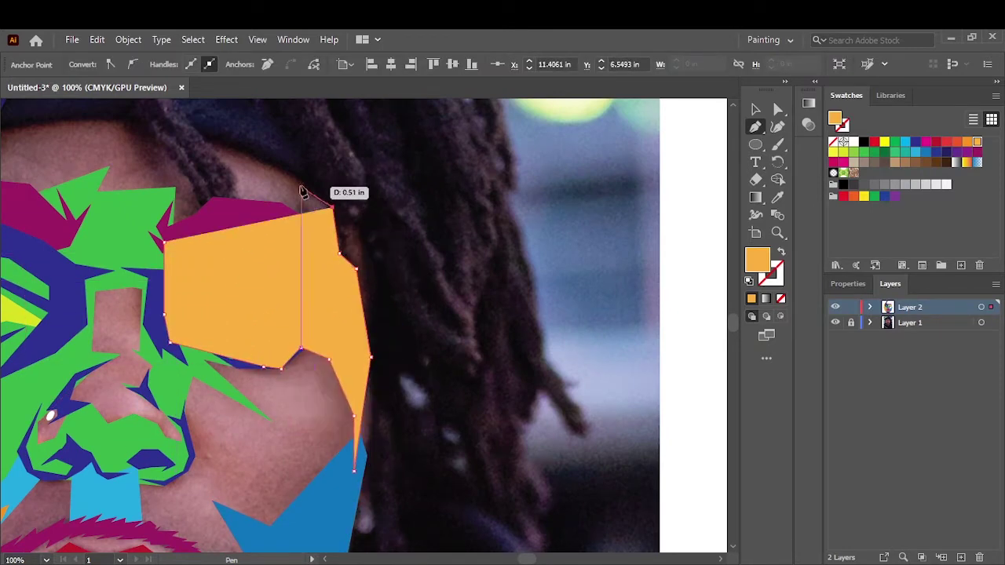
{"action": "left_click", "coordinate": [268, 164]}
{"action": "left_click", "coordinate": [203, 136]}
{"action": "left_click_drag", "start_coordinate": [233, 207], "coordinate": [230, 217]}
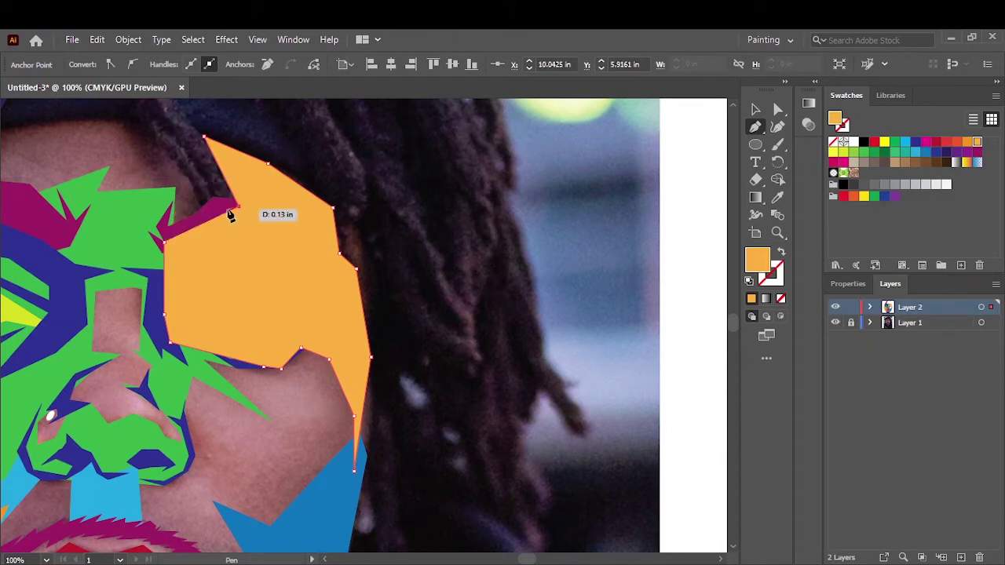
Step: Send the orange temple shape behind the face shapes
{"action": "right_click", "coordinate": [233, 254]}
{"action": "left_click", "coordinate": [505, 538]}
{"action": "key", "text": "v"}
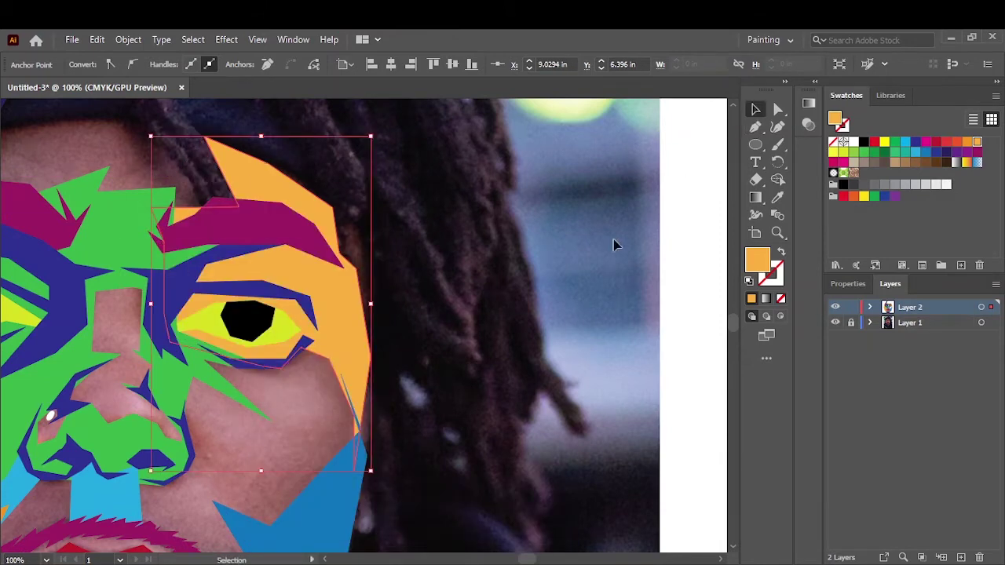
{"action": "scroll", "coordinate": [539, 340], "scroll_direction": "down", "scroll_amount": 4}
{"action": "left_click", "coordinate": [539, 339]}
{"action": "scroll", "coordinate": [539, 340], "scroll_direction": "left", "scroll_amount": 2}
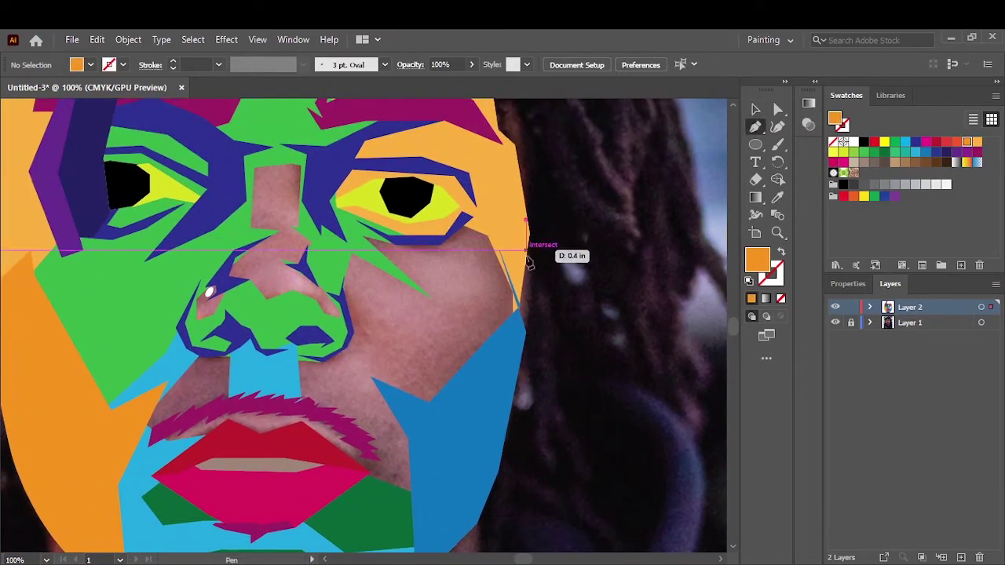
Step: Draw an orange lower-cheek polygon down to the chin and send it to the back
{"action": "left_click", "coordinate": [535, 278]}
{"action": "left_click", "coordinate": [420, 520]}
{"action": "left_click", "coordinate": [112, 459]}
{"action": "left_click", "coordinate": [180, 221]}
{"action": "left_click", "coordinate": [217, 145]}
{"action": "left_click", "coordinate": [409, 137]}
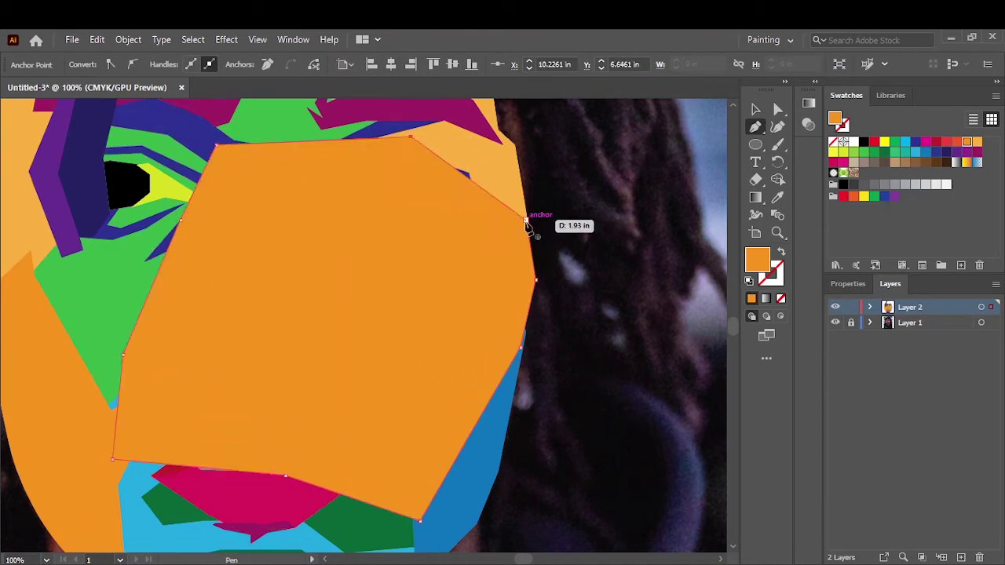
{"action": "left_click", "coordinate": [526, 221]}
{"action": "right_click", "coordinate": [486, 267]}
{"action": "left_click", "coordinate": [683, 536]}
Step: Preview the whole artboard with the photo hidden, then zoom back in on the face
{"action": "key", "text": "v"}
{"action": "key", "text": "ctrl+0"}
{"action": "left_click", "coordinate": [835, 322]}
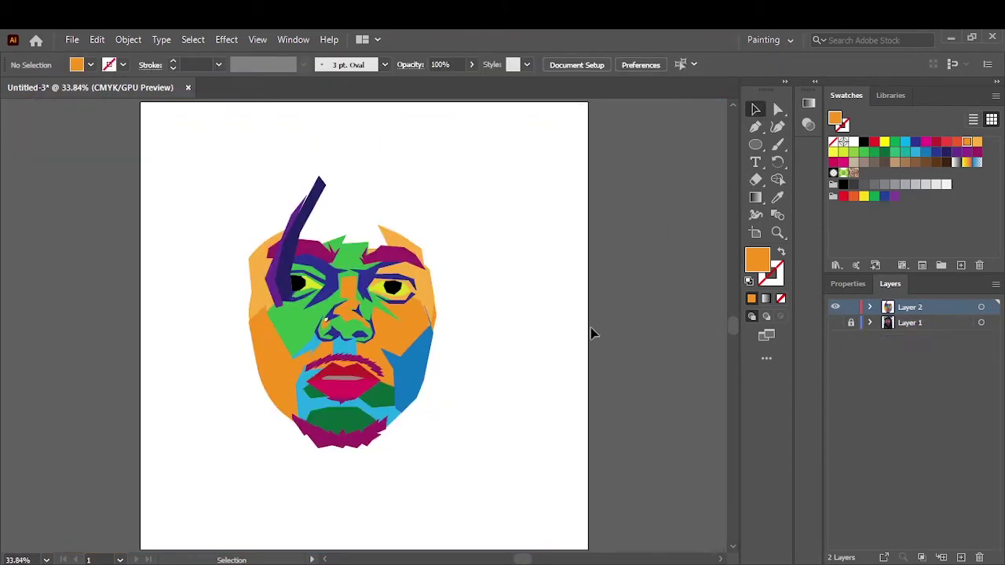
{"action": "key", "text": "ctrl+1"}
Step: Begin a red polygon on the cheek below the eye toward the face's right edge
{"action": "scroll", "coordinate": [532, 310], "scroll_direction": "up", "scroll_amount": 3}
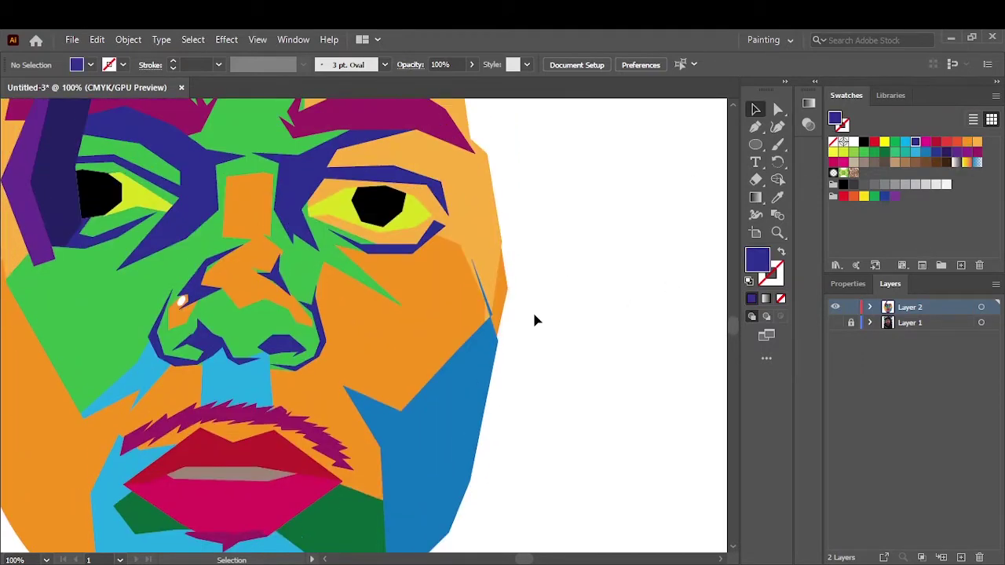
{"action": "scroll", "coordinate": [532, 310], "scroll_direction": "up", "scroll_amount": 2}
{"action": "key", "text": "p"}
{"action": "scroll", "coordinate": [571, 267], "scroll_direction": "down", "scroll_amount": 3}
{"action": "left_click", "coordinate": [482, 251]}
{"action": "left_click", "coordinate": [440, 305]}
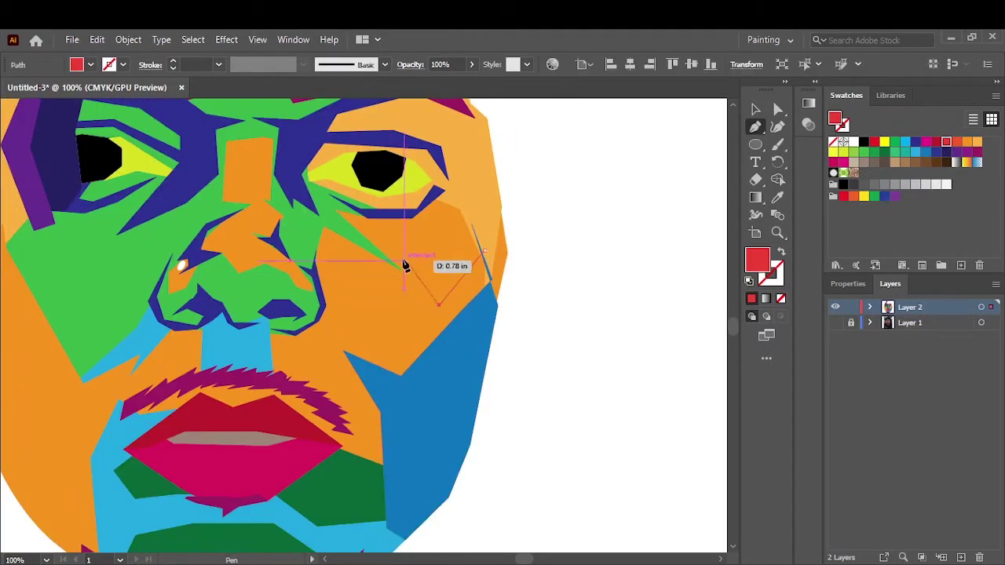
{"action": "left_click", "coordinate": [396, 308]}
{"action": "left_click", "coordinate": [314, 218]}
{"action": "left_click", "coordinate": [387, 350]}
Step: Continue the red shape beside the nose, past the mustache, down to the jaw
{"action": "left_click", "coordinate": [319, 302]}
{"action": "left_click", "coordinate": [298, 320]}
{"action": "left_click", "coordinate": [355, 389]}
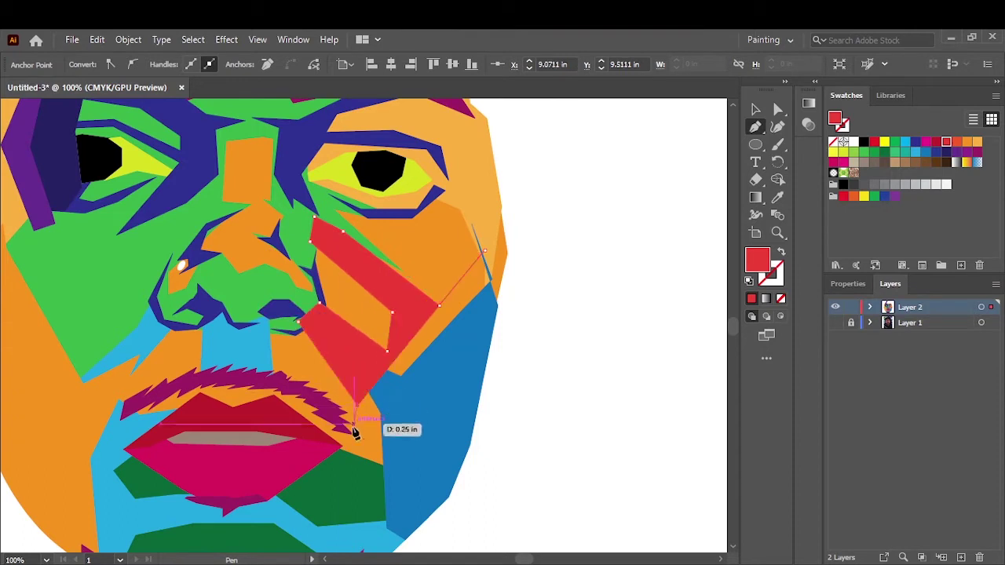
{"action": "left_click", "coordinate": [347, 411]}
{"action": "left_click", "coordinate": [282, 385]}
{"action": "left_click", "coordinate": [274, 430]}
{"action": "left_click", "coordinate": [405, 512]}
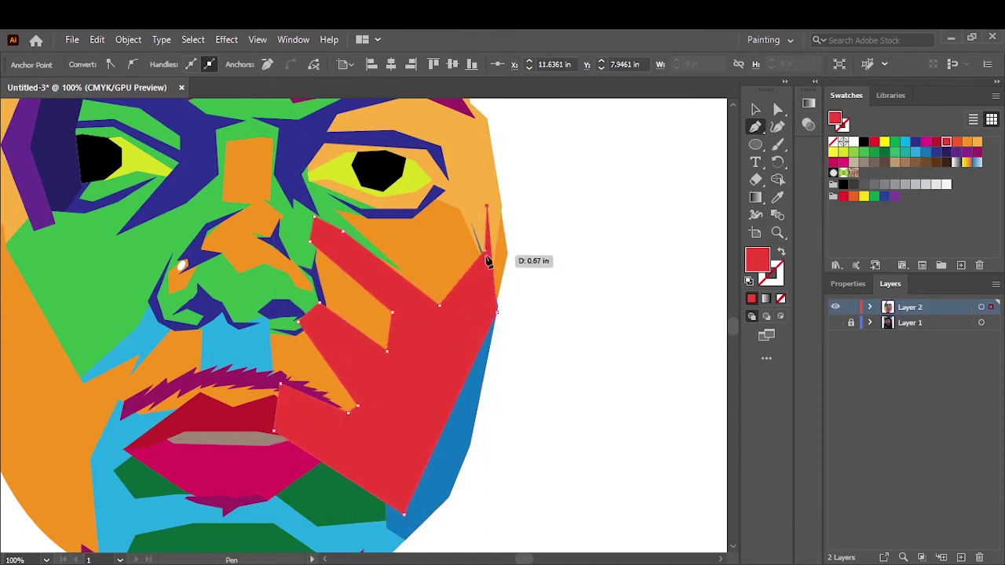
{"action": "right_click", "coordinate": [449, 242]}
Step: Select the red cheek shape and then the orange nose shape
{"action": "key", "text": "Escape"}
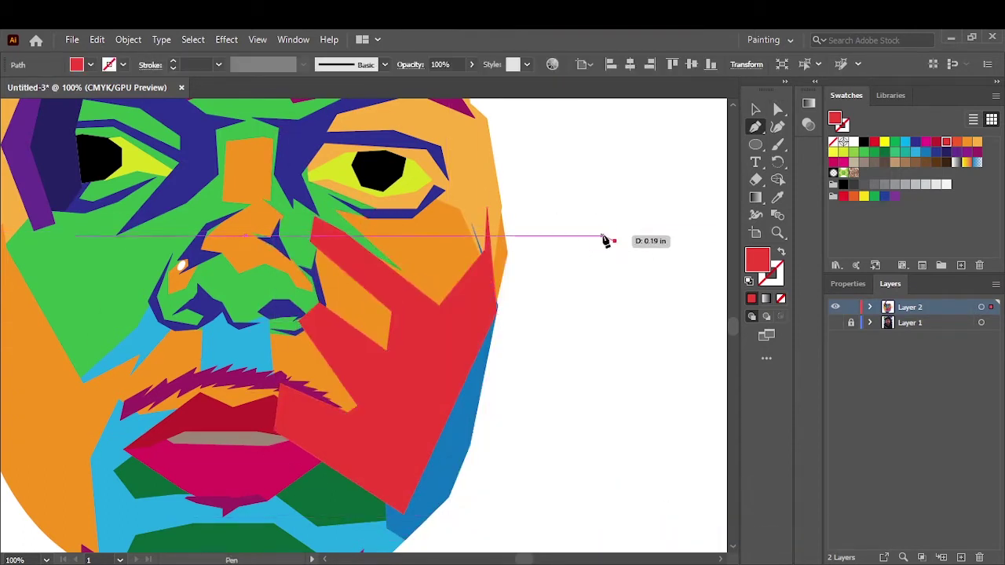
{"action": "key", "text": "v"}
{"action": "scroll", "coordinate": [580, 305], "scroll_direction": "up", "scroll_amount": 2}
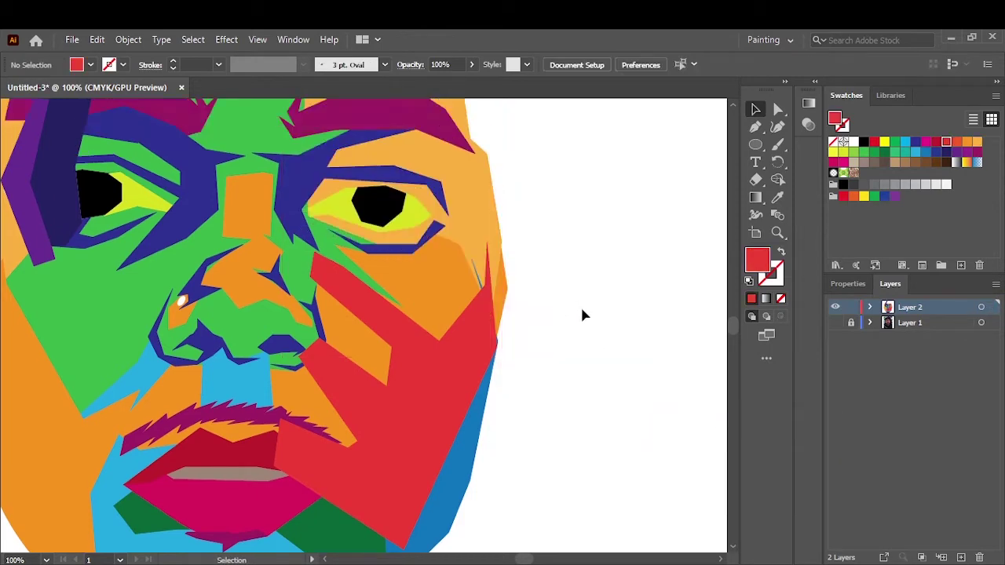
{"action": "left_click", "coordinate": [435, 396]}
{"action": "left_click", "coordinate": [455, 284]}
Step: Bring the nose, brow and two neighbouring face shapes to the front
{"action": "right_click", "coordinate": [336, 245]}
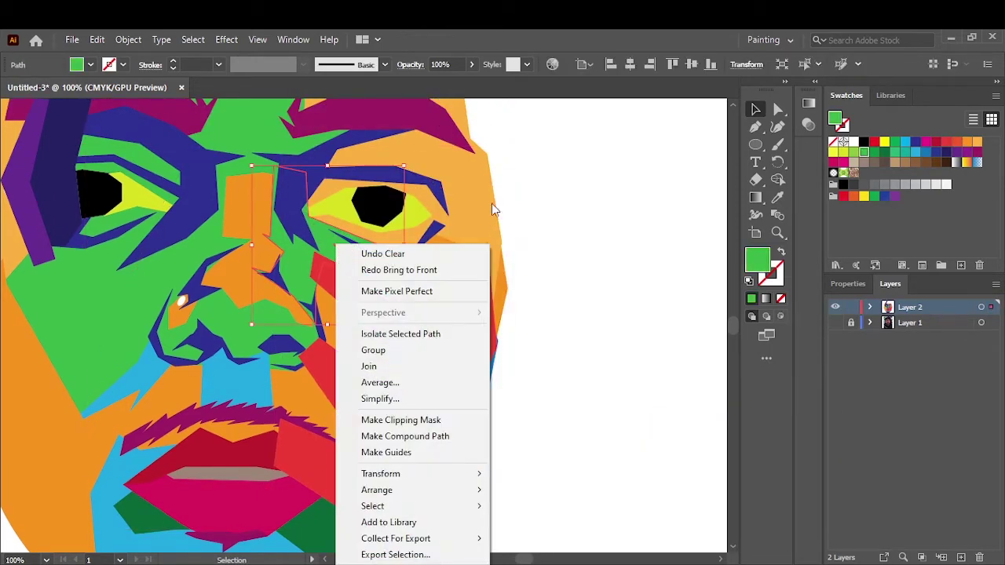
{"action": "left_click", "coordinate": [538, 490]}
{"action": "right_click", "coordinate": [388, 173]}
{"action": "left_click", "coordinate": [578, 417]}
{"action": "right_click", "coordinate": [408, 135]}
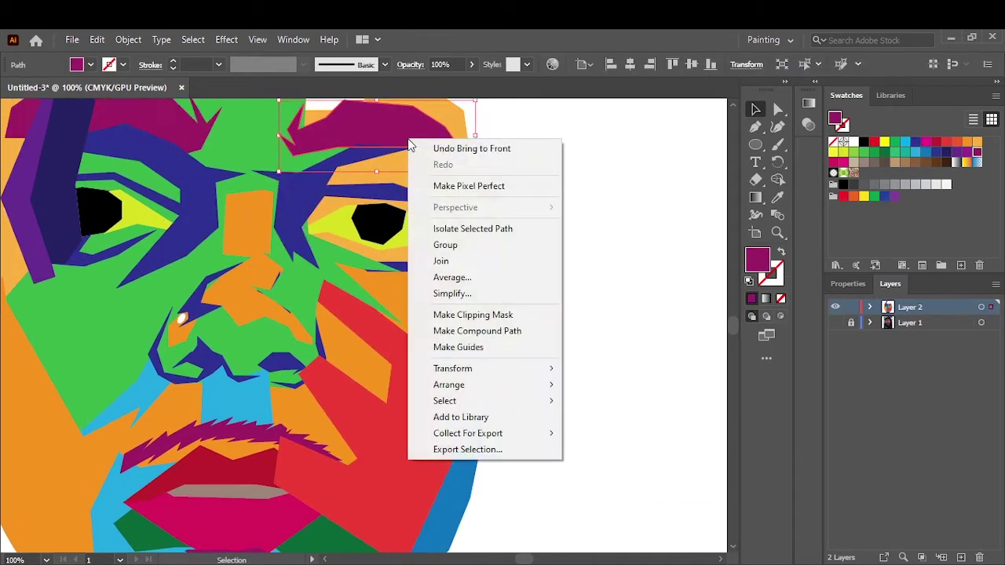
{"action": "left_click", "coordinate": [560, 292]}
{"action": "right_click", "coordinate": [424, 242]}
{"action": "left_click", "coordinate": [651, 507]}
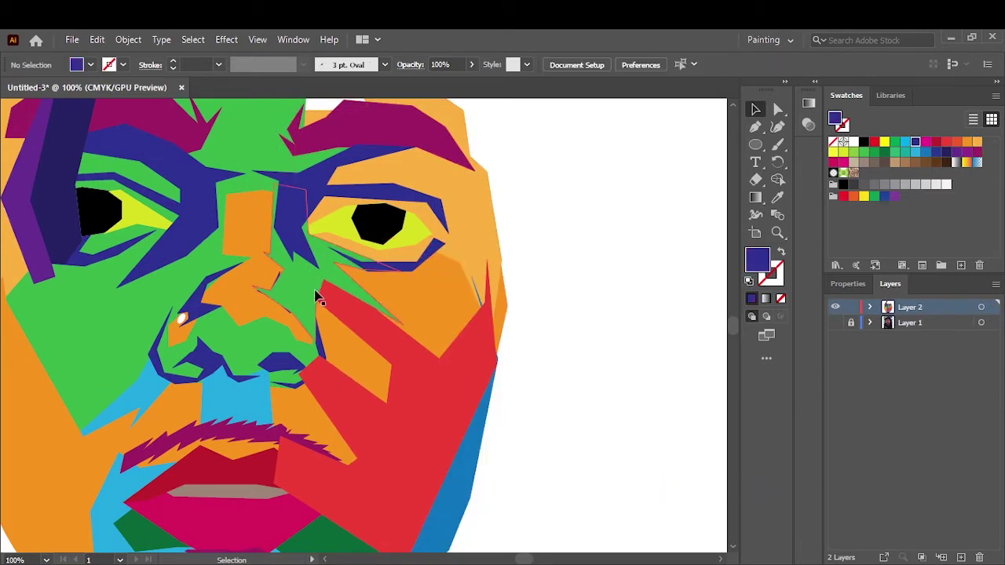
Step: Re-layer the small shape beside the nose
{"action": "right_click", "coordinate": [324, 357]}
{"action": "left_click", "coordinate": [384, 296]}
{"action": "right_click", "coordinate": [275, 243]}
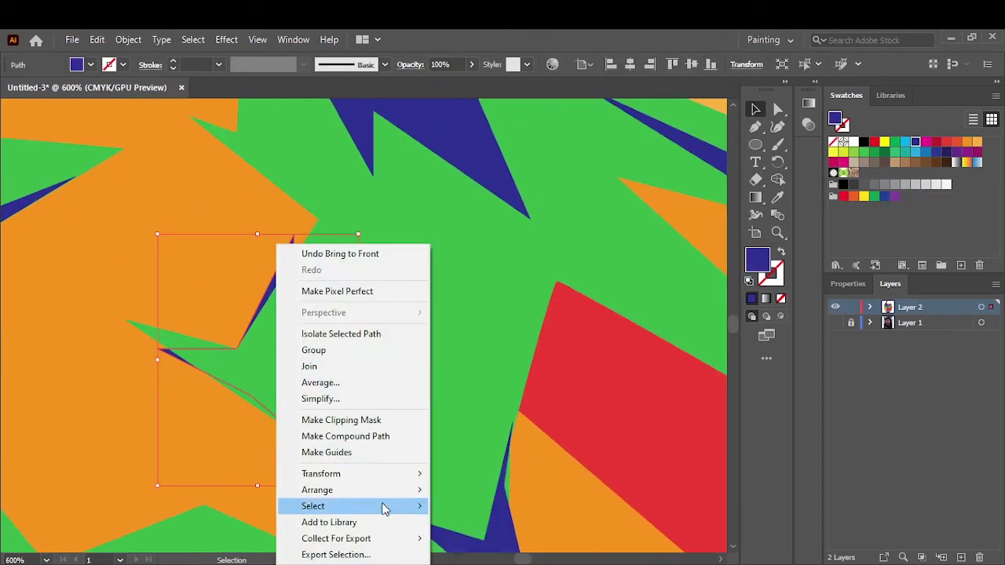
{"action": "left_click", "coordinate": [306, 280]}
{"action": "right_click", "coordinate": [306, 246]}
{"action": "left_click", "coordinate": [478, 486]}
Step: Restack the green shape and bring the blue nostril shape to the front
{"action": "scroll", "coordinate": [493, 470], "scroll_direction": "up", "scroll_amount": 5}
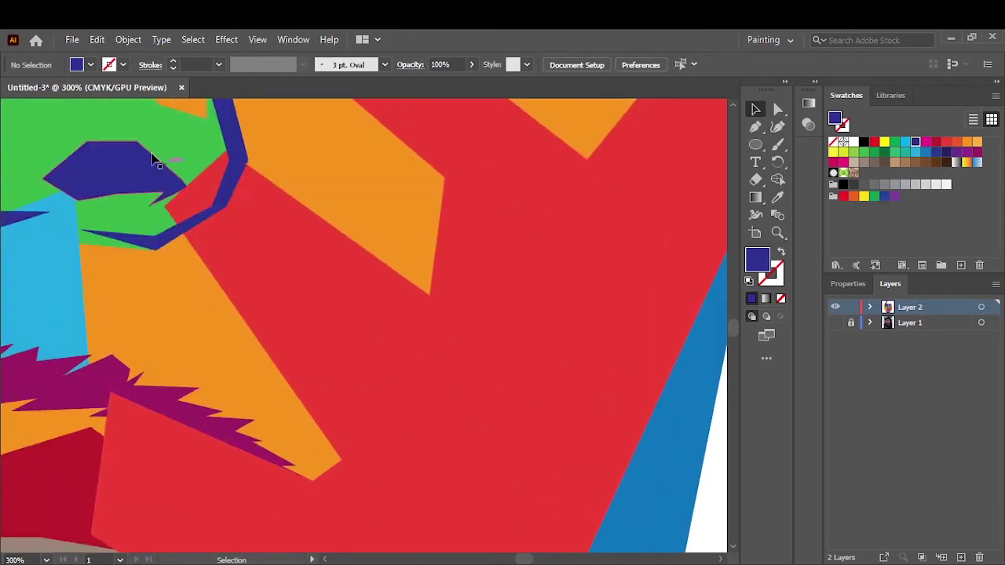
{"action": "right_click", "coordinate": [163, 141]}
{"action": "left_click", "coordinate": [361, 396]}
{"action": "scroll", "coordinate": [361, 401], "scroll_direction": "down", "scroll_amount": 2}
{"action": "key", "text": "ctrl+z"}
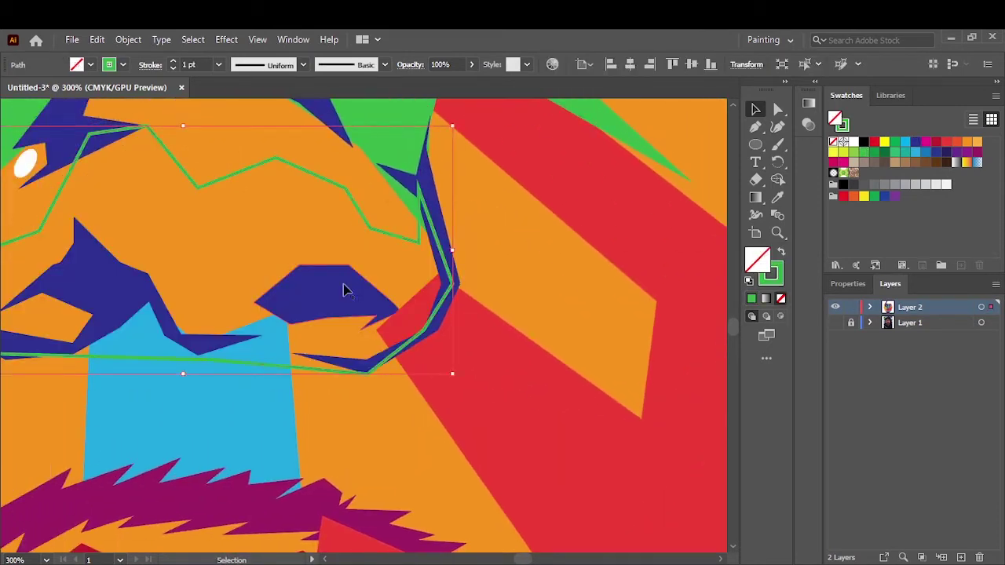
{"action": "right_click", "coordinate": [343, 288]}
{"action": "left_click", "coordinate": [538, 489]}
{"action": "key", "text": "ctrl+shift+z"}
{"action": "scroll", "coordinate": [222, 337], "scroll_direction": "down", "scroll_amount": 2}
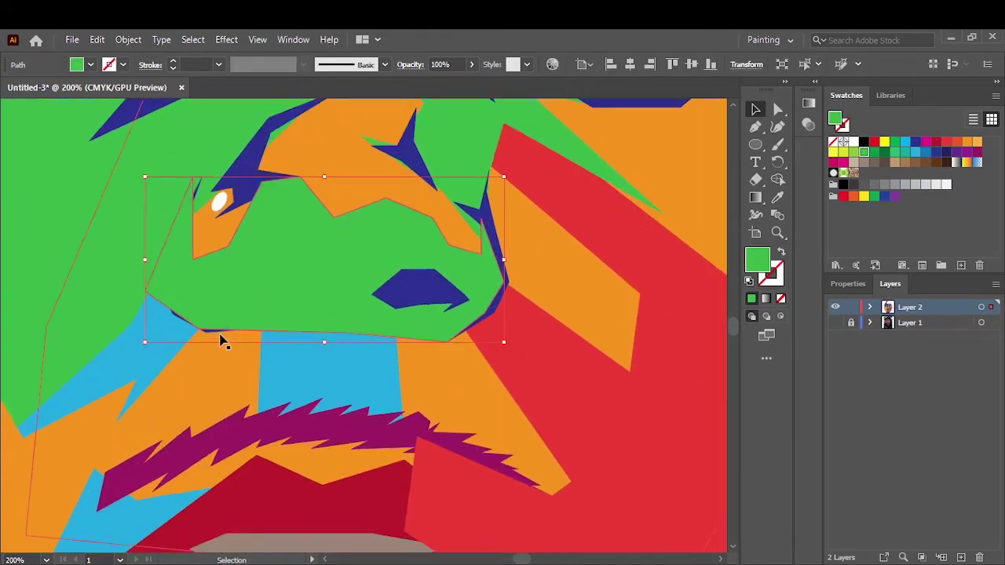
{"action": "right_click", "coordinate": [236, 337]}
{"action": "left_click", "coordinate": [408, 498]}
{"action": "scroll", "coordinate": [227, 395], "scroll_direction": "up", "scroll_amount": 3}
{"action": "scroll", "coordinate": [228, 395], "scroll_direction": "down", "scroll_amount": 2}
Step: Restack the dark-blue shape under the nose and view the whole face
{"action": "left_click", "coordinate": [219, 226]}
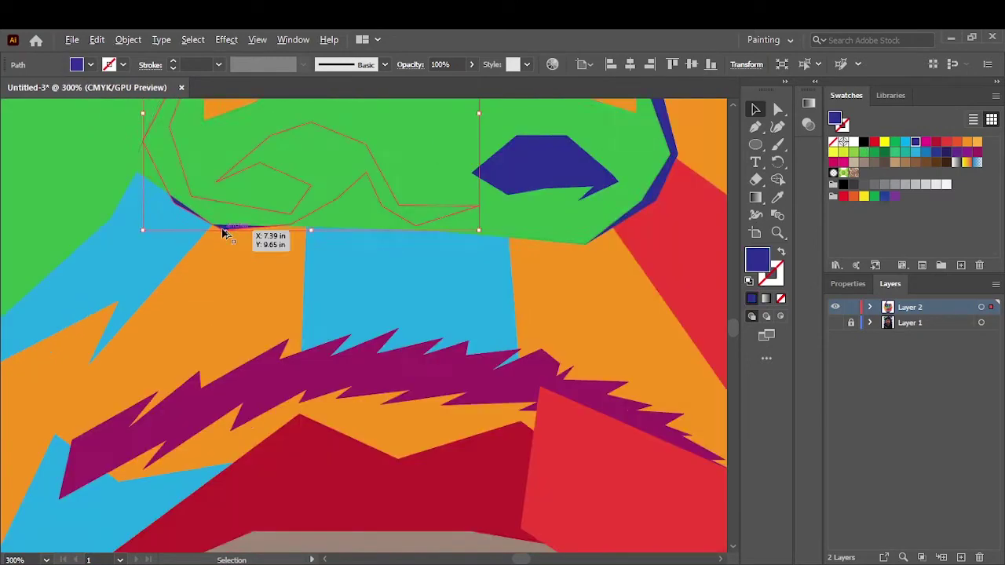
{"action": "right_click", "coordinate": [311, 162]}
{"action": "left_click", "coordinate": [529, 426]}
{"action": "scroll", "coordinate": [529, 426], "scroll_direction": "up", "scroll_amount": 2}
{"action": "key", "text": "ctrl+0"}
{"action": "left_click", "coordinate": [528, 415]}
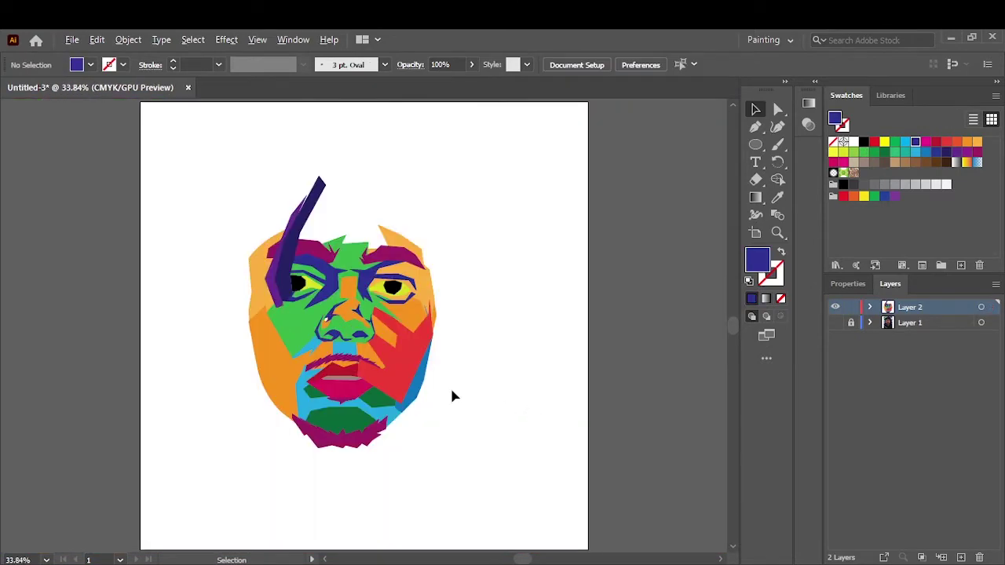
{"action": "scroll", "coordinate": [393, 321], "scroll_direction": "up", "scroll_amount": 5}
{"action": "scroll", "coordinate": [341, 317], "scroll_direction": "down", "scroll_amount": 1}
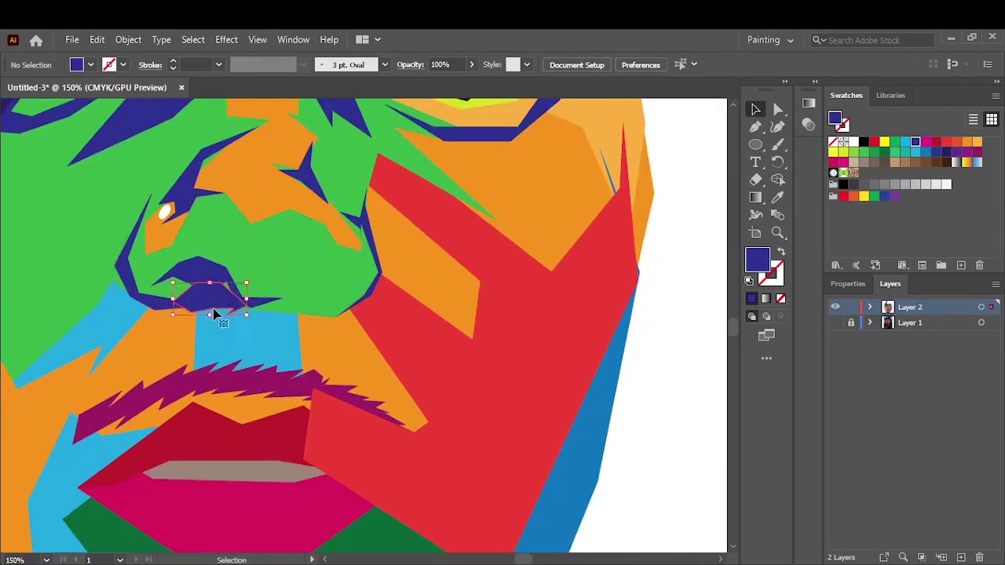
Step: Swap the large green face shape's fill and stroke and bring it to the front
{"action": "left_click", "coordinate": [117, 265]}
{"action": "scroll", "coordinate": [392, 274], "scroll_direction": "up", "scroll_amount": 3}
{"action": "scroll", "coordinate": [451, 213], "scroll_direction": "up", "scroll_amount": 1}
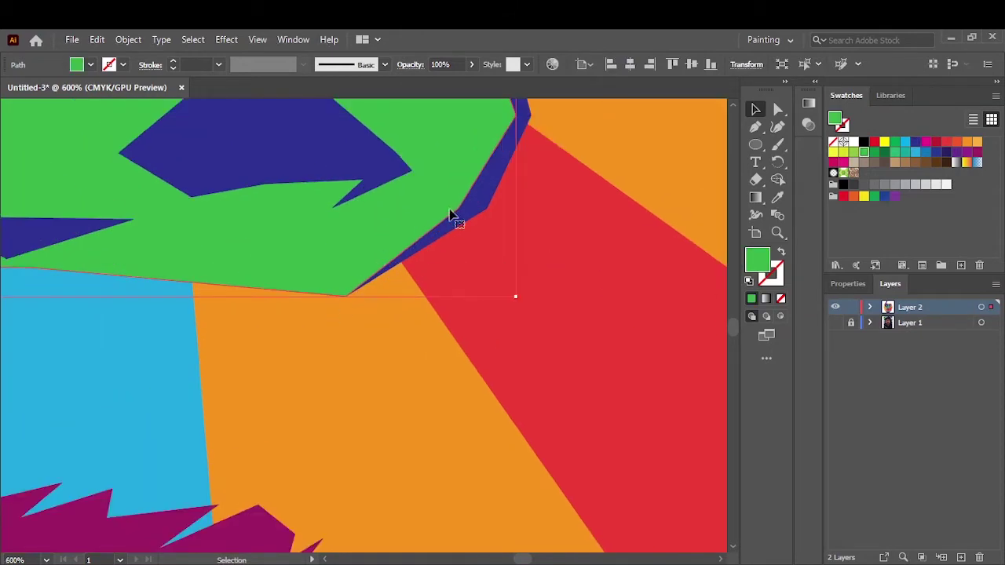
{"action": "left_click", "coordinate": [782, 251]}
{"action": "right_click", "coordinate": [337, 275]}
{"action": "left_click", "coordinate": [557, 487]}
{"action": "left_click", "coordinate": [781, 252]}
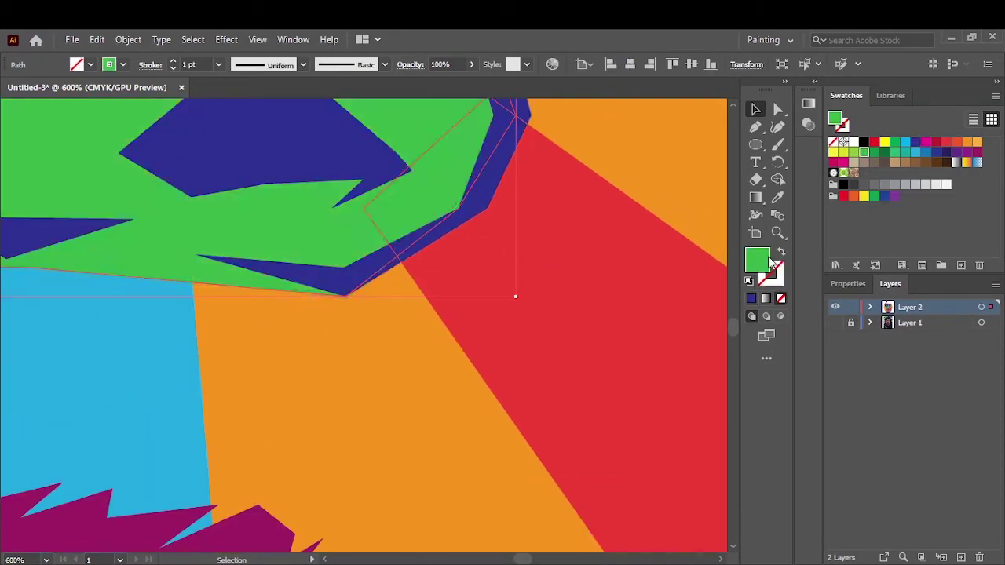
{"action": "scroll", "coordinate": [564, 397], "scroll_direction": "down", "scroll_amount": 5}
{"action": "scroll", "coordinate": [542, 480], "scroll_direction": "down", "scroll_amount": 2}
{"action": "scroll", "coordinate": [539, 354], "scroll_direction": "up", "scroll_amount": 4}
Step: Bring the blue cheek shape and the green shape to the front
{"action": "right_click", "coordinate": [603, 440]}
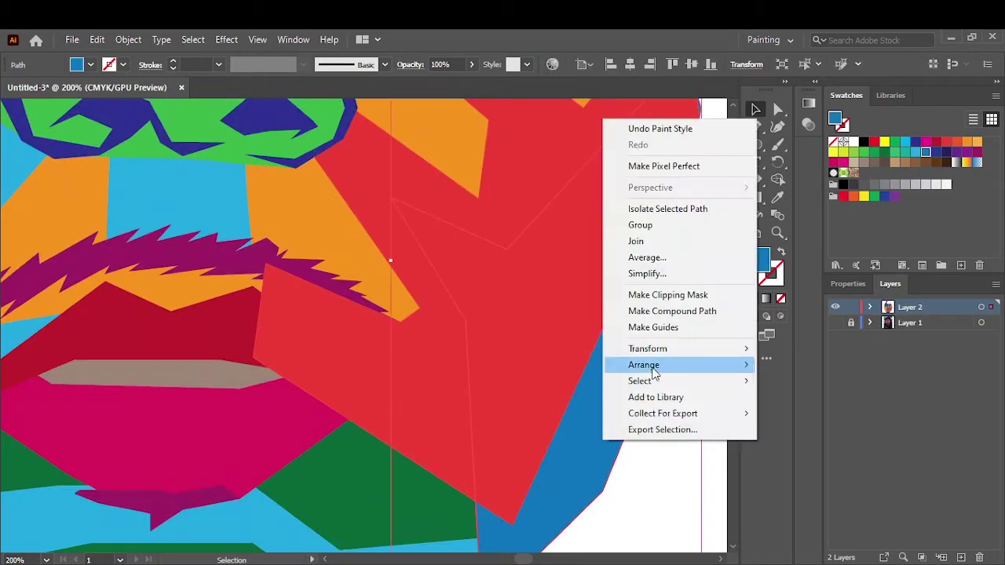
{"action": "left_click", "coordinate": [785, 364]}
{"action": "left_click", "coordinate": [643, 502]}
{"action": "scroll", "coordinate": [392, 439], "scroll_direction": "down", "scroll_amount": 2}
{"action": "right_click", "coordinate": [314, 439]}
{"action": "left_click", "coordinate": [518, 357]}
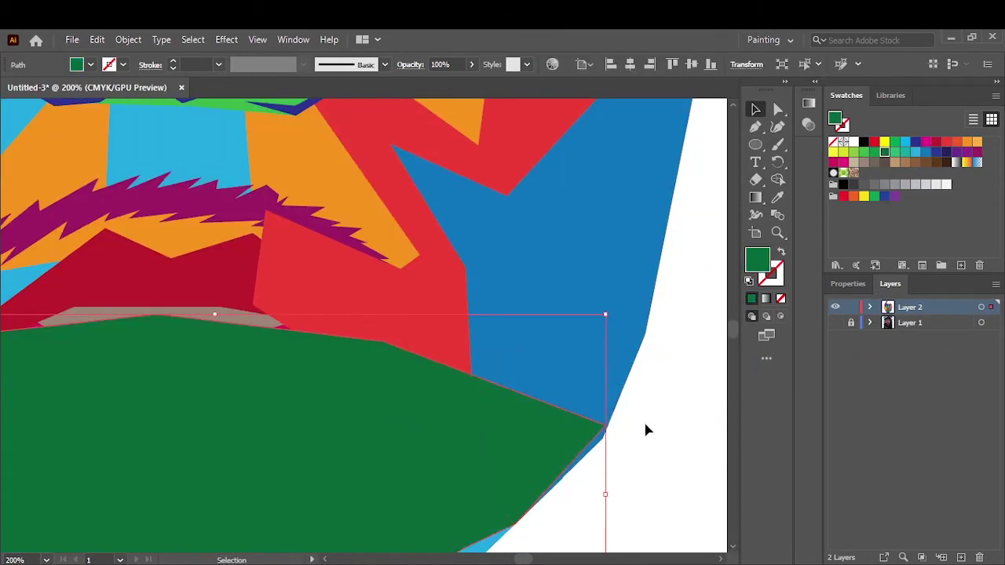
{"action": "scroll", "coordinate": [646, 429], "scroll_direction": "down", "scroll_amount": 2}
{"action": "scroll", "coordinate": [645, 428], "scroll_direction": "down", "scroll_amount": 4}
{"action": "scroll", "coordinate": [599, 438], "scroll_direction": "up", "scroll_amount": 2}
Step: Bring the upper lip, lower lip and moustache to the front, then fit the artboard
{"action": "right_click", "coordinate": [442, 323]}
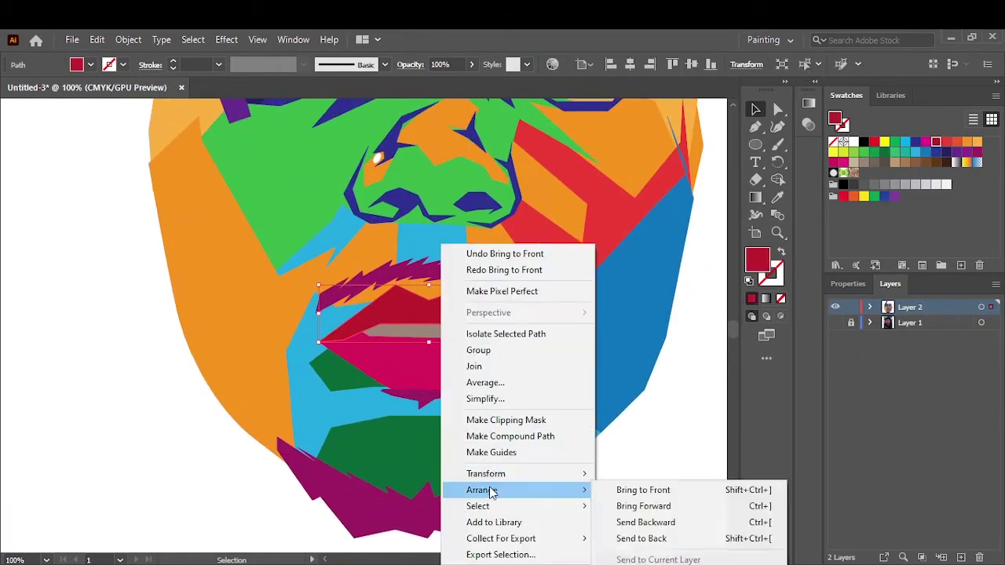
{"action": "left_click", "coordinate": [642, 490]}
{"action": "left_click", "coordinate": [460, 366]}
{"action": "right_click", "coordinate": [460, 366]}
{"action": "left_click", "coordinate": [706, 285]}
{"action": "right_click", "coordinate": [461, 246]}
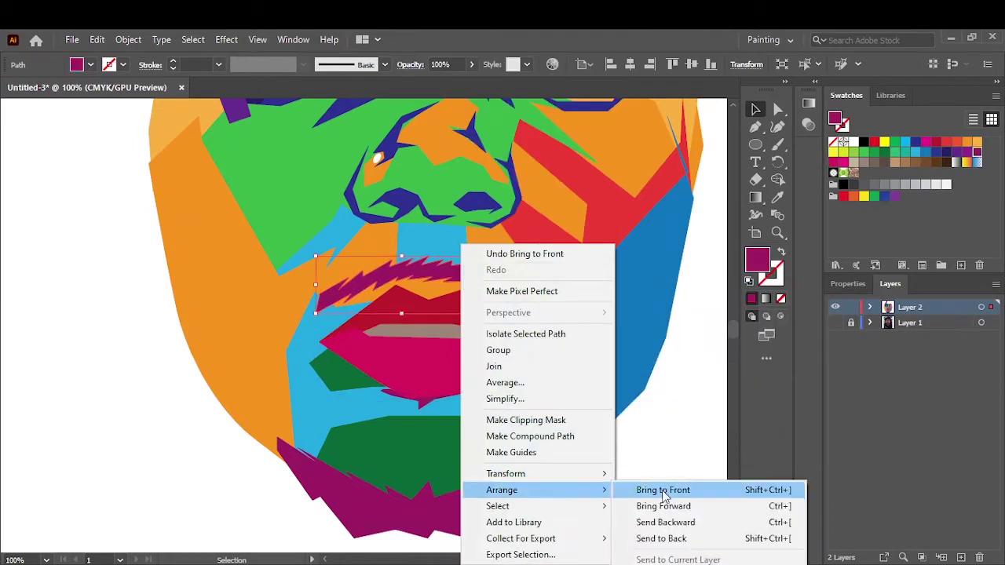
{"action": "left_click", "coordinate": [662, 490]}
{"action": "right_click", "coordinate": [507, 246]}
{"action": "left_click", "coordinate": [662, 489]}
{"action": "left_click", "coordinate": [682, 416]}
{"action": "key", "text": "ctrl+0"}
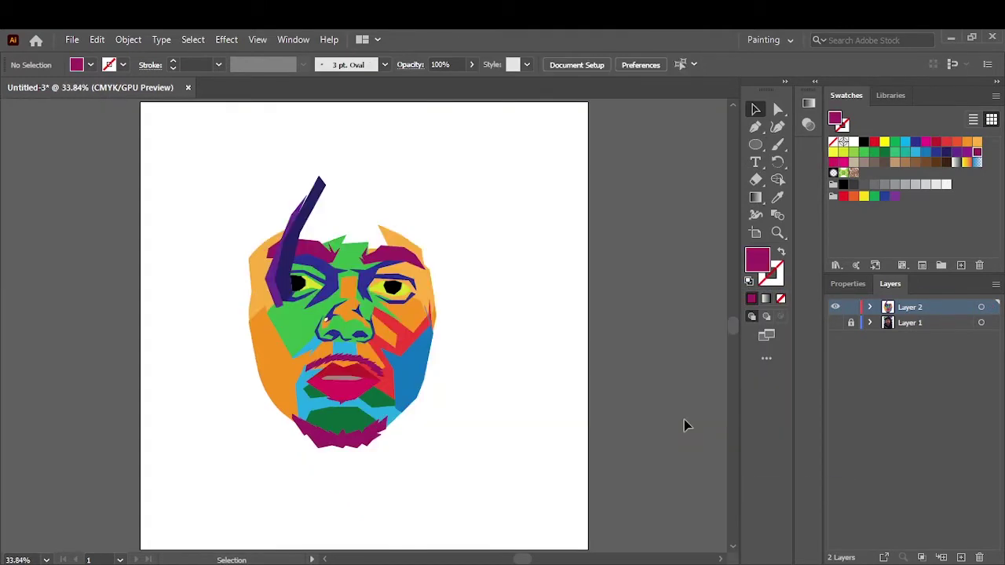
Step: Show the reference photo layer beneath the face artwork
{"action": "left_click", "coordinate": [834, 323]}
{"action": "left_click", "coordinate": [835, 306]}
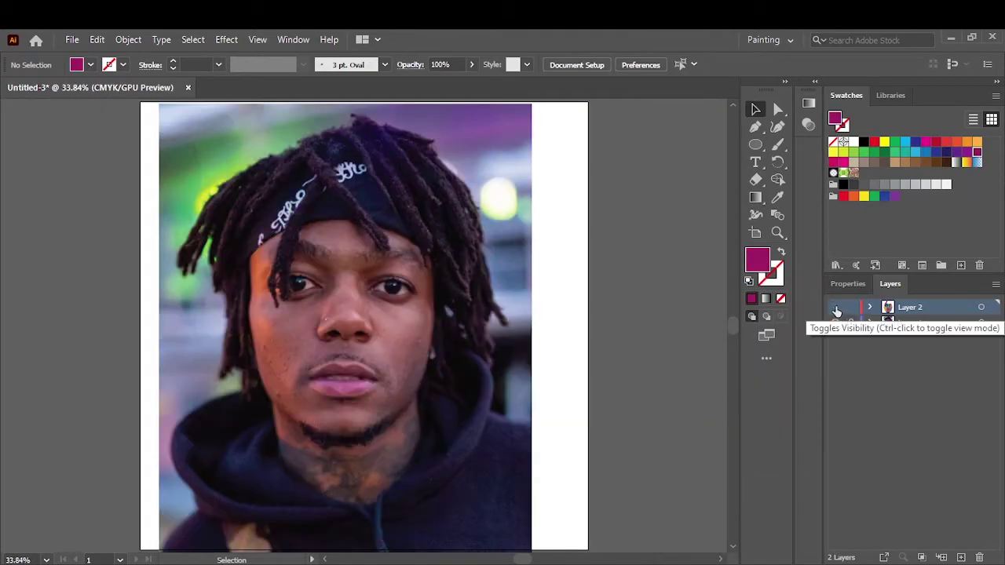
{"action": "left_click", "coordinate": [834, 323]}
{"action": "left_click", "coordinate": [834, 307]}
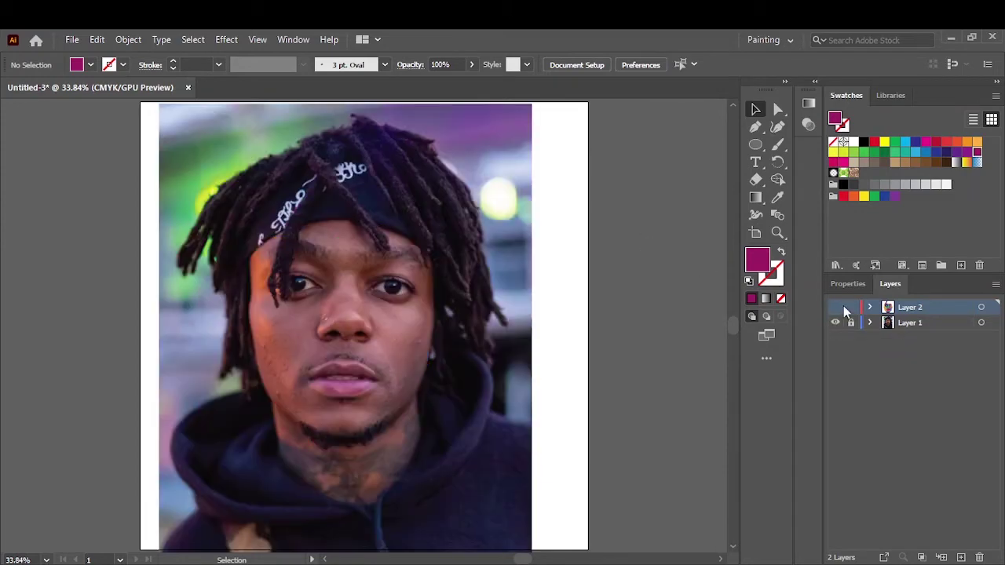
{"action": "scroll", "coordinate": [339, 244], "scroll_direction": "up", "scroll_amount": 5}
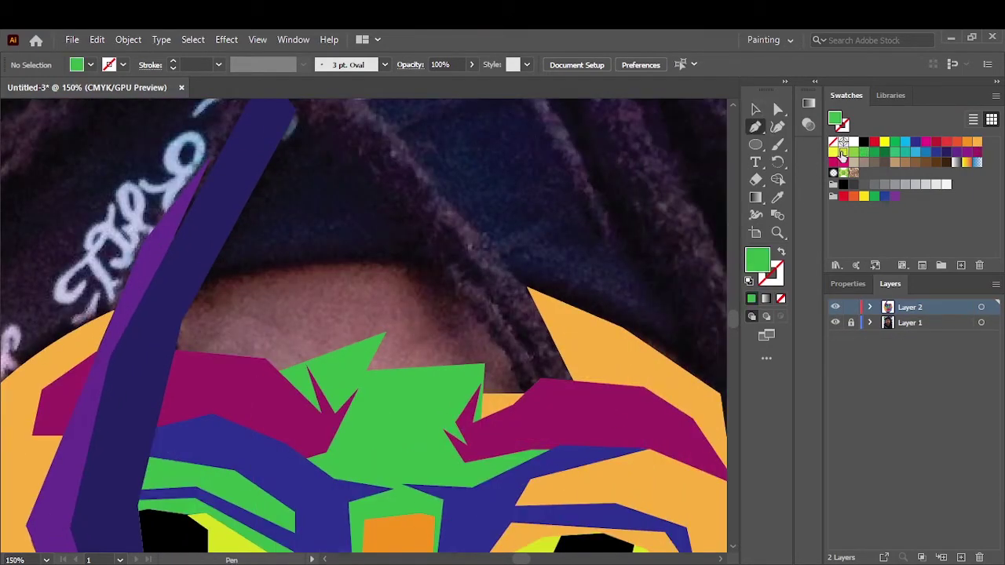
Step: Draw a dark green forehead polygon and send it behind the eyebrows
{"action": "left_click", "coordinate": [210, 271]}
{"action": "left_click", "coordinate": [159, 361]}
{"action": "left_click", "coordinate": [534, 272]}
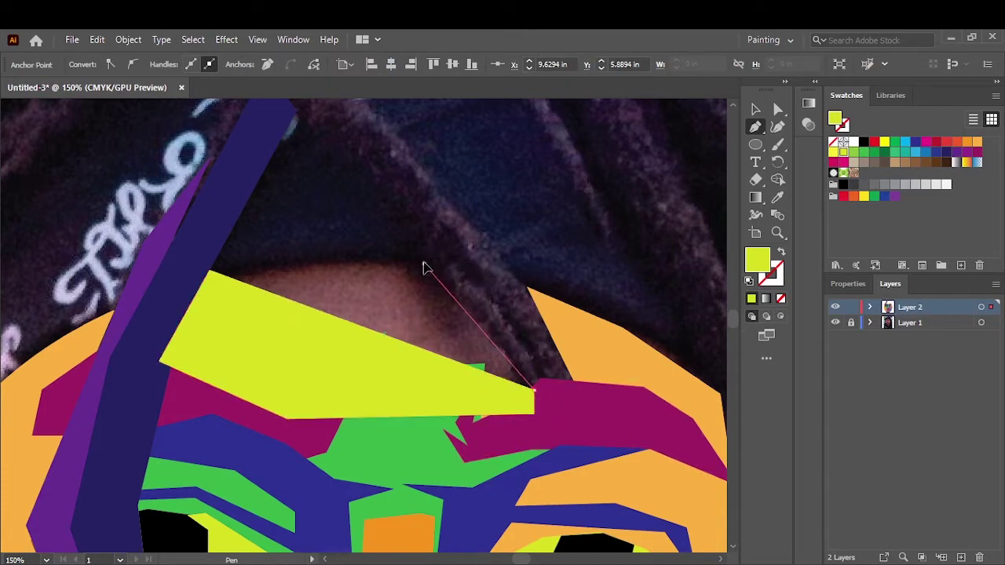
{"action": "left_click", "coordinate": [210, 272]}
{"action": "right_click", "coordinate": [369, 246]}
{"action": "left_click", "coordinate": [561, 520]}
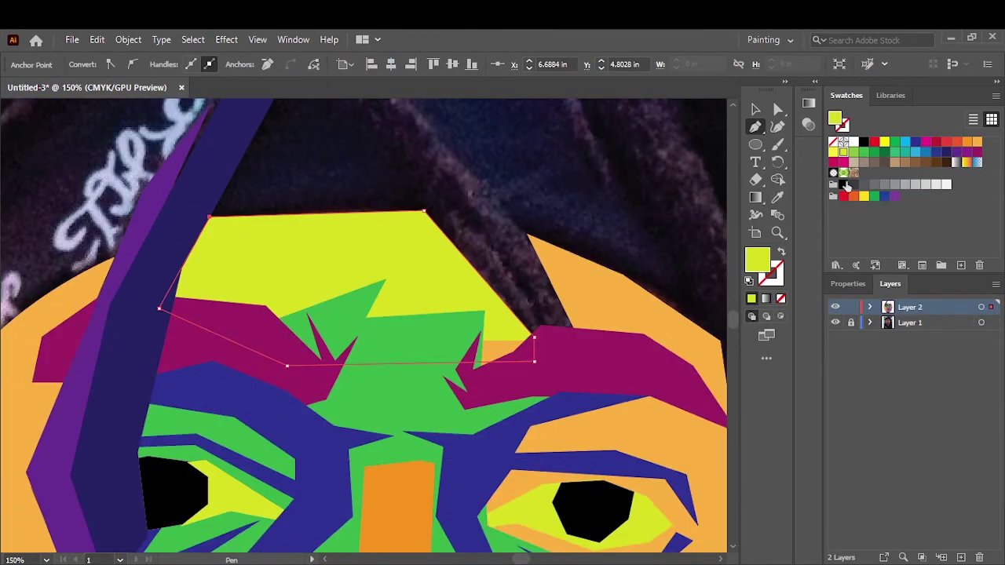
{"action": "left_click", "coordinate": [884, 152]}
{"action": "left_click", "coordinate": [687, 251], "text": "ctrl"}
{"action": "key", "text": "v"}
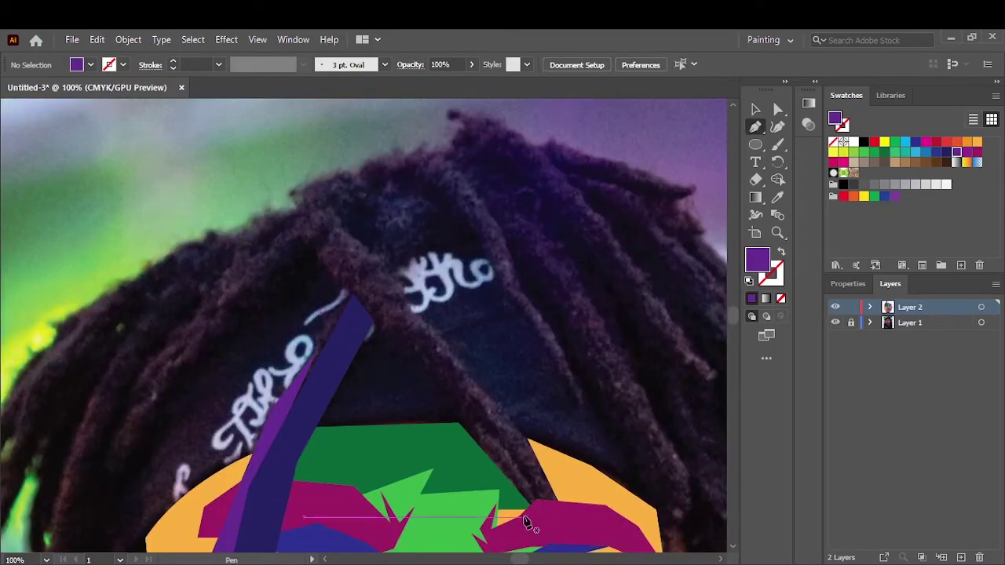
Step: Draw a purple strand polygon up the right dreadlock over the headband
{"action": "left_click_drag", "start_coordinate": [526, 523], "coordinate": [551, 508]}
{"action": "left_click", "coordinate": [374, 322]}
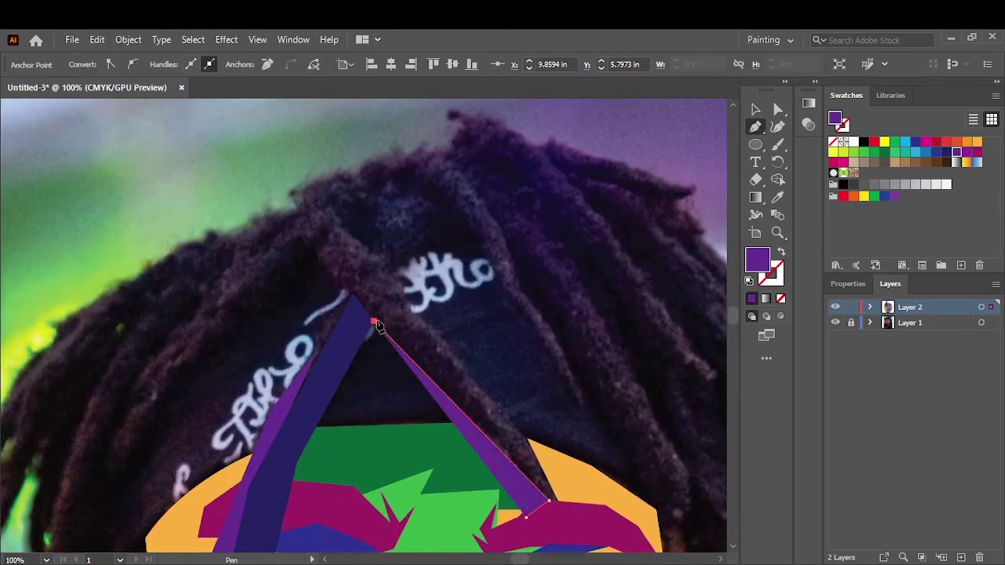
{"action": "key", "text": "shift+x"}
{"action": "scroll", "coordinate": [538, 404], "scroll_direction": "up", "scroll_amount": 1}
{"action": "scroll", "coordinate": [492, 459], "scroll_direction": "down", "scroll_amount": 1}
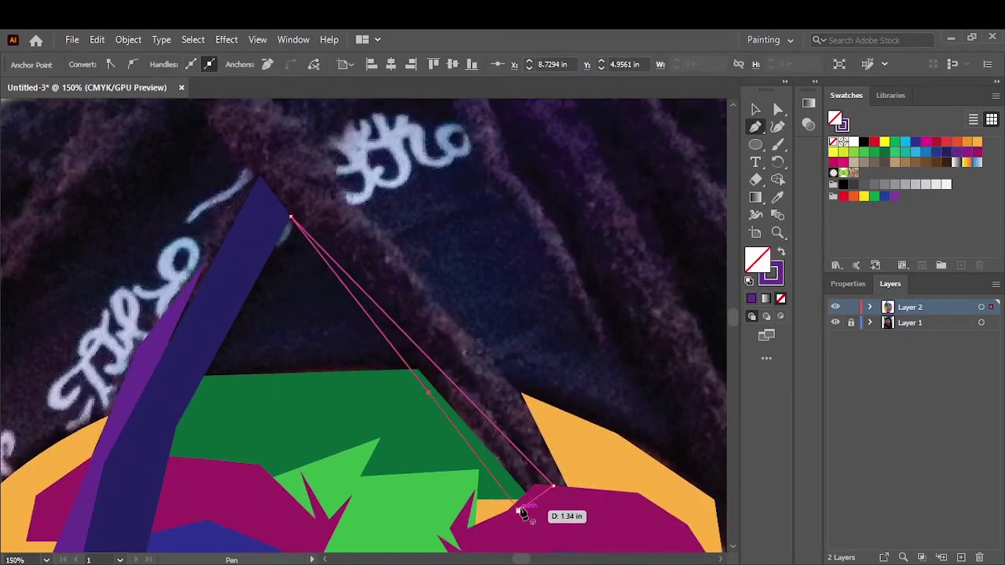
{"action": "key", "text": "shift+x"}
{"action": "key", "text": "shift+x"}
{"action": "key", "text": "shift+x"}
{"action": "key", "text": "ctrl+z"}
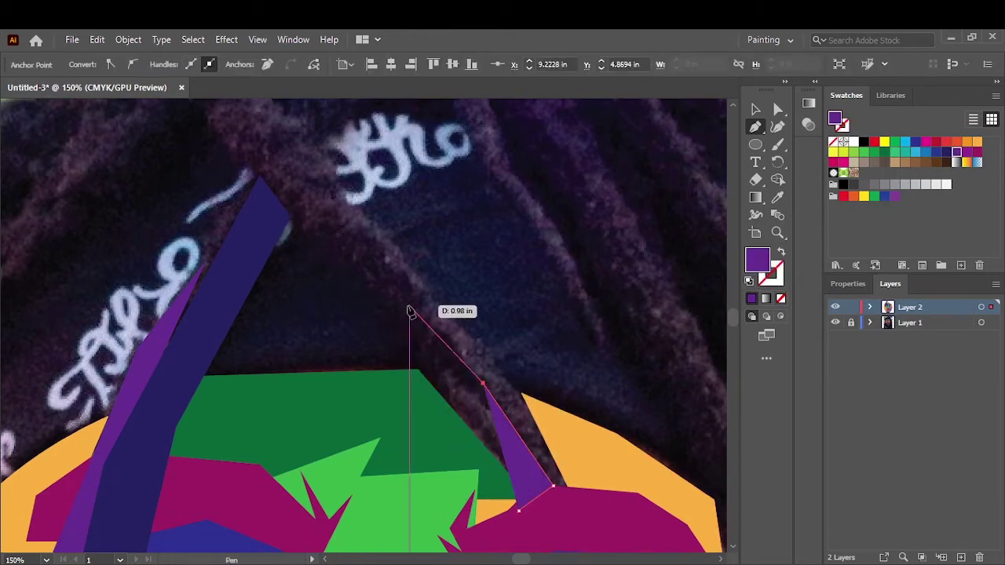
{"action": "left_click", "coordinate": [408, 310]}
{"action": "left_click", "coordinate": [290, 217]}
{"action": "left_click", "coordinate": [383, 311]}
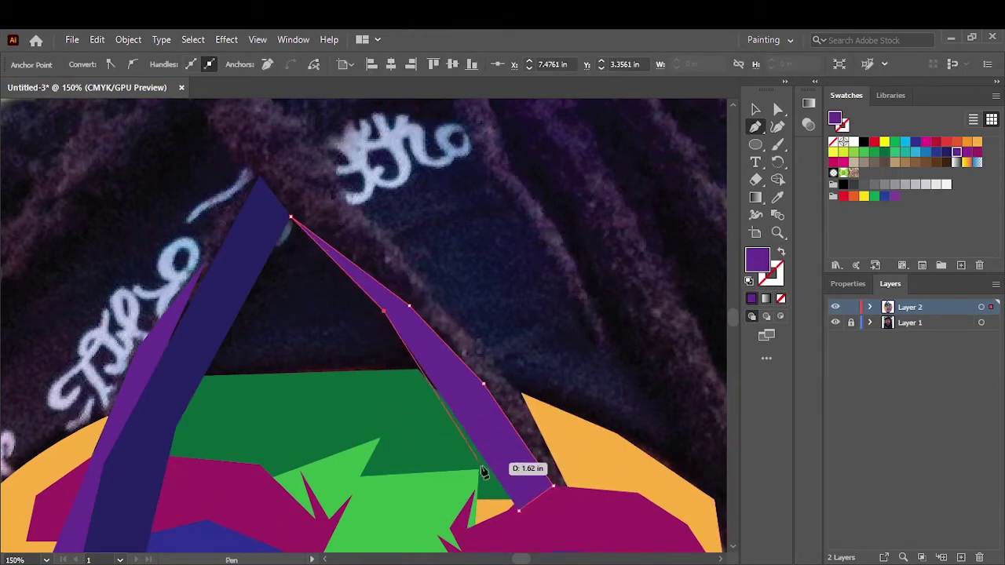
{"action": "left_click", "coordinate": [518, 514]}
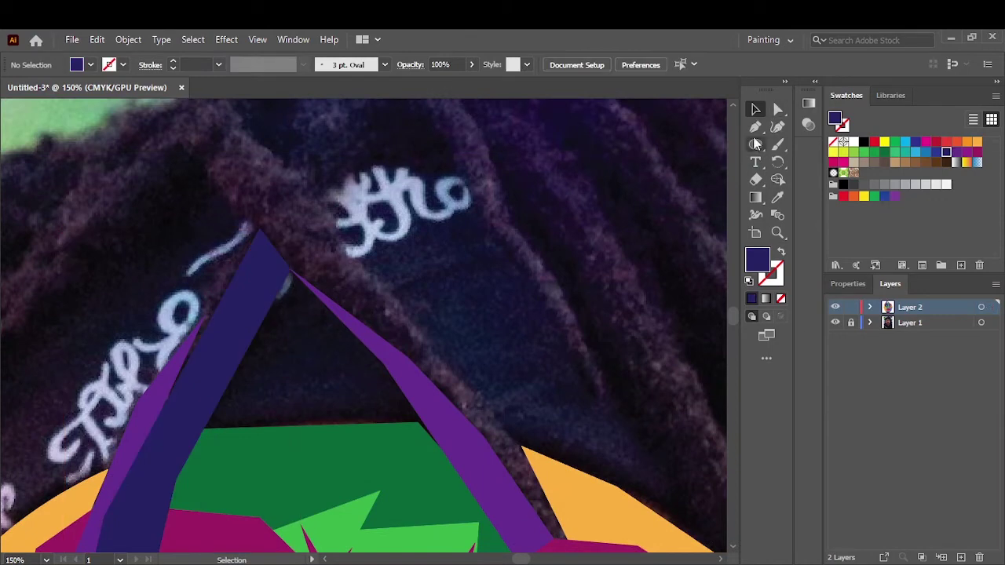
Step: Draw a dark-blue strand along the purple edge, crossing it over the bandana
{"action": "left_click", "coordinate": [528, 415]}
{"action": "scroll", "coordinate": [471, 228], "scroll_direction": "up", "scroll_amount": 2}
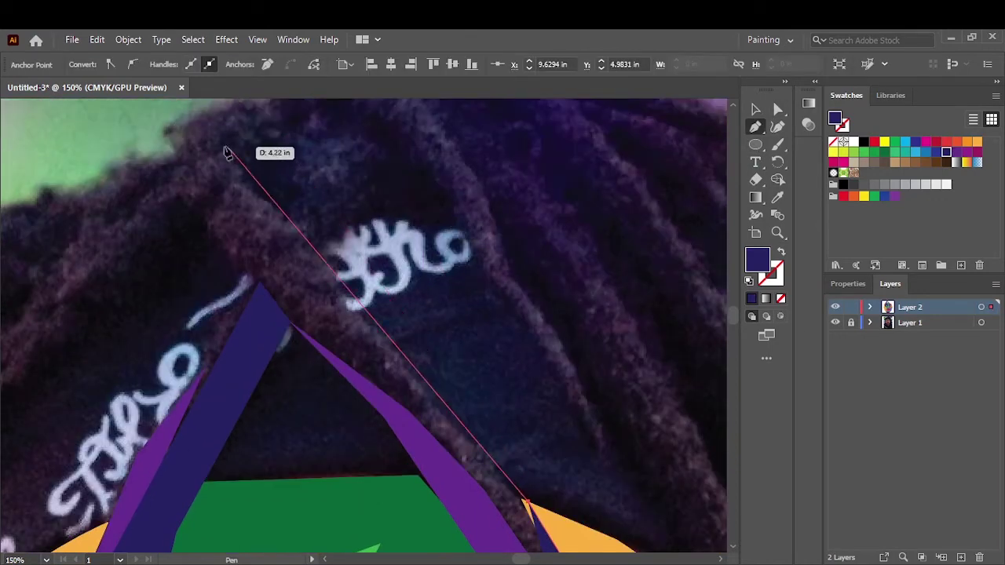
{"action": "left_click", "coordinate": [220, 146]}
{"action": "left_click", "coordinate": [168, 180]}
{"action": "left_click", "coordinate": [291, 314]}
{"action": "left_click", "coordinate": [377, 379]}
{"action": "scroll", "coordinate": [502, 471], "scroll_direction": "down", "scroll_amount": 2}
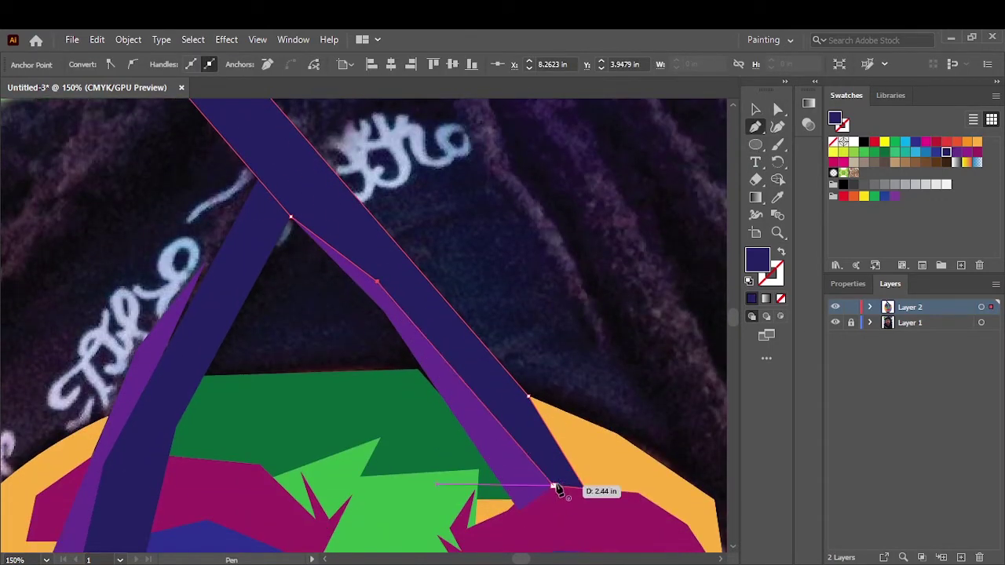
{"action": "left_click", "coordinate": [594, 212]}
{"action": "key", "text": "ctrl+0"}
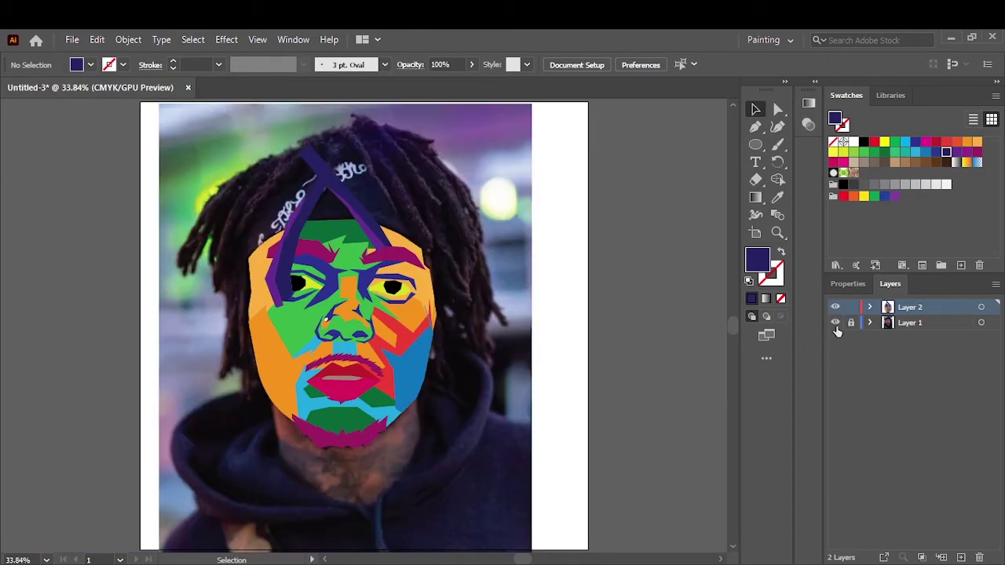
Step: Draw a thin purple strip along the dreadlock strand with the Pen tool
{"action": "scroll", "coordinate": [269, 288], "scroll_direction": "up", "scroll_amount": 3}
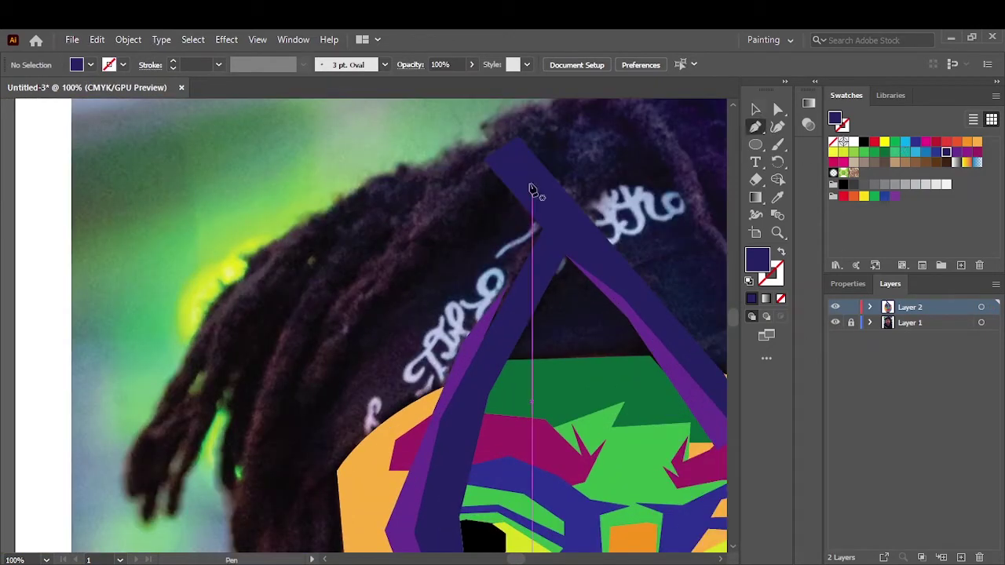
{"action": "scroll", "coordinate": [438, 310], "scroll_direction": "down", "scroll_amount": 2}
{"action": "key", "text": "p"}
{"action": "left_click", "coordinate": [457, 296]}
{"action": "scroll", "coordinate": [498, 280], "scroll_direction": "up", "scroll_amount": 2}
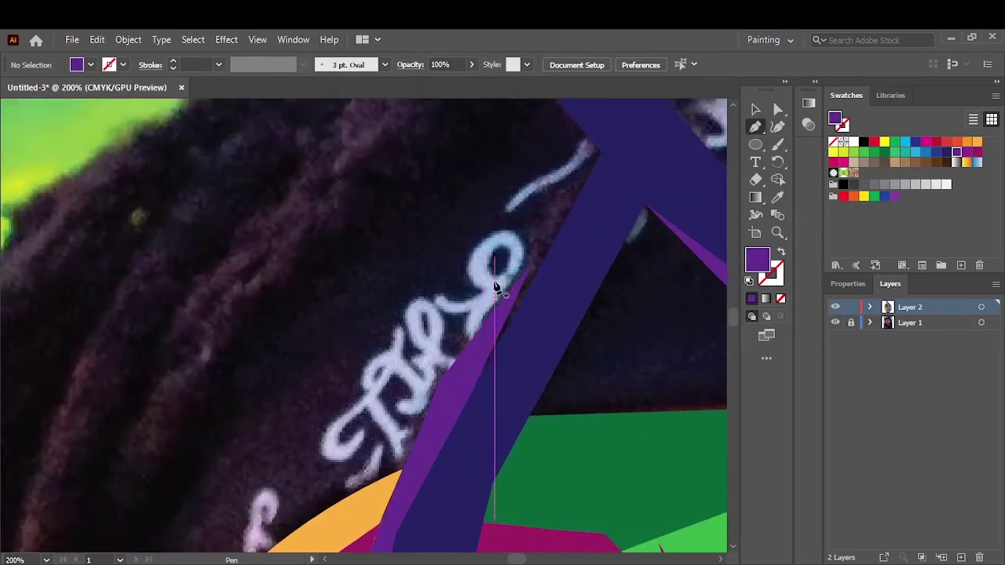
{"action": "left_click", "coordinate": [465, 453]}
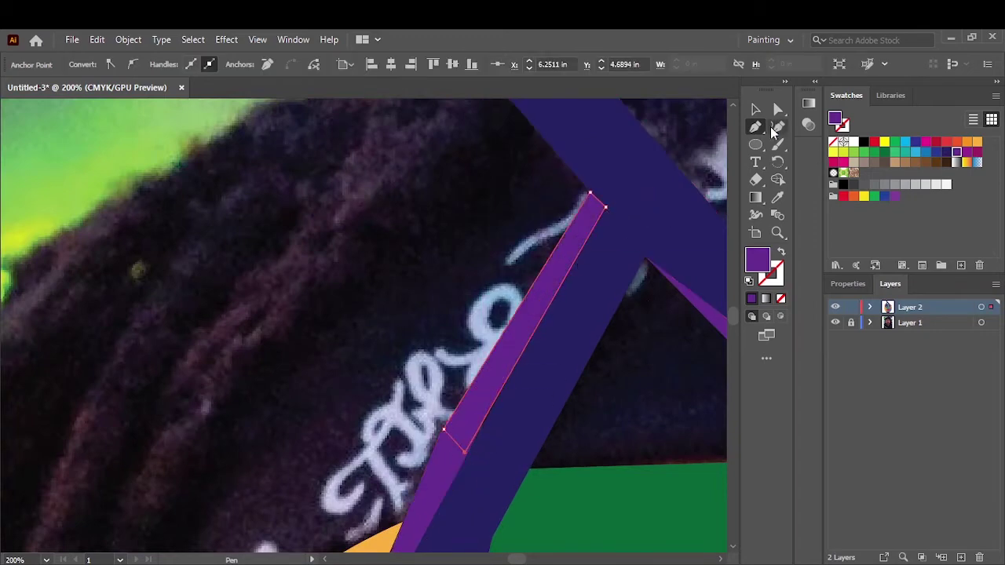
{"action": "key", "text": "v"}
{"action": "scroll", "coordinate": [441, 238], "scroll_direction": "down", "scroll_amount": 4}
{"action": "scroll", "coordinate": [440, 238], "scroll_direction": "up", "scroll_amount": 2}
{"action": "scroll", "coordinate": [446, 251], "scroll_direction": "down", "scroll_amount": 2}
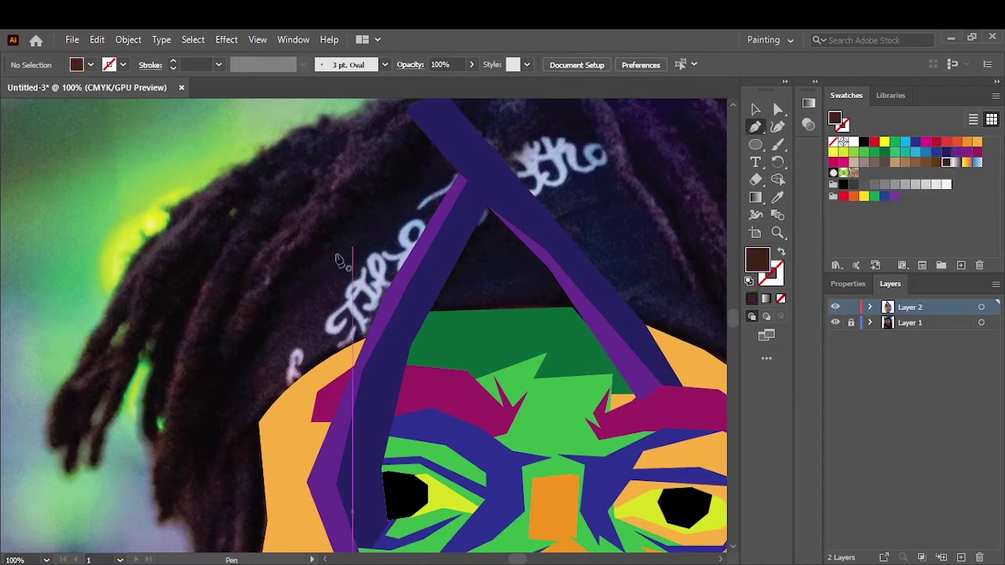
Step: Trace and close the hair outline over the head and down the dreadlocks' edge
{"action": "left_click", "coordinate": [222, 463]}
{"action": "left_click", "coordinate": [226, 384]}
{"action": "left_click", "coordinate": [291, 274]}
{"action": "left_click", "coordinate": [414, 171]}
{"action": "left_click", "coordinate": [632, 122]}
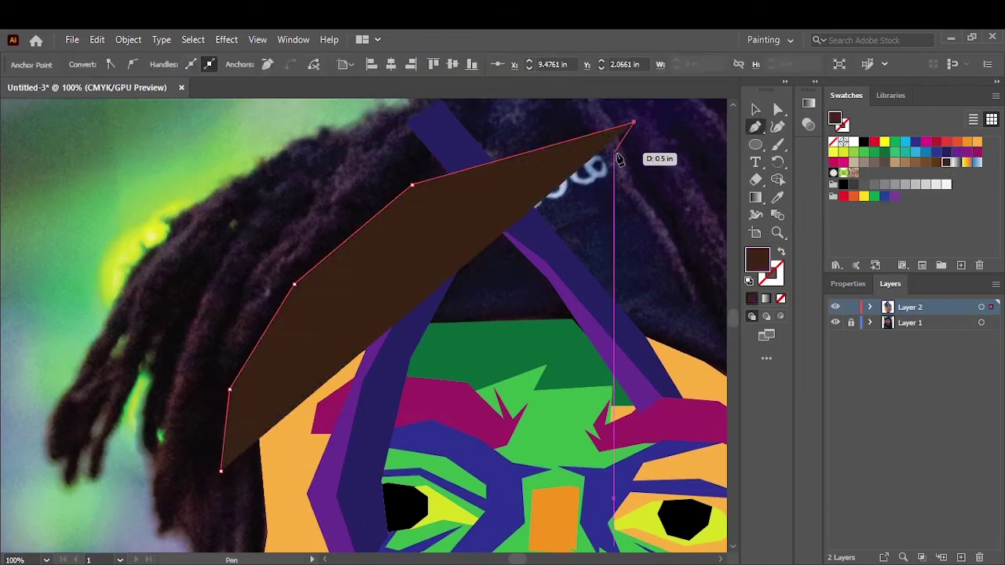
{"action": "scroll", "coordinate": [378, 233], "scroll_direction": "right", "scroll_amount": 5}
{"action": "key", "text": "ctrl+z"}
{"action": "left_click", "coordinate": [781, 252]}
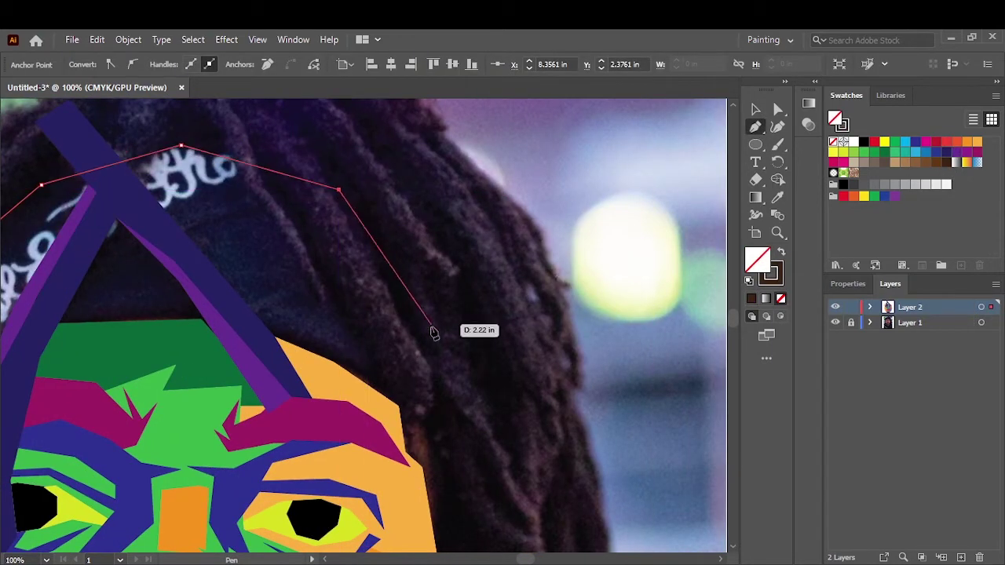
{"action": "left_click", "coordinate": [275, 338]}
{"action": "scroll", "coordinate": [275, 337], "scroll_direction": "left", "scroll_amount": 3}
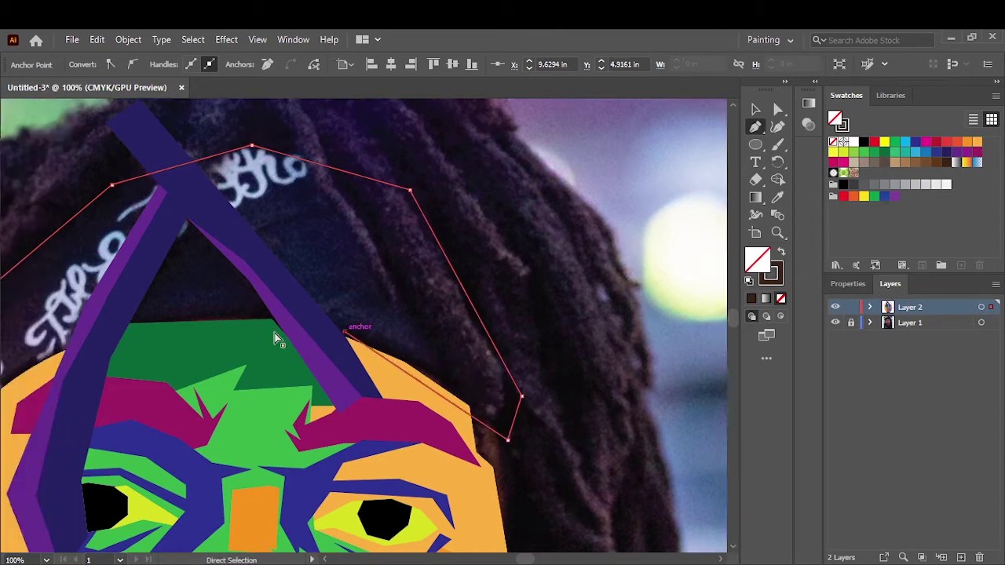
{"action": "left_click", "coordinate": [191, 334]}
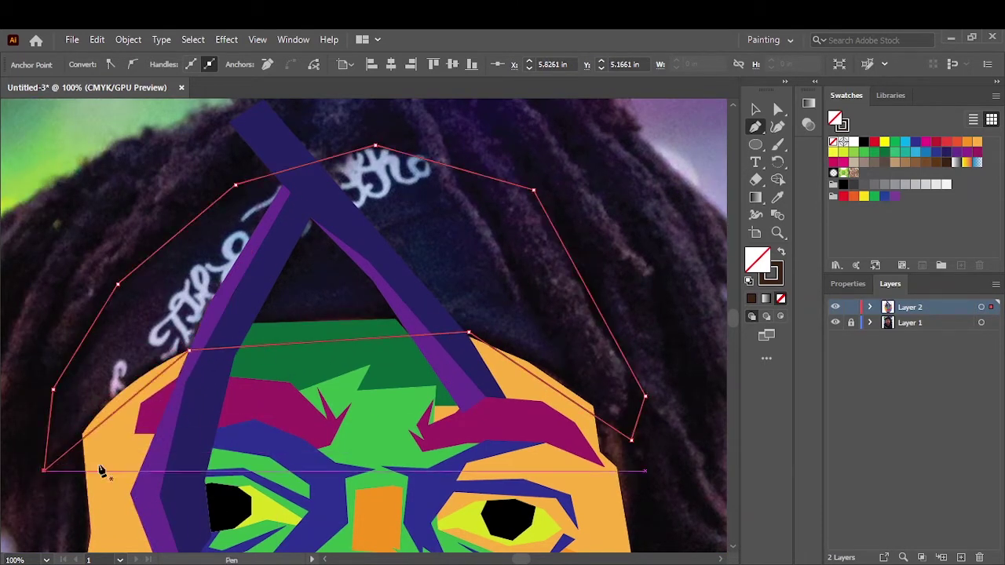
{"action": "left_click", "coordinate": [43, 471]}
Step: Fill the hair shape dark brown, send it behind the face, and preview without the photo
{"action": "left_click", "coordinate": [780, 252]}
{"action": "right_click", "coordinate": [505, 197]}
{"action": "left_click", "coordinate": [710, 491]}
{"action": "key", "text": "ctrl+0"}
{"action": "left_click", "coordinate": [696, 271]}
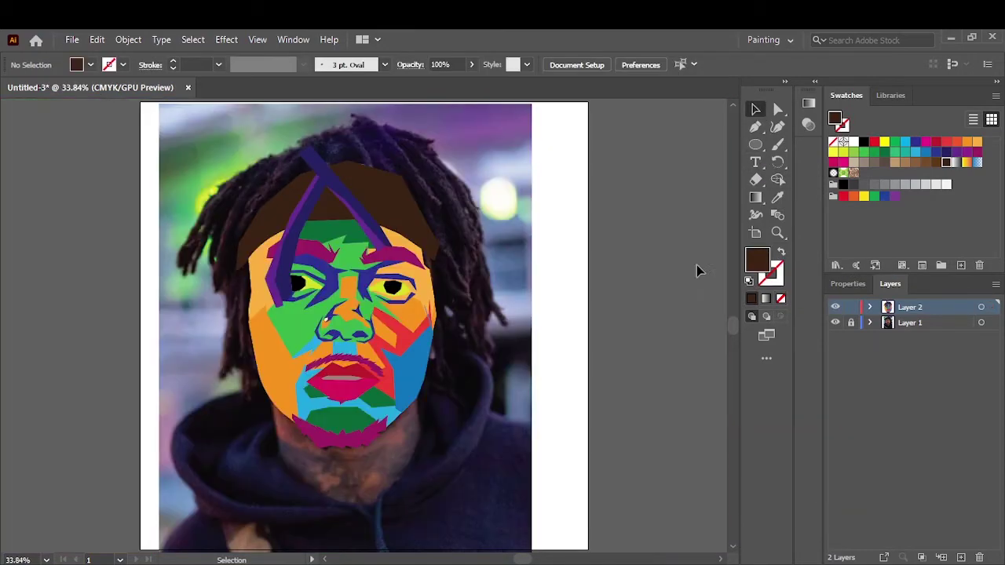
{"action": "left_click", "coordinate": [834, 323]}
{"action": "left_click", "coordinate": [834, 322]}
{"action": "left_click", "coordinate": [834, 323]}
Step: Draw a thin purple hair spike beside the cheek
{"action": "scroll", "coordinate": [220, 302], "scroll_direction": "up", "scroll_amount": 2}
{"action": "scroll", "coordinate": [219, 302], "scroll_direction": "up", "scroll_amount": 2}
{"action": "left_click", "coordinate": [341, 168]}
{"action": "scroll", "coordinate": [225, 352], "scroll_direction": "up", "scroll_amount": 2}
{"action": "scroll", "coordinate": [340, 438], "scroll_direction": "down", "scroll_amount": 3}
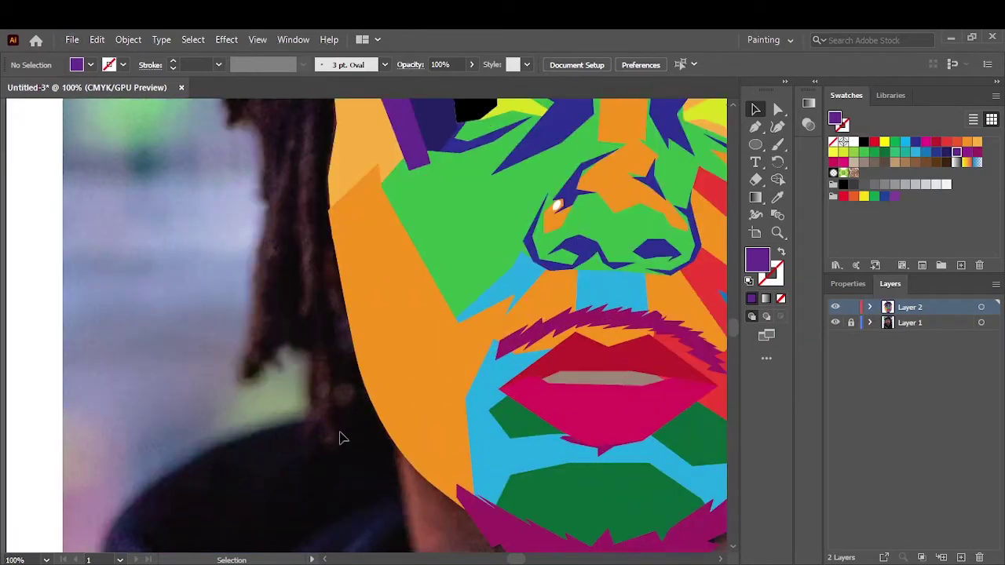
{"action": "scroll", "coordinate": [284, 393], "scroll_direction": "down", "scroll_amount": 2}
{"action": "key", "text": "p"}
{"action": "left_click", "coordinate": [276, 395]}
{"action": "left_click", "coordinate": [299, 371]}
{"action": "left_click", "coordinate": [311, 235]}
{"action": "left_click", "coordinate": [316, 358]}
{"action": "left_click", "coordinate": [321, 374]}
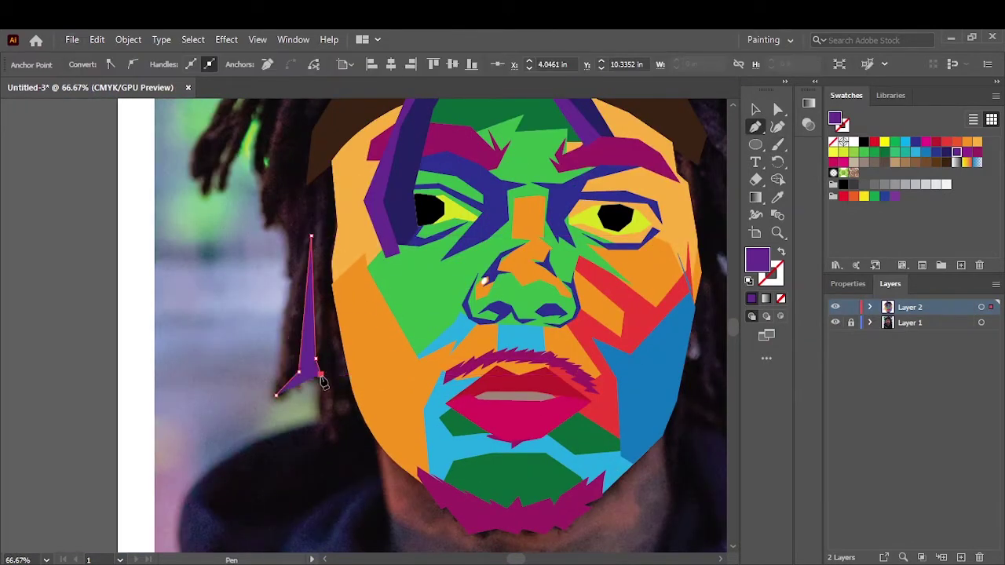
{"action": "left_click", "coordinate": [326, 453]}
Step: Draw a strand along the jaw and send it behind the orange face
{"action": "key", "text": "p"}
{"action": "scroll", "coordinate": [349, 255], "scroll_direction": "up", "scroll_amount": 1}
{"action": "left_click", "coordinate": [316, 117]}
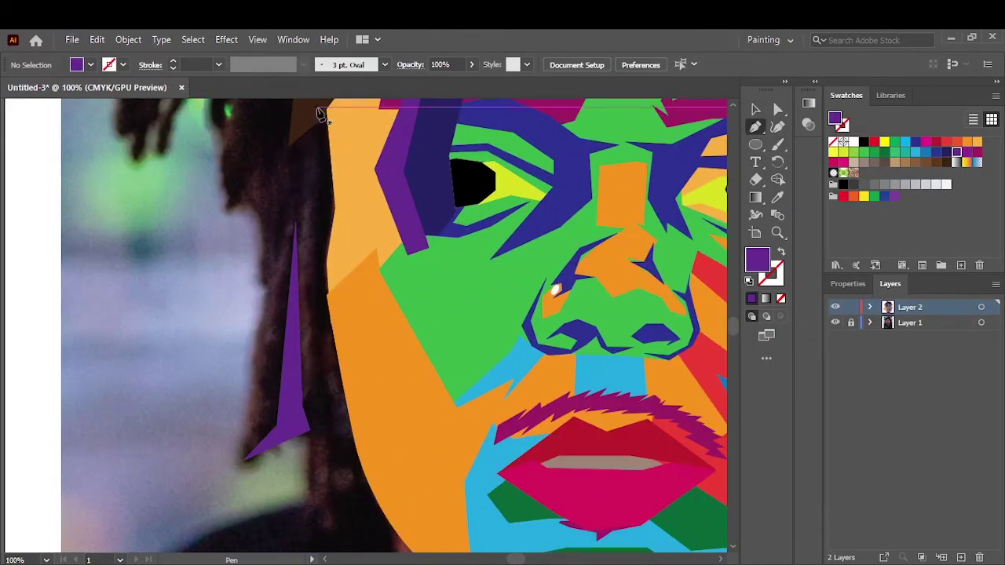
{"action": "left_click", "coordinate": [310, 320]}
{"action": "left_click", "coordinate": [317, 379]}
{"action": "left_click", "coordinate": [289, 431]}
{"action": "left_click", "coordinate": [326, 384]}
{"action": "left_click", "coordinate": [327, 276]}
{"action": "left_click", "coordinate": [359, 188]}
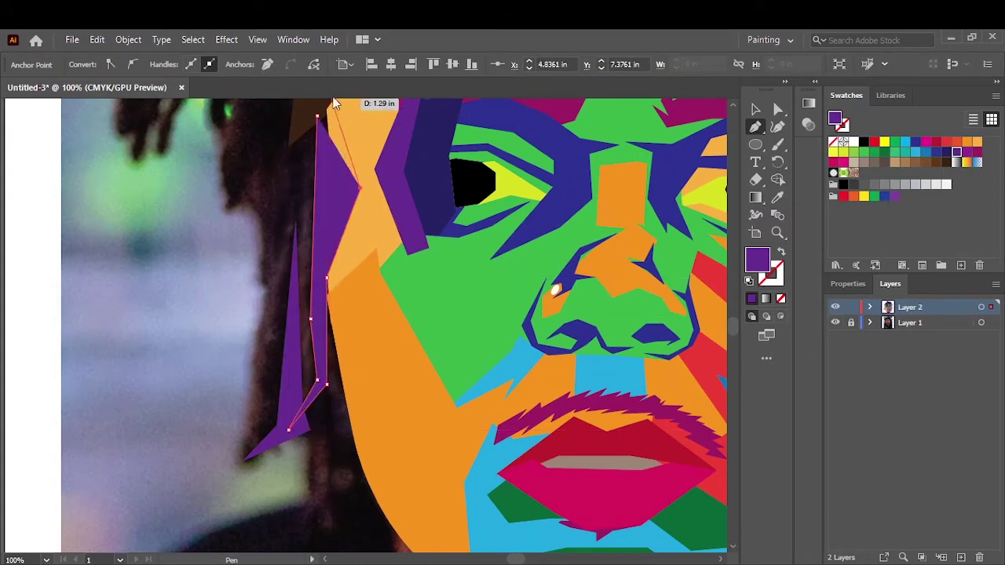
{"action": "scroll", "coordinate": [328, 129], "scroll_direction": "up", "scroll_amount": 1}
{"action": "right_click", "coordinate": [325, 183]}
{"action": "left_click", "coordinate": [527, 539]}
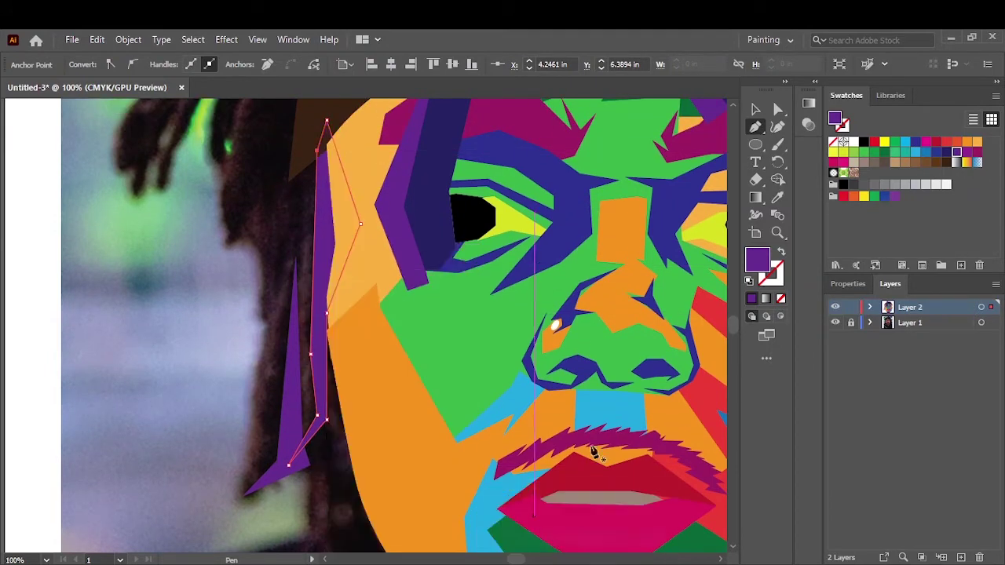
{"action": "left_click", "coordinate": [173, 426]}
{"action": "scroll", "coordinate": [343, 328], "scroll_direction": "down", "scroll_amount": 5}
Step: Add a small spiked strand below the purple spike
{"action": "key", "text": "p"}
{"action": "left_click", "coordinate": [324, 336]}
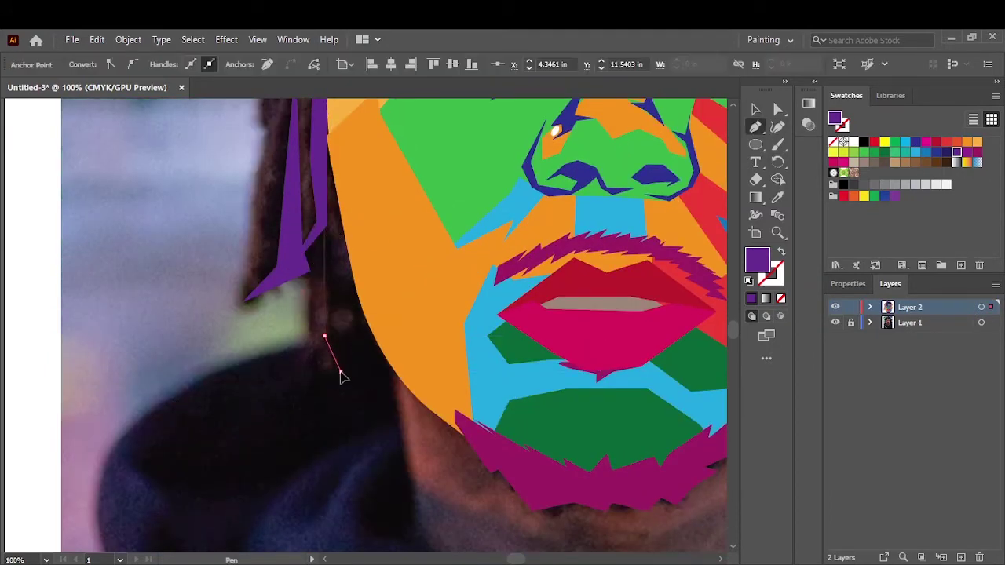
{"action": "left_click", "coordinate": [336, 306]}
{"action": "left_click", "coordinate": [368, 303]}
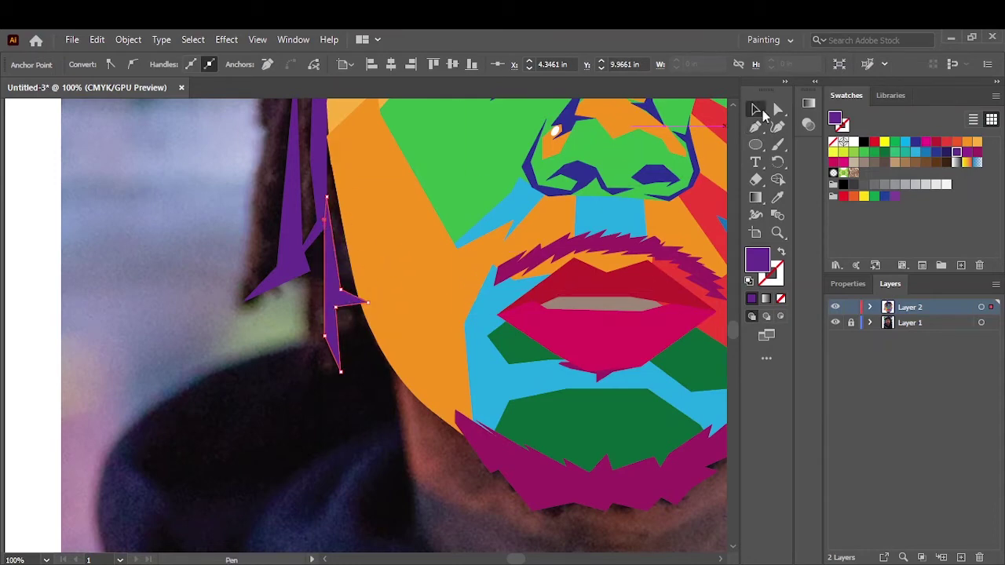
{"action": "left_click", "coordinate": [755, 110]}
Step: Draw a thin strand along the left temple
{"action": "scroll", "coordinate": [366, 464], "scroll_direction": "up", "scroll_amount": 7}
{"action": "key", "text": "p"}
{"action": "left_click", "coordinate": [307, 299]}
{"action": "left_click", "coordinate": [297, 434]}
{"action": "left_click", "coordinate": [297, 328]}
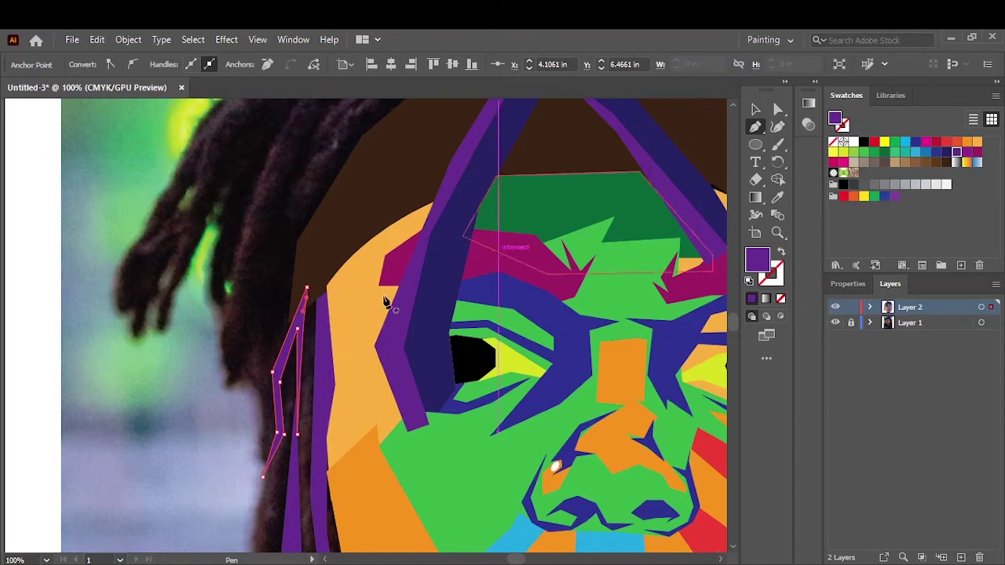
{"action": "right_click", "coordinate": [303, 306]}
{"action": "left_click", "coordinate": [514, 513]}
{"action": "key", "text": "v"}
{"action": "left_click", "coordinate": [203, 433]}
{"action": "scroll", "coordinate": [203, 433], "scroll_direction": "down", "scroll_amount": 2}
{"action": "scroll", "coordinate": [205, 436], "scroll_direction": "up", "scroll_amount": 6}
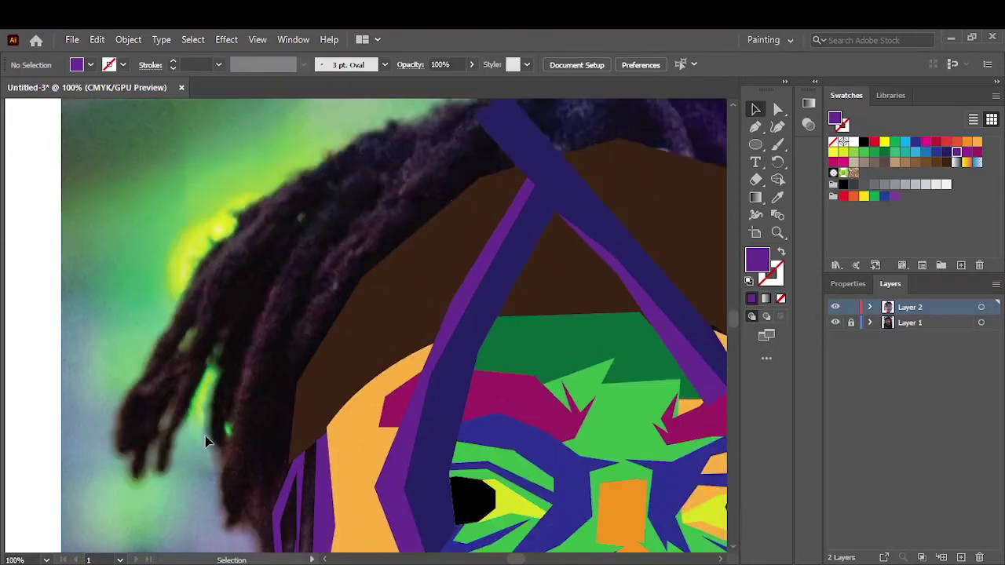
{"action": "scroll", "coordinate": [205, 435], "scroll_direction": "up", "scroll_amount": 1}
Step: Draw a long purple strand from the top of the head down to the temple
{"action": "key", "text": "p"}
{"action": "left_click", "coordinate": [503, 167]}
{"action": "left_click", "coordinate": [484, 147]}
{"action": "left_click", "coordinate": [339, 311]}
{"action": "left_click", "coordinate": [271, 425]}
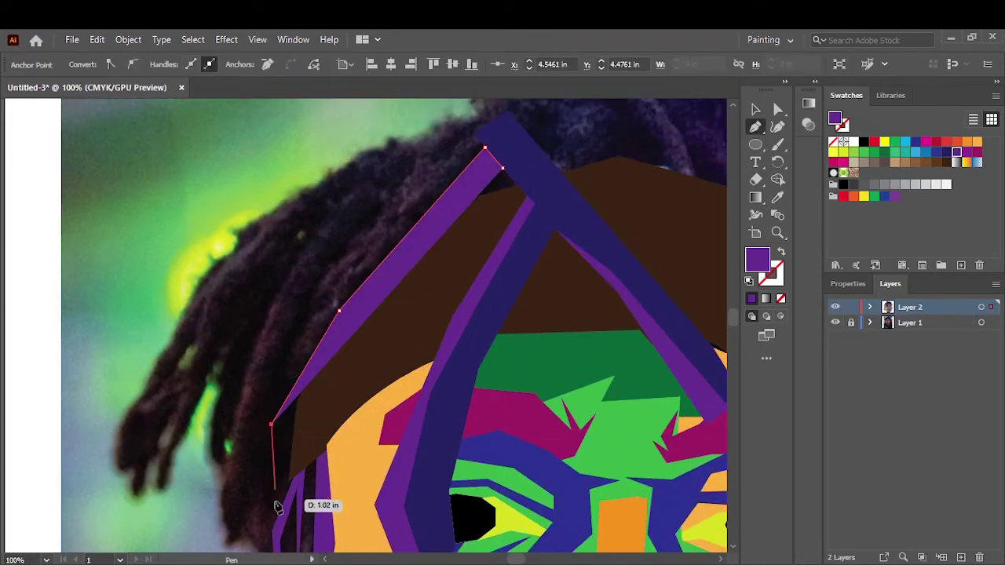
{"action": "left_click", "coordinate": [276, 506]}
{"action": "left_click", "coordinate": [478, 195]}
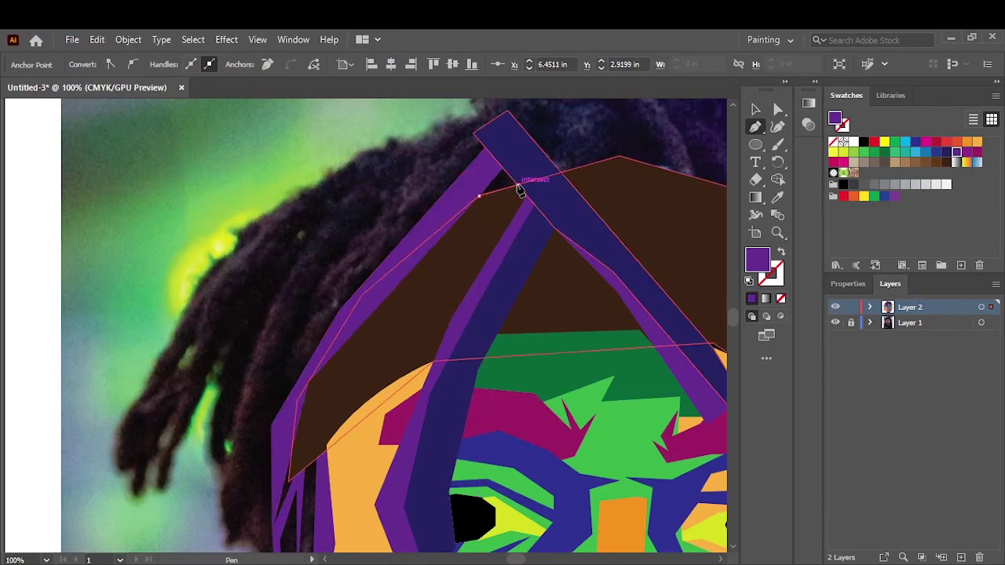
{"action": "left_click", "coordinate": [502, 167]}
{"action": "key", "text": "v"}
{"action": "scroll", "coordinate": [511, 314], "scroll_direction": "down", "scroll_amount": 2}
{"action": "scroll", "coordinate": [565, 354], "scroll_direction": "down", "scroll_amount": 3}
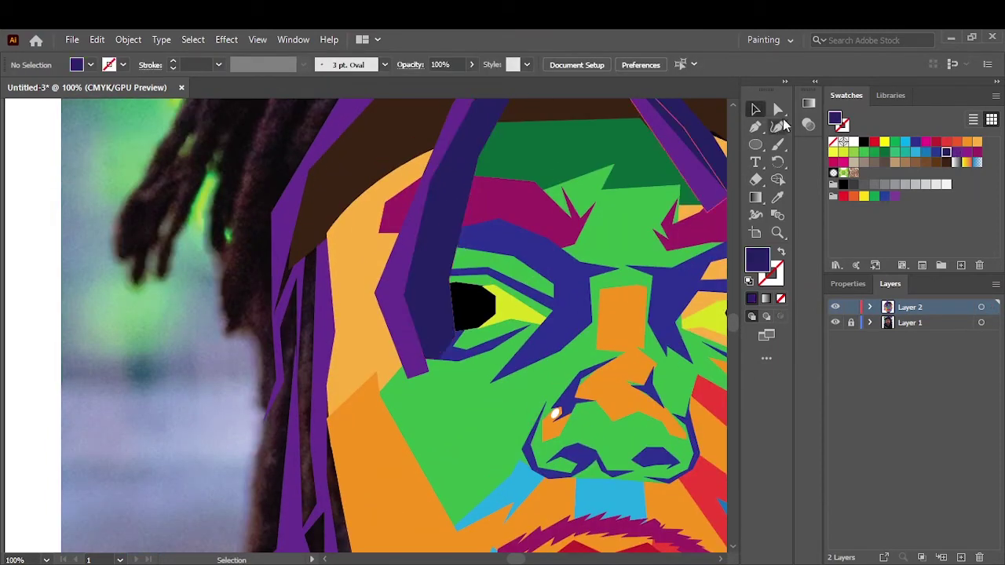
Step: Trace a navy strand down the side of the face to its tip
{"action": "left_click", "coordinate": [276, 254]}
{"action": "left_click", "coordinate": [306, 234]}
{"action": "left_click", "coordinate": [280, 318]}
{"action": "left_click", "coordinate": [299, 275]}
{"action": "left_click", "coordinate": [284, 383]}
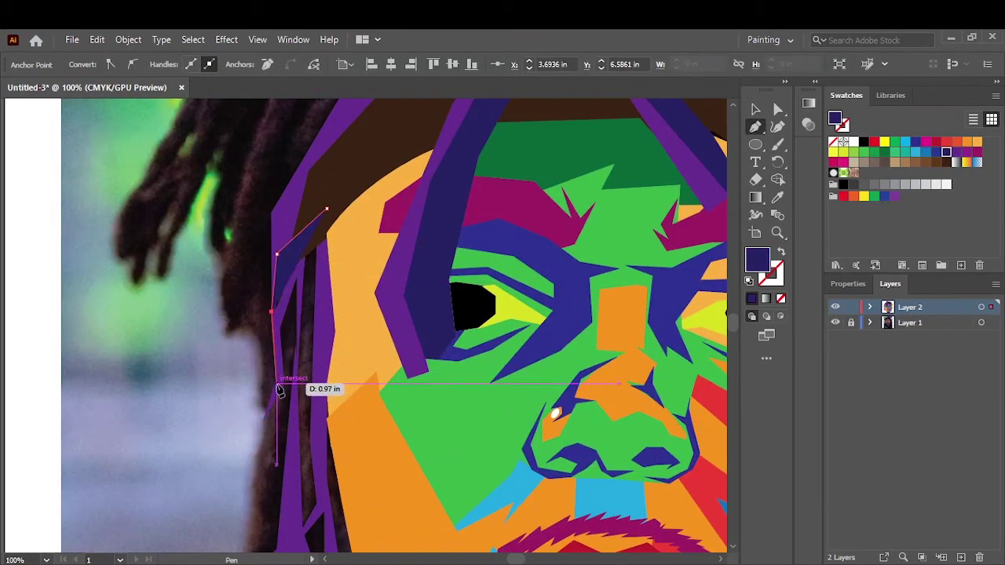
{"action": "left_click", "coordinate": [279, 383]}
{"action": "left_click", "coordinate": [262, 426]}
{"action": "scroll", "coordinate": [263, 415], "scroll_direction": "down", "scroll_amount": 2}
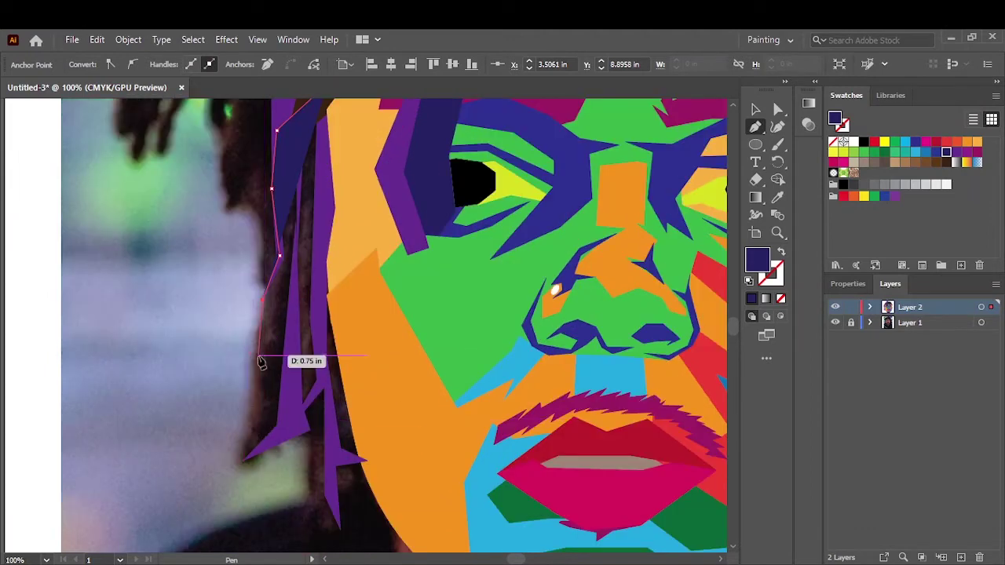
{"action": "left_click", "coordinate": [247, 474]}
{"action": "left_click", "coordinate": [277, 446]}
{"action": "left_click", "coordinate": [313, 430]}
{"action": "scroll", "coordinate": [322, 432], "scroll_direction": "down", "scroll_amount": 1}
{"action": "left_click", "coordinate": [299, 473]}
{"action": "left_click", "coordinate": [340, 476]}
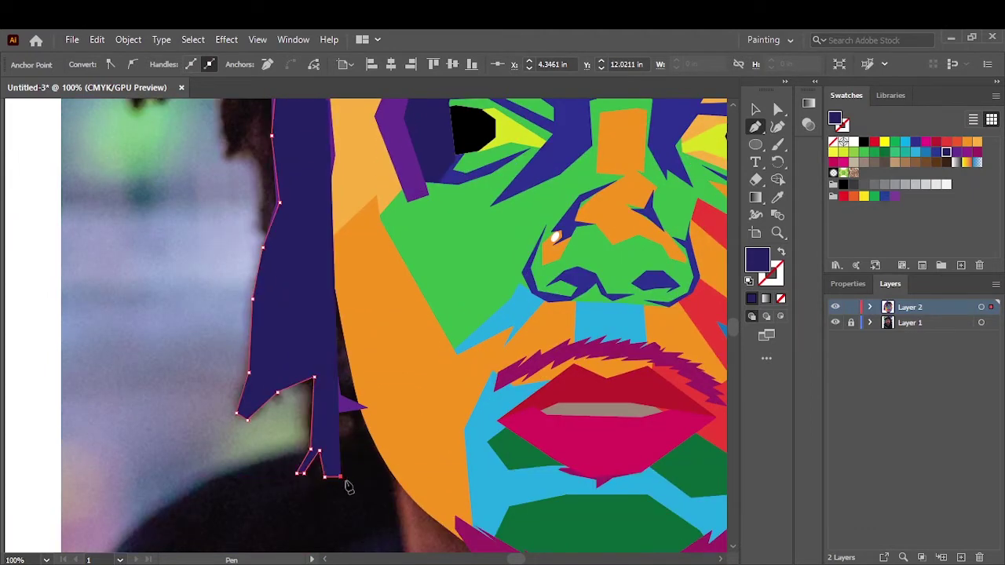
Step: Send the navy strand to the back and preview the artwork without the photo
{"action": "scroll", "coordinate": [368, 439], "scroll_direction": "up", "scroll_amount": 2}
{"action": "scroll", "coordinate": [337, 330], "scroll_direction": "up", "scroll_amount": 2}
{"action": "left_click", "coordinate": [326, 227]}
{"action": "right_click", "coordinate": [265, 240]}
{"action": "left_click", "coordinate": [520, 540]}
{"action": "key", "text": "v"}
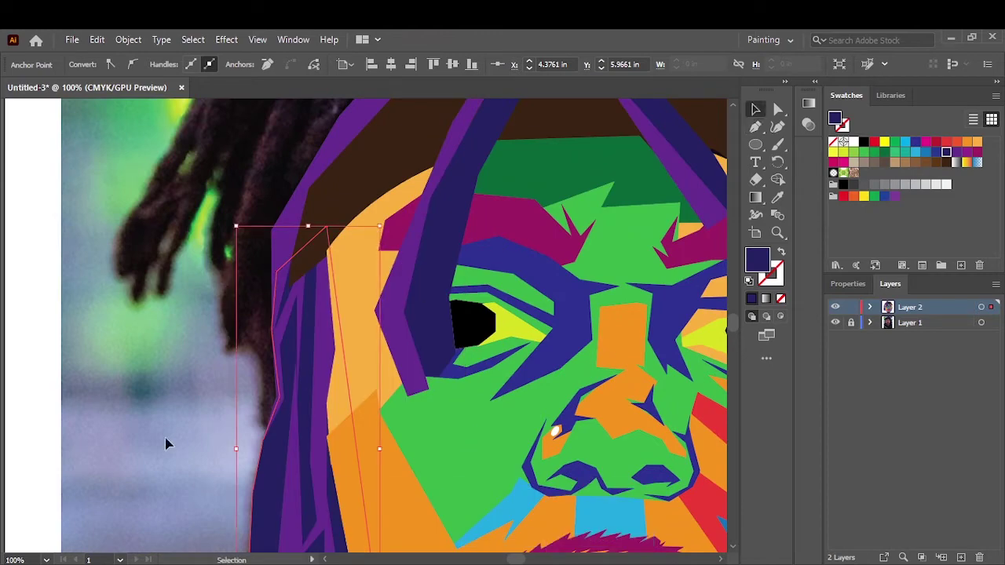
{"action": "left_click", "coordinate": [165, 444]}
{"action": "key", "text": "ctrl+0"}
{"action": "left_click", "coordinate": [836, 326]}
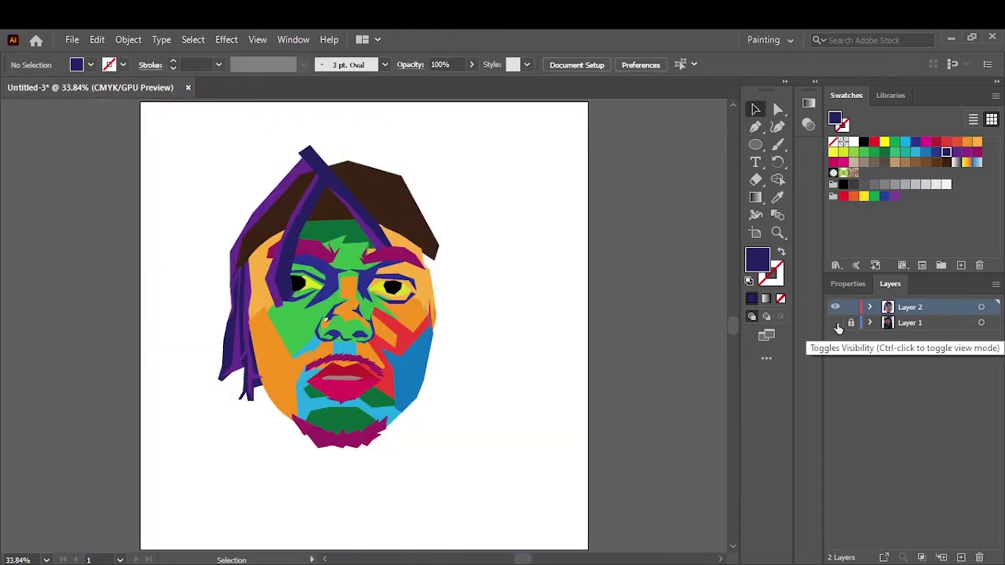
Step: Show the reference photo again and zoom in on the left dreadlocks with the Pen tool ready
{"action": "left_click", "coordinate": [836, 327]}
{"action": "scroll", "coordinate": [231, 291], "scroll_direction": "up", "scroll_amount": 1}
{"action": "scroll", "coordinate": [314, 377], "scroll_direction": "up", "scroll_amount": 1}
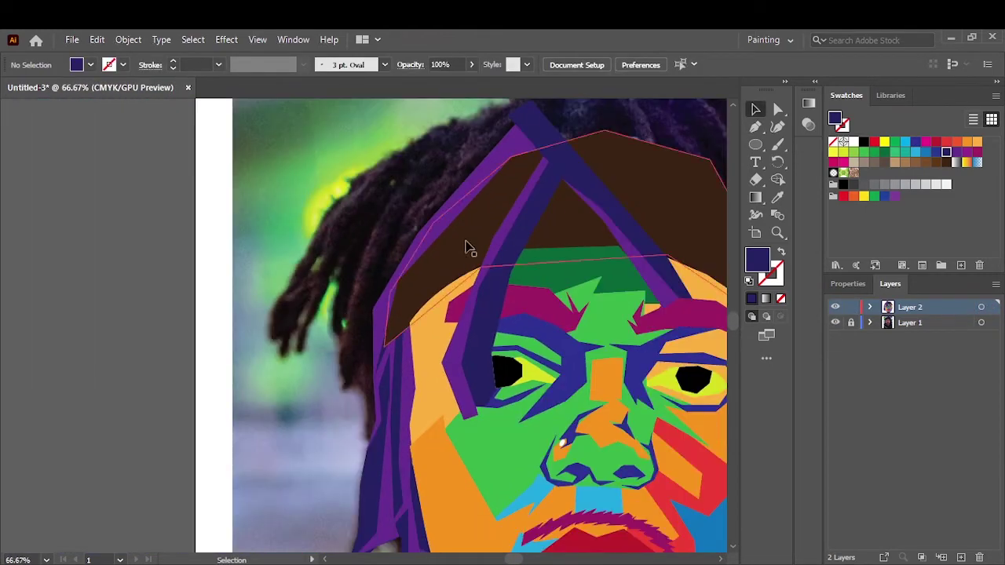
{"action": "key", "text": "p"}
{"action": "scroll", "coordinate": [292, 387], "scroll_direction": "up", "scroll_amount": 1}
{"action": "scroll", "coordinate": [377, 359], "scroll_direction": "up", "scroll_amount": 2}
Step: Trace a purple dreadlock strand up to its top tip and back down
{"action": "left_click", "coordinate": [426, 428]}
{"action": "left_click", "coordinate": [444, 334]}
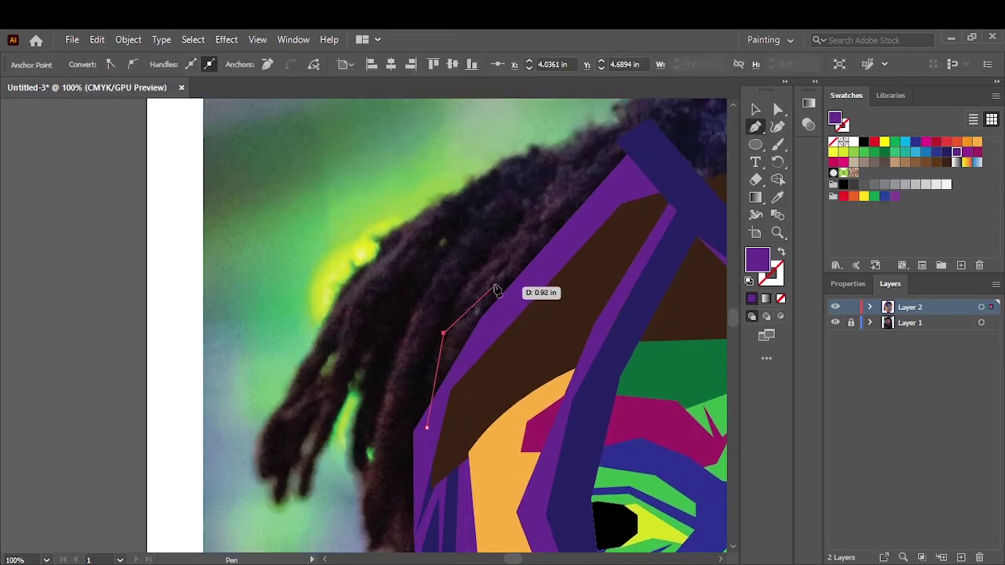
{"action": "left_click", "coordinate": [516, 257]}
{"action": "left_click", "coordinate": [449, 316]}
{"action": "left_click", "coordinate": [492, 257]}
{"action": "left_click", "coordinate": [561, 155]}
{"action": "left_click", "coordinate": [546, 195]}
{"action": "left_click", "coordinate": [458, 285]}
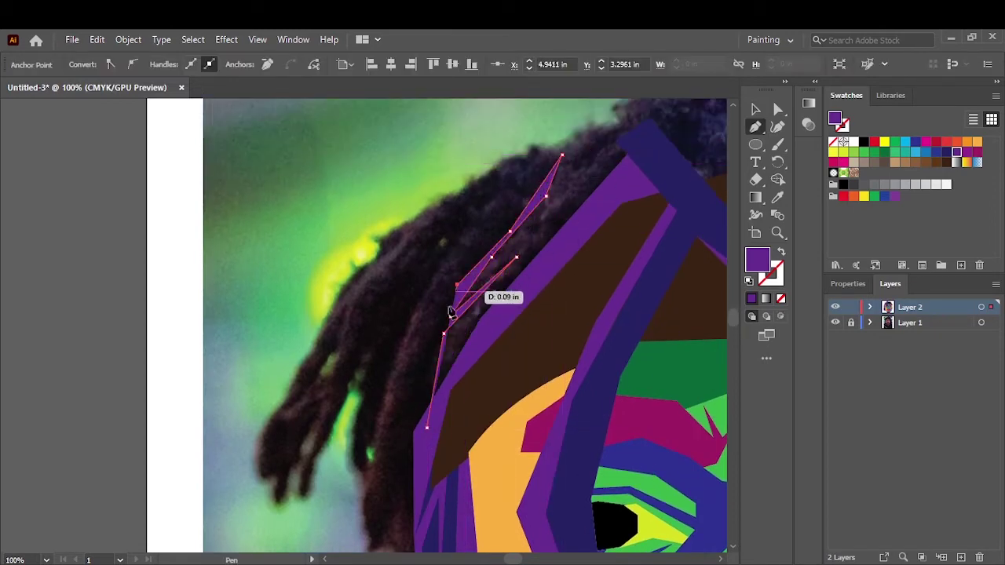
{"action": "left_click", "coordinate": [421, 374]}
{"action": "left_click", "coordinate": [413, 432]}
Step: Draw a short open strand along the left hair edge
{"action": "scroll", "coordinate": [340, 337], "scroll_direction": "down", "scroll_amount": 2}
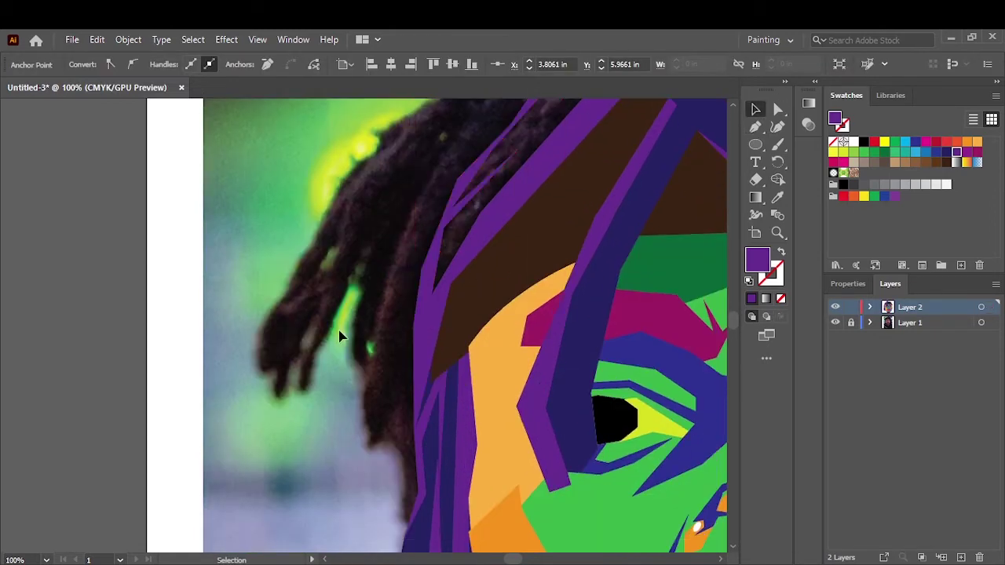
{"action": "left_click", "coordinate": [363, 358]}
{"action": "left_click", "coordinate": [375, 476]}
{"action": "left_click", "coordinate": [393, 433]}
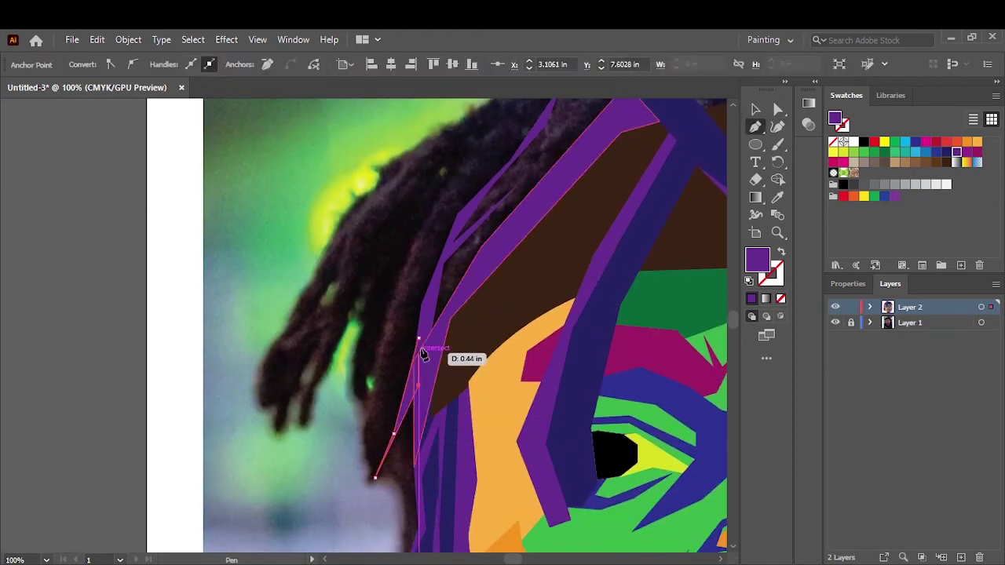
{"action": "left_click", "coordinate": [756, 110]}
{"action": "scroll", "coordinate": [377, 353], "scroll_direction": "up", "scroll_amount": 2}
{"action": "key", "text": "p"}
Step: Add a closed purple spike shape over another dreadlock
{"action": "left_click", "coordinate": [370, 449]}
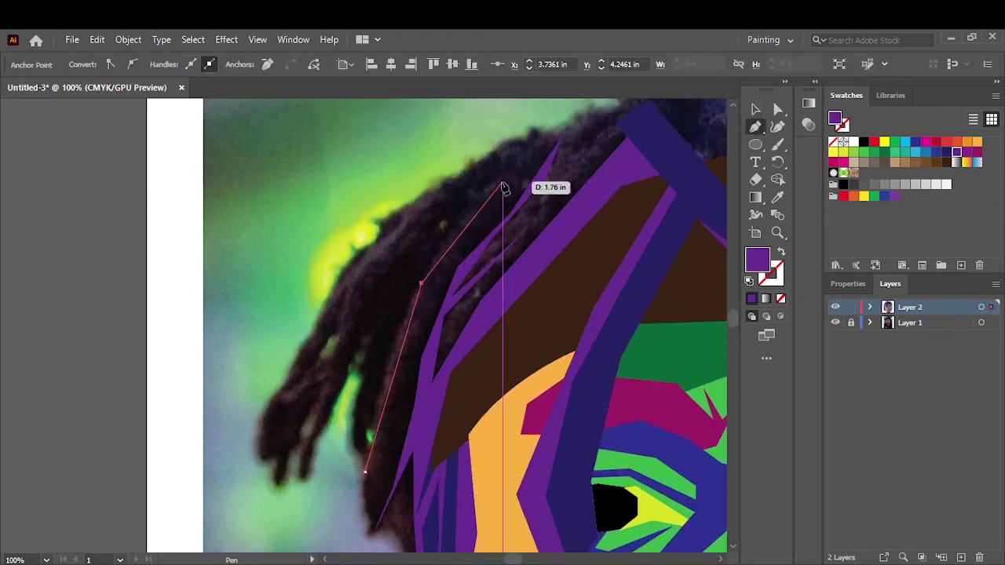
{"action": "left_click", "coordinate": [504, 190]}
{"action": "left_click", "coordinate": [433, 218]}
{"action": "left_click", "coordinate": [403, 287]}
{"action": "left_click", "coordinate": [367, 467]}
{"action": "left_click", "coordinate": [753, 108]}
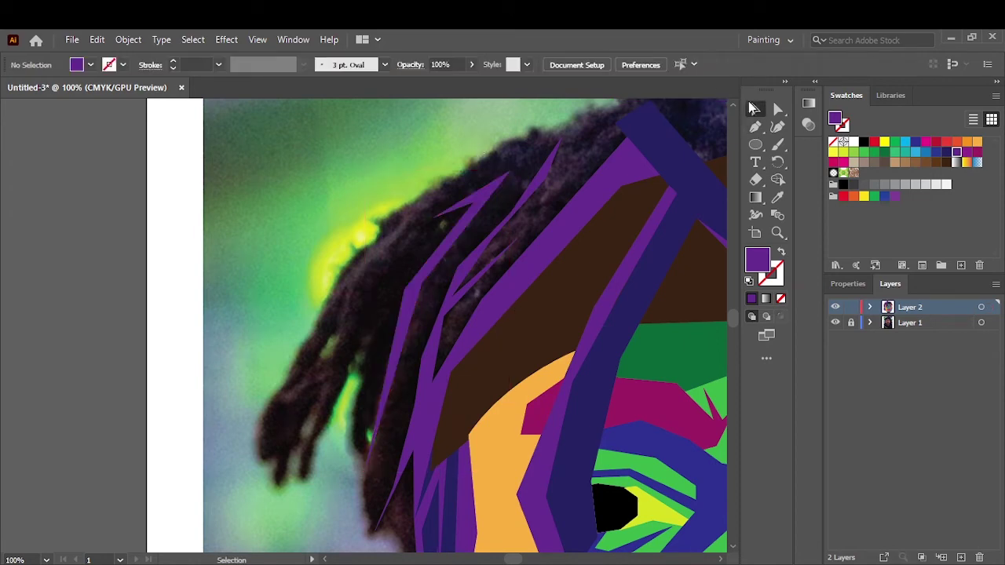
Step: Trace a long closed spike down the outer dreadlocks
{"action": "left_click", "coordinate": [450, 212]}
{"action": "left_click", "coordinate": [393, 287]}
{"action": "left_click", "coordinate": [348, 365]}
{"action": "left_click", "coordinate": [319, 435]}
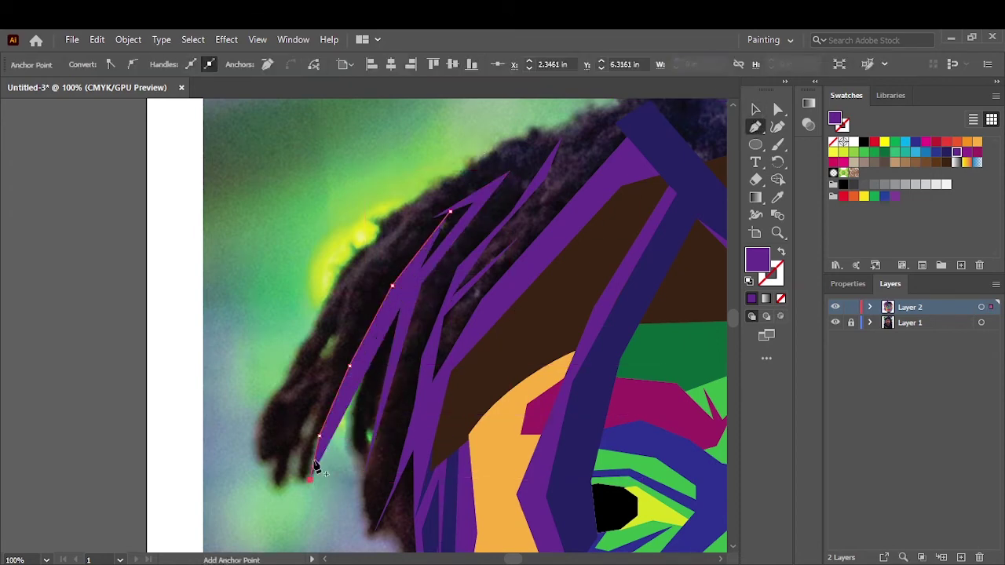
{"action": "left_click", "coordinate": [310, 478]}
{"action": "left_click", "coordinate": [510, 154]}
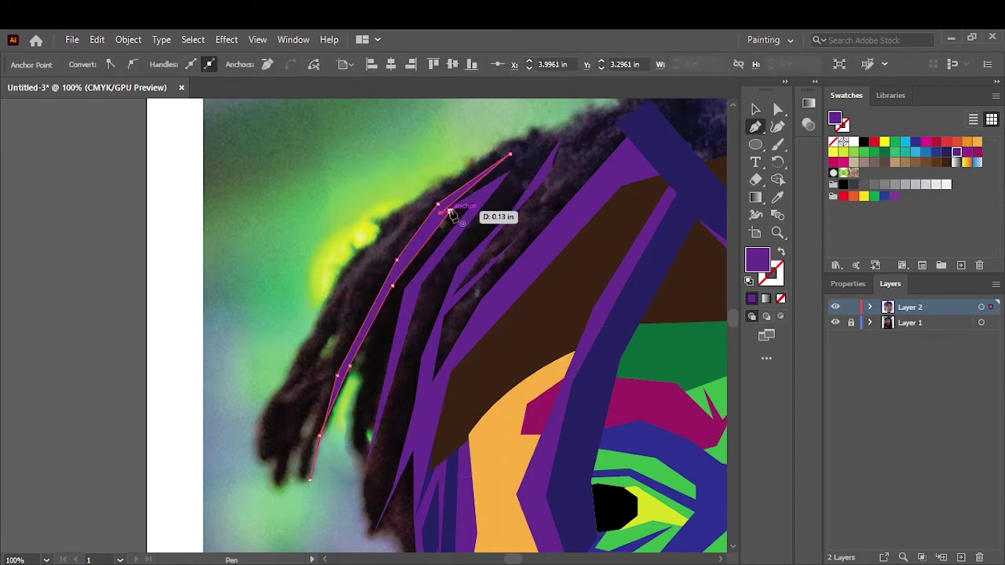
{"action": "left_click", "coordinate": [450, 212]}
{"action": "key", "text": "v"}
{"action": "left_click", "coordinate": [403, 204]}
Step: Draw another short strand down the outer dreadlocks
{"action": "key", "text": "p"}
{"action": "left_click", "coordinate": [410, 222]}
{"action": "left_click", "coordinate": [351, 287]}
{"action": "left_click", "coordinate": [336, 300]}
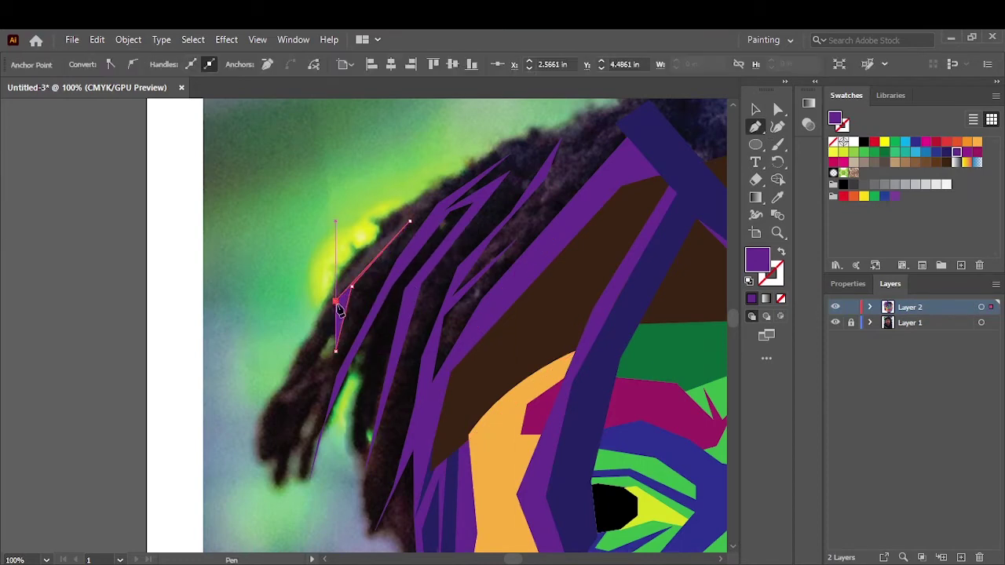
{"action": "left_click", "coordinate": [369, 205]}
Step: Add a small spike on the dreadlock tip and fit the artboard in view
{"action": "left_click", "coordinate": [755, 127]}
{"action": "scroll", "coordinate": [440, 314], "scroll_direction": "down", "scroll_amount": 1}
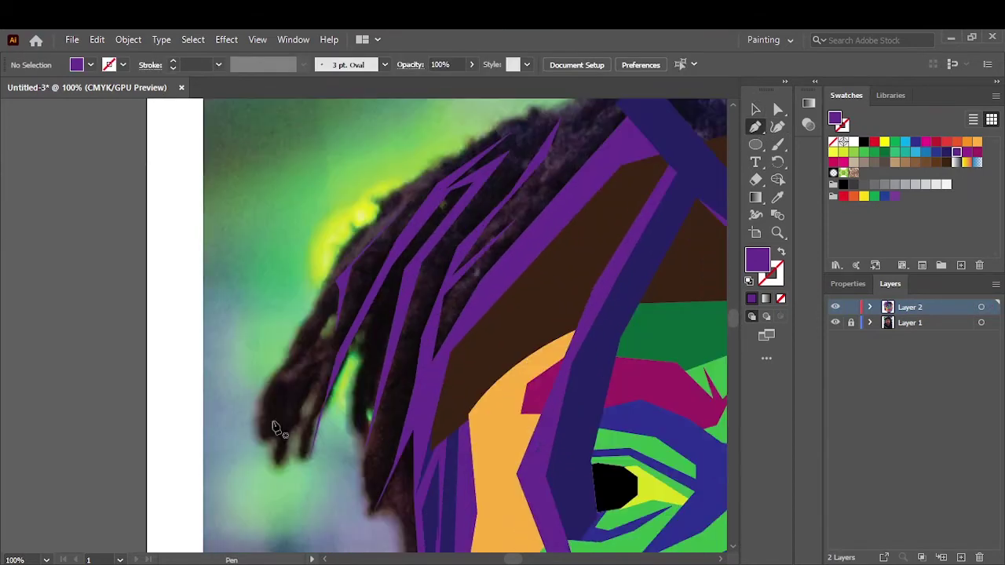
{"action": "left_click", "coordinate": [276, 431]}
{"action": "left_click", "coordinate": [276, 431]}
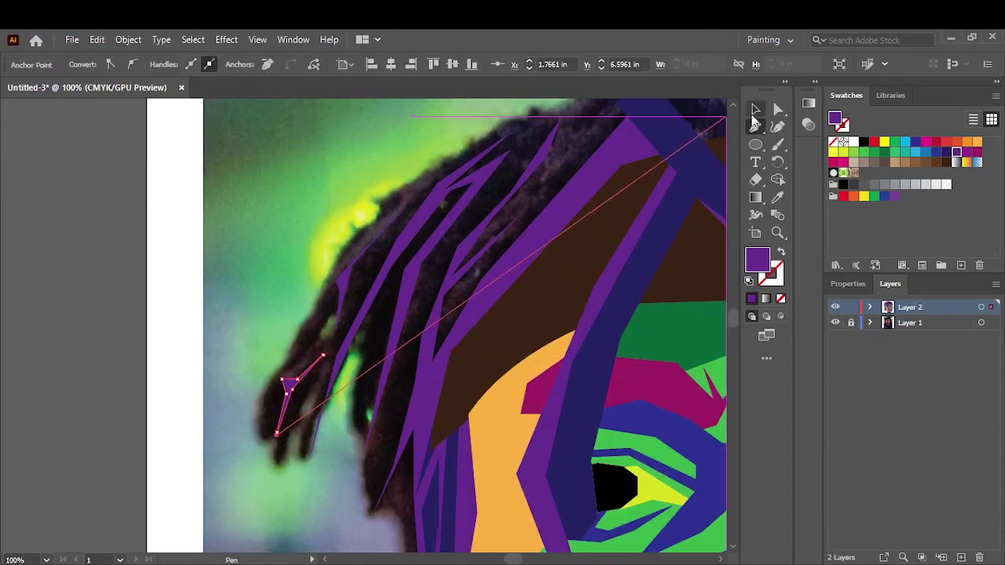
{"action": "key", "text": "v"}
{"action": "left_click", "coordinate": [309, 217]}
{"action": "key", "text": "ctrl+0"}
Step: Begin the dark indigo hair shape along the lower hair edge beside the left cheek
{"action": "left_click", "coordinate": [215, 320]}
{"action": "key", "text": "ctrl+1"}
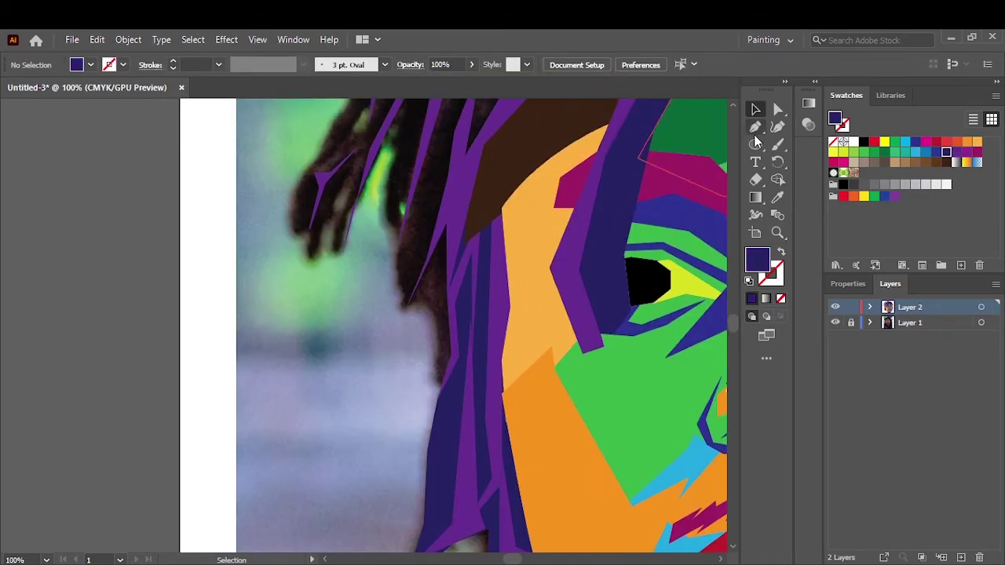
{"action": "key", "text": "p"}
{"action": "left_click", "coordinate": [459, 396]}
{"action": "left_click", "coordinate": [430, 377]}
{"action": "left_click", "coordinate": [421, 301]}
{"action": "scroll", "coordinate": [466, 209], "scroll_direction": "up", "scroll_amount": 3}
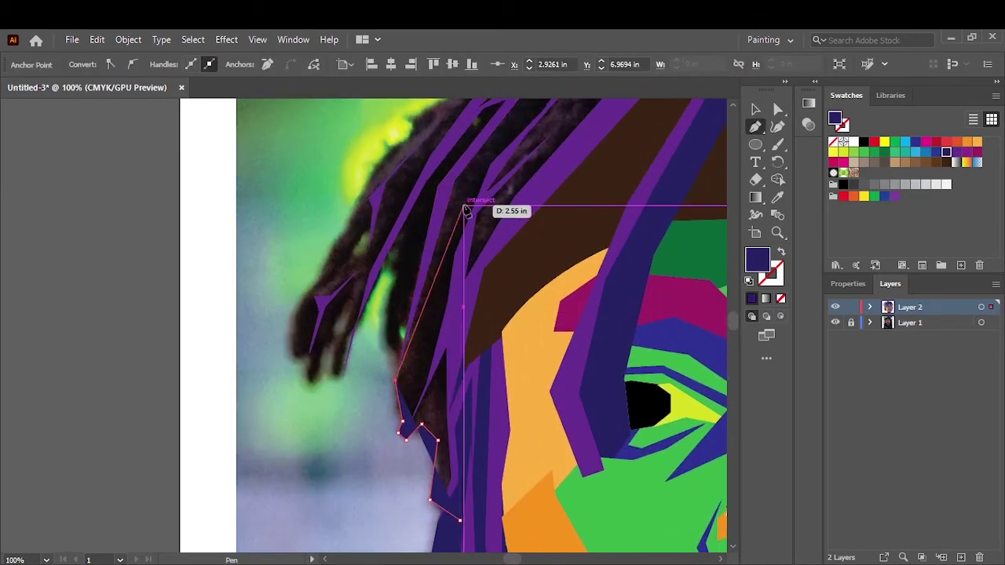
Step: Close the indigo hair shape near the top of the hair and send it to the back
{"action": "left_click", "coordinate": [466, 197]}
{"action": "scroll", "coordinate": [579, 162], "scroll_direction": "up", "scroll_amount": 3}
{"action": "left_click", "coordinate": [624, 125]}
{"action": "scroll", "coordinate": [662, 135], "scroll_direction": "down", "scroll_amount": 5}
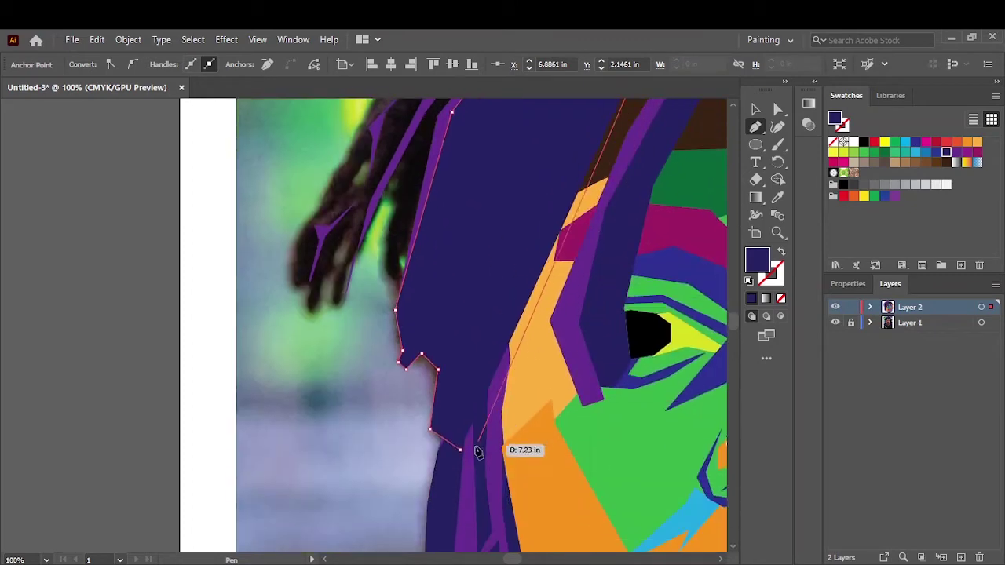
{"action": "left_click", "coordinate": [459, 449]}
{"action": "right_click", "coordinate": [487, 447]}
{"action": "left_click", "coordinate": [672, 539]}
Step: Hide and reshow the reference photo to check the artwork, then zoom into the left hair
{"action": "key", "text": "v"}
{"action": "key", "text": "ctrl+0"}
{"action": "left_click", "coordinate": [325, 466]}
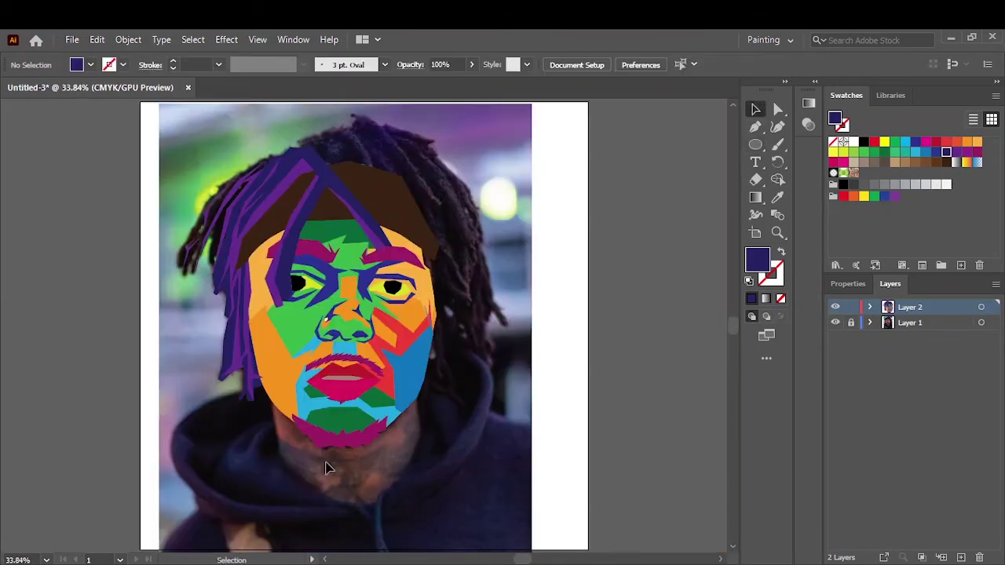
{"action": "left_click", "coordinate": [834, 323]}
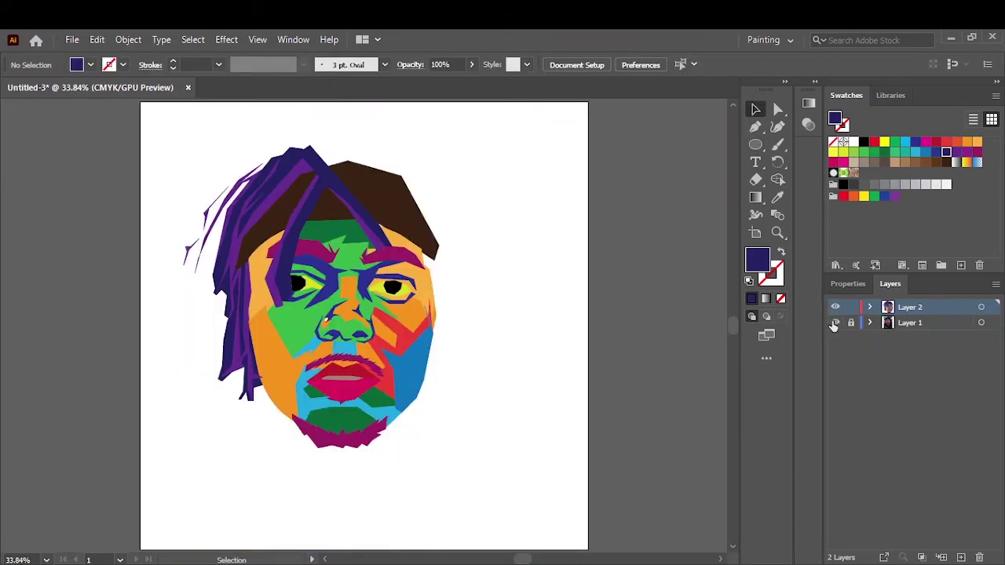
{"action": "left_click", "coordinate": [835, 323]}
{"action": "key", "text": "ctrl+plus"}
{"action": "key", "text": "ctrl+plus"}
{"action": "key", "text": "ctrl+plus"}
{"action": "key", "text": "ctrl+plus"}
Step: Trace a dark indigo dreadlock along the hair's outer and left edges
{"action": "left_click", "coordinate": [426, 352]}
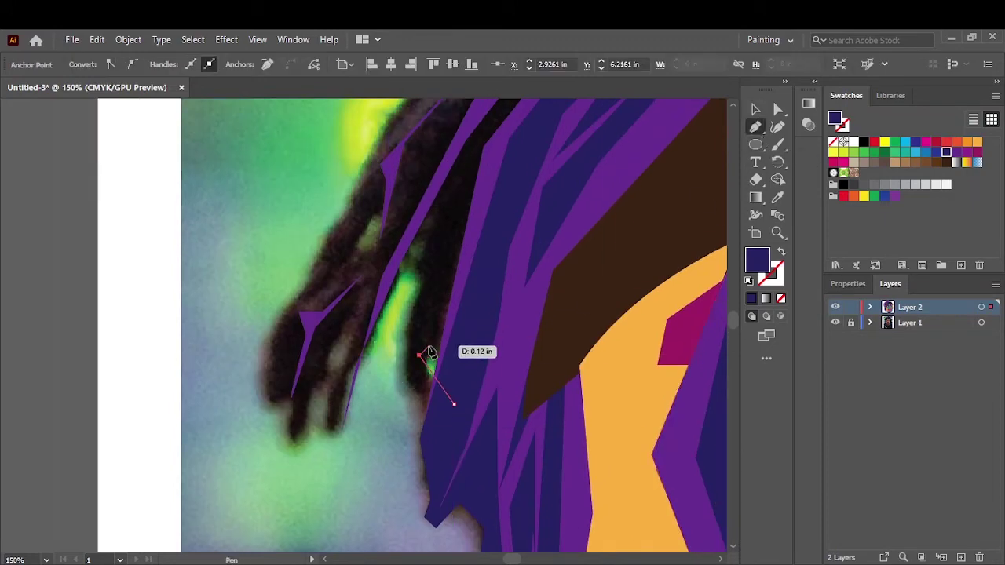
{"action": "left_click", "coordinate": [526, 225]}
{"action": "scroll", "coordinate": [549, 235], "scroll_direction": "up", "scroll_amount": 5}
{"action": "left_click", "coordinate": [681, 223]}
{"action": "left_click", "coordinate": [695, 159]}
{"action": "left_click", "coordinate": [677, 146]}
{"action": "left_click", "coordinate": [554, 226]}
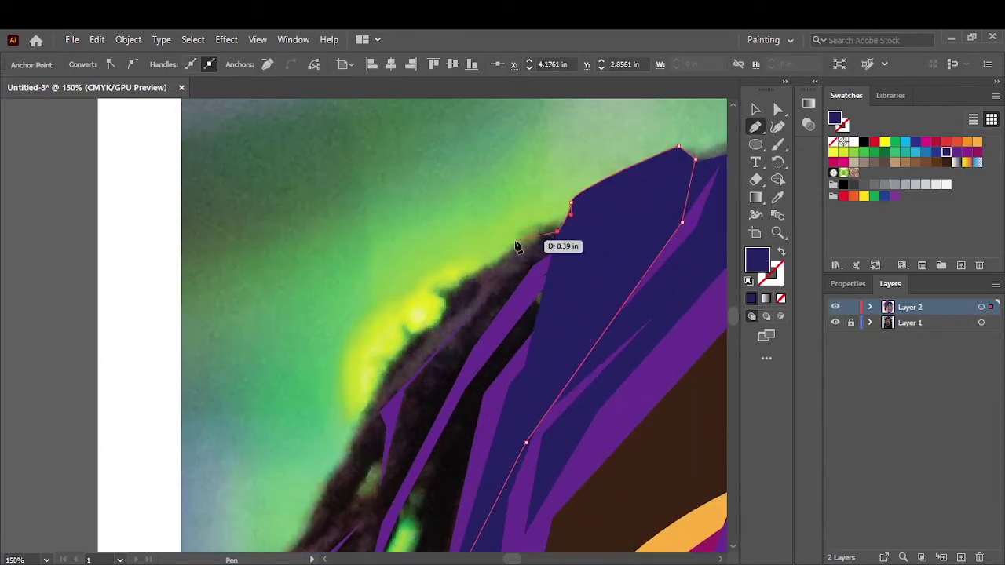
{"action": "left_click", "coordinate": [450, 293]}
Step: Continue the outline down the hair strand and close the outer hair shape
{"action": "left_click", "coordinate": [432, 341]}
{"action": "scroll", "coordinate": [404, 354], "scroll_direction": "down", "scroll_amount": 4}
{"action": "left_click", "coordinate": [423, 328]}
{"action": "left_click", "coordinate": [404, 417]}
{"action": "left_click", "coordinate": [404, 480]}
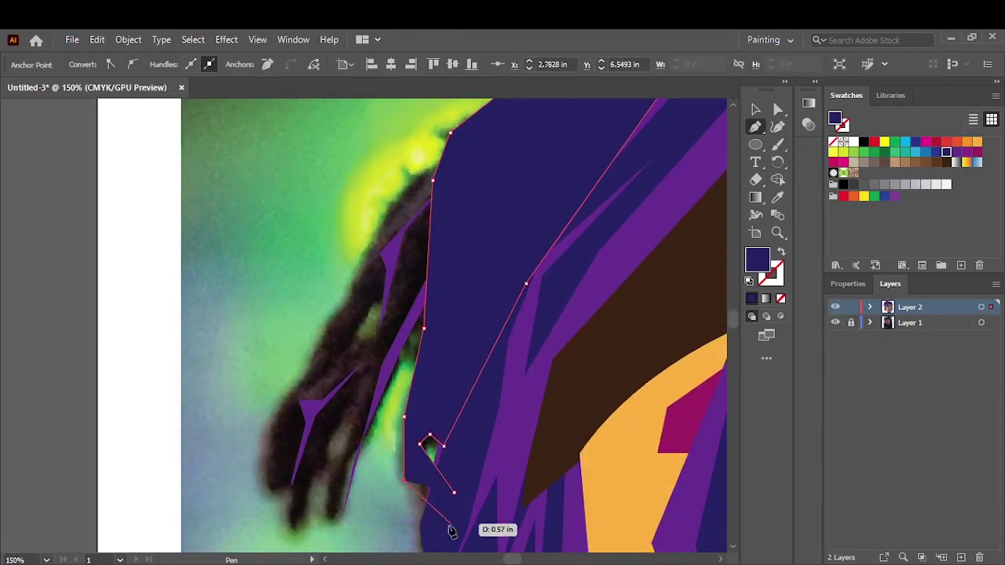
{"action": "left_click", "coordinate": [455, 496]}
Step: Trace a jagged indigo strand down to its tips and back up into a closed shape
{"action": "left_click", "coordinate": [450, 291]}
{"action": "left_click", "coordinate": [383, 409]}
{"action": "left_click", "coordinate": [346, 520]}
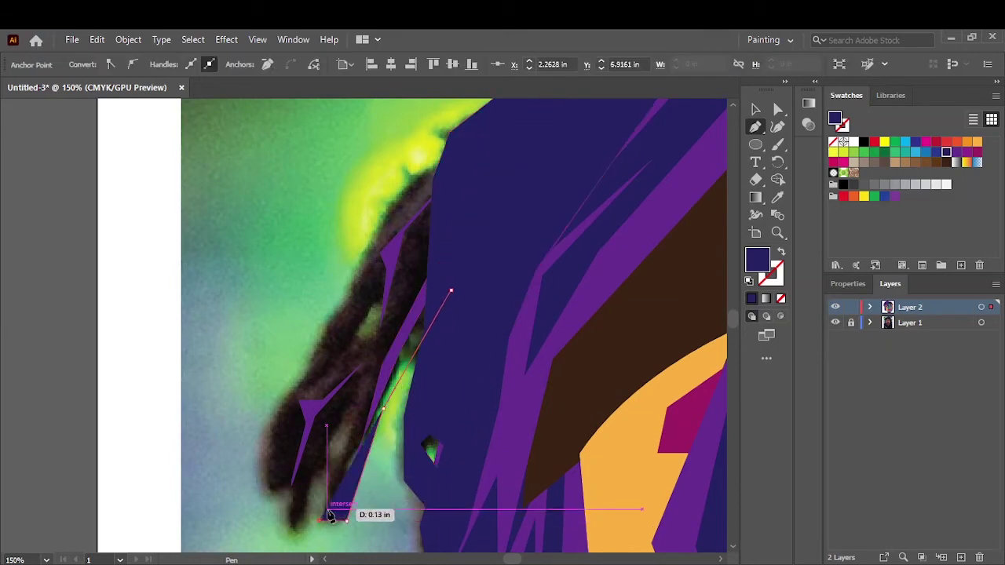
{"action": "left_click", "coordinate": [361, 391]}
{"action": "left_click", "coordinate": [319, 459]}
{"action": "left_click", "coordinate": [309, 520]}
{"action": "left_click", "coordinate": [297, 496]}
{"action": "left_click", "coordinate": [292, 529]}
{"action": "left_click", "coordinate": [255, 492]}
{"action": "left_click", "coordinate": [269, 415]}
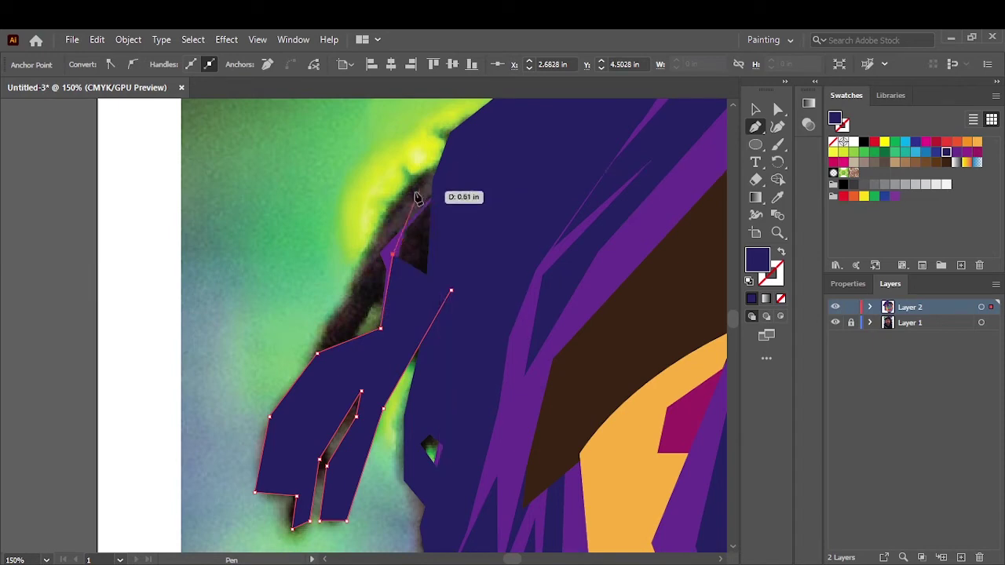
{"action": "left_click", "coordinate": [458, 135]}
Step: Outline another indigo dreadlock from its top down to its tip and close it
{"action": "left_click", "coordinate": [451, 292]}
{"action": "left_click", "coordinate": [411, 265]}
{"action": "left_click", "coordinate": [370, 305]}
{"action": "left_click", "coordinate": [352, 353]}
{"action": "left_click", "coordinate": [292, 394]}
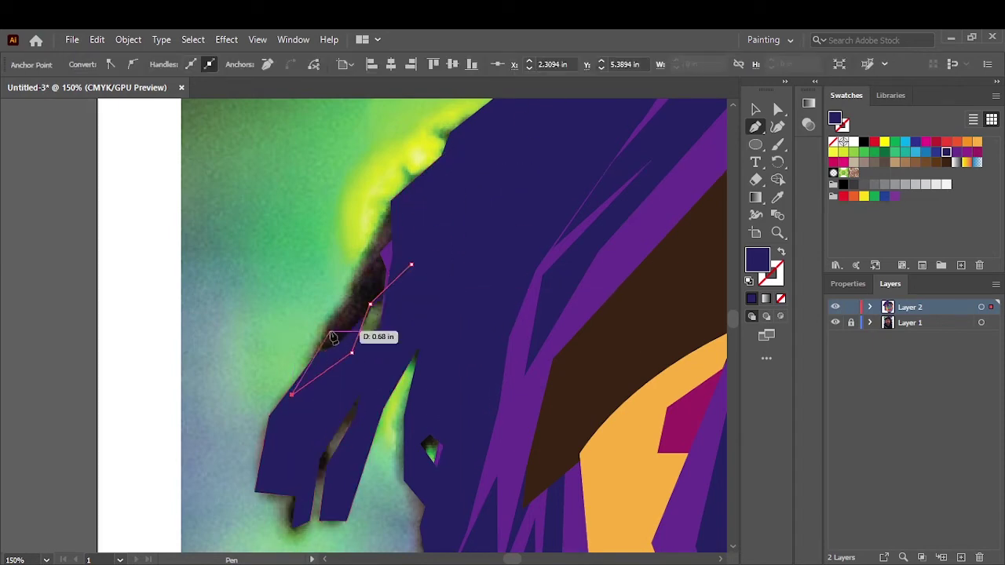
{"action": "left_click", "coordinate": [359, 243]}
{"action": "left_click", "coordinate": [437, 161]}
{"action": "left_click", "coordinate": [412, 265]}
Step: Send the new indigo strands behind the existing hair shapes and fit the artboard in view
{"action": "key", "text": "v"}
{"action": "key", "text": "ctrl+a"}
{"action": "right_click", "coordinate": [507, 219]}
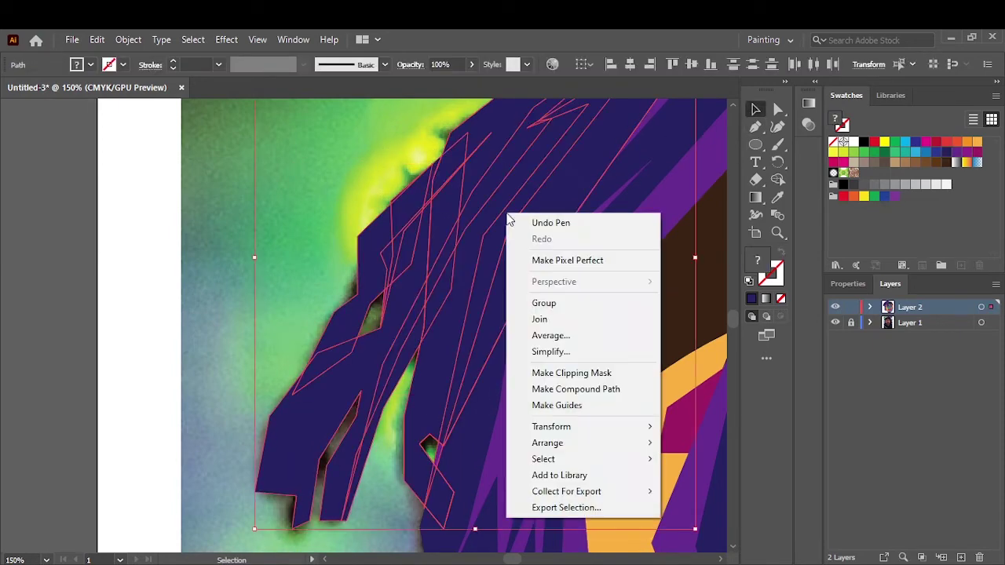
{"action": "left_click", "coordinate": [348, 318]}
{"action": "right_click", "coordinate": [364, 184]}
{"action": "left_click", "coordinate": [561, 537]}
{"action": "right_click", "coordinate": [460, 218]}
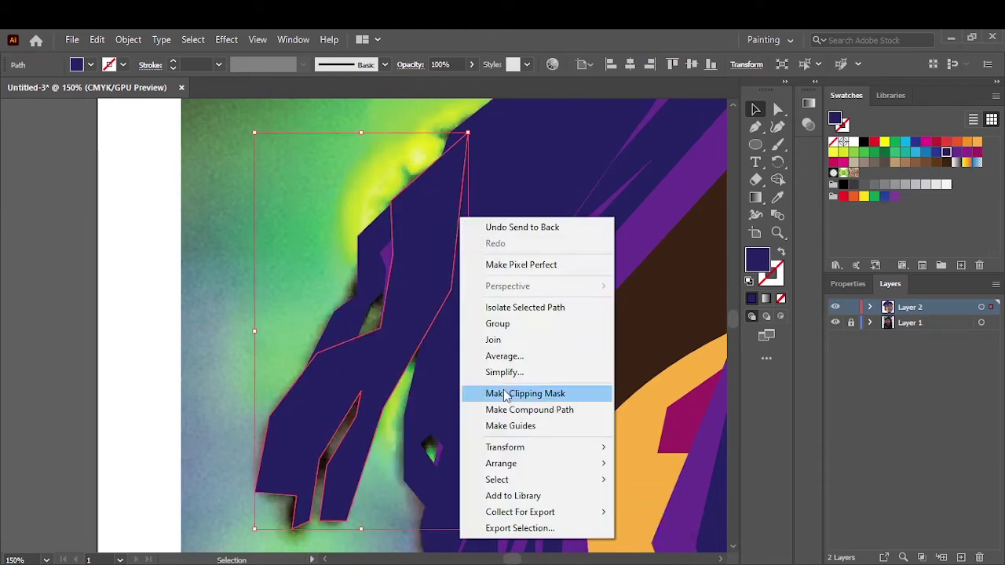
{"action": "left_click", "coordinate": [660, 511]}
{"action": "right_click", "coordinate": [478, 235]}
{"action": "left_click", "coordinate": [660, 527]}
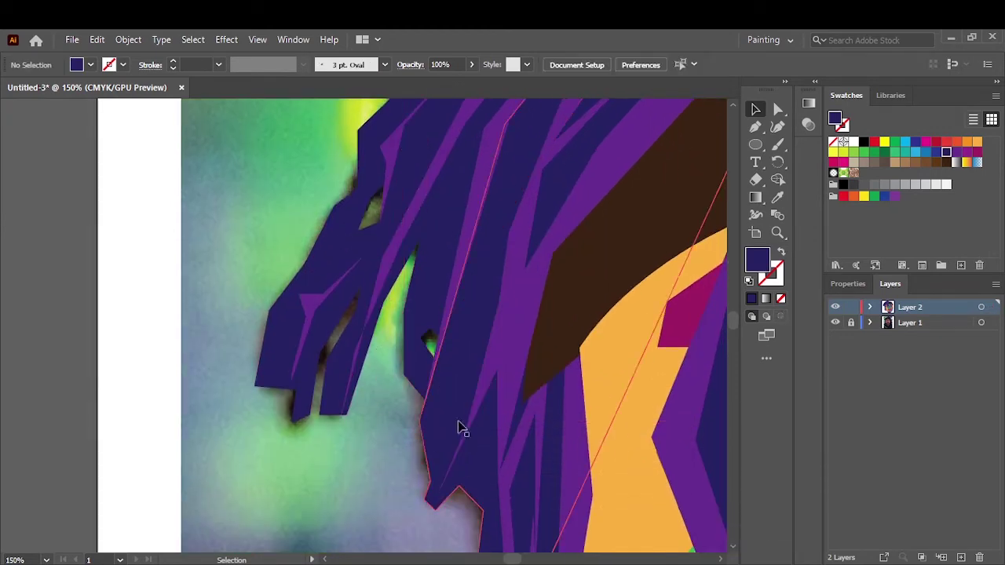
{"action": "right_click", "coordinate": [447, 413]}
{"action": "left_click", "coordinate": [404, 467]}
{"action": "key", "text": "ctrl+0"}
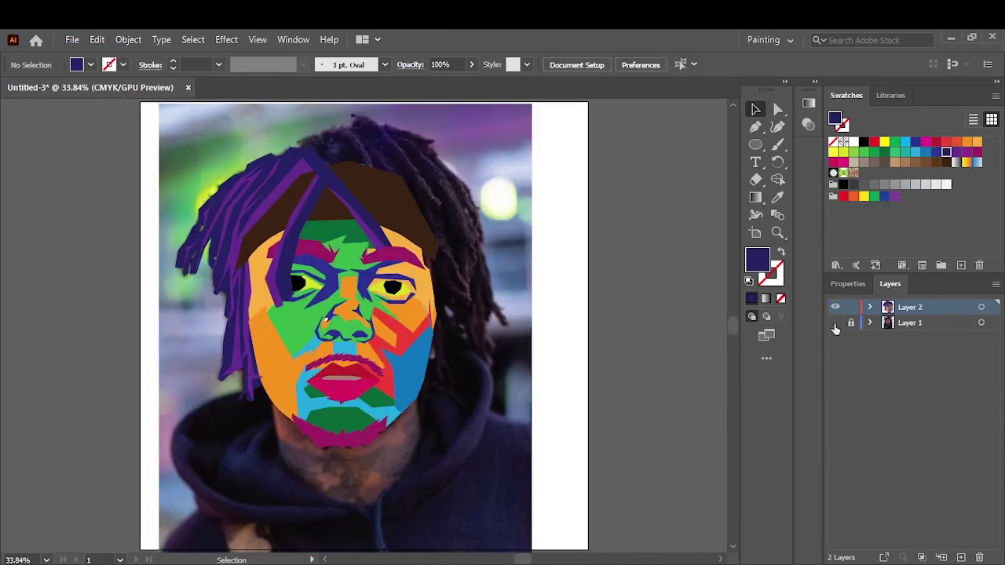
Step: Swap the brown forehead shape's fill to stroke so only a thin brown outline remains
{"action": "left_click", "coordinate": [836, 322]}
{"action": "left_click", "coordinate": [835, 325]}
{"action": "scroll", "coordinate": [489, 392], "scroll_direction": "up", "scroll_amount": 2}
{"action": "scroll", "coordinate": [369, 225], "scroll_direction": "up", "scroll_amount": 1}
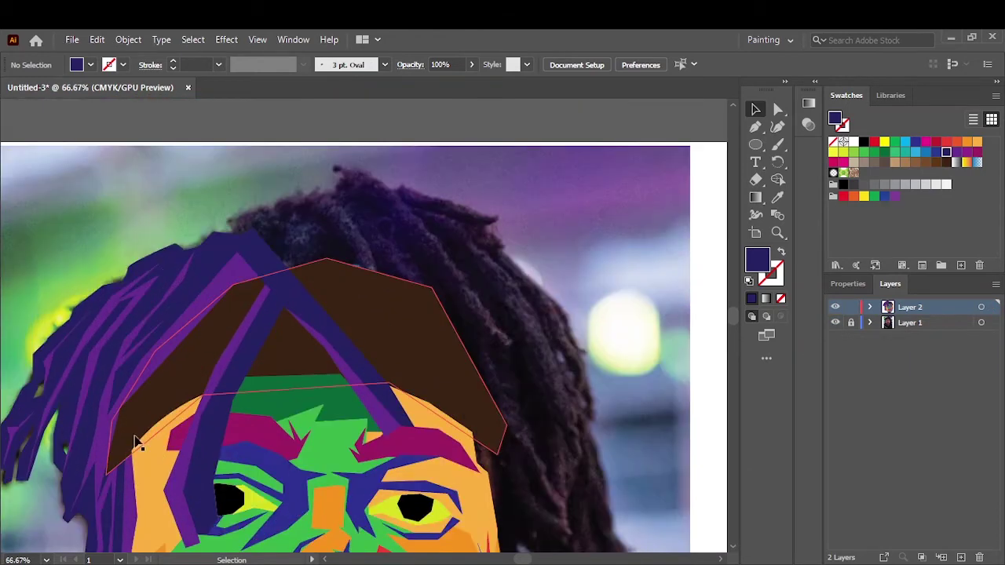
{"action": "left_click", "coordinate": [134, 437]}
{"action": "scroll", "coordinate": [459, 169], "scroll_direction": "up", "scroll_amount": 1}
{"action": "scroll", "coordinate": [461, 169], "scroll_direction": "down", "scroll_amount": 2}
{"action": "scroll", "coordinate": [353, 352], "scroll_direction": "up", "scroll_amount": 1}
{"action": "left_click", "coordinate": [352, 353]}
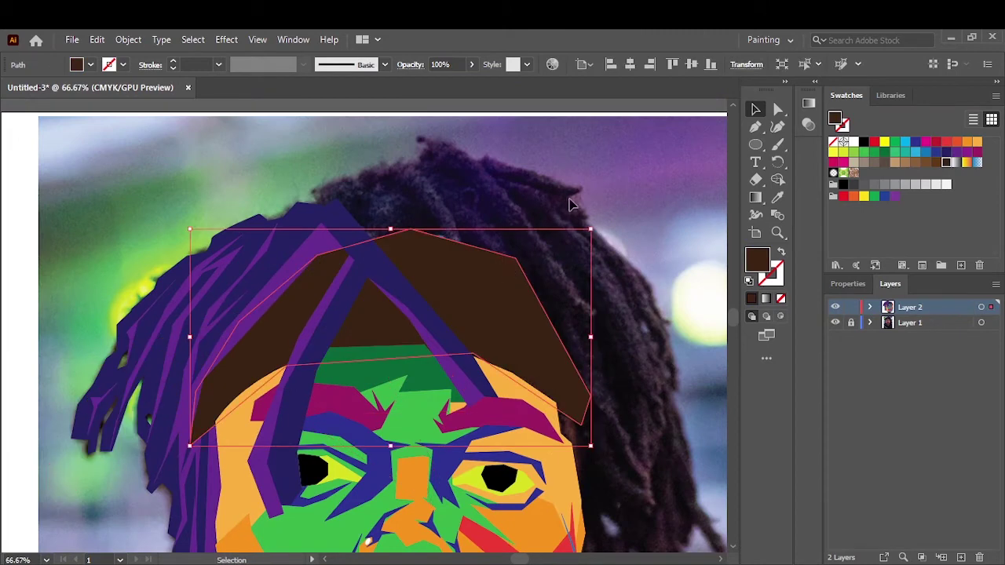
{"action": "left_click", "coordinate": [781, 254]}
{"action": "left_click", "coordinate": [324, 298]}
Step: Switch the fill back to dark indigo and trace a triangular strand over the crown
{"action": "left_click", "coordinate": [365, 262]}
{"action": "left_click", "coordinate": [946, 151]}
{"action": "key", "text": "ctrl+shift+a"}
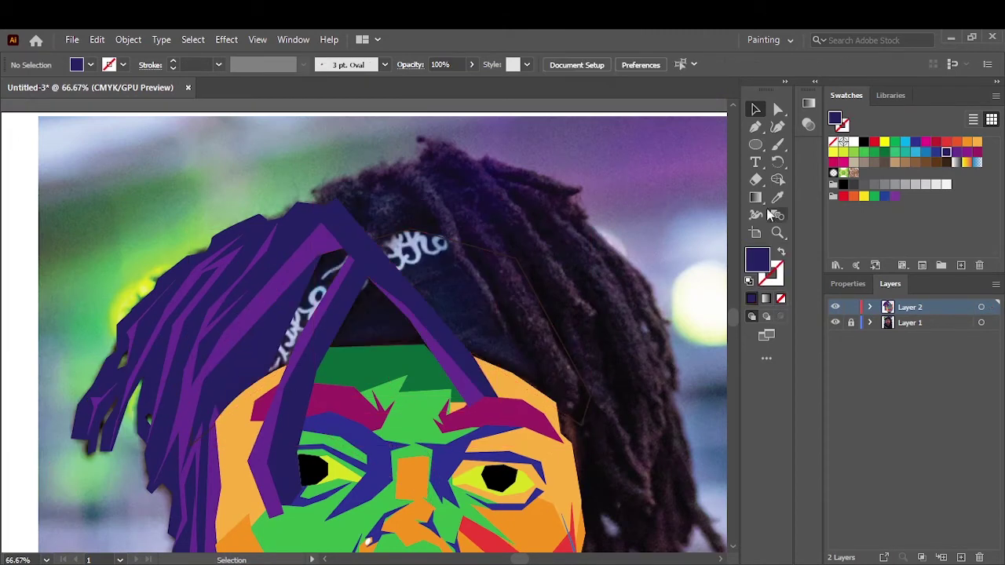
{"action": "left_click", "coordinate": [359, 268]}
{"action": "left_click", "coordinate": [377, 199]}
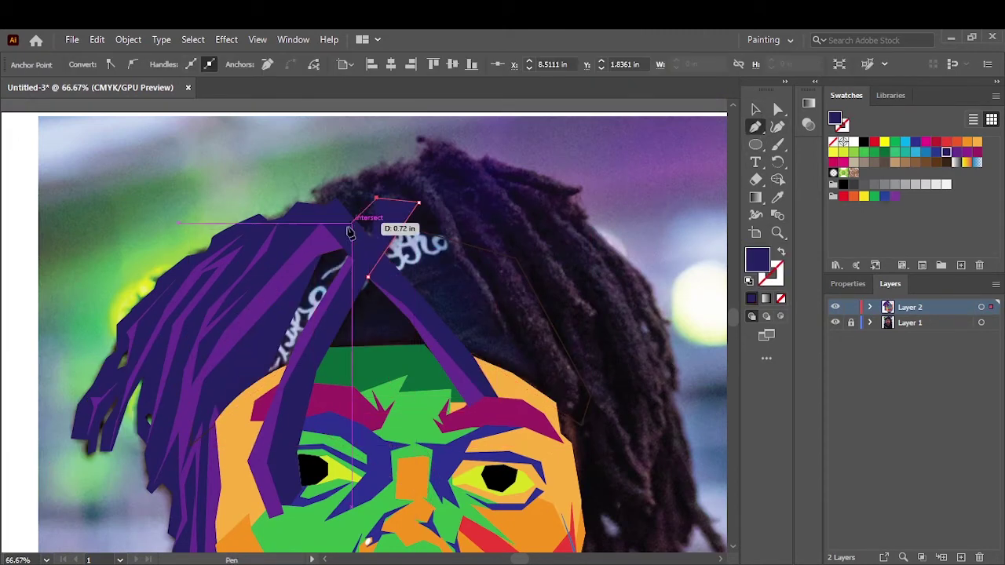
{"action": "left_click", "coordinate": [418, 204]}
{"action": "left_click", "coordinate": [359, 269]}
{"action": "key", "text": "ctrl+shift+a"}
Step: Trace an indigo strand running from the crown down to the lower right
{"action": "left_click", "coordinate": [394, 176]}
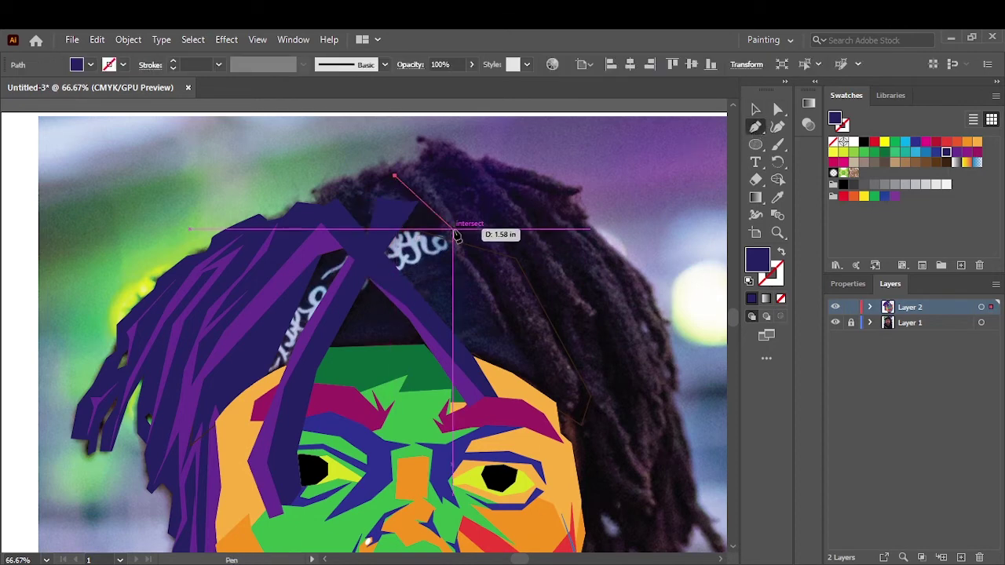
{"action": "left_click", "coordinate": [440, 229]}
{"action": "left_click", "coordinate": [509, 343]}
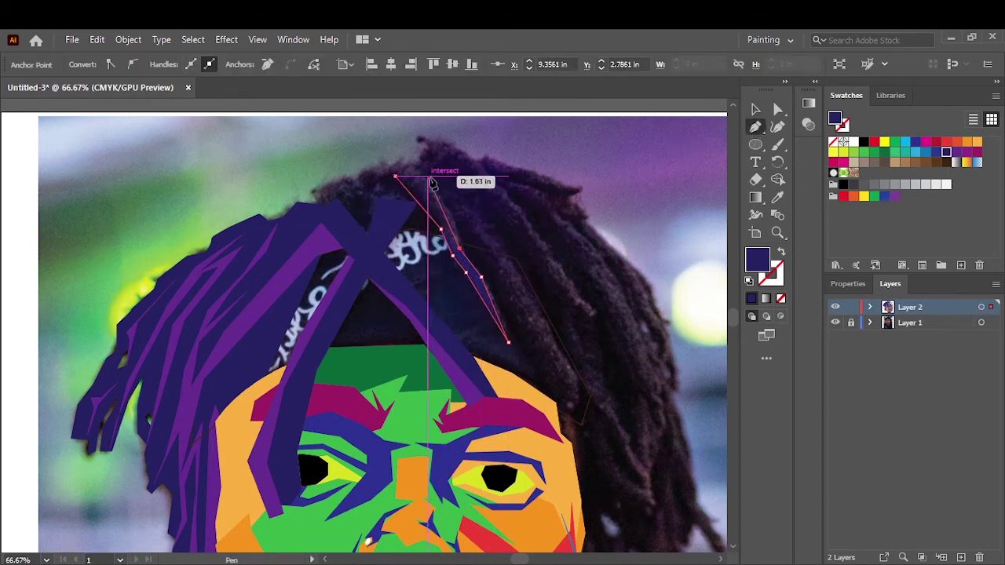
{"action": "left_click", "coordinate": [395, 177]}
{"action": "key", "text": "ctrl+shift+a"}
{"action": "left_click", "coordinate": [360, 194]}
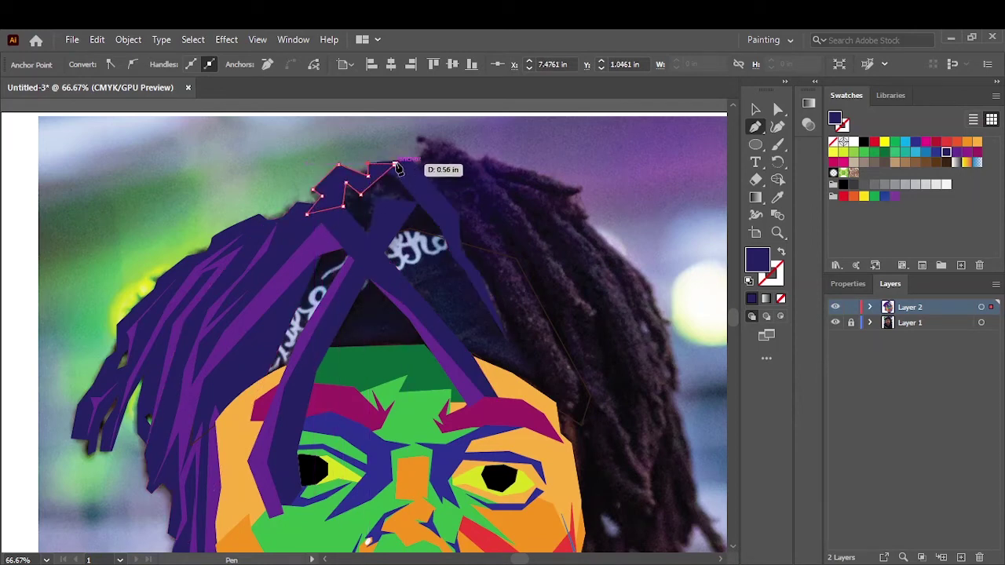
{"action": "left_click", "coordinate": [650, 171]}
Step: Trace a long indigo dreadlock hanging down the right side of the hair
{"action": "left_click", "coordinate": [453, 220]}
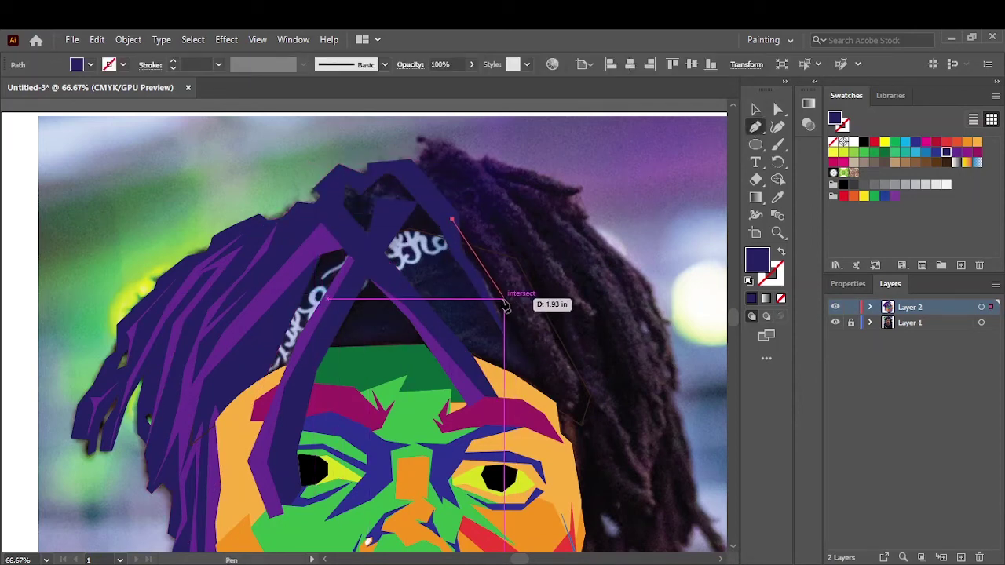
{"action": "left_click", "coordinate": [503, 310]}
{"action": "left_click", "coordinate": [524, 355]}
{"action": "left_click", "coordinate": [578, 366]}
{"action": "left_click", "coordinate": [579, 398]}
{"action": "left_click", "coordinate": [555, 412]}
{"action": "left_click", "coordinate": [473, 205]}
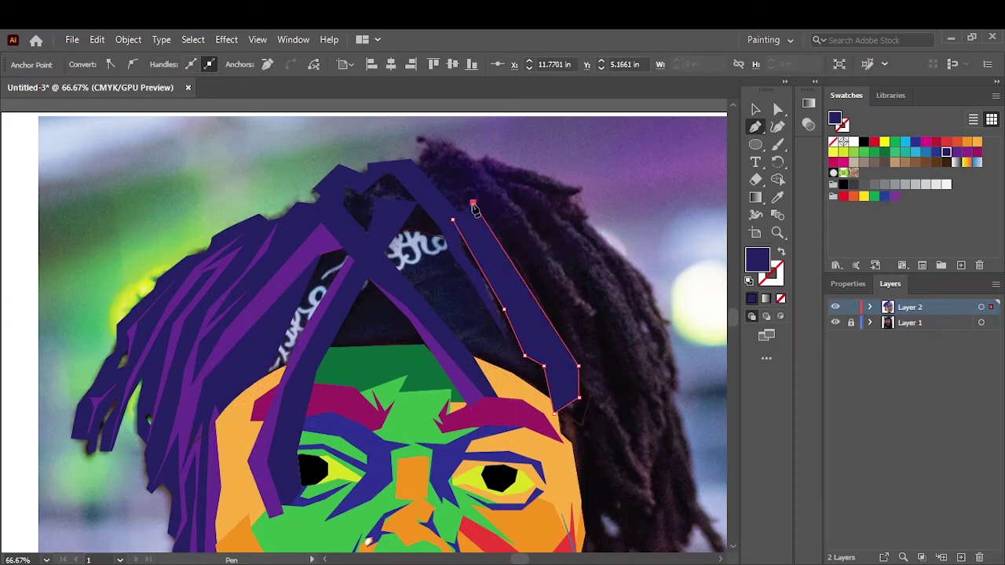
{"action": "left_click", "coordinate": [453, 221]}
{"action": "scroll", "coordinate": [605, 404], "scroll_direction": "down", "scroll_amount": 5}
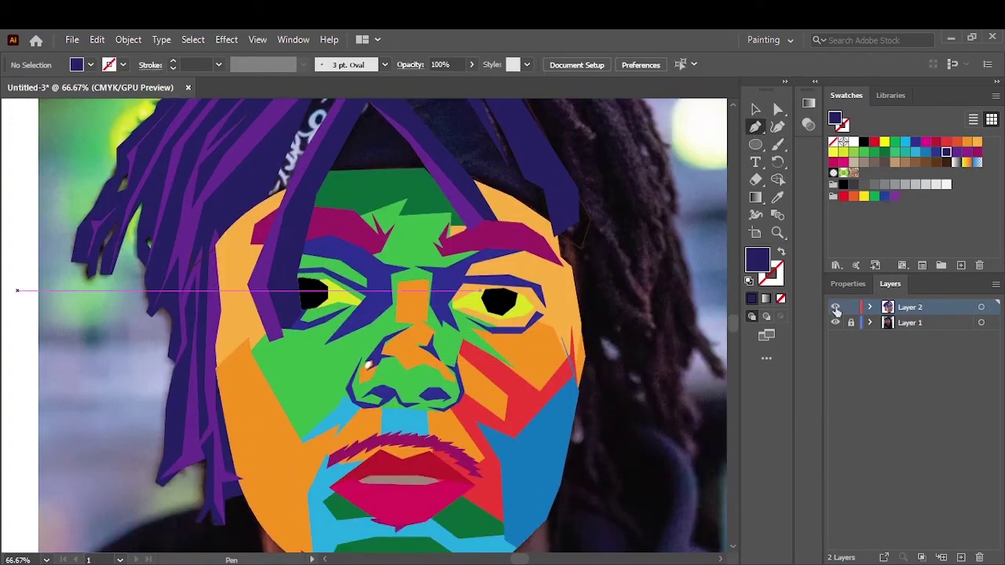
{"action": "scroll", "coordinate": [622, 329], "scroll_direction": "up", "scroll_amount": 5}
Step: Add another indigo strand from the crown down to a tip on the right
{"action": "left_click", "coordinate": [420, 193]}
{"action": "left_click", "coordinate": [453, 182]}
{"action": "left_click", "coordinate": [509, 264]}
{"action": "left_click", "coordinate": [533, 276]}
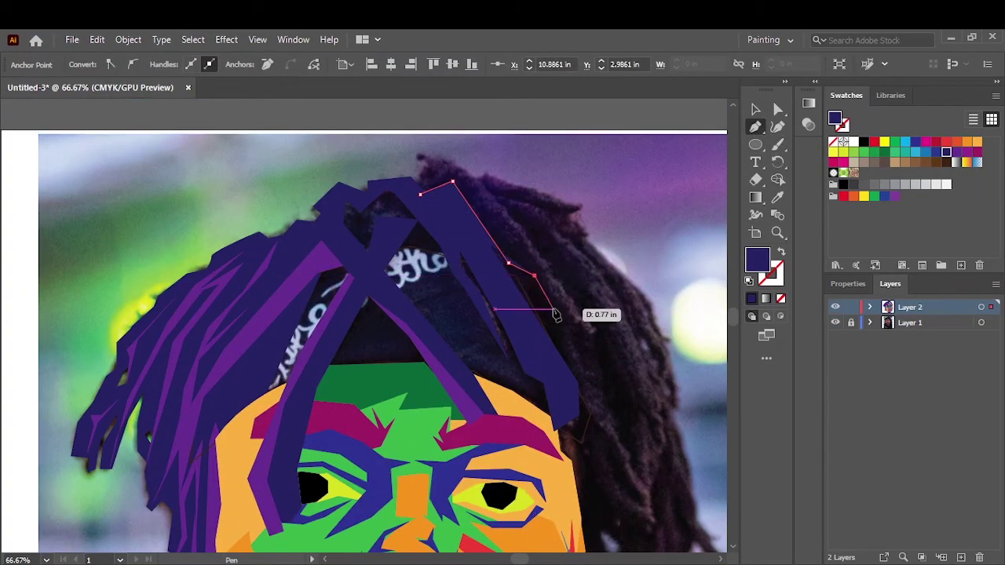
{"action": "left_click", "coordinate": [595, 338]}
{"action": "left_click", "coordinate": [598, 326]}
{"action": "left_click", "coordinate": [515, 225]}
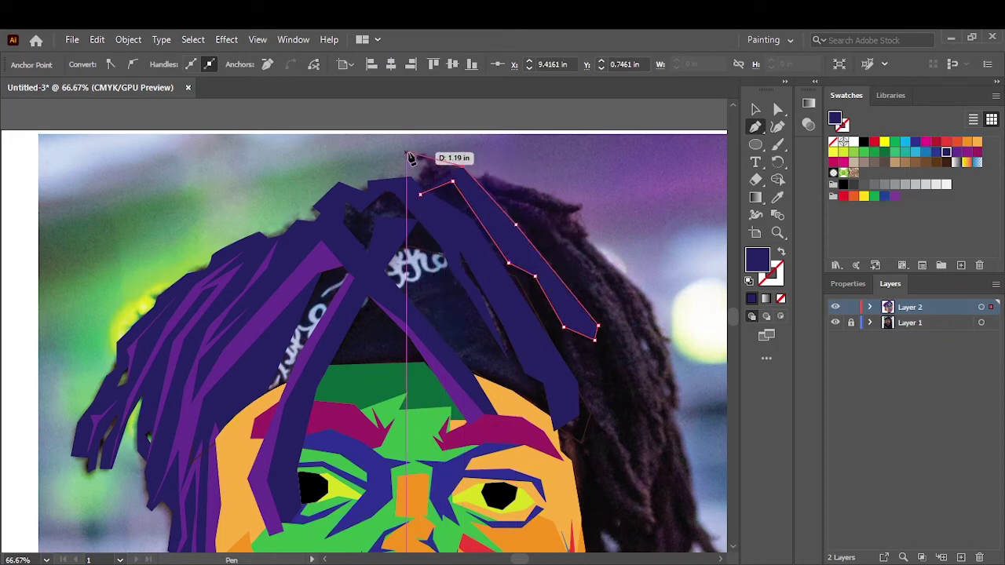
{"action": "left_click", "coordinate": [407, 187]}
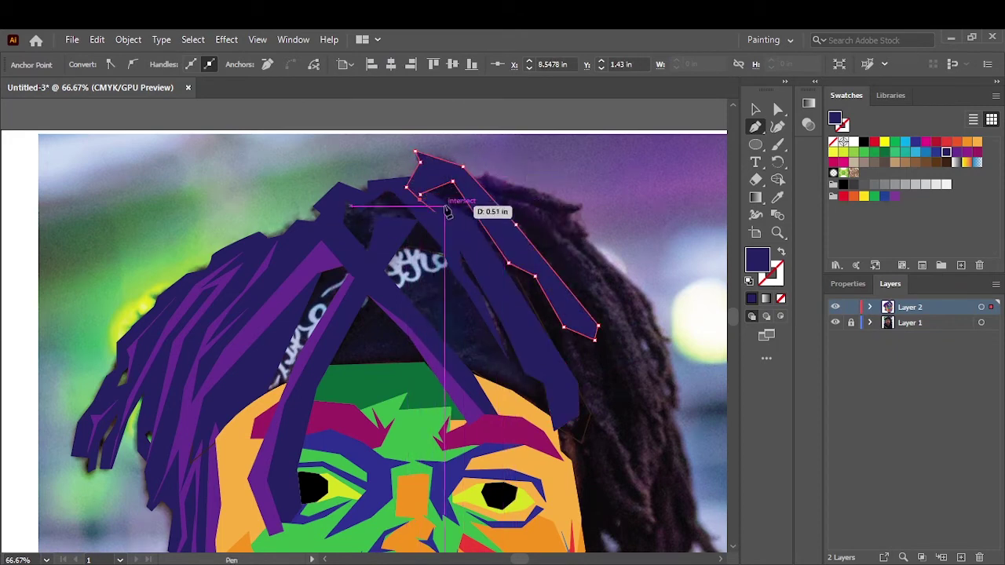
{"action": "left_click", "coordinate": [415, 153]}
Step: Trace a long indigo strand along the top and down the far right of the hair
{"action": "left_click", "coordinate": [466, 188]}
{"action": "left_click", "coordinate": [527, 207]}
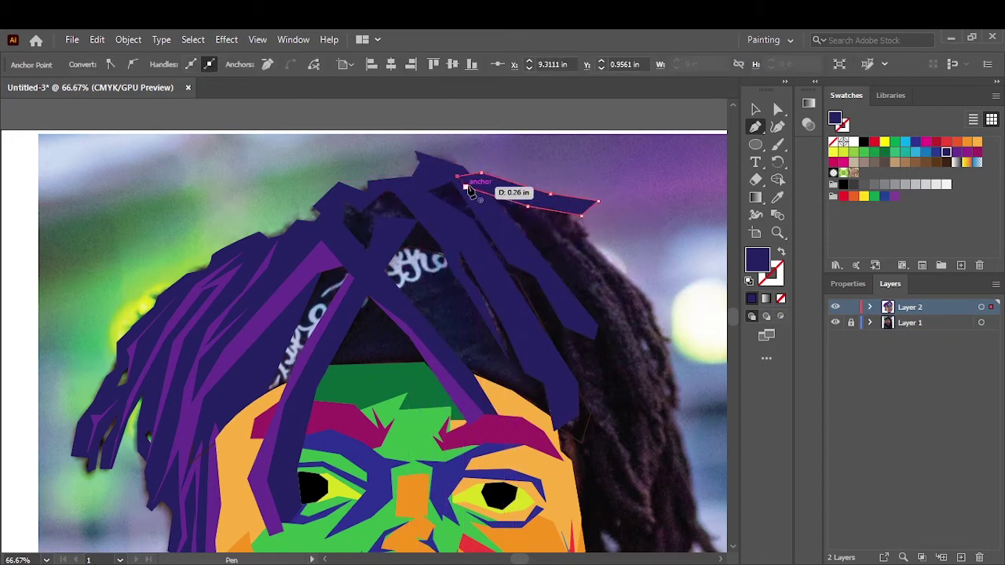
{"action": "left_click", "coordinate": [554, 252]}
{"action": "left_click", "coordinate": [612, 282]}
{"action": "left_click", "coordinate": [623, 363]}
{"action": "left_click", "coordinate": [659, 397]}
{"action": "left_click", "coordinate": [672, 427]}
{"action": "left_click", "coordinate": [650, 430]}
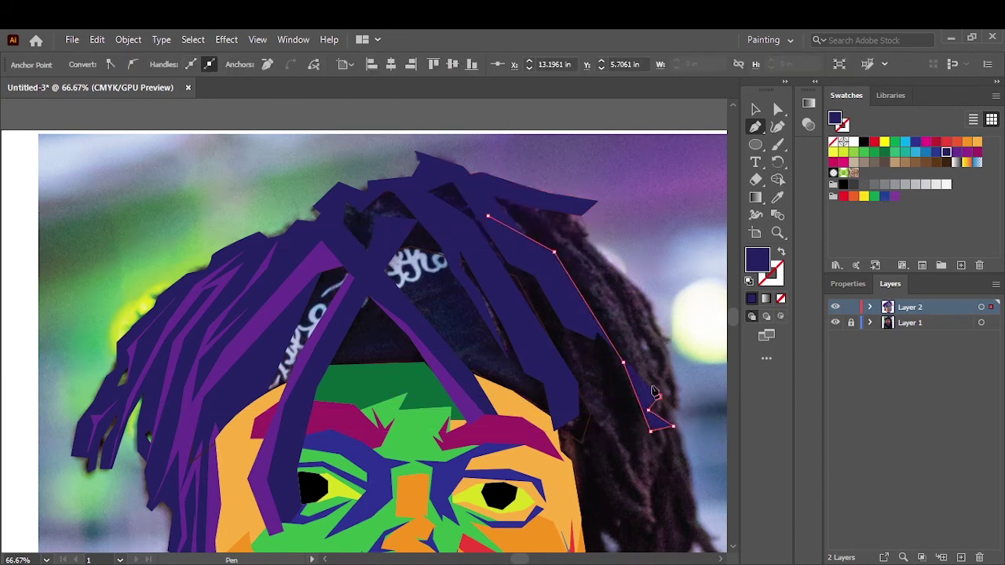
{"action": "left_click", "coordinate": [488, 215]}
Step: Begin outlining the next right-side hair strand downward
{"action": "left_click", "coordinate": [545, 232]}
{"action": "left_click", "coordinate": [579, 238]}
{"action": "left_click", "coordinate": [620, 281]}
{"action": "left_click", "coordinate": [630, 344]}
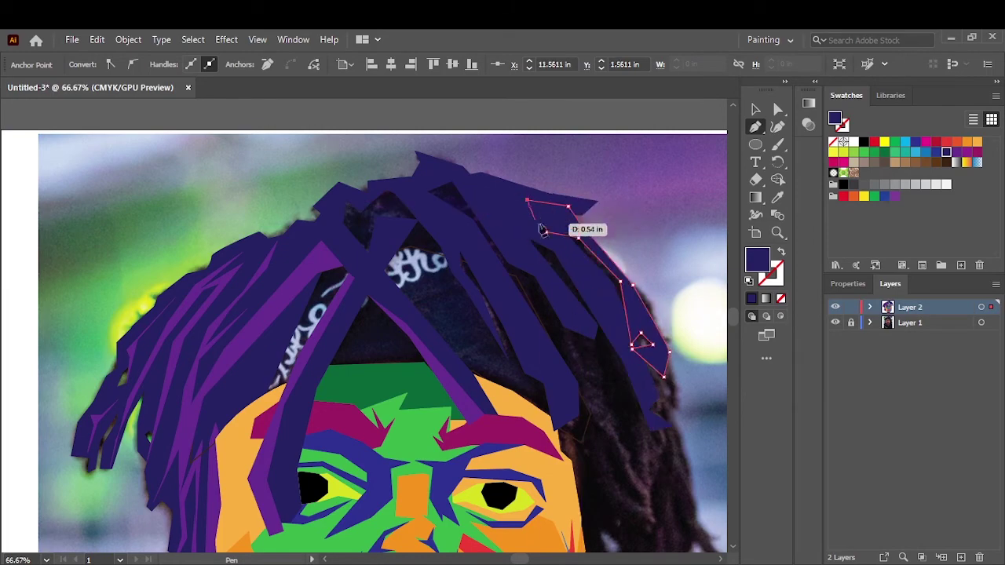
{"action": "scroll", "coordinate": [658, 358], "scroll_direction": "down", "scroll_amount": 2}
{"action": "scroll", "coordinate": [657, 357], "scroll_direction": "down", "scroll_amount": 5}
{"action": "scroll", "coordinate": [657, 357], "scroll_direction": "up", "scroll_amount": 6}
{"action": "scroll", "coordinate": [549, 275], "scroll_direction": "right", "scroll_amount": 3}
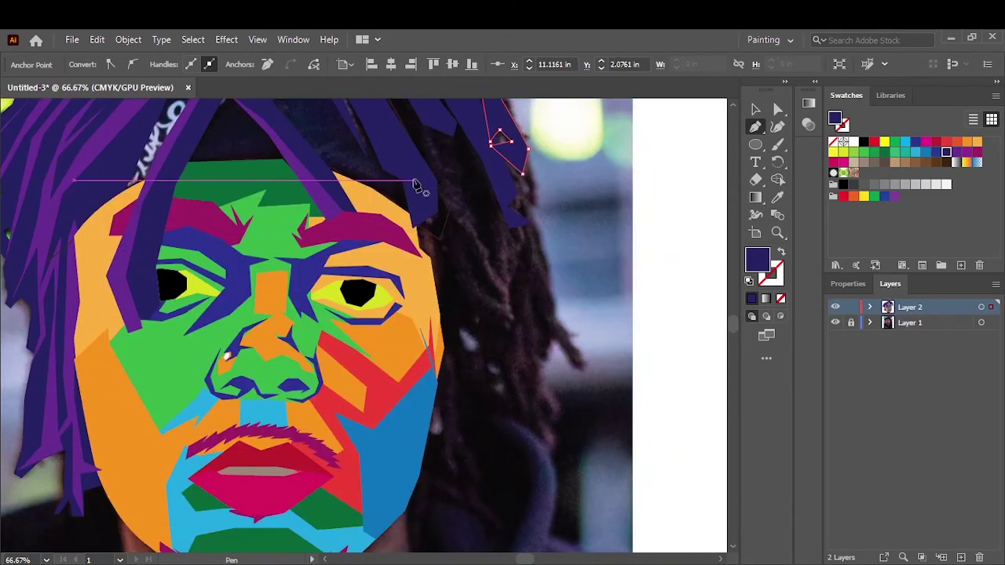
{"action": "scroll", "coordinate": [416, 185], "scroll_direction": "up", "scroll_amount": 3}
Step: Trace a zigzag indigo strand down through the hair
{"action": "left_click", "coordinate": [404, 198]}
{"action": "left_click", "coordinate": [431, 234]}
{"action": "left_click", "coordinate": [457, 249]}
{"action": "left_click", "coordinate": [464, 302]}
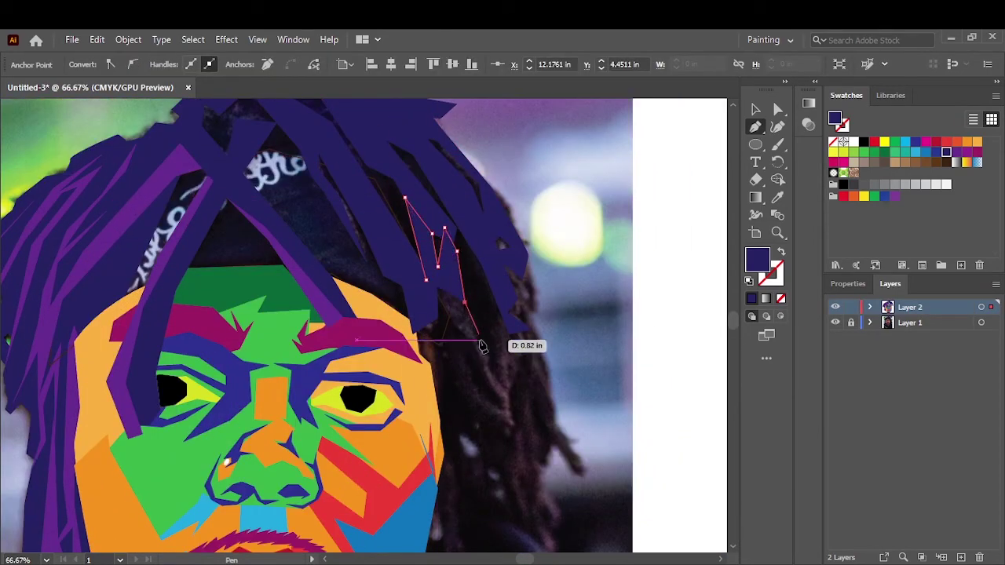
{"action": "left_click", "coordinate": [485, 358]}
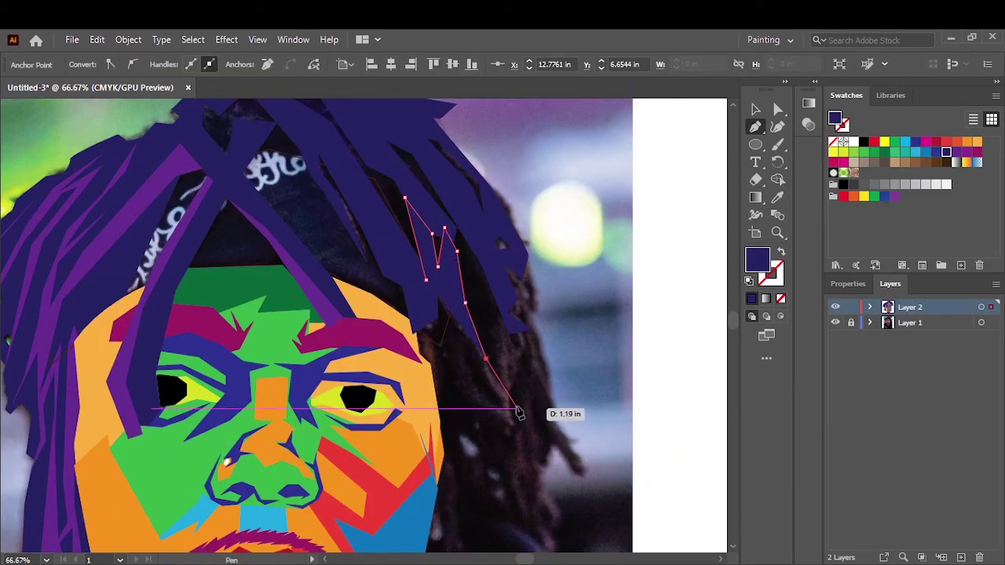
Step: Outline an indigo strand above the right eyebrow beside the face, then deselect
{"action": "left_click", "coordinate": [456, 329]}
{"action": "left_click", "coordinate": [469, 372]}
{"action": "left_click", "coordinate": [505, 413]}
{"action": "left_click", "coordinate": [449, 387]}
{"action": "left_click", "coordinate": [432, 339]}
{"action": "left_click", "coordinate": [444, 288]}
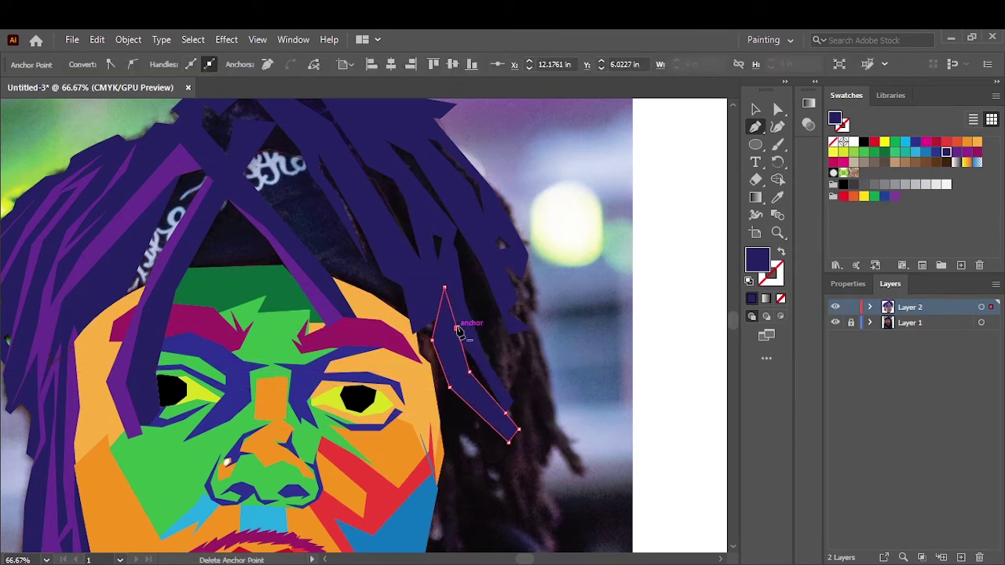
{"action": "key", "text": "v"}
{"action": "left_click", "coordinate": [542, 380]}
{"action": "scroll", "coordinate": [542, 380], "scroll_direction": "up", "scroll_amount": 2}
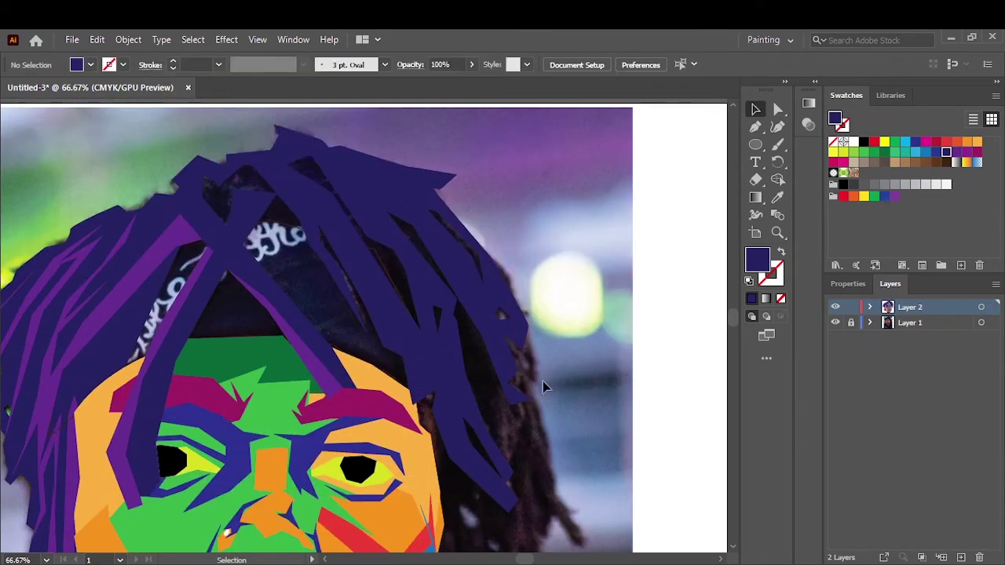
Step: Send the large hair-base shape to the back, behind the strands
{"action": "right_click", "coordinate": [385, 273]}
{"action": "left_click", "coordinate": [573, 533]}
{"action": "scroll", "coordinate": [609, 335], "scroll_direction": "down", "scroll_amount": 5}
{"action": "scroll", "coordinate": [597, 395], "scroll_direction": "up", "scroll_amount": 4}
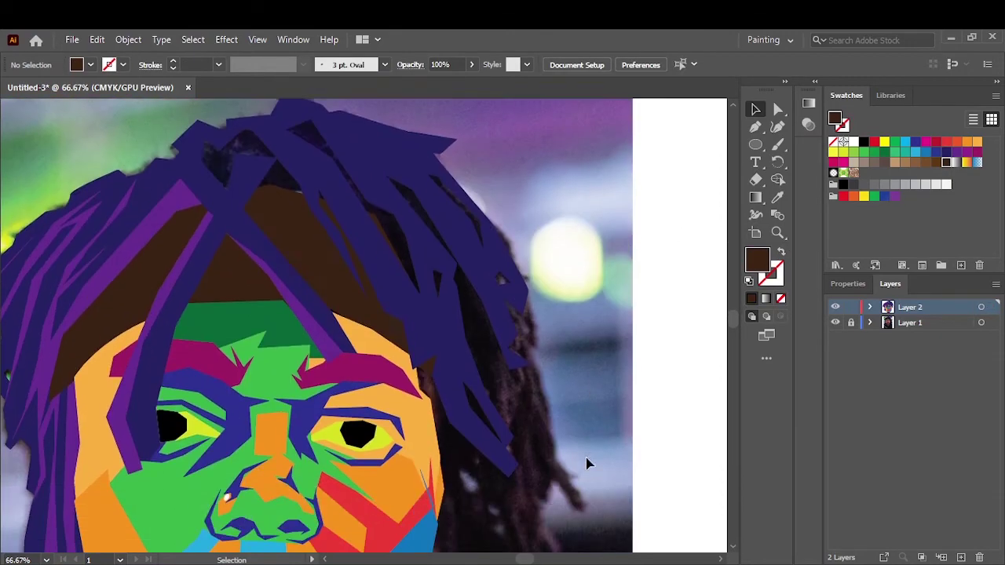
{"action": "scroll", "coordinate": [587, 463], "scroll_direction": "down", "scroll_amount": 5}
Step: Trace an indigo strand running down beside the right cheek
{"action": "left_click", "coordinate": [475, 249]}
{"action": "left_click", "coordinate": [508, 284]}
{"action": "left_click", "coordinate": [509, 314]}
{"action": "left_click", "coordinate": [524, 310]}
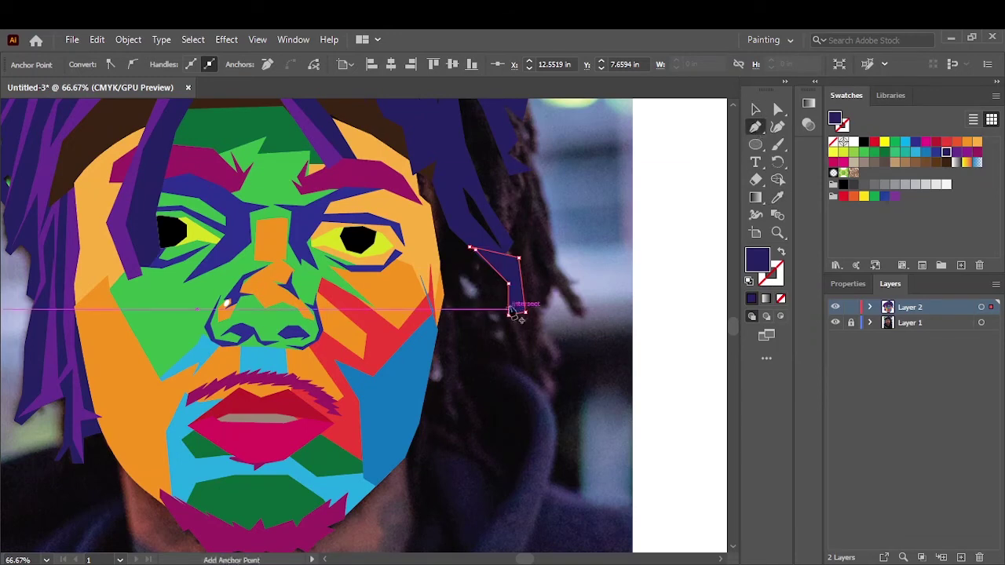
{"action": "left_click", "coordinate": [532, 345]}
{"action": "left_click", "coordinate": [537, 322]}
{"action": "left_click", "coordinate": [544, 296]}
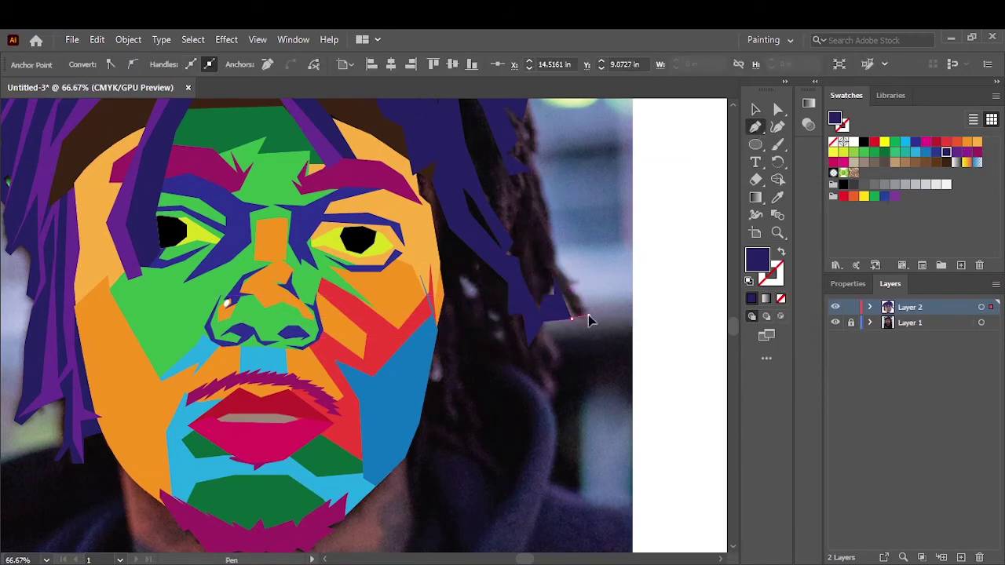
{"action": "left_click", "coordinate": [550, 261]}
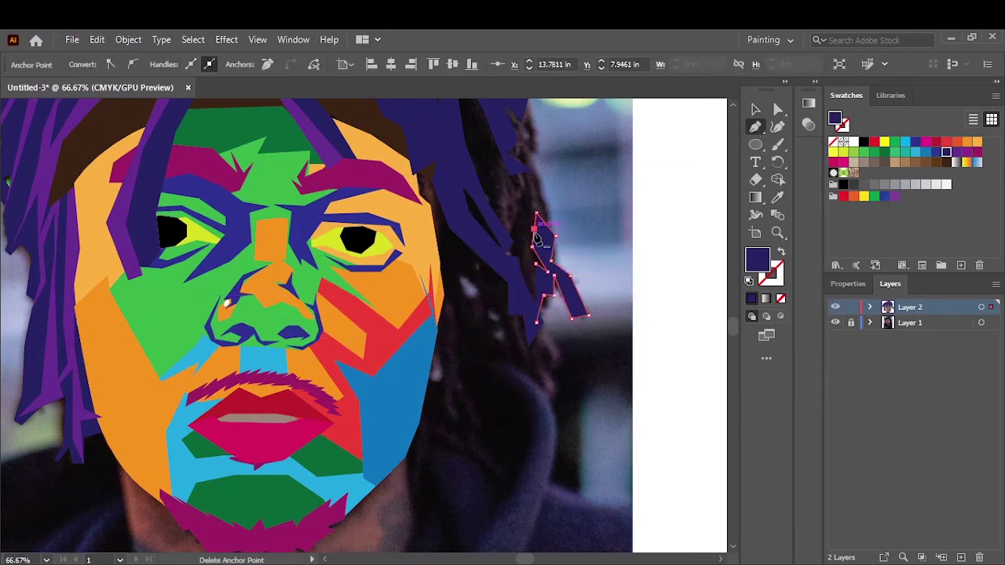
{"action": "left_click", "coordinate": [538, 229]}
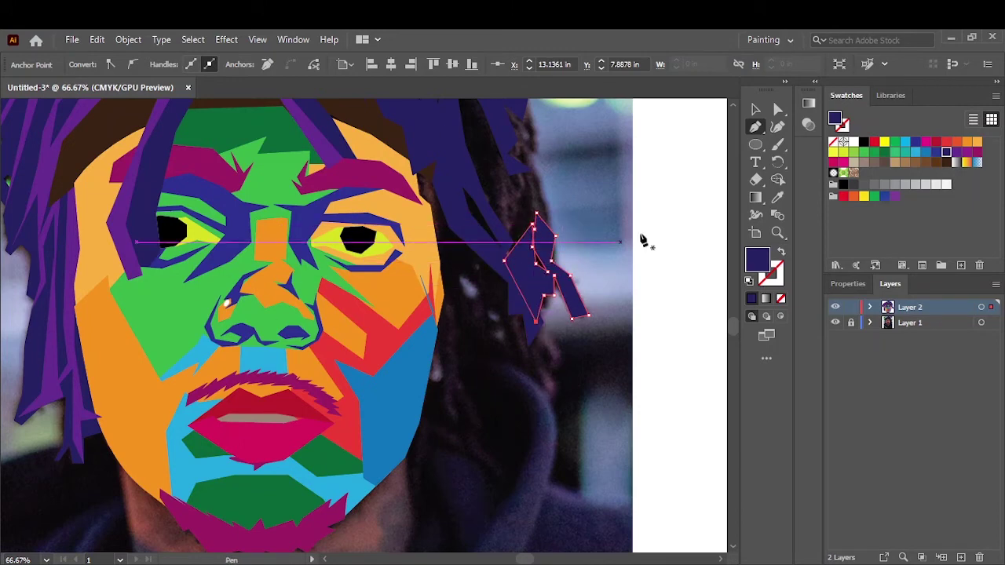
{"action": "scroll", "coordinate": [639, 239], "scroll_direction": "up", "scroll_amount": 5}
Step: Trace and close another strand along the right side of the hair
{"action": "left_click", "coordinate": [497, 408]}
{"action": "left_click", "coordinate": [493, 357]}
{"action": "left_click", "coordinate": [513, 419]}
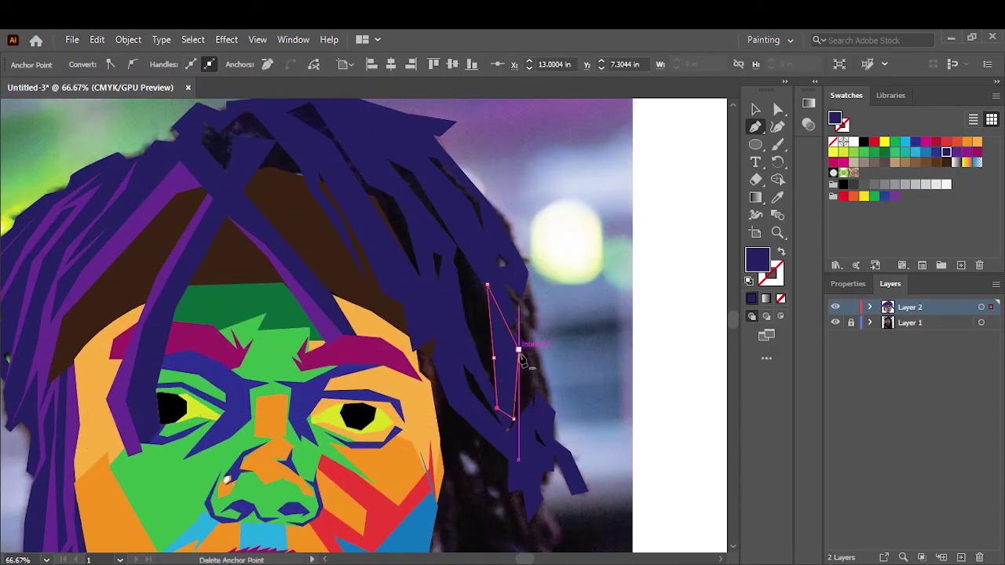
{"action": "left_click", "coordinate": [535, 409]}
{"action": "left_click", "coordinate": [532, 364]}
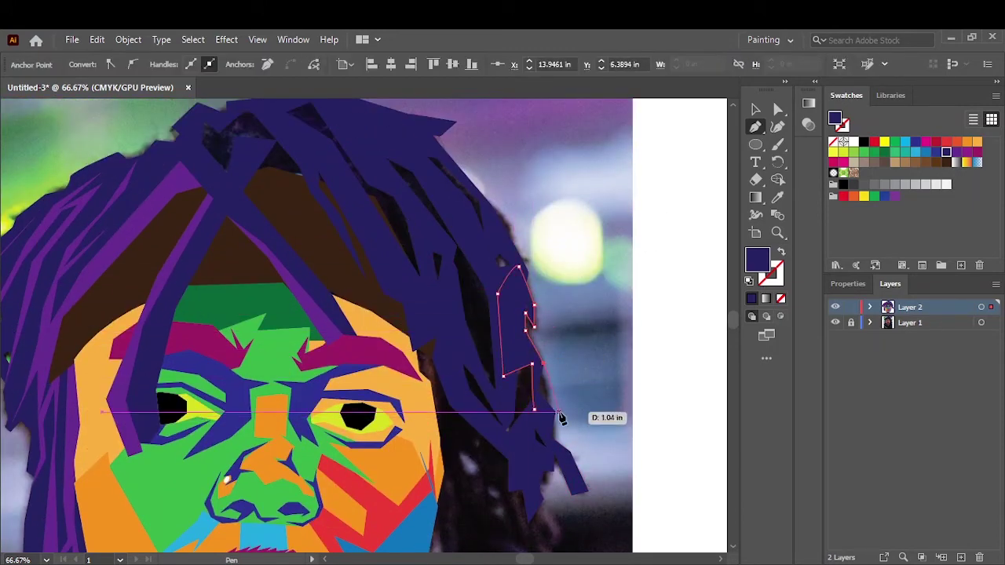
{"action": "left_click", "coordinate": [518, 268]}
Step: Trace a large violet shape covering the top and right side of the hair
{"action": "scroll", "coordinate": [264, 228], "scroll_direction": "up", "scroll_amount": 2}
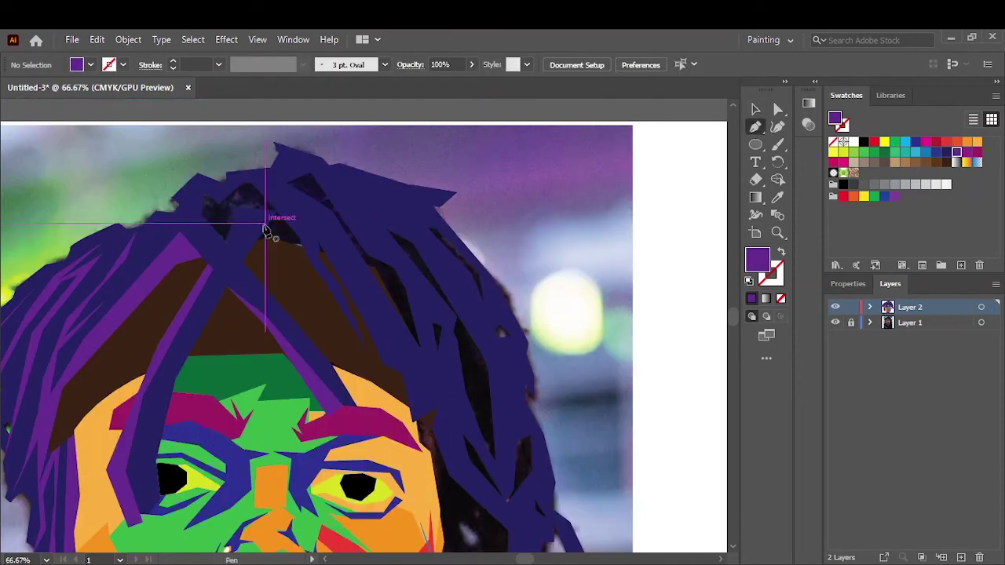
{"action": "left_click", "coordinate": [241, 287]}
{"action": "left_click", "coordinate": [457, 398]}
{"action": "left_click", "coordinate": [464, 472]}
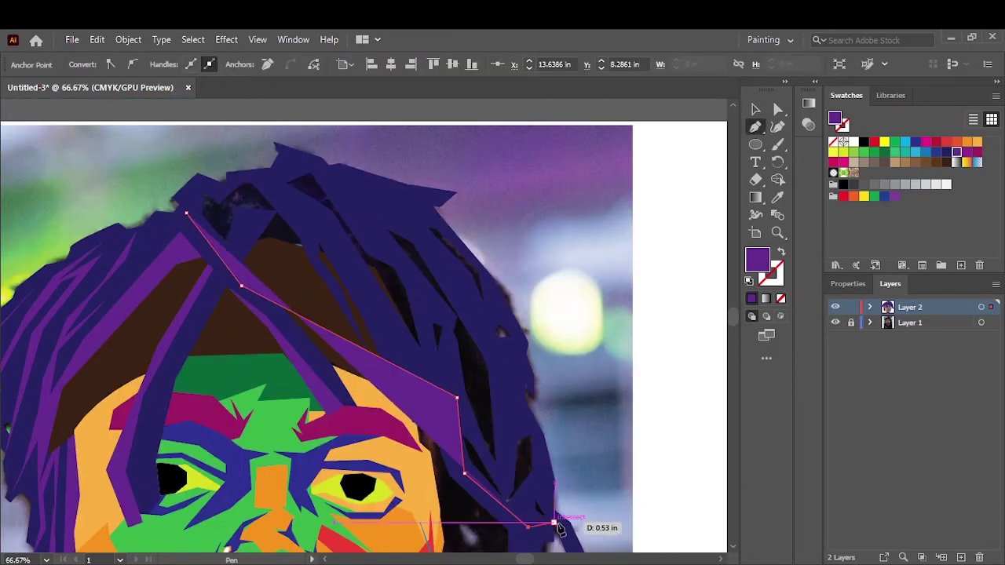
{"action": "left_click", "coordinate": [561, 528]}
{"action": "left_click", "coordinate": [538, 430]}
{"action": "left_click", "coordinate": [494, 350]}
{"action": "left_click", "coordinate": [523, 332]}
{"action": "left_click", "coordinate": [475, 264]}
{"action": "left_click", "coordinate": [425, 212]}
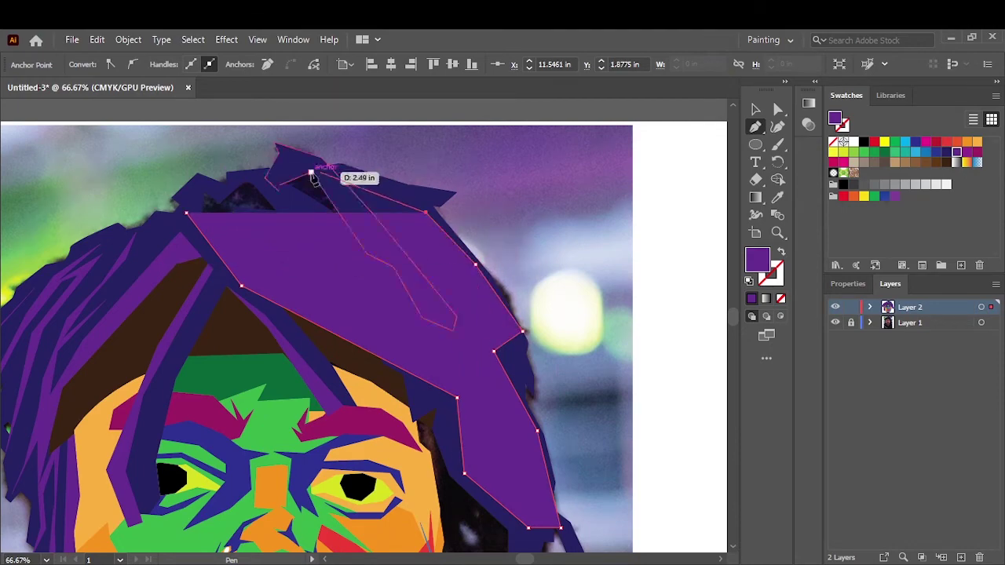
{"action": "left_click", "coordinate": [302, 163]}
{"action": "left_click", "coordinate": [187, 212]}
Step: Send the violet hair shape to the back behind the strands and deselect it
{"action": "right_click", "coordinate": [350, 242]}
{"action": "left_click", "coordinate": [528, 538]}
{"action": "key", "text": "v"}
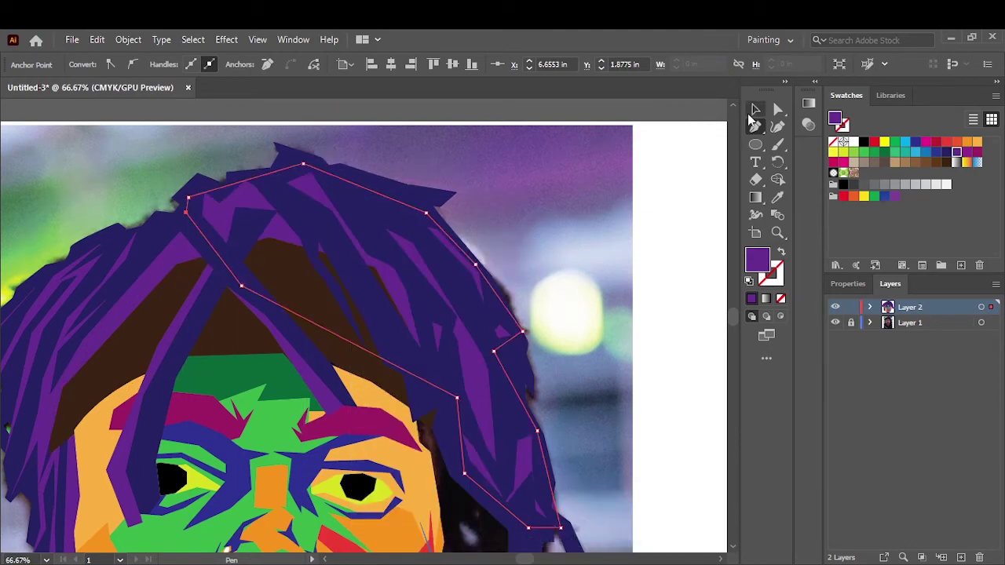
{"action": "scroll", "coordinate": [652, 361], "scroll_direction": "down", "scroll_amount": 5}
{"action": "left_click", "coordinate": [651, 361]}
Step: Trace a violet strand from below the right jaw up beside the face
{"action": "left_click", "coordinate": [405, 418]}
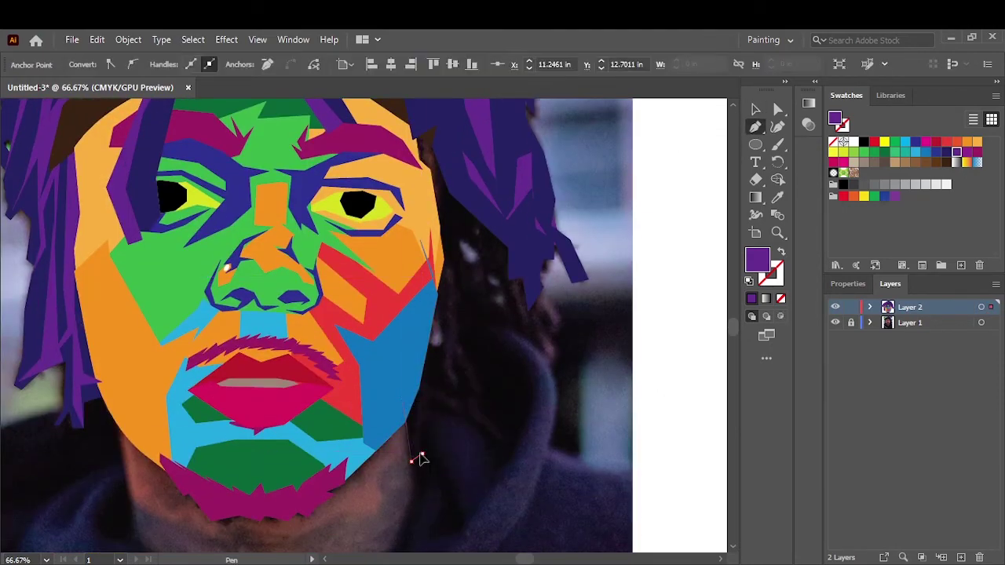
{"action": "left_click", "coordinate": [460, 166]}
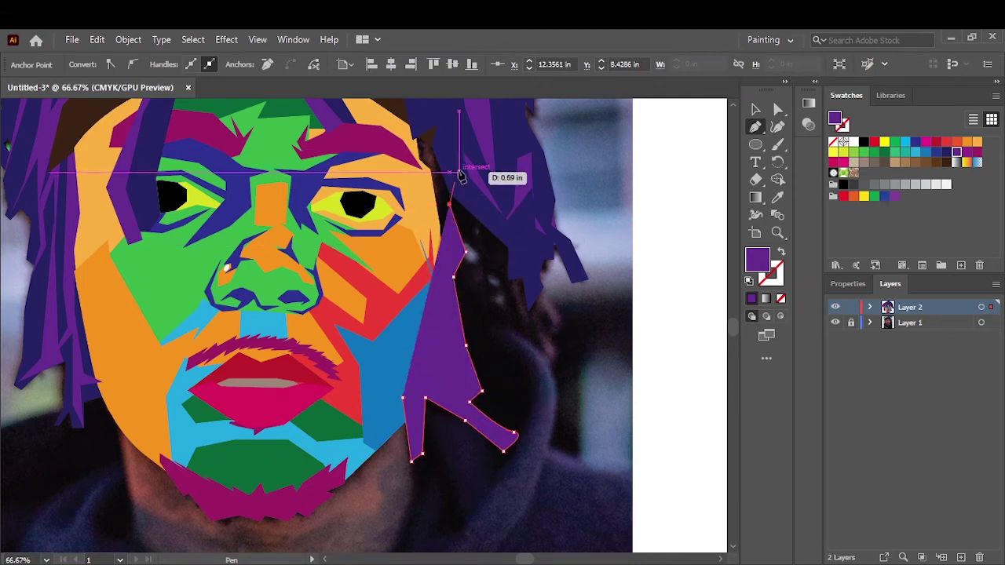
{"action": "left_click", "coordinate": [449, 206]}
{"action": "left_click", "coordinate": [423, 398]}
{"action": "right_click", "coordinate": [442, 396]}
{"action": "key", "text": "Escape"}
{"action": "scroll", "coordinate": [646, 359], "scroll_direction": "up", "scroll_amount": 5}
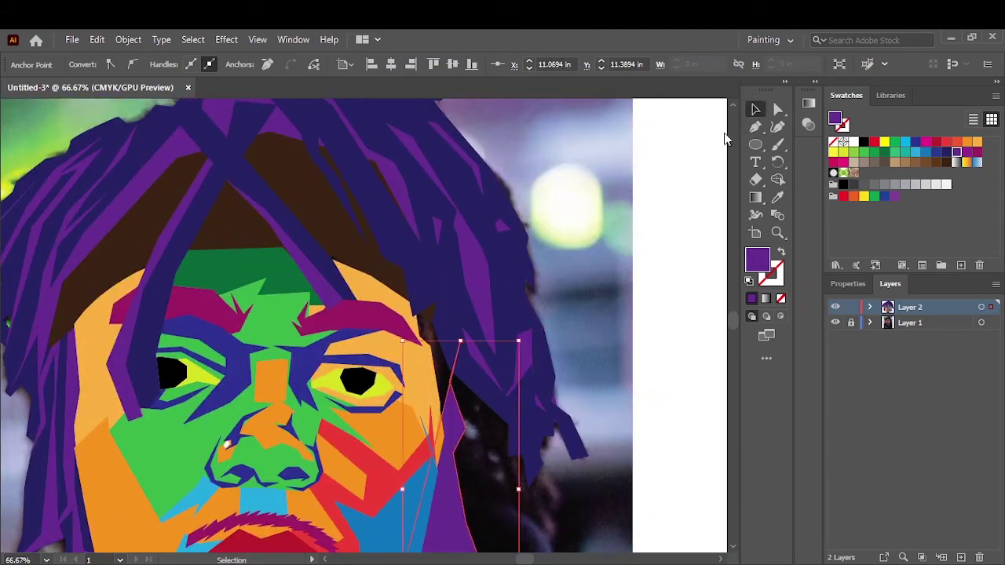
{"action": "scroll", "coordinate": [509, 400], "scroll_direction": "down", "scroll_amount": 3}
Step: Trace a violet piece near the right ear running down the side of the face
{"action": "left_click", "coordinate": [504, 392]}
{"action": "left_click", "coordinate": [452, 383]}
{"action": "left_click", "coordinate": [493, 369]}
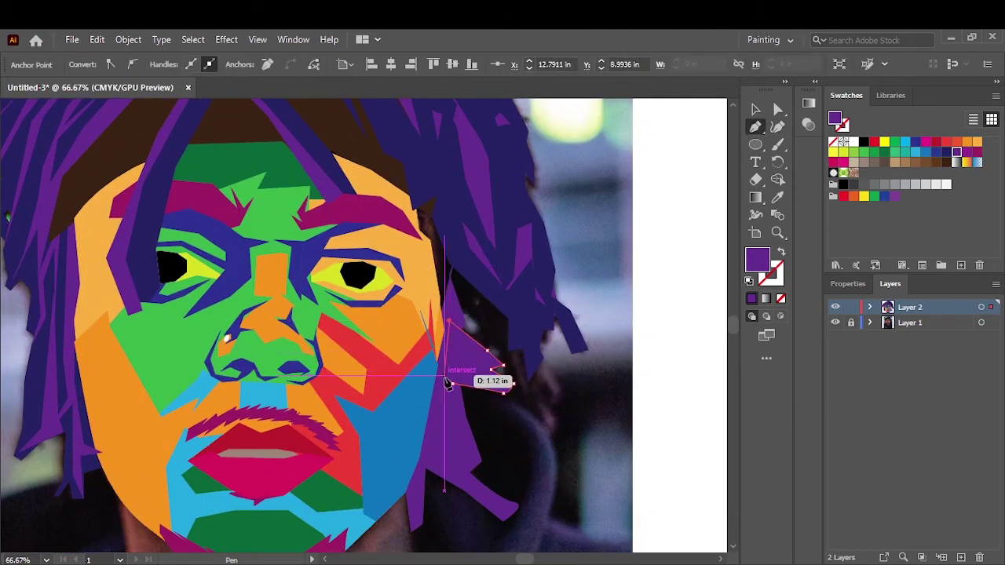
{"action": "left_click", "coordinate": [548, 429]}
{"action": "left_click", "coordinate": [560, 390]}
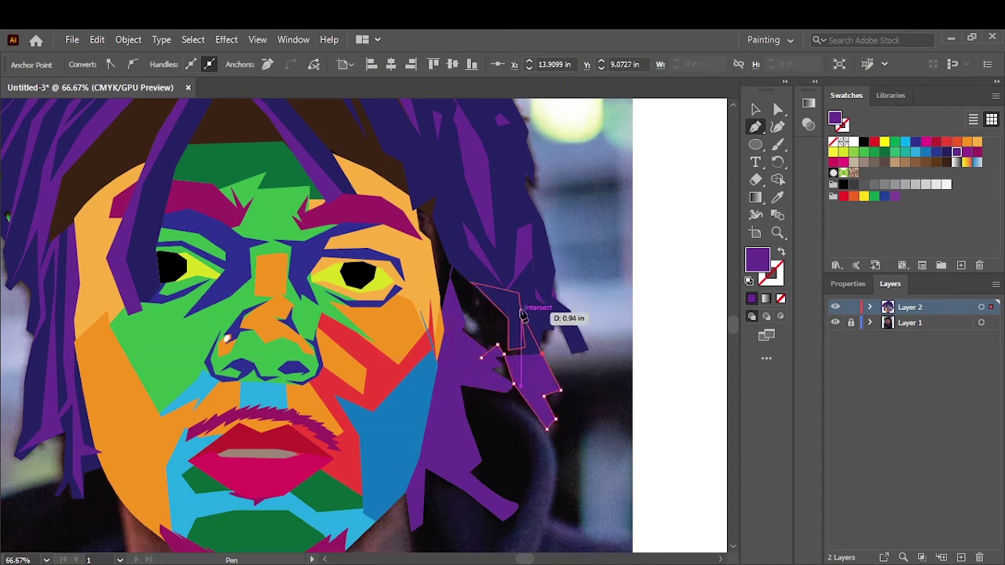
{"action": "left_click", "coordinate": [493, 276]}
{"action": "left_click", "coordinate": [456, 246]}
{"action": "left_click", "coordinate": [450, 298]}
{"action": "left_click", "coordinate": [486, 309]}
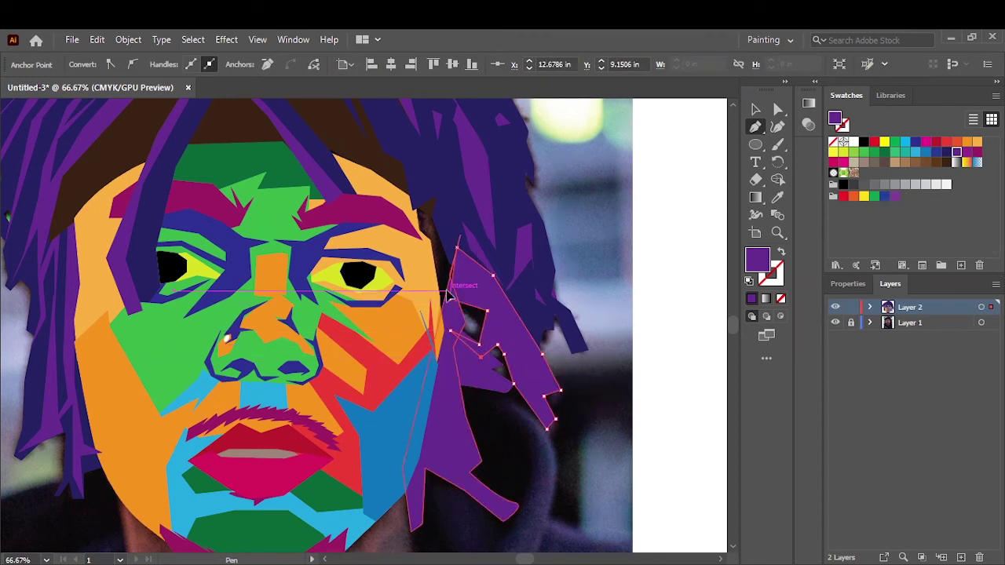
{"action": "left_click", "coordinate": [755, 110]}
{"action": "scroll", "coordinate": [639, 383], "scroll_direction": "up", "scroll_amount": 3}
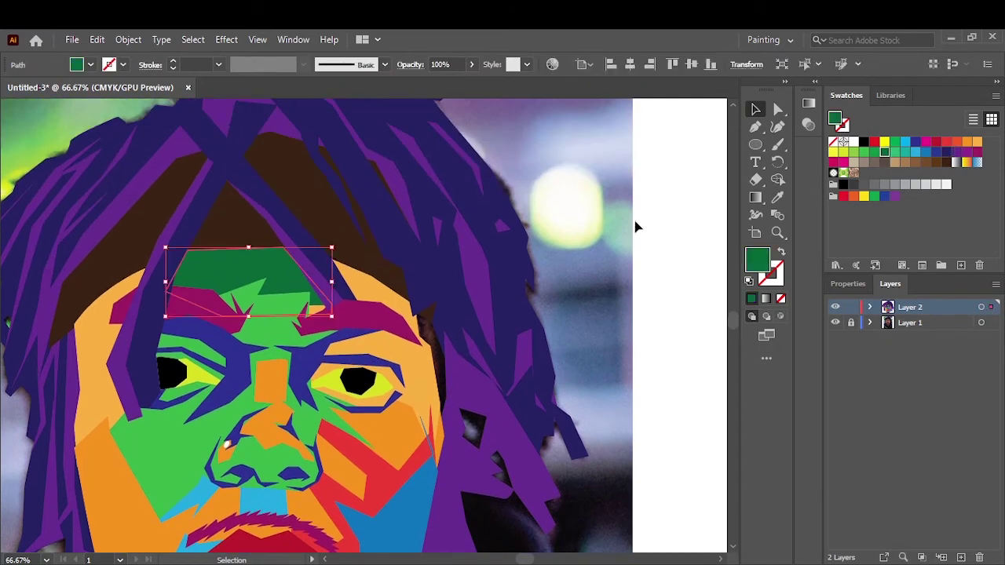
Step: Draw a new green forehead piece and bring it one step forward
{"action": "left_click", "coordinate": [636, 227]}
{"action": "key", "text": "p"}
{"action": "left_click", "coordinate": [393, 282]}
{"action": "left_click", "coordinate": [475, 287]}
{"action": "left_click", "coordinate": [460, 471]}
{"action": "right_click", "coordinate": [406, 285]}
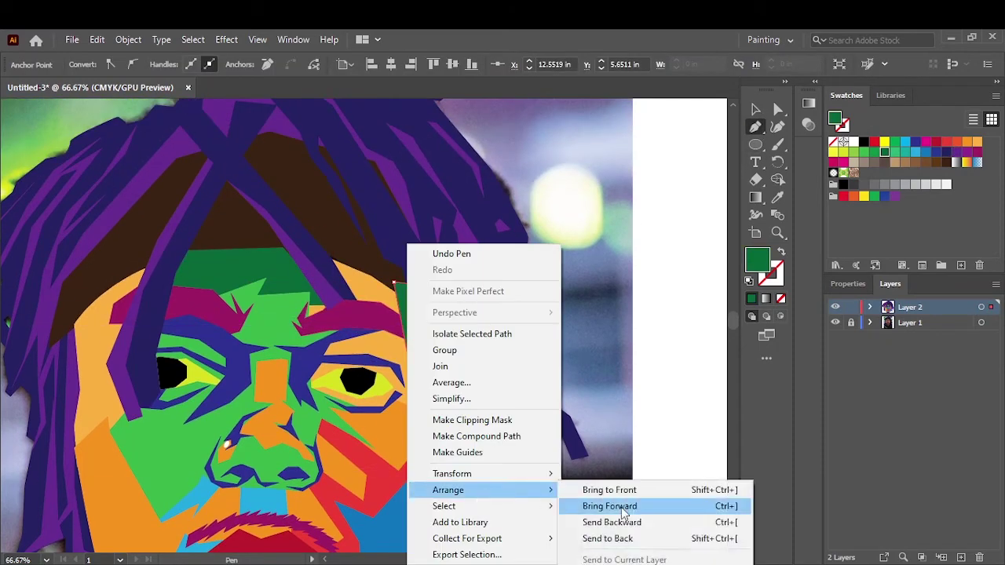
{"action": "left_click", "coordinate": [609, 506]}
Step: Check the brown hair-base shape, then fit the whole artboard in view with Ctrl+0
{"action": "key", "text": "v"}
{"action": "left_click", "coordinate": [258, 235]}
{"action": "left_click", "coordinate": [628, 291]}
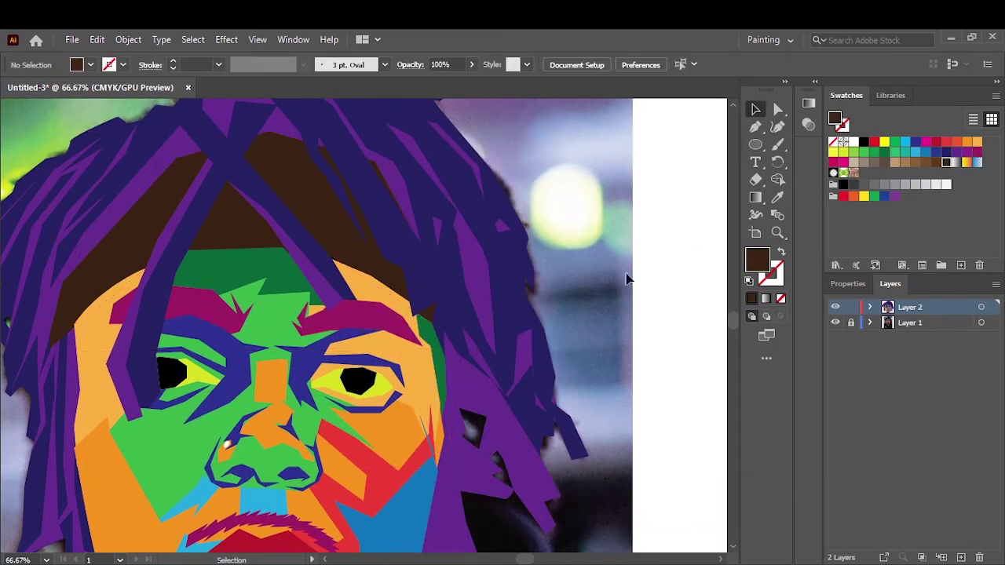
{"action": "left_click", "coordinate": [132, 271]}
{"action": "left_click", "coordinate": [586, 226]}
{"action": "key", "text": "ctrl+0"}
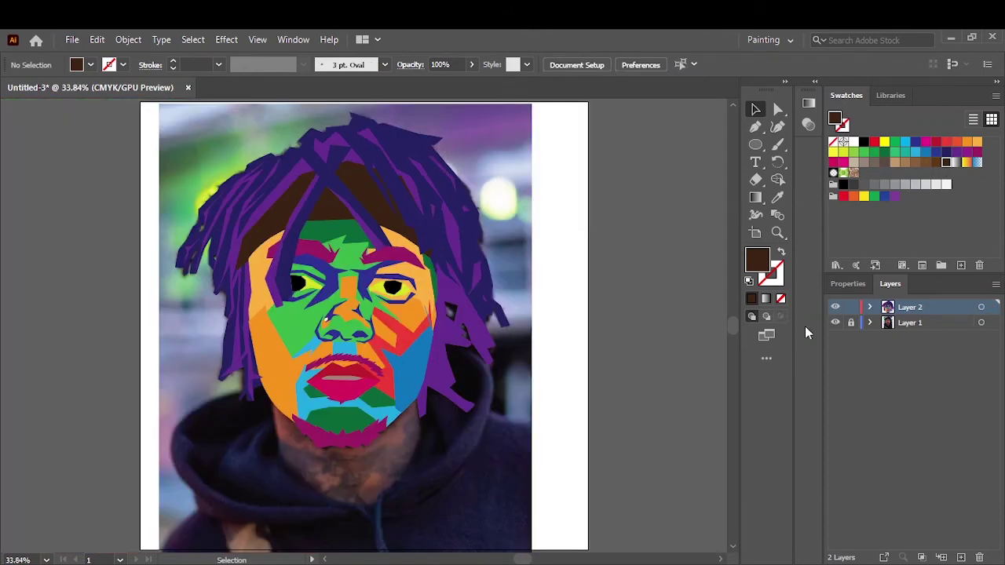
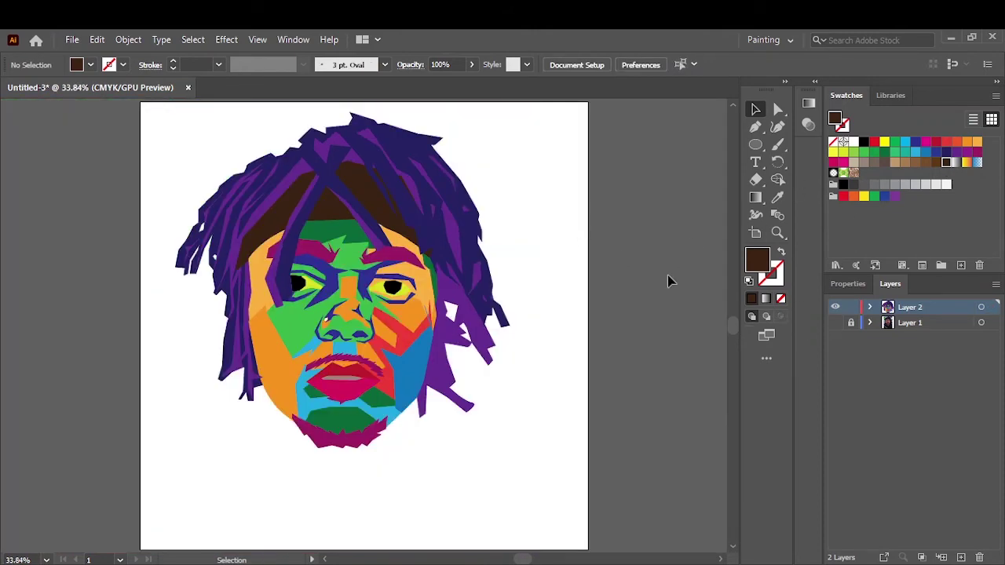
Step: Close a pink facet over the forehead and send it to the back
{"action": "left_click", "coordinate": [843, 162]}
{"action": "scroll", "coordinate": [459, 305], "scroll_direction": "up", "scroll_amount": 2}
{"action": "scroll", "coordinate": [459, 305], "scroll_direction": "down", "scroll_amount": 1}
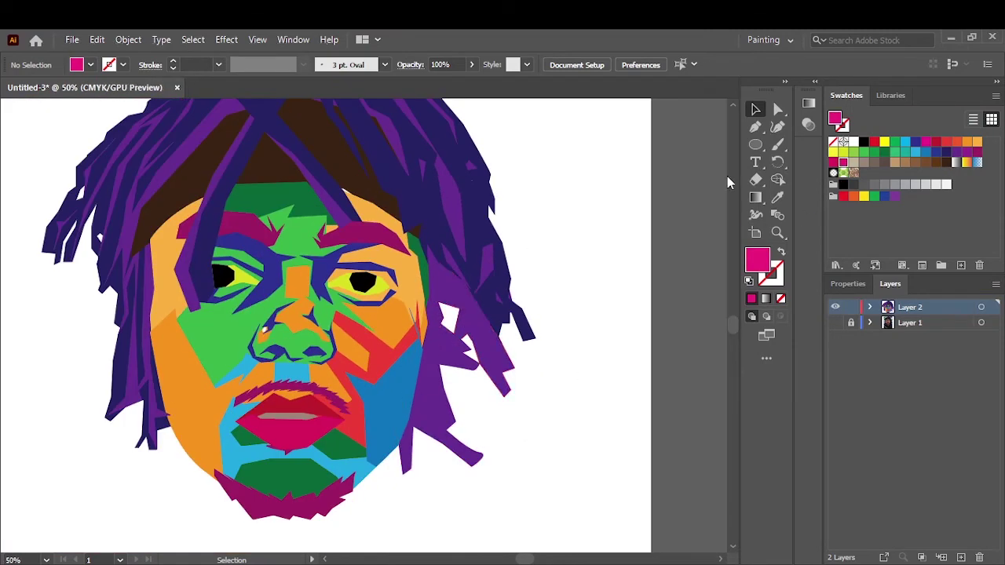
{"action": "left_click", "coordinate": [253, 164]}
{"action": "right_click", "coordinate": [330, 174]}
{"action": "left_click", "coordinate": [542, 466]}
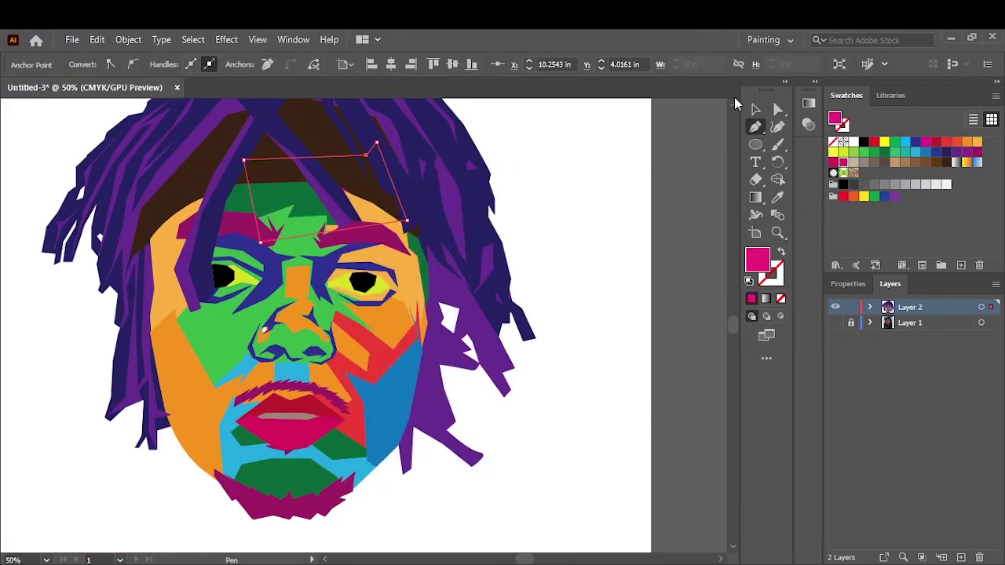
{"action": "key", "text": "v"}
{"action": "left_click", "coordinate": [638, 210]}
Step: Turn Layer 1's reference photo back on behind the portrait
{"action": "left_click", "coordinate": [834, 322]}
{"action": "scroll", "coordinate": [635, 388], "scroll_direction": "down", "scroll_amount": 2}
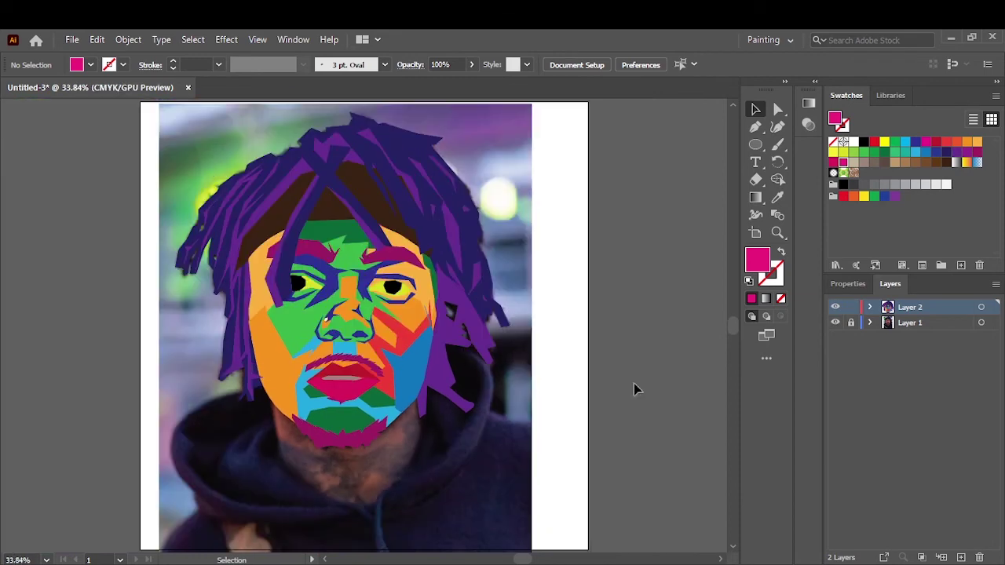
{"action": "left_click", "coordinate": [834, 322]}
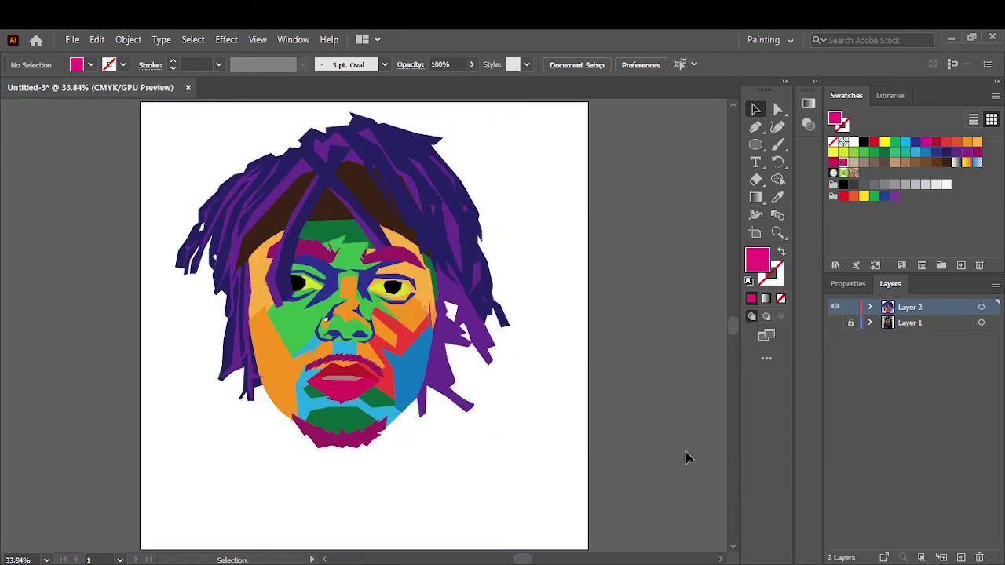
{"action": "key", "text": "ctrl+z"}
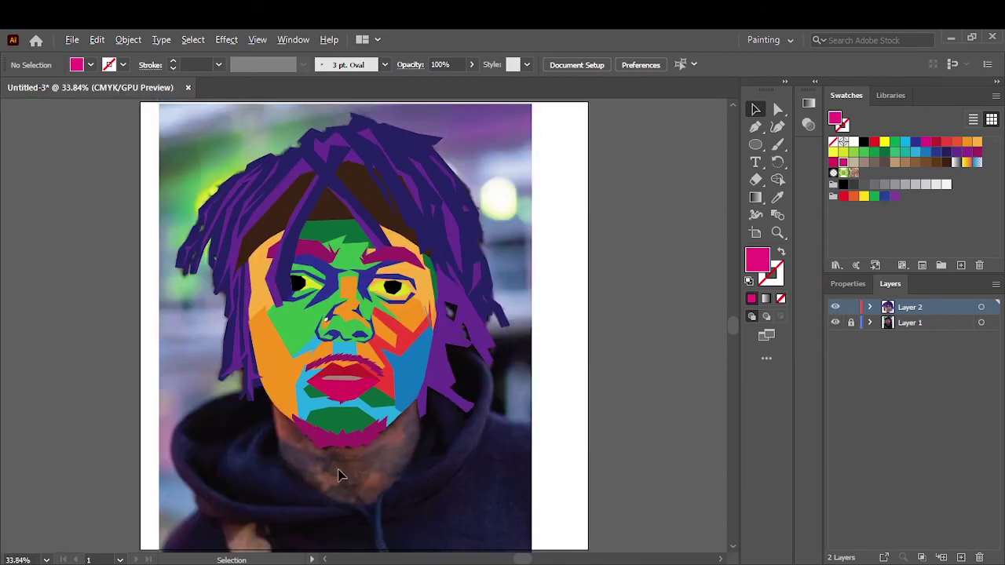
{"action": "scroll", "coordinate": [339, 475], "scroll_direction": "up", "scroll_amount": 2}
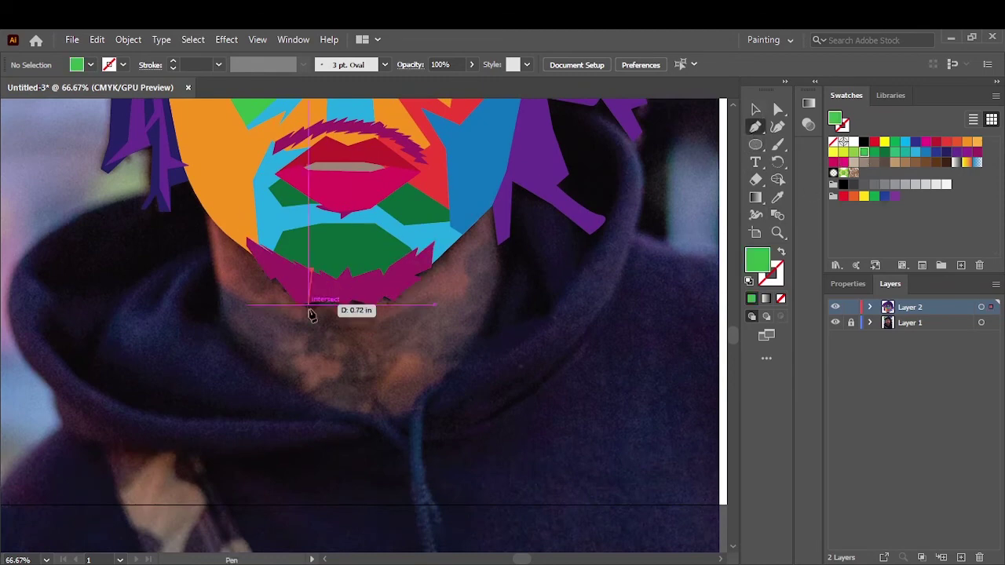
Step: Draw a green facet along the chin and send it behind the beard
{"action": "left_click", "coordinate": [314, 271]}
{"action": "left_click_drag", "start_coordinate": [357, 382], "coordinate": [387, 393]}
{"action": "left_click", "coordinate": [334, 373]}
{"action": "left_click", "coordinate": [299, 316]}
{"action": "left_click", "coordinate": [246, 248]}
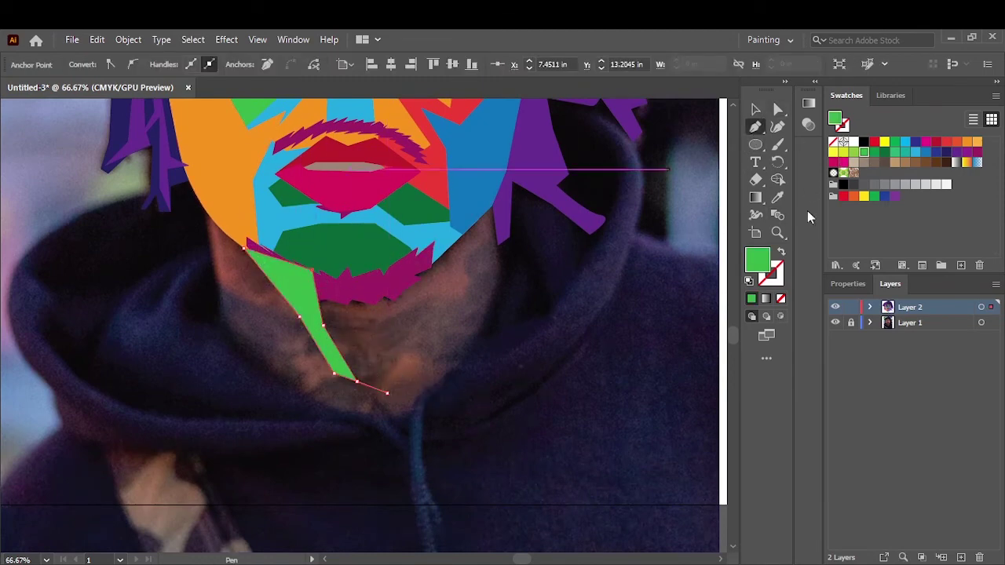
{"action": "key", "text": "v"}
{"action": "right_click", "coordinate": [307, 243]}
{"action": "left_click", "coordinate": [495, 520]}
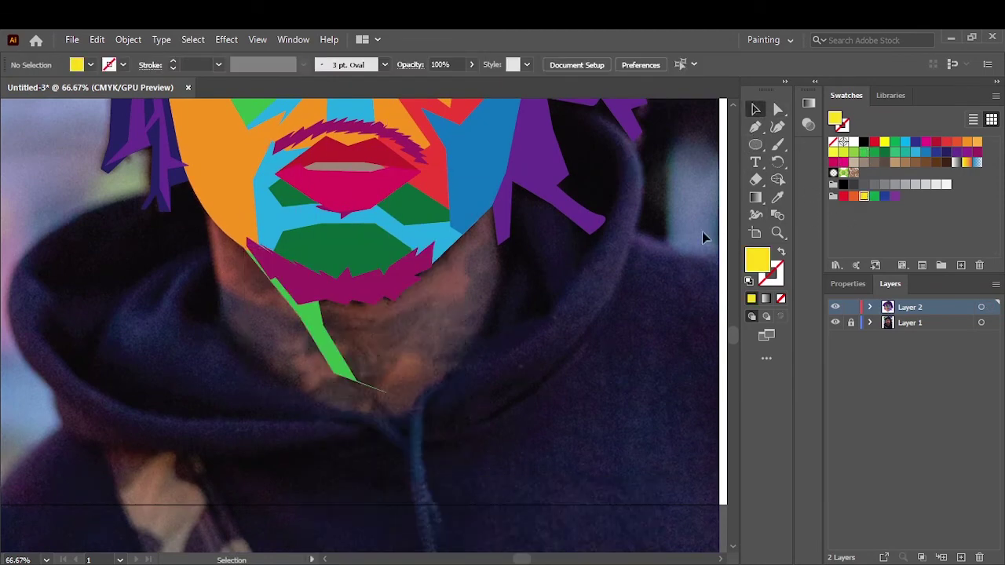
Step: Draw a yellow facet on the right jaw and send it behind the beard
{"action": "left_click", "coordinate": [496, 182]}
{"action": "left_click", "coordinate": [393, 285]}
{"action": "left_click", "coordinate": [410, 332]}
{"action": "left_click", "coordinate": [379, 400]}
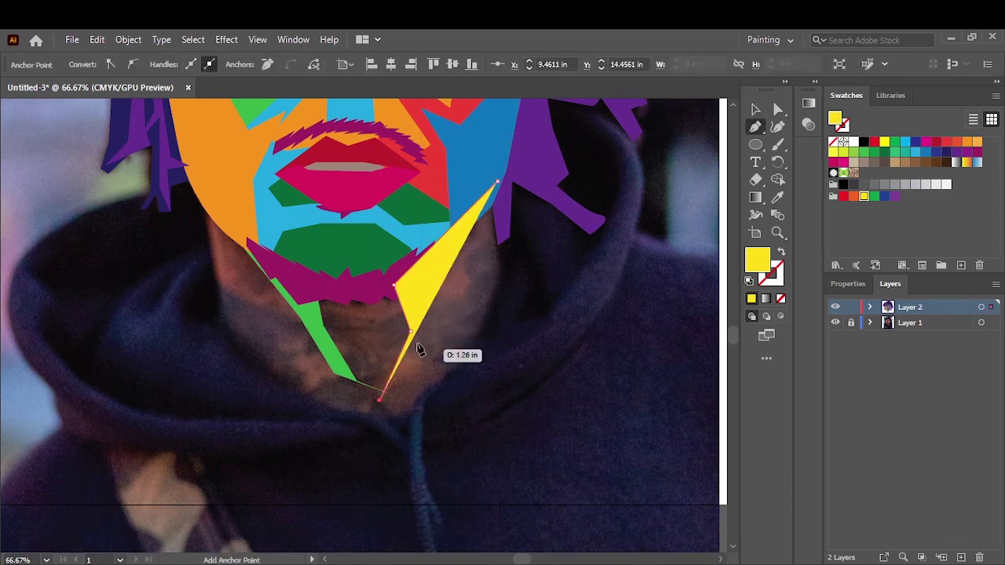
{"action": "left_click", "coordinate": [484, 304]}
{"action": "left_click", "coordinate": [509, 225]}
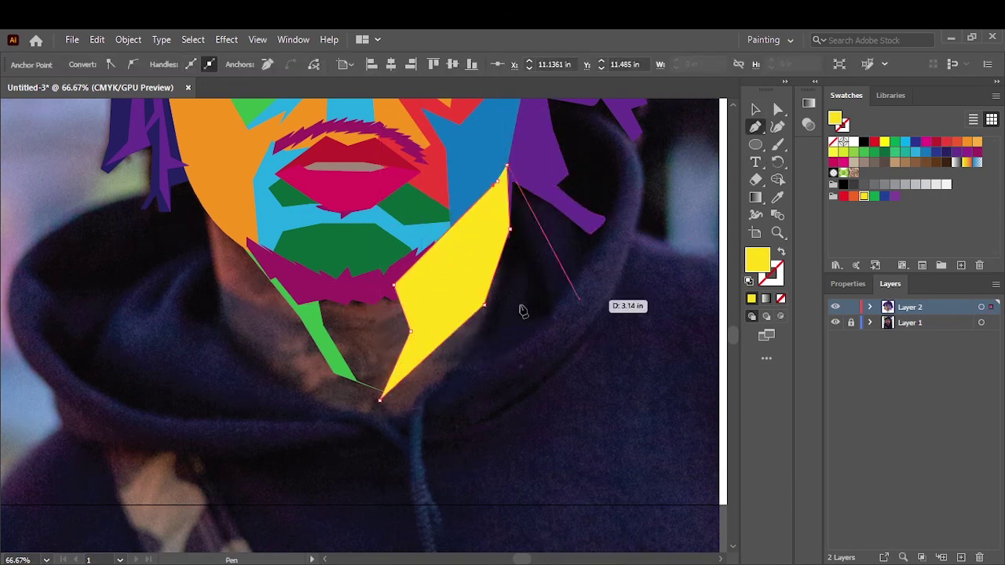
{"action": "right_click", "coordinate": [445, 259]}
{"action": "left_click", "coordinate": [651, 520]}
{"action": "left_click", "coordinate": [246, 265]}
{"action": "left_click", "coordinate": [447, 259]}
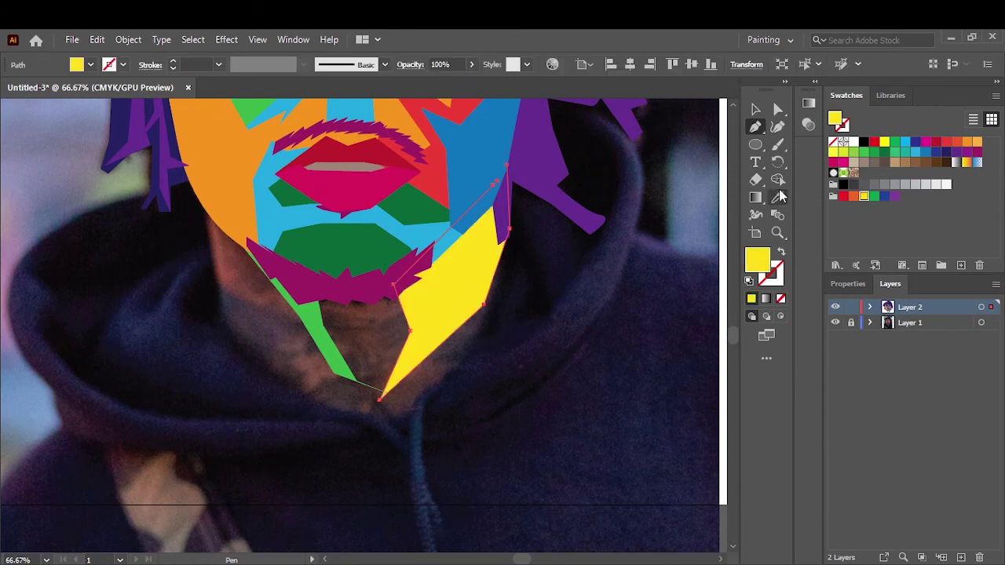
{"action": "key", "text": "v"}
{"action": "left_click", "coordinate": [549, 200]}
Step: Add a dark blue triangular facet left of the beard, placed behind it
{"action": "left_click", "coordinate": [522, 410]}
{"action": "scroll", "coordinate": [522, 410], "scroll_direction": "left", "scroll_amount": 3}
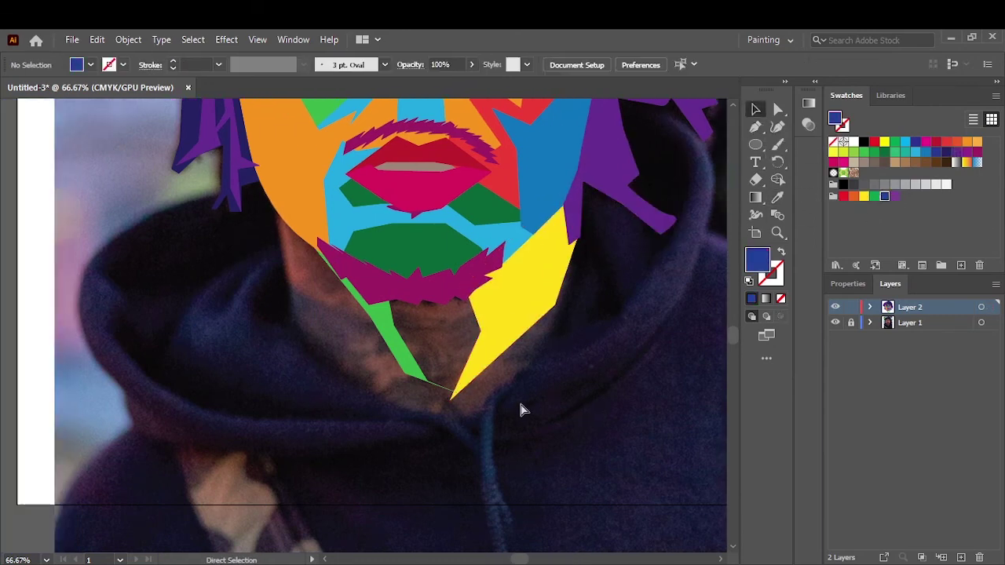
{"action": "left_click", "coordinate": [282, 330]}
{"action": "left_click", "coordinate": [277, 185]}
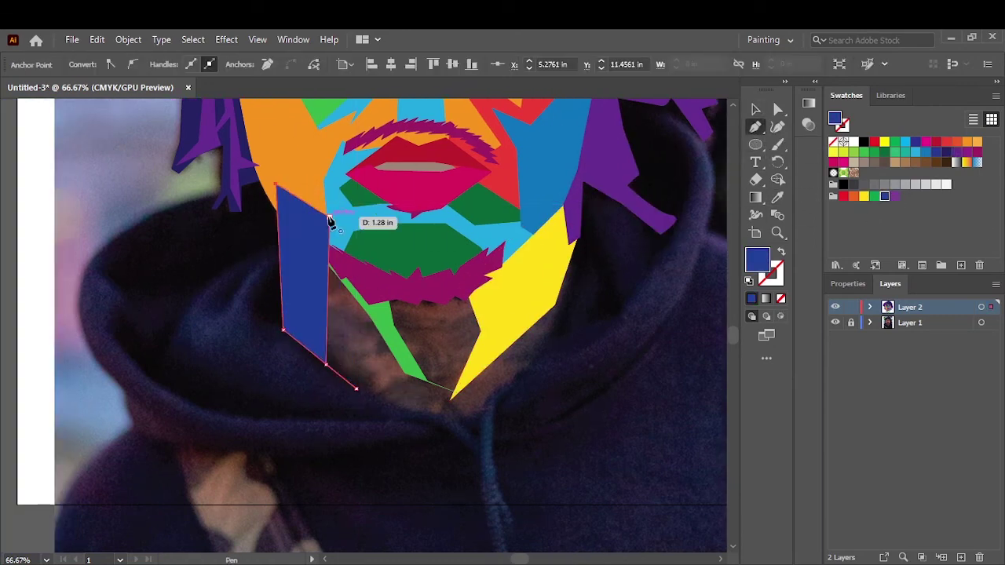
{"action": "left_click", "coordinate": [328, 217]}
{"action": "right_click", "coordinate": [307, 244]}
{"action": "left_click", "coordinate": [510, 523]}
{"action": "key", "text": "v"}
{"action": "key", "text": "ctrl+shift+a"}
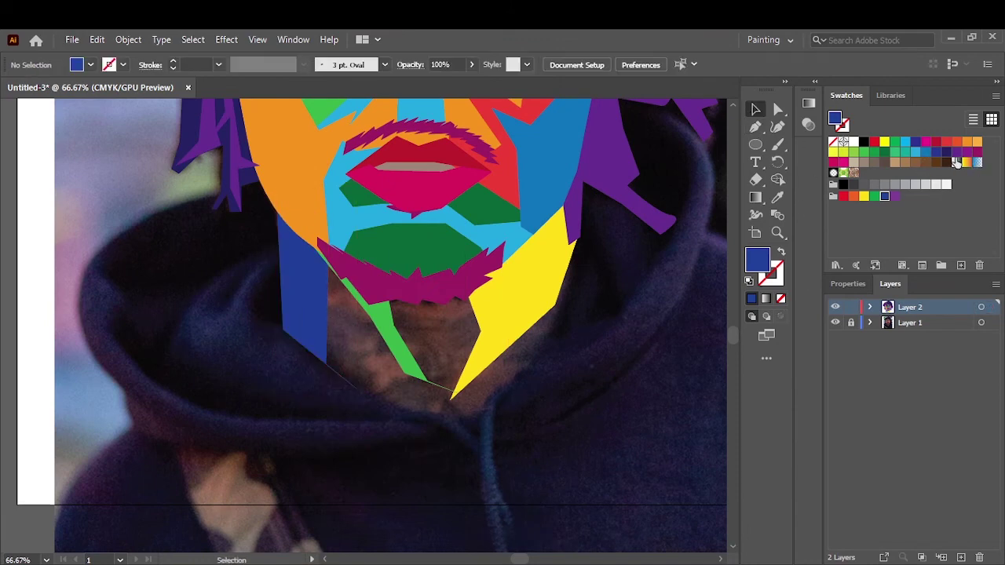
Step: Draw an orange-red facet below the chin and send it behind the beard
{"action": "left_click", "coordinate": [959, 149]}
{"action": "key", "text": "p"}
{"action": "left_click", "coordinate": [364, 253]}
{"action": "left_click", "coordinate": [458, 387]}
{"action": "left_click", "coordinate": [490, 401]}
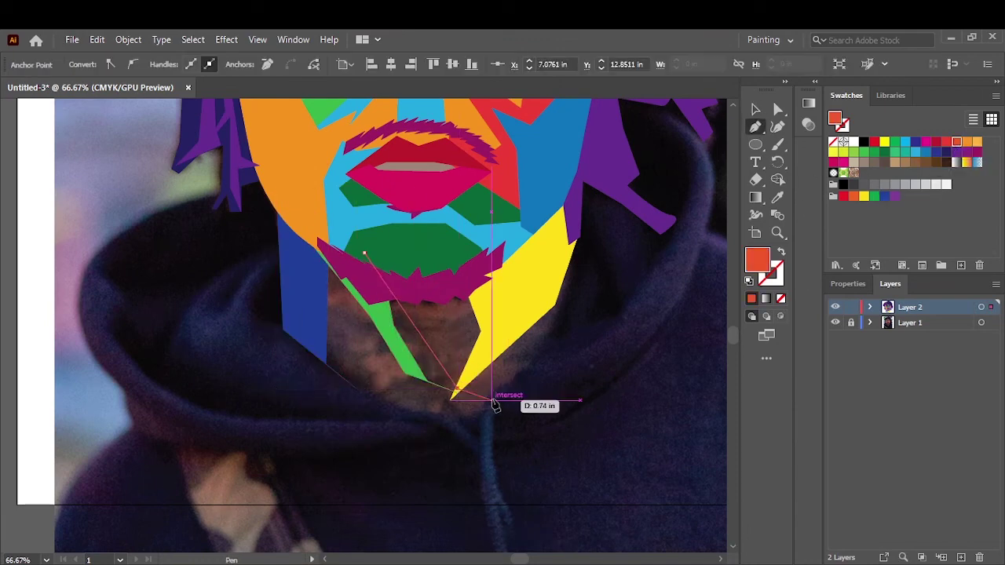
{"action": "left_click", "coordinate": [465, 417]}
{"action": "left_click", "coordinate": [371, 405]}
{"action": "left_click", "coordinate": [327, 359]}
{"action": "left_click", "coordinate": [365, 253]}
{"action": "right_click", "coordinate": [359, 241]}
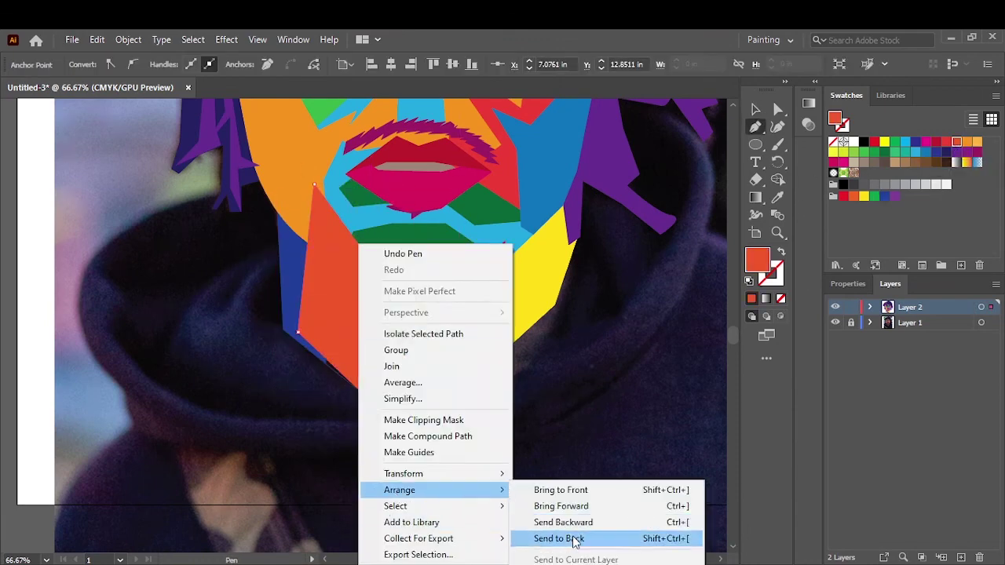
{"action": "left_click", "coordinate": [572, 540]}
{"action": "key", "text": "v"}
{"action": "key", "text": "ctrl+shift+a"}
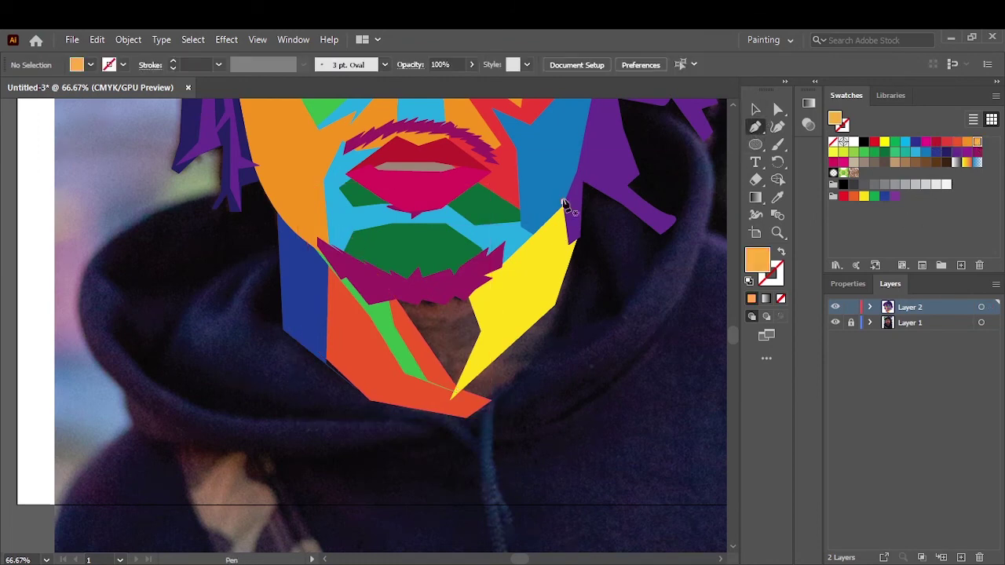
Step: Add a light-orange chin facet behind other shapes, then zoom out and hide Layer 1
{"action": "left_click", "coordinate": [584, 189]}
{"action": "left_click", "coordinate": [466, 417]}
{"action": "left_click", "coordinate": [355, 259]}
{"action": "left_click", "coordinate": [442, 259]}
{"action": "left_click", "coordinate": [585, 188]}
{"action": "right_click", "coordinate": [535, 244]}
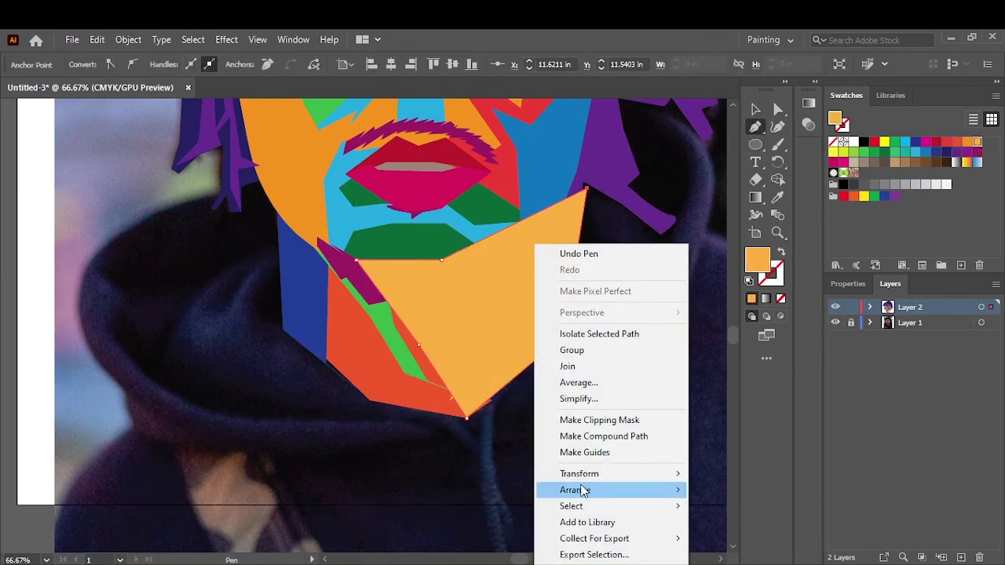
{"action": "left_click", "coordinate": [711, 538]}
{"action": "key", "text": "v"}
{"action": "key", "text": "ctrl+shift+a"}
{"action": "key", "text": "ctrl+0"}
{"action": "left_click", "coordinate": [834, 323]}
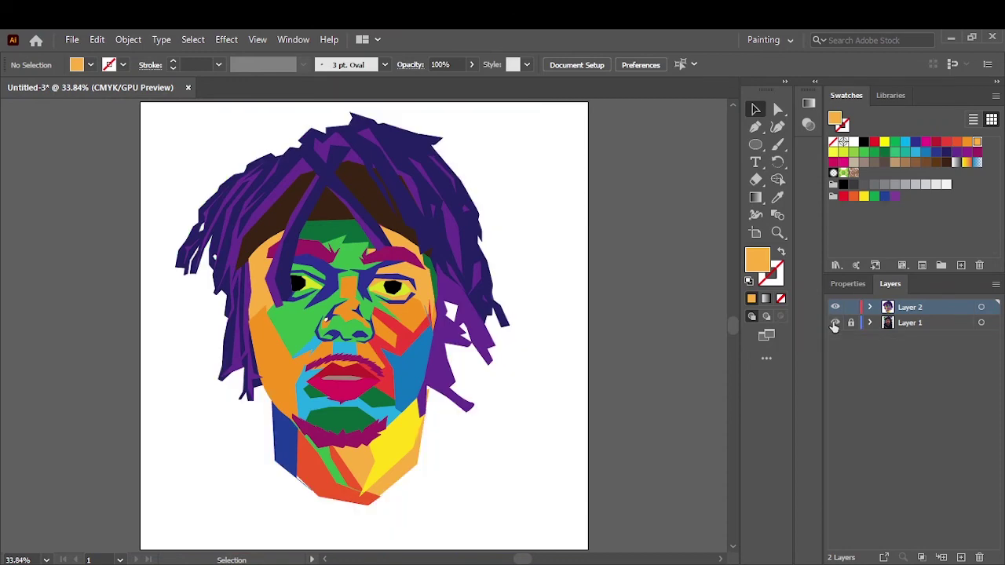
Step: Start a dark magenta facet along the hoodie fold
{"action": "scroll", "coordinate": [207, 404], "scroll_direction": "down", "scroll_amount": 3}
{"action": "scroll", "coordinate": [206, 403], "scroll_direction": "up", "scroll_amount": 4}
{"action": "left_click", "coordinate": [976, 151]}
{"action": "scroll", "coordinate": [486, 277], "scroll_direction": "up", "scroll_amount": 2}
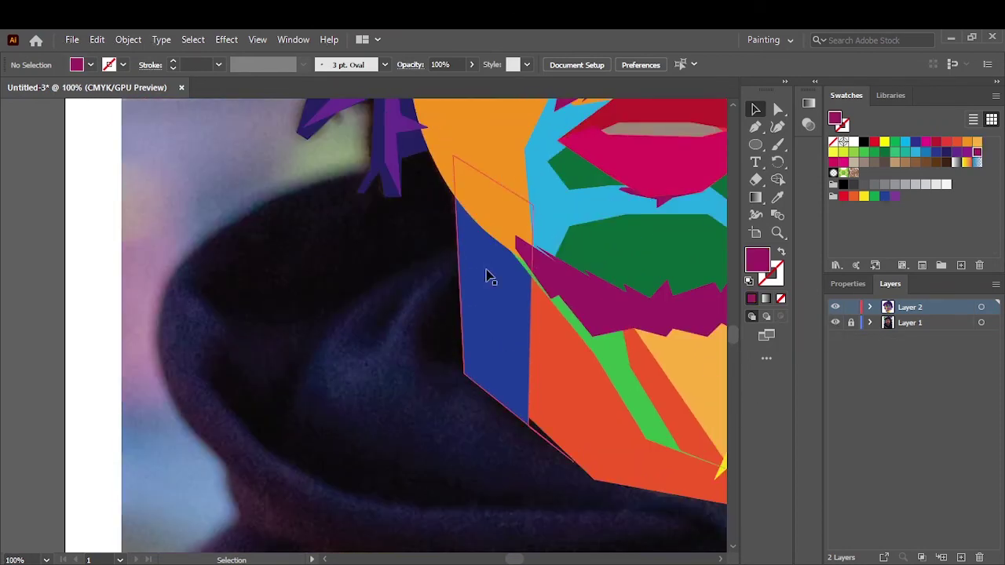
{"action": "left_click", "coordinate": [351, 303]}
{"action": "left_click", "coordinate": [288, 400]}
{"action": "left_click", "coordinate": [387, 479]}
{"action": "left_click", "coordinate": [549, 506]}
{"action": "left_click", "coordinate": [341, 491]}
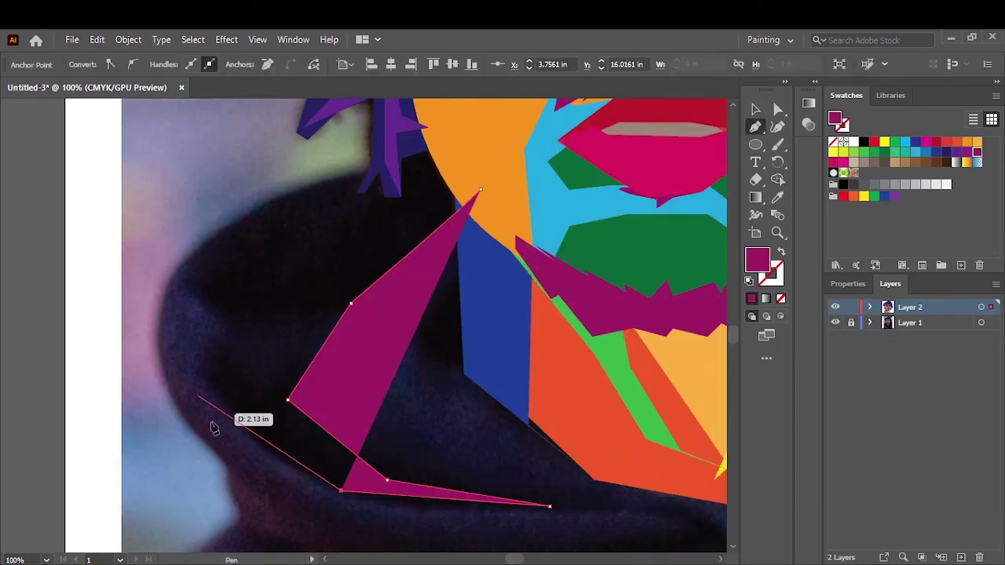
{"action": "left_click", "coordinate": [238, 428]}
Step: Finish the magenta facet and send it to the back
{"action": "left_click", "coordinate": [275, 419]}
{"action": "left_click", "coordinate": [291, 335]}
{"action": "left_click", "coordinate": [481, 189]}
{"action": "right_click", "coordinate": [403, 259]}
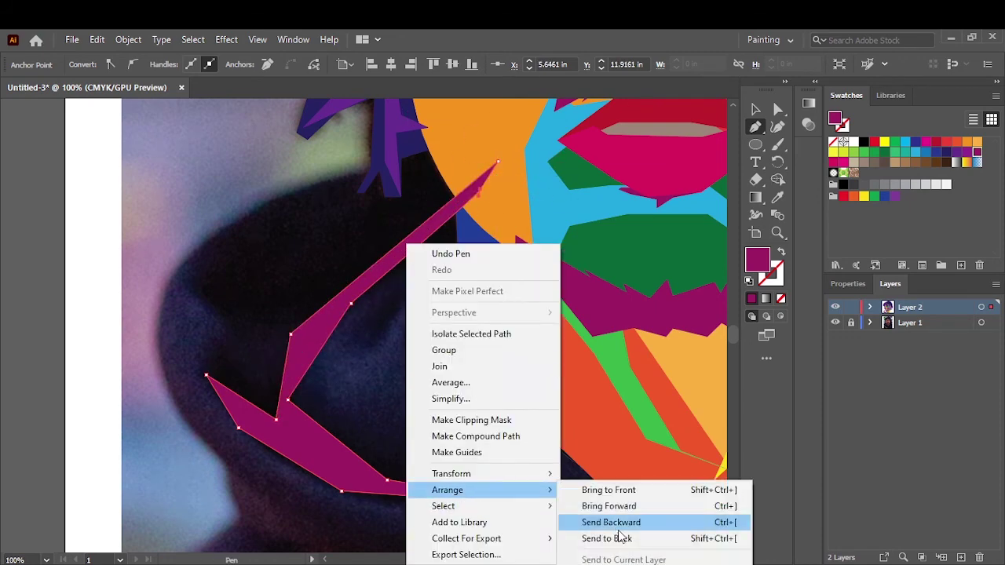
{"action": "left_click", "coordinate": [620, 537]}
{"action": "left_click", "coordinate": [754, 110]}
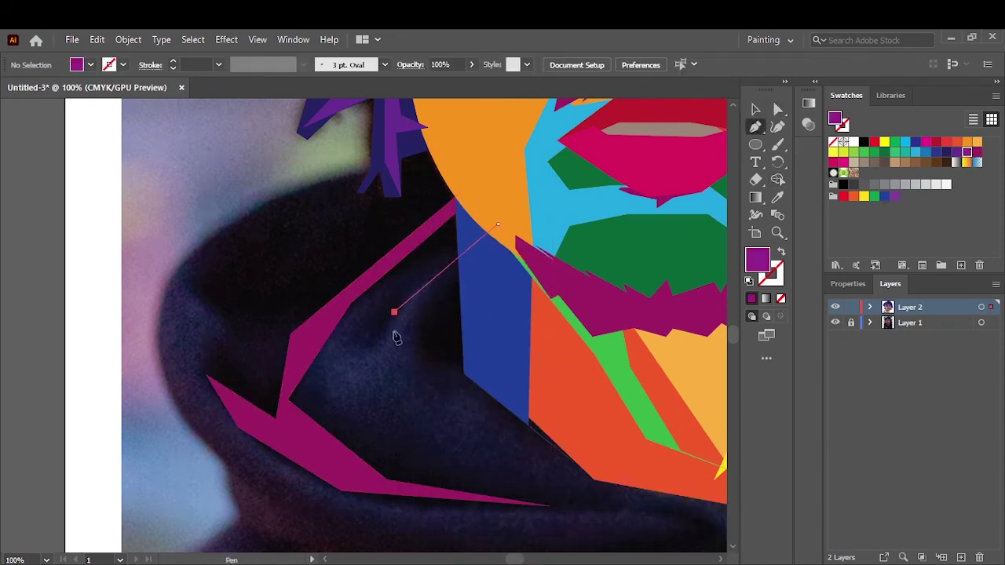
Step: Draw a four-point purple facet and send it to the back
{"action": "left_click", "coordinate": [385, 386]}
{"action": "left_click", "coordinate": [370, 303]}
{"action": "left_click", "coordinate": [467, 184]}
{"action": "left_click", "coordinate": [497, 224]}
{"action": "right_click", "coordinate": [453, 245]}
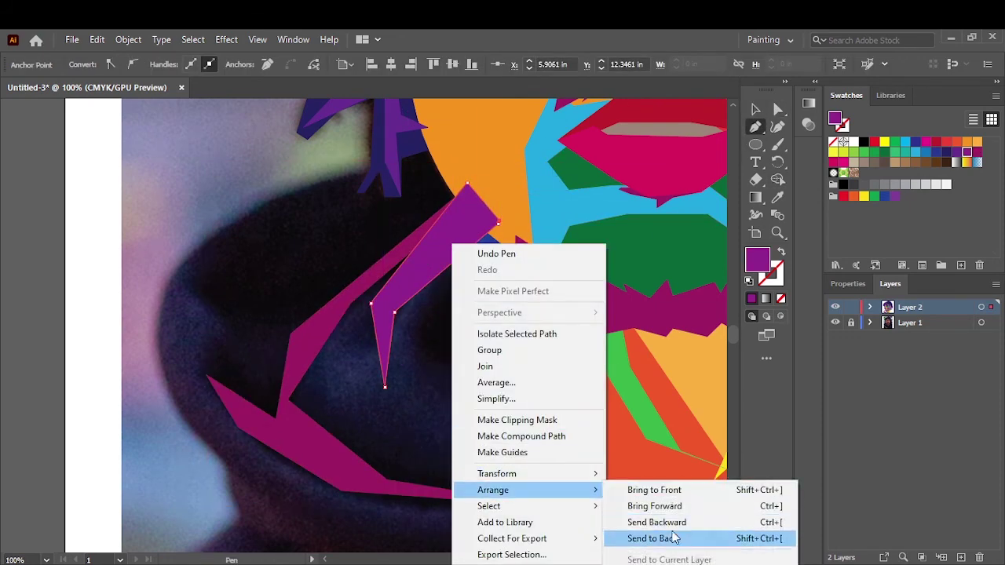
{"action": "left_click", "coordinate": [674, 537]}
{"action": "key", "text": "v"}
Step: Add a pink facet on the upper hood, sent to the back
{"action": "left_click", "coordinate": [469, 411]}
{"action": "left_click", "coordinate": [486, 186]}
{"action": "left_click", "coordinate": [297, 341]}
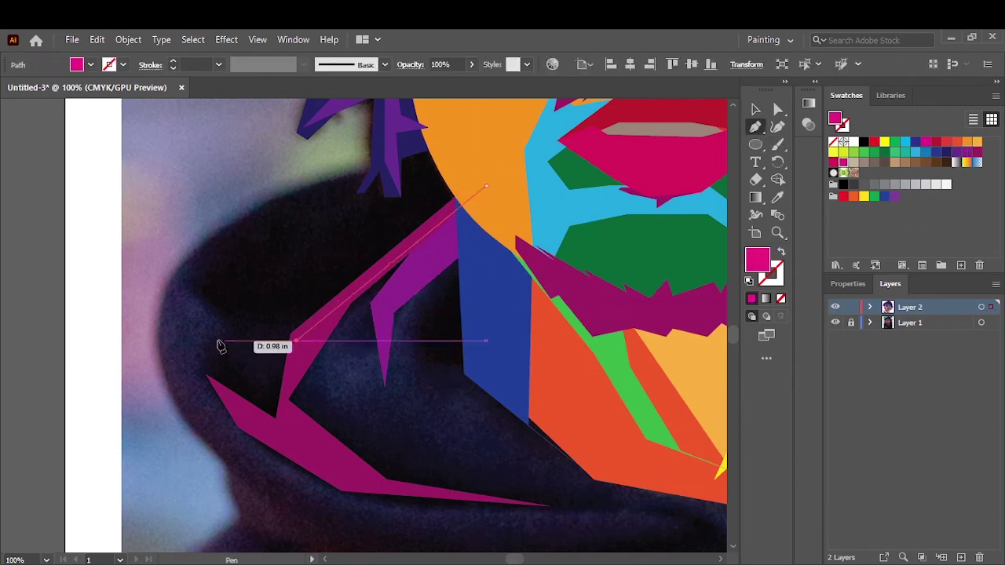
{"action": "left_click", "coordinate": [167, 284]}
{"action": "left_click", "coordinate": [249, 205]}
{"action": "left_click", "coordinate": [446, 142]}
{"action": "left_click", "coordinate": [486, 187]}
{"action": "right_click", "coordinate": [372, 242]}
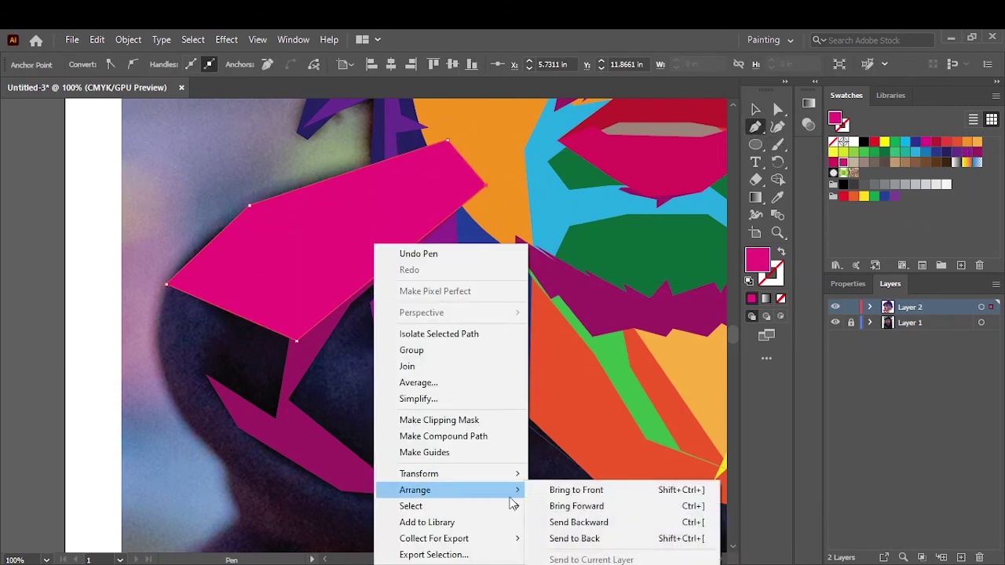
{"action": "left_click", "coordinate": [579, 536]}
{"action": "key", "text": "v"}
Step: Draw a purple facet inside the pink hood
{"action": "scroll", "coordinate": [440, 118], "scroll_direction": "down", "scroll_amount": 3}
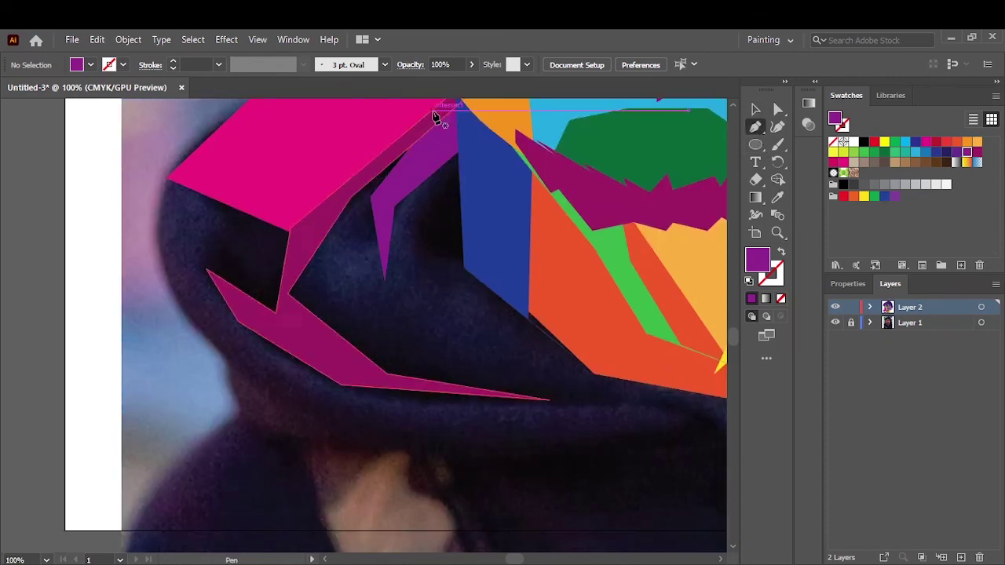
{"action": "left_click", "coordinate": [440, 123]}
{"action": "left_click", "coordinate": [280, 141]}
{"action": "left_click", "coordinate": [211, 197]}
{"action": "left_click", "coordinate": [235, 239]}
{"action": "left_click", "coordinate": [206, 271]}
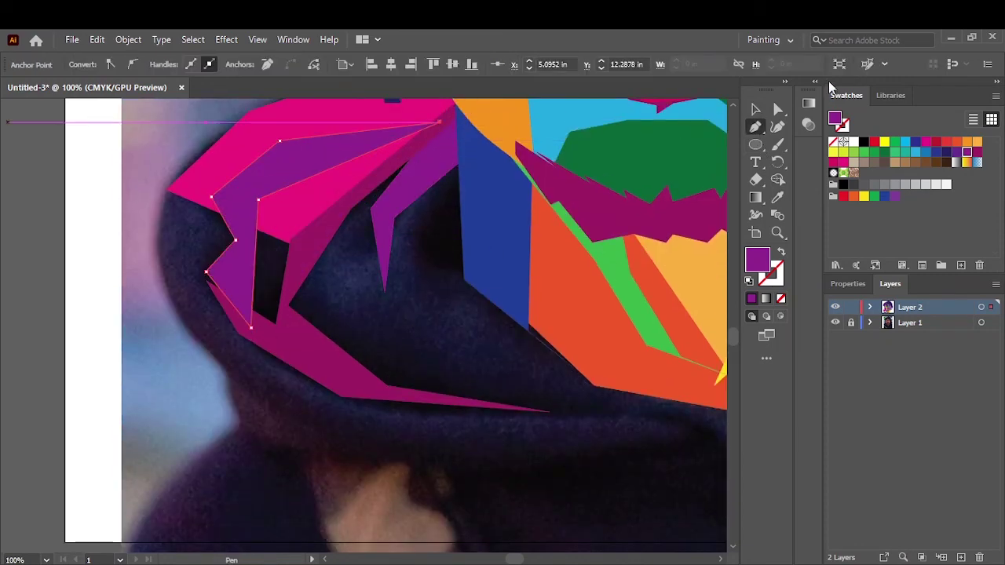
{"action": "key", "text": "v"}
{"action": "key", "text": "ctrl+shift+a"}
Step: Add a large pink facet over the lower hood, sent to the back
{"action": "left_click", "coordinate": [212, 196]}
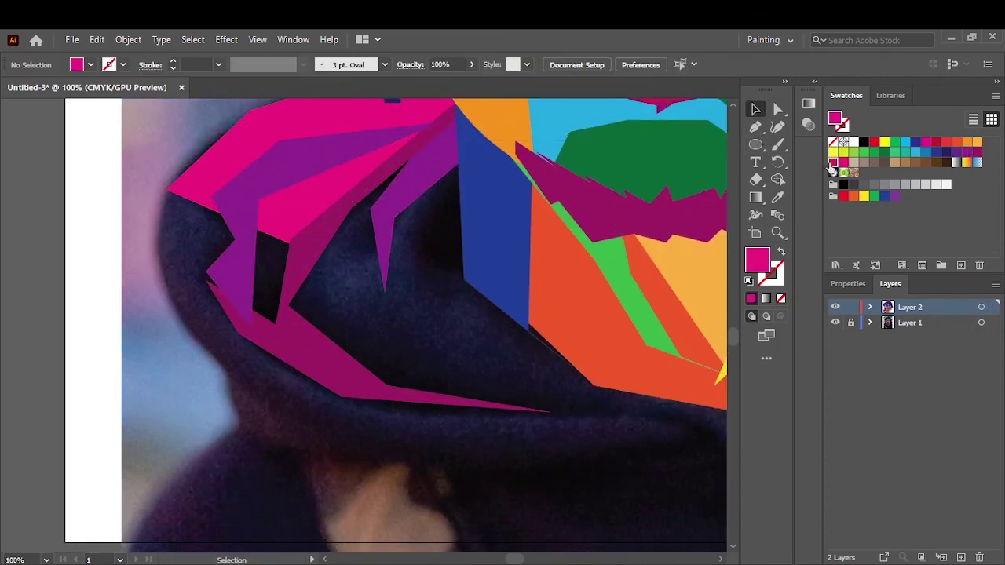
{"action": "left_click", "coordinate": [485, 206]}
{"action": "left_click", "coordinate": [701, 440]}
{"action": "left_click", "coordinate": [412, 462]}
{"action": "left_click", "coordinate": [259, 445]}
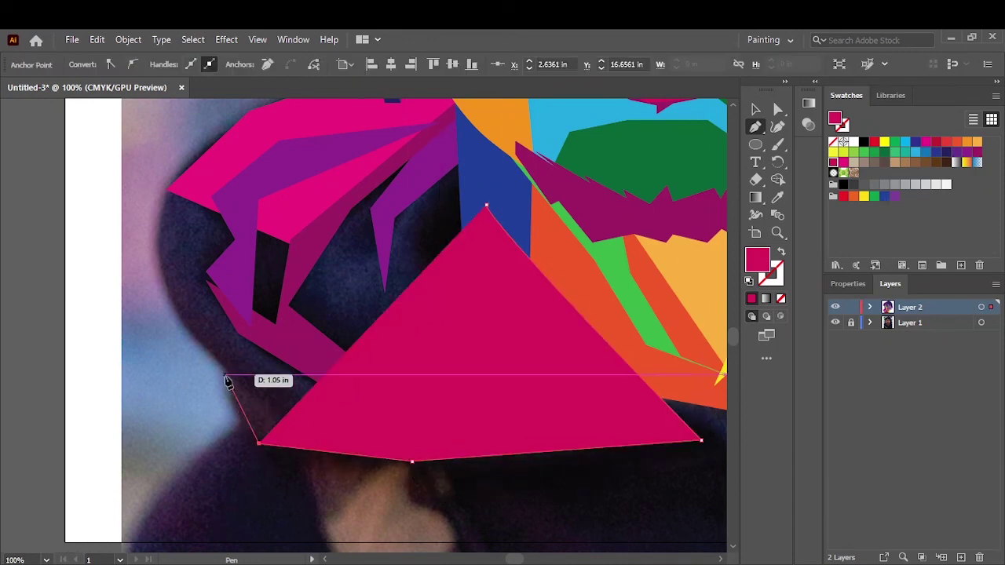
{"action": "left_click", "coordinate": [157, 272]}
{"action": "scroll", "coordinate": [167, 259], "scroll_direction": "up", "scroll_amount": 3}
{"action": "left_click", "coordinate": [486, 276]}
{"action": "right_click", "coordinate": [464, 236]}
{"action": "left_click", "coordinate": [684, 348]}
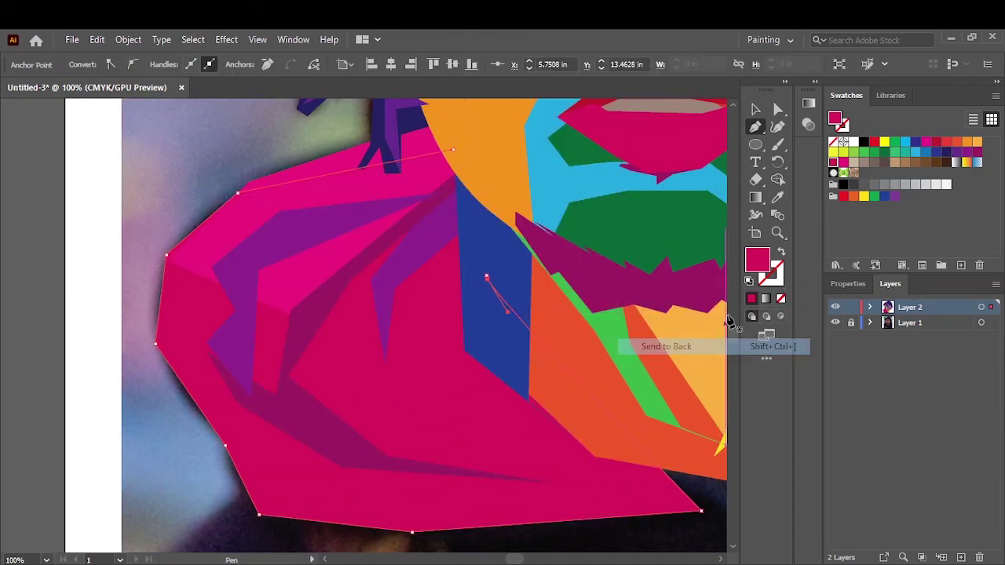
{"action": "key", "text": "v"}
{"action": "left_click", "coordinate": [646, 534]}
Step: Draw a yellow facet at the hood's lower edge
{"action": "left_click", "coordinate": [755, 127]}
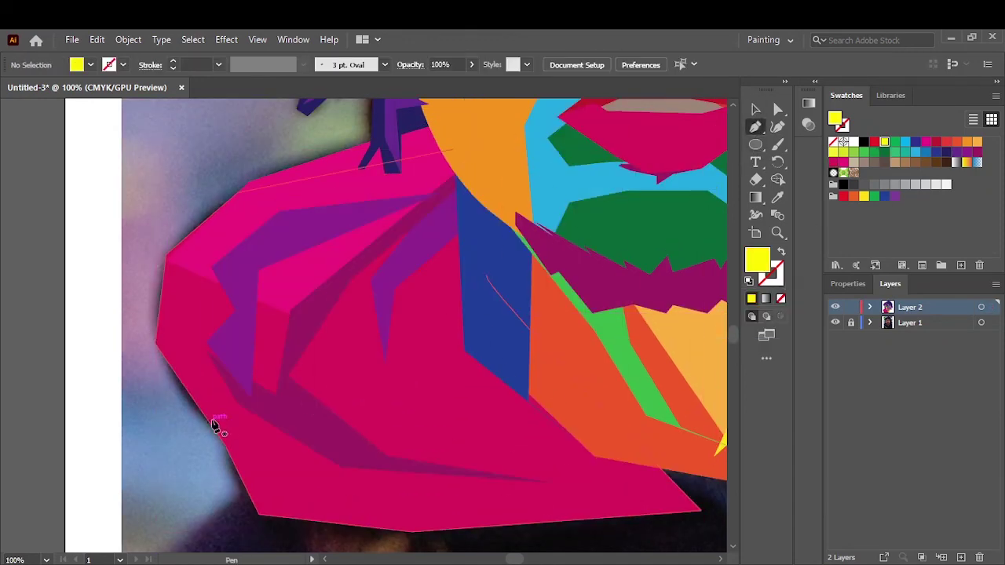
{"action": "left_click", "coordinate": [209, 424]}
{"action": "left_click", "coordinate": [291, 473]}
{"action": "left_click", "coordinate": [447, 507]}
{"action": "left_click", "coordinate": [248, 494]}
{"action": "left_click", "coordinate": [756, 110]}
{"action": "left_click", "coordinate": [652, 533]}
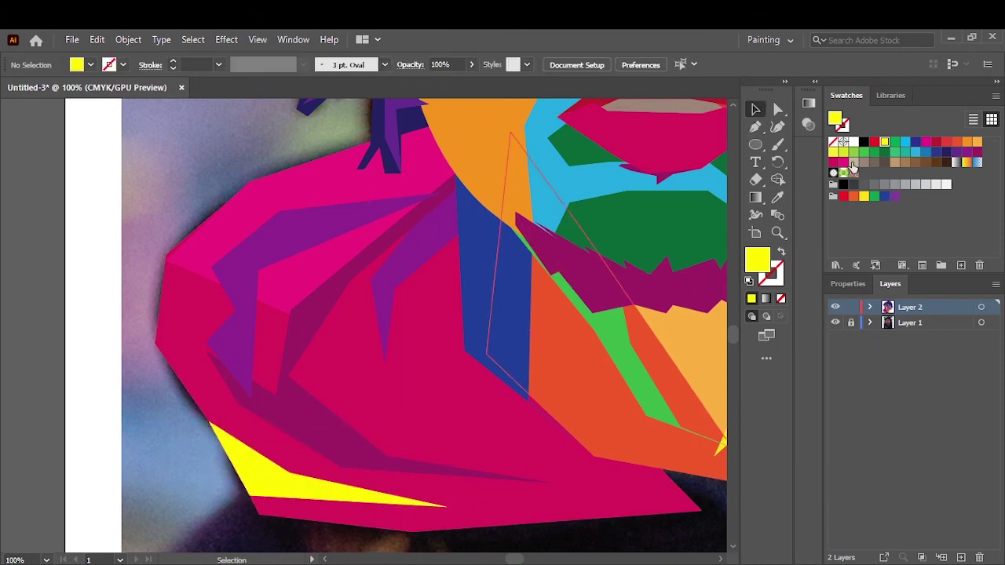
Step: Add a dark indigo facet beside the hair, placed behind the purple hair
{"action": "scroll", "coordinate": [537, 405], "scroll_direction": "down", "scroll_amount": 3}
{"action": "scroll", "coordinate": [537, 404], "scroll_direction": "right", "scroll_amount": 10}
{"action": "scroll", "coordinate": [582, 398], "scroll_direction": "up", "scroll_amount": 5}
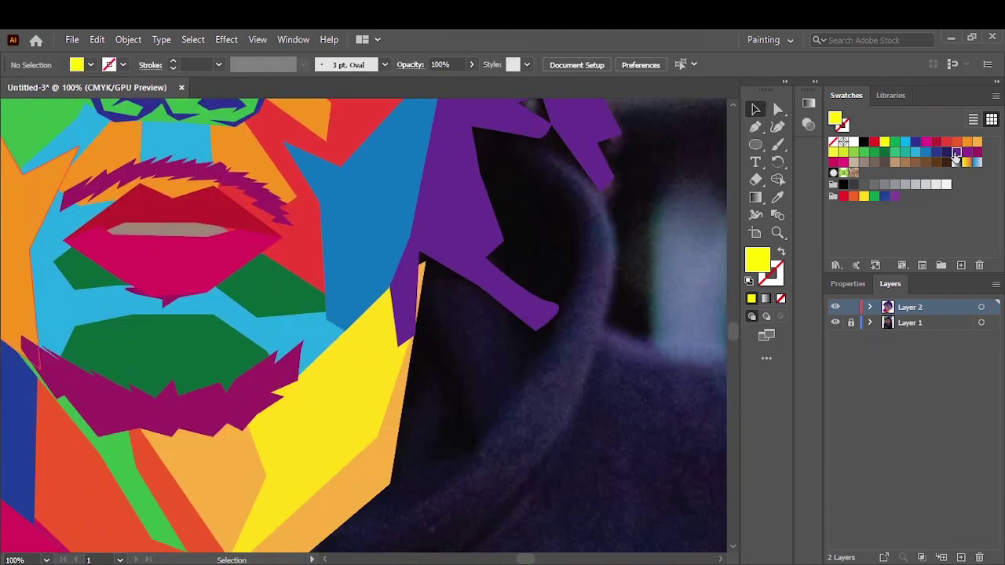
{"action": "left_click", "coordinate": [455, 124]}
{"action": "left_click", "coordinate": [538, 168]}
{"action": "left_click", "coordinate": [581, 233]}
{"action": "left_click", "coordinate": [538, 363]}
{"action": "left_click", "coordinate": [945, 151]}
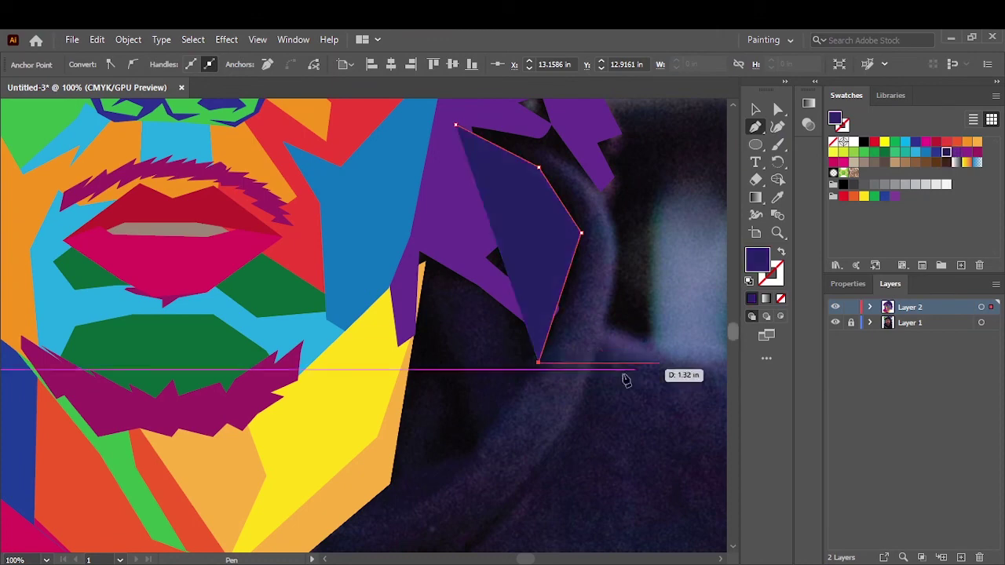
{"action": "left_click", "coordinate": [479, 453]}
{"action": "left_click", "coordinate": [455, 124]}
{"action": "right_click", "coordinate": [466, 166]}
{"action": "left_click", "coordinate": [667, 473]}
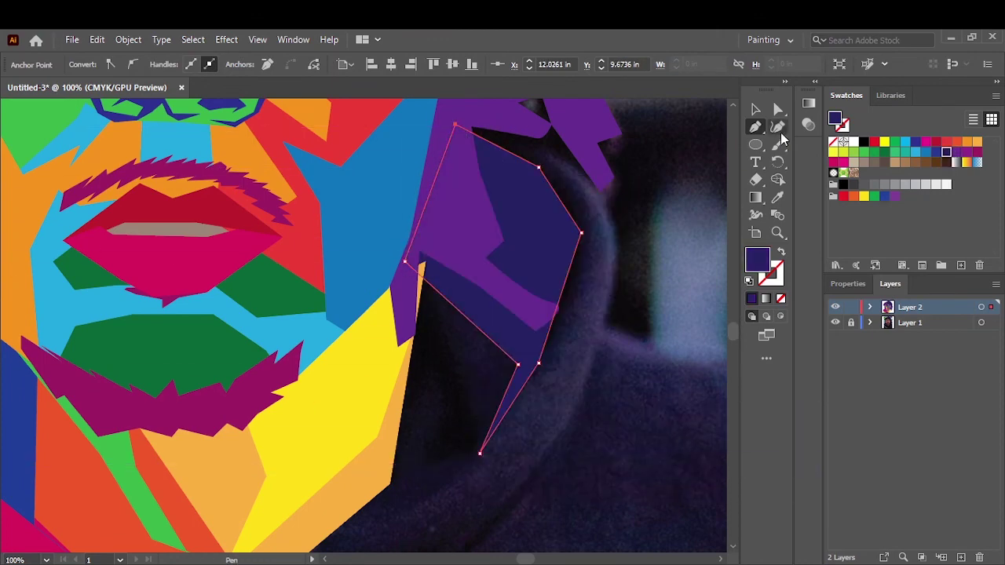
{"action": "left_click", "coordinate": [755, 110]}
{"action": "key", "text": "ctrl+shift+a"}
Step: Draw a red facet down the right shoulder
{"action": "left_click", "coordinate": [934, 142]}
{"action": "key", "text": "p"}
{"action": "scroll", "coordinate": [596, 392], "scroll_direction": "up", "scroll_amount": 3}
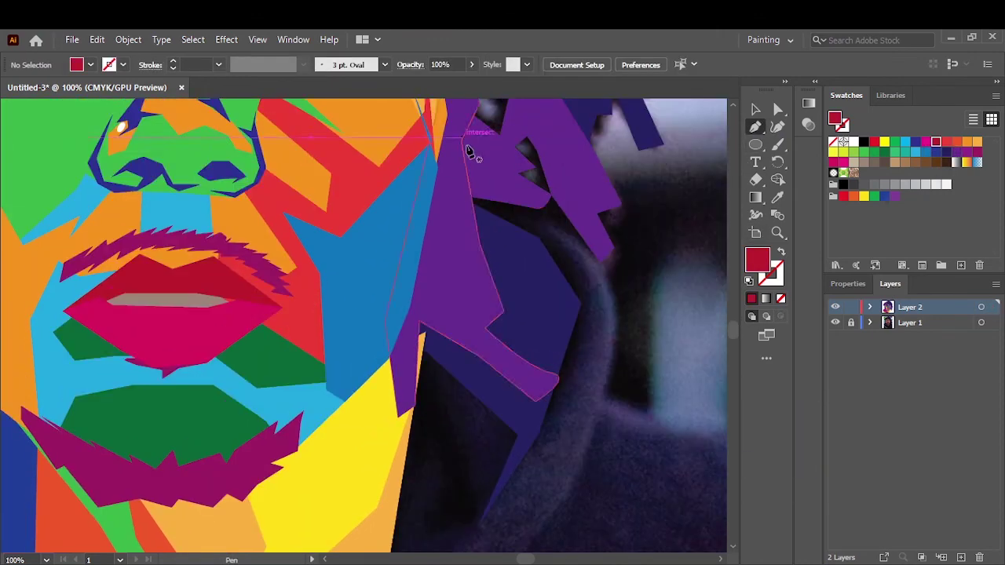
{"action": "left_click", "coordinate": [475, 174]}
{"action": "left_click", "coordinate": [604, 259]}
{"action": "left_click", "coordinate": [634, 378]}
{"action": "left_click", "coordinate": [555, 538]}
{"action": "scroll", "coordinate": [471, 471], "scroll_direction": "down", "scroll_amount": 5}
{"action": "left_click", "coordinate": [421, 437]}
{"action": "left_click", "coordinate": [231, 511]}
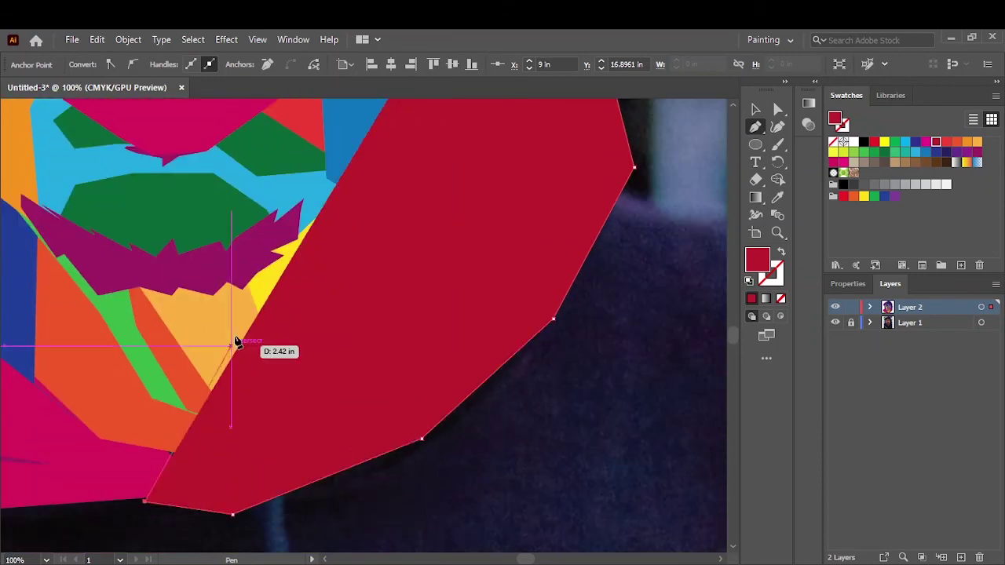
Step: Send the red facet behind the purple hair and fit the portrait in view
{"action": "scroll", "coordinate": [235, 340], "scroll_direction": "up", "scroll_amount": 5}
{"action": "right_click", "coordinate": [512, 244]}
{"action": "left_click", "coordinate": [707, 522]}
{"action": "left_click", "coordinate": [755, 110]}
{"action": "key", "text": "ctrl+0"}
{"action": "left_click", "coordinate": [701, 398]}
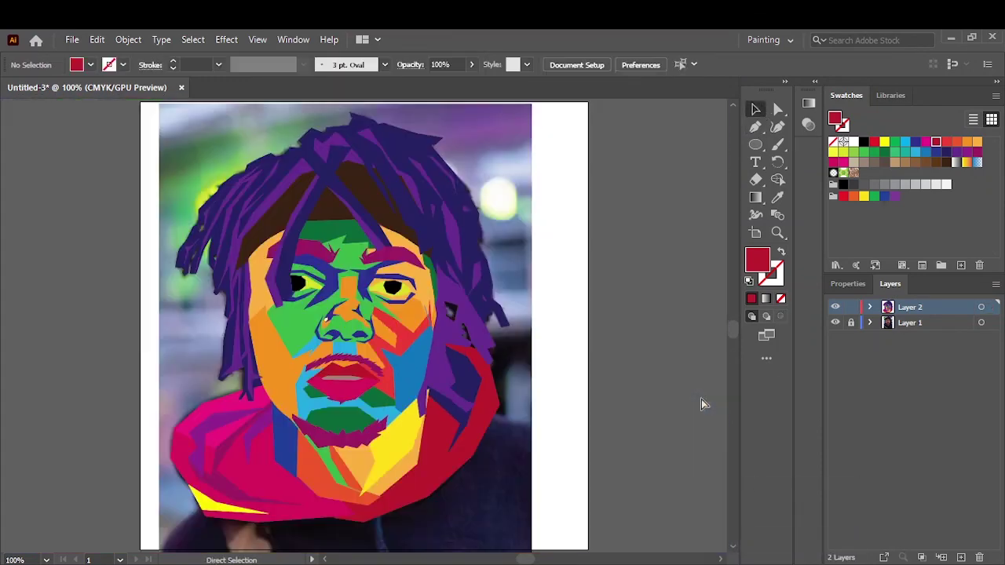
Step: Draw a dark indigo triangle left of the neck, then hide the reference photo
{"action": "left_click", "coordinate": [835, 322]}
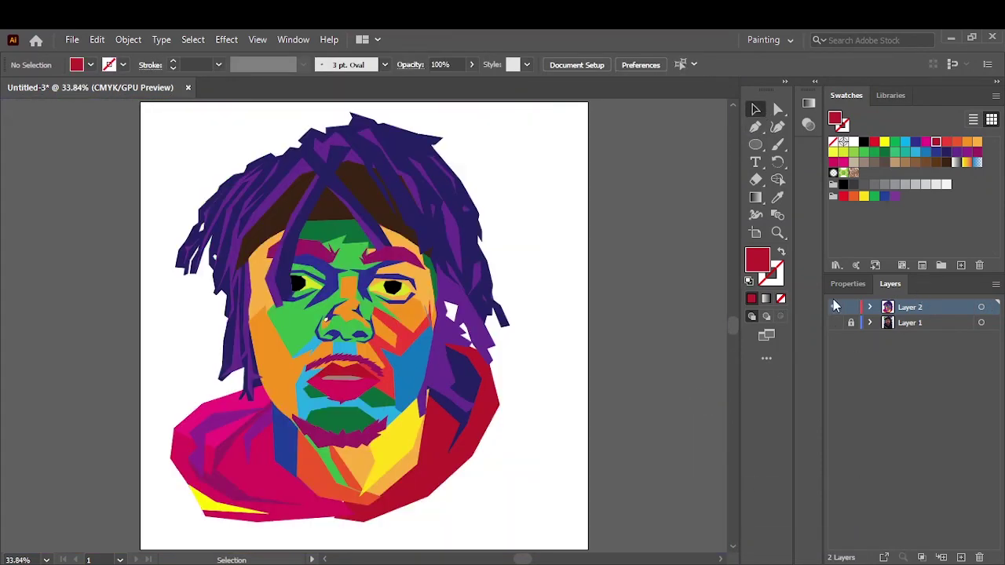
{"action": "left_click", "coordinate": [835, 322]}
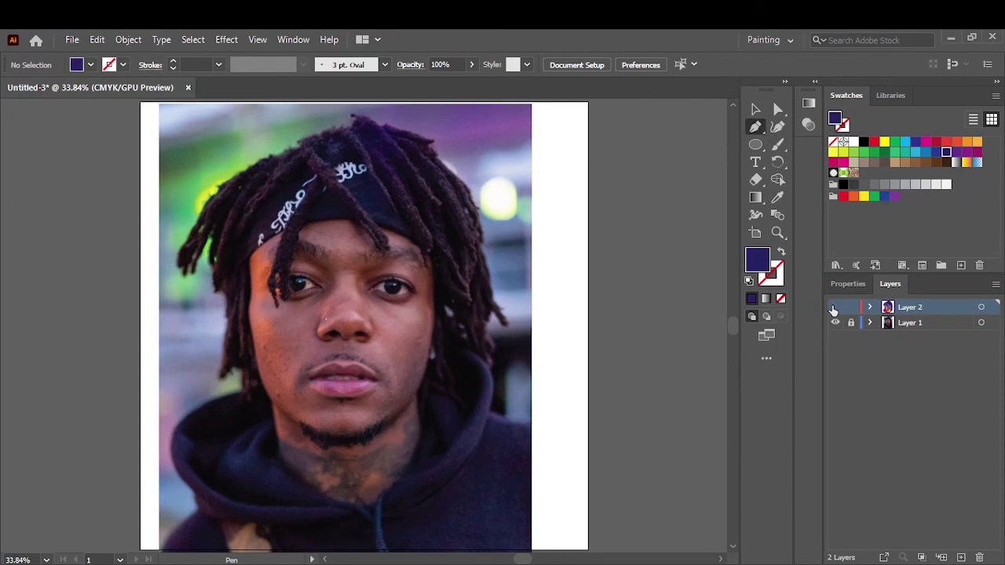
{"action": "left_click", "coordinate": [272, 430]}
{"action": "left_click", "coordinate": [248, 469]}
{"action": "left_click", "coordinate": [292, 472]}
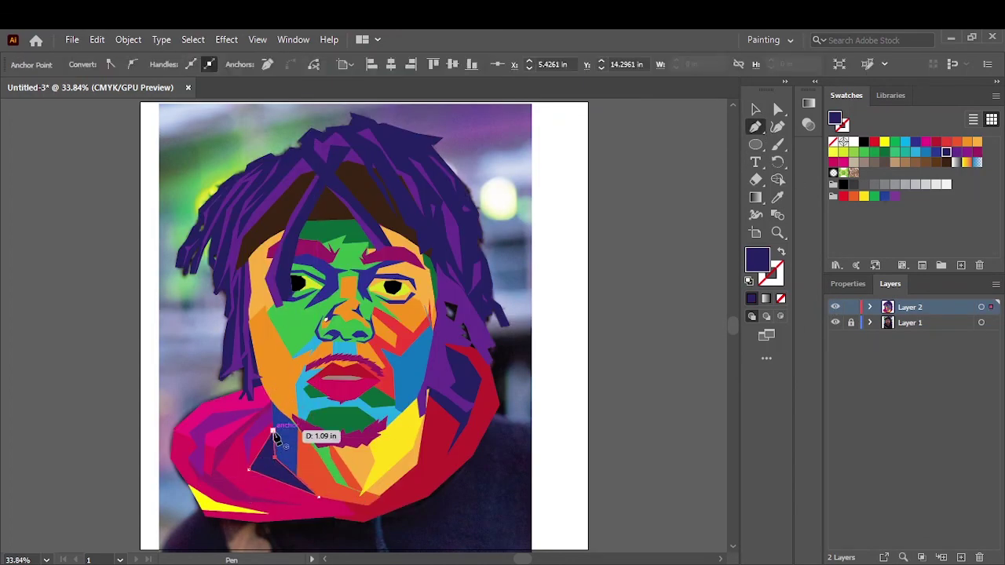
{"action": "left_click", "coordinate": [690, 298]}
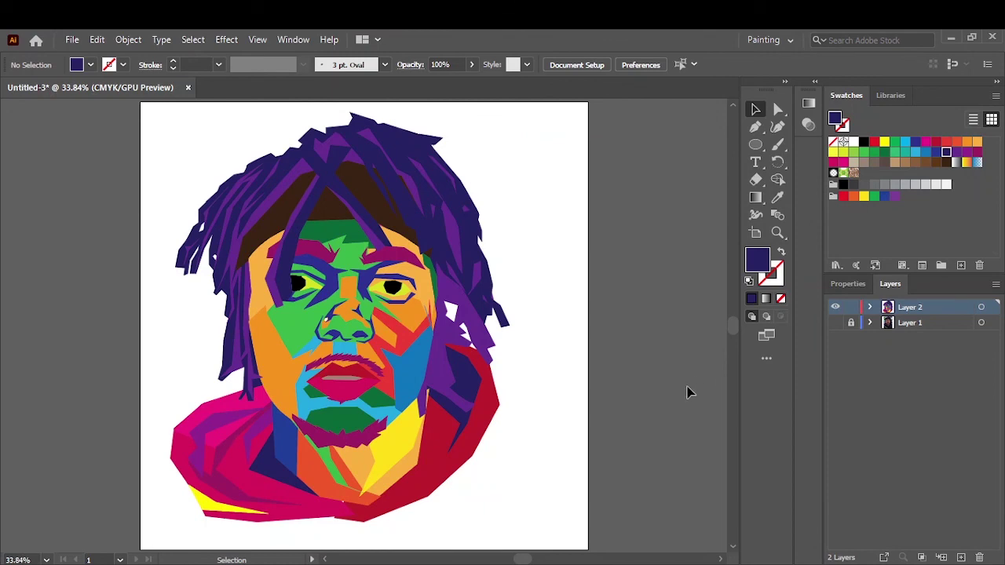